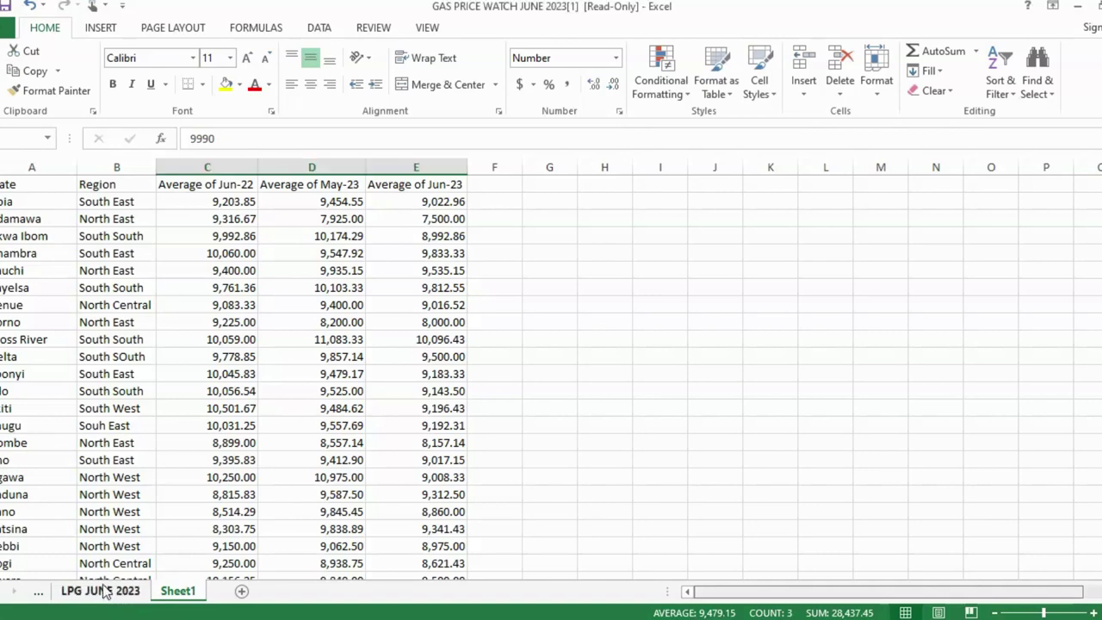
Step: Examine the 12KG gas price table on the LPG JUNE 2023 sheet, including its regional averages and highest and lowest price lists
{"action": "left_click", "coordinate": [101, 590]}
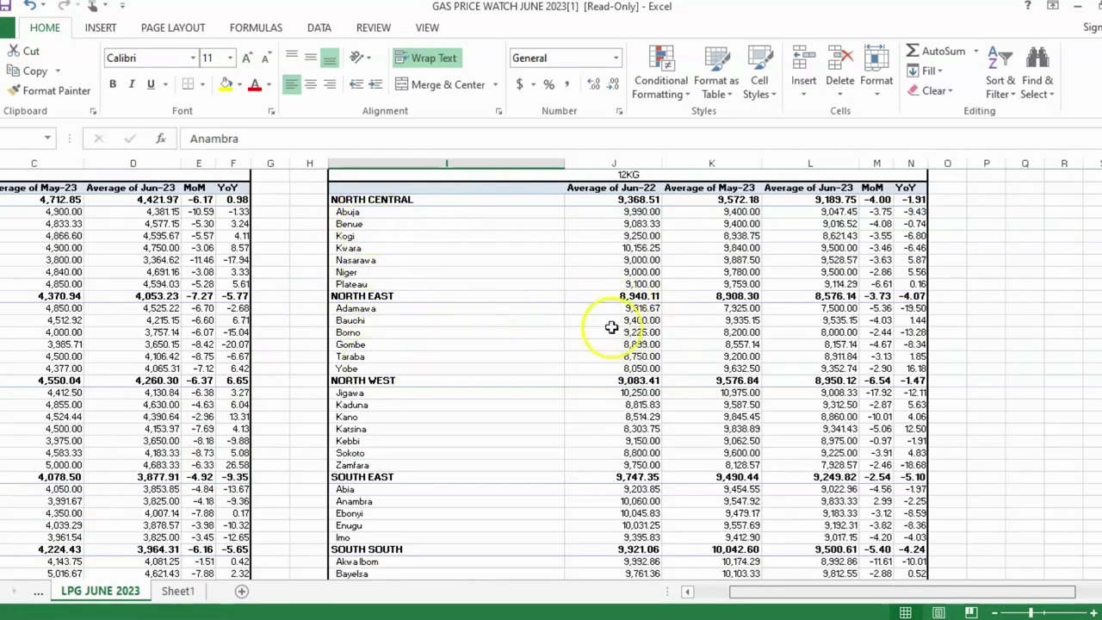
{"action": "scroll", "coordinate": [517, 331], "scroll_direction": "down", "scroll_amount": 2}
{"action": "scroll", "coordinate": [531, 325], "scroll_direction": "up", "scroll_amount": 2}
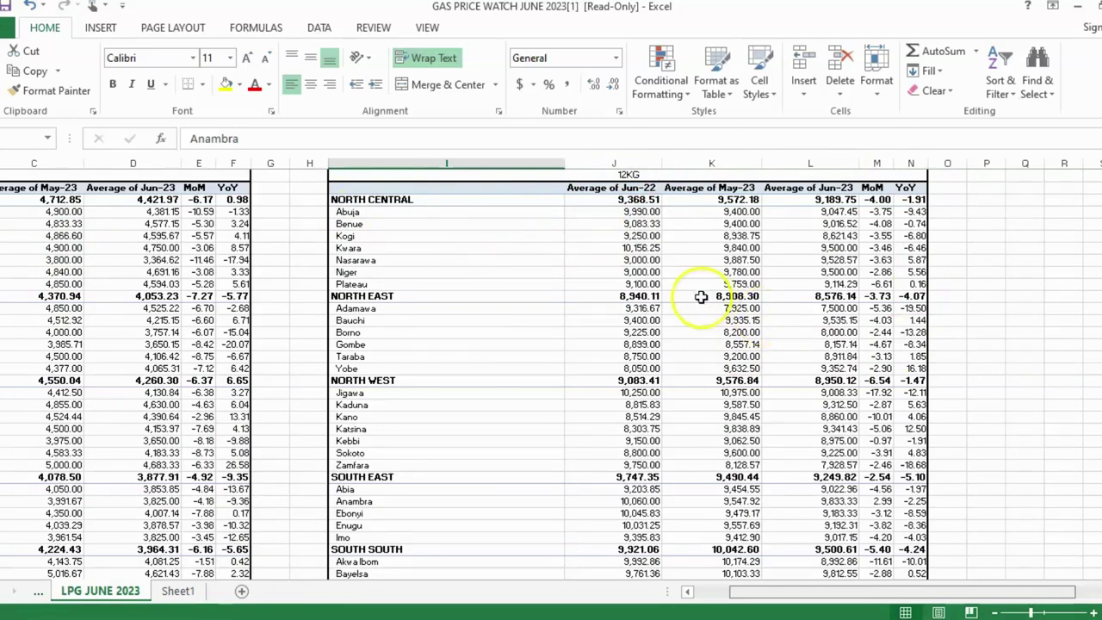
{"action": "scroll", "coordinate": [451, 320], "scroll_direction": "down", "scroll_amount": 1}
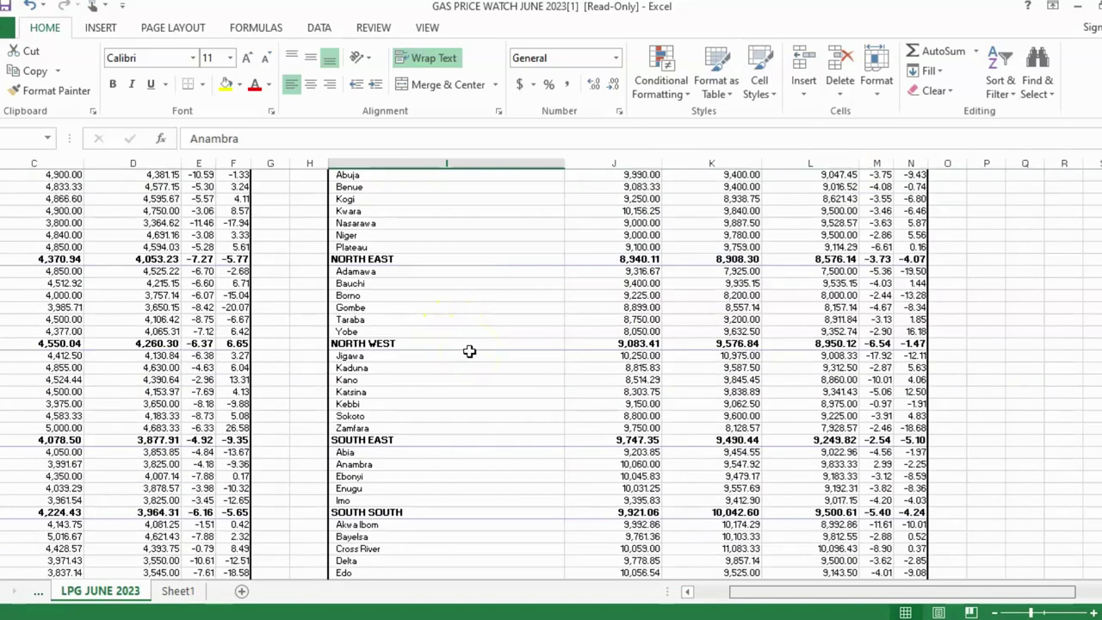
{"action": "scroll", "coordinate": [473, 217], "scroll_direction": "up", "scroll_amount": 1}
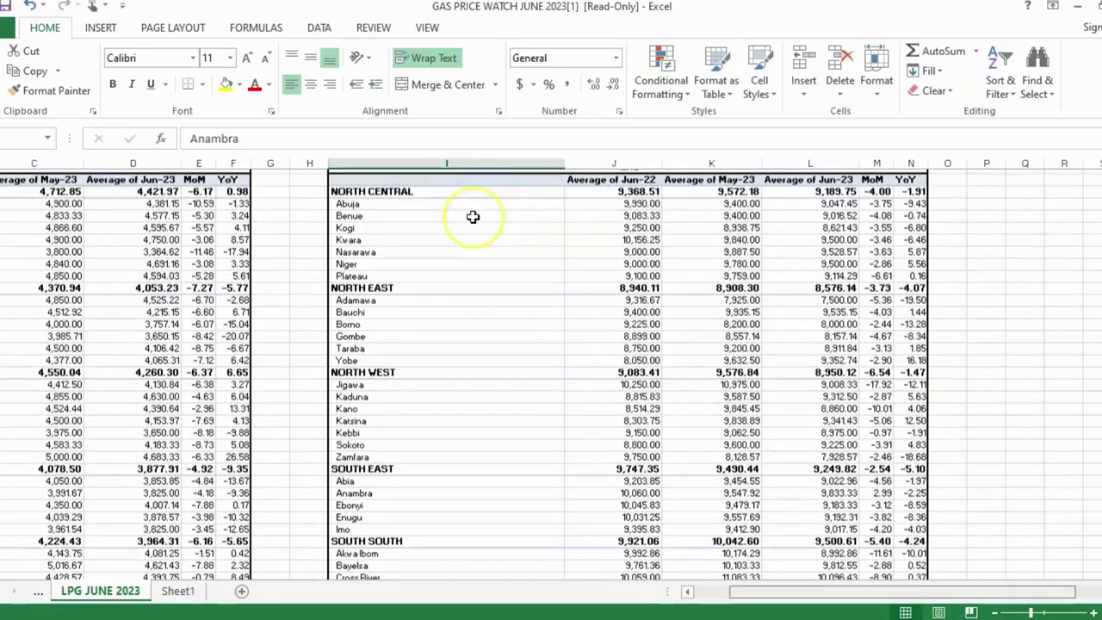
{"action": "scroll", "coordinate": [473, 217], "scroll_direction": "up", "scroll_amount": 1}
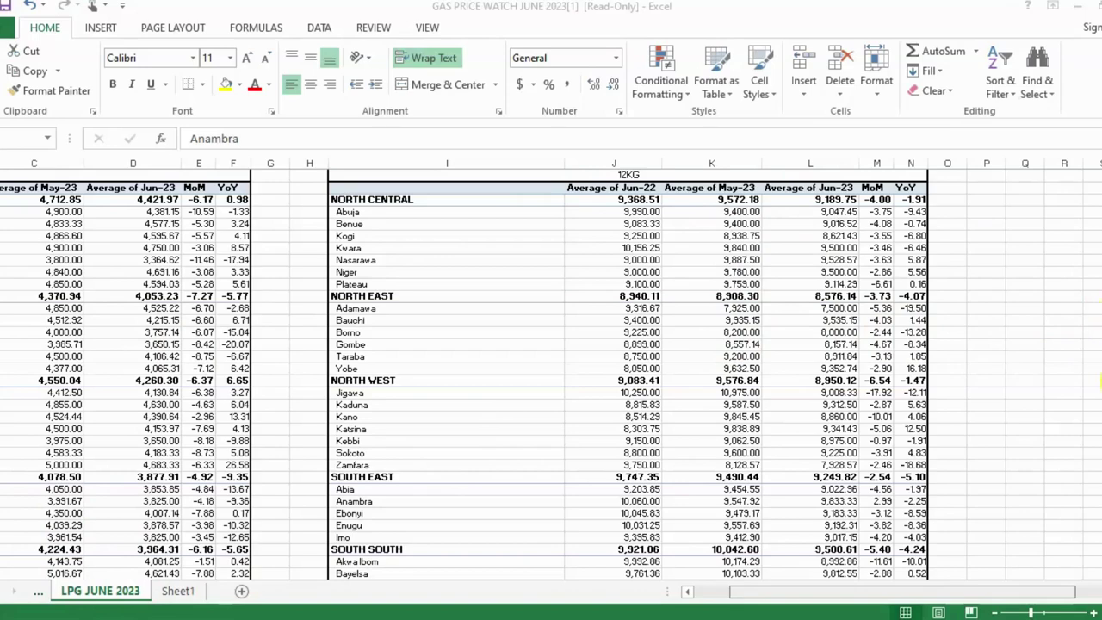
{"action": "scroll", "coordinate": [551, 370], "scroll_direction": "down", "scroll_amount": 5}
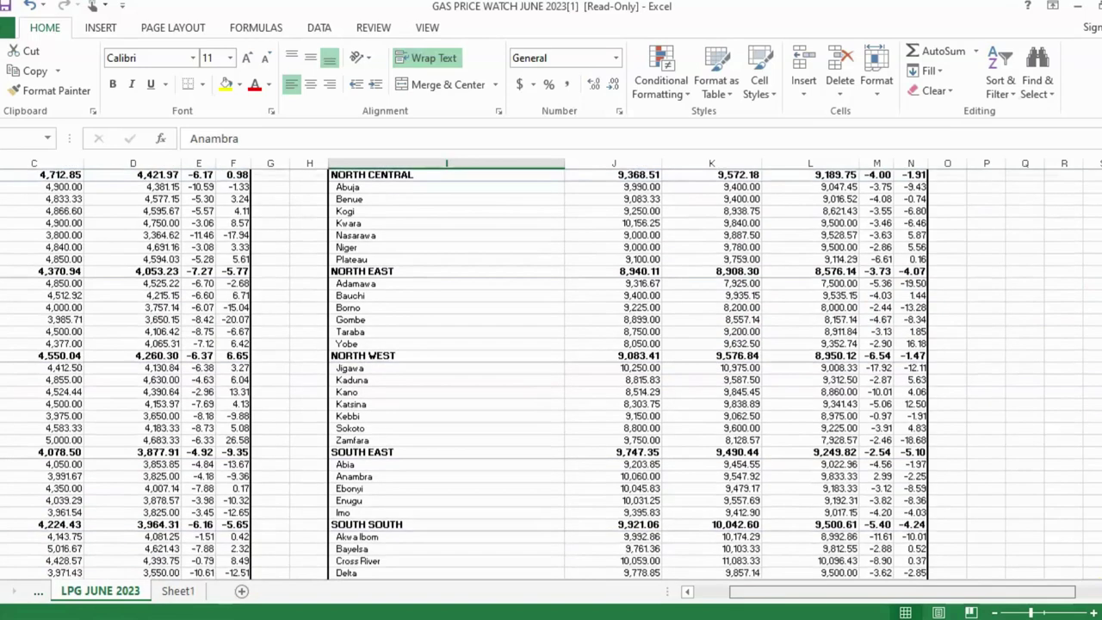
{"action": "scroll", "coordinate": [551, 370], "scroll_direction": "down", "scroll_amount": 3}
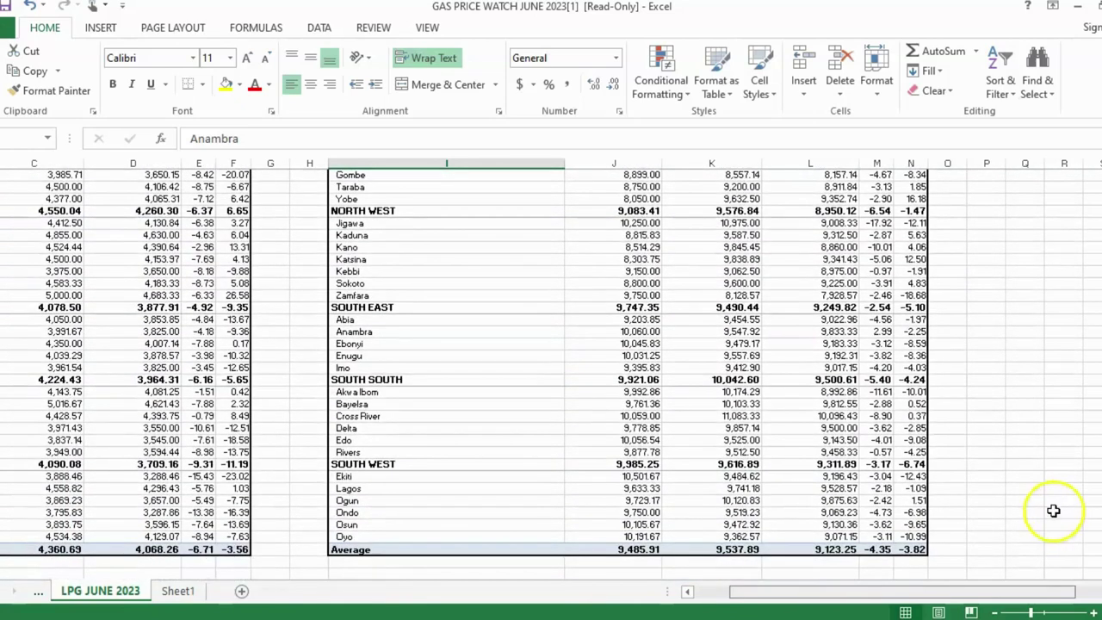
{"action": "scroll", "coordinate": [551, 370], "scroll_direction": "down", "scroll_amount": 3}
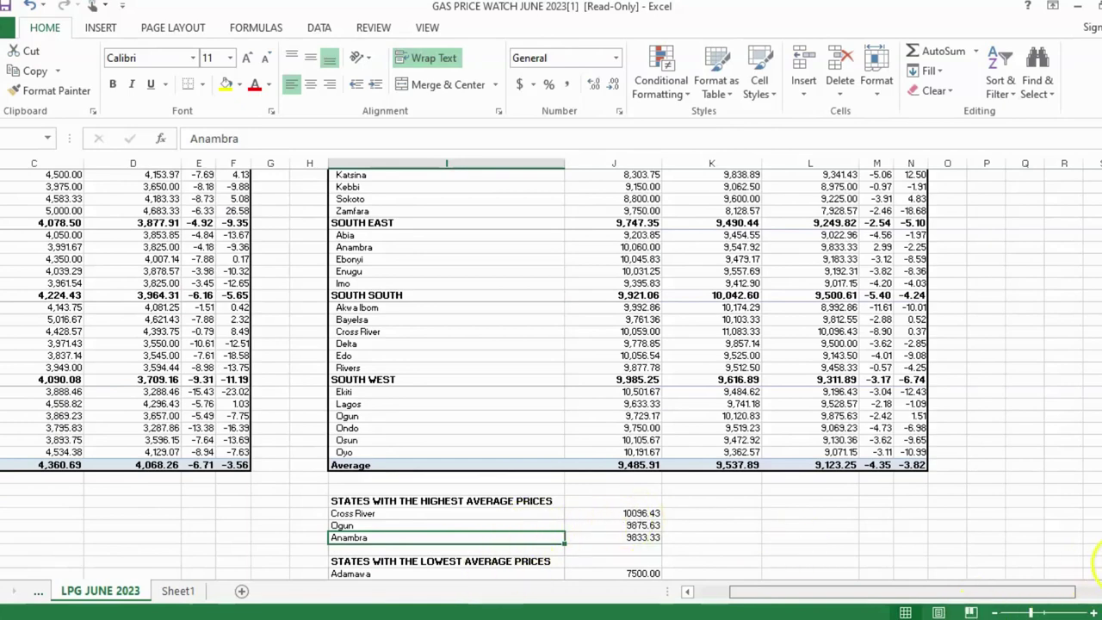
{"action": "scroll", "coordinate": [829, 270], "scroll_direction": "down", "scroll_amount": 2}
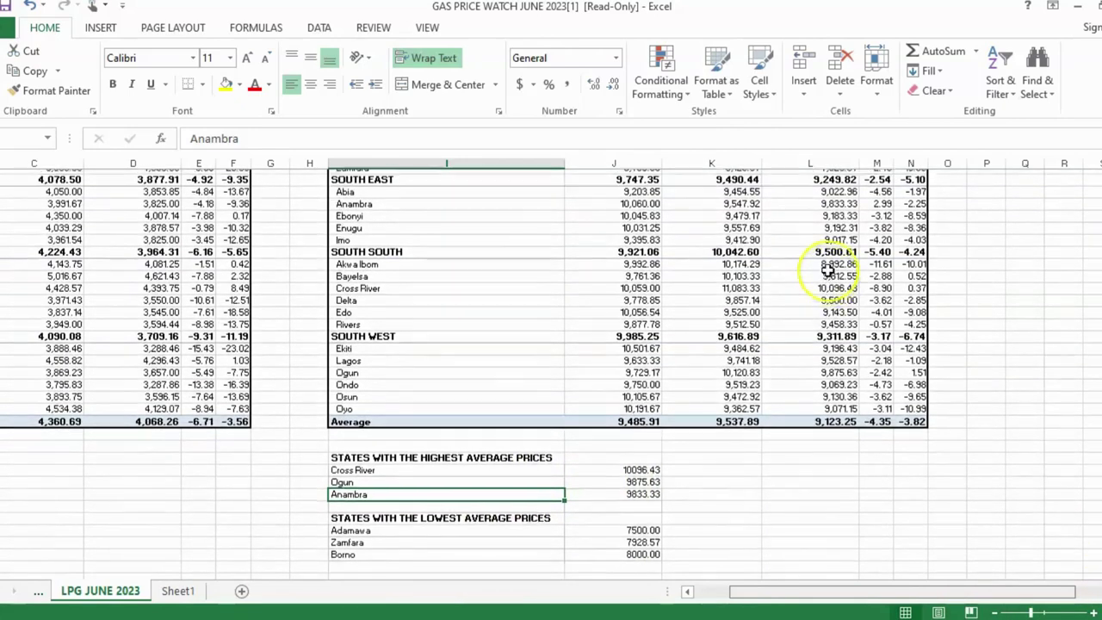
{"action": "scroll", "coordinate": [828, 270], "scroll_direction": "up", "scroll_amount": 8}
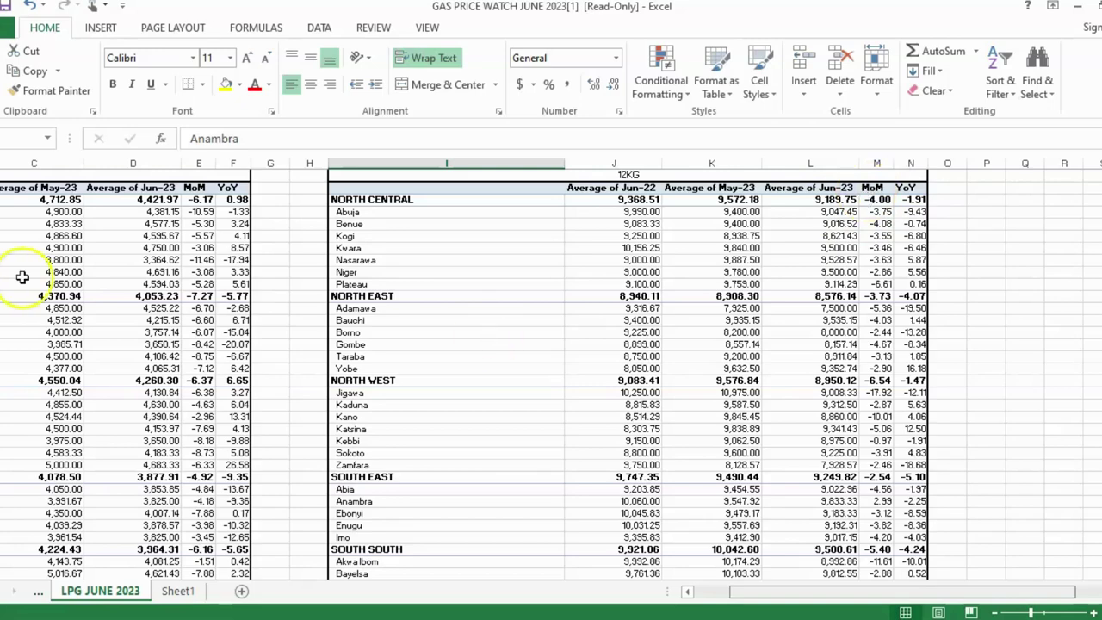
{"action": "scroll", "coordinate": [319, 278], "scroll_direction": "down", "scroll_amount": 7}
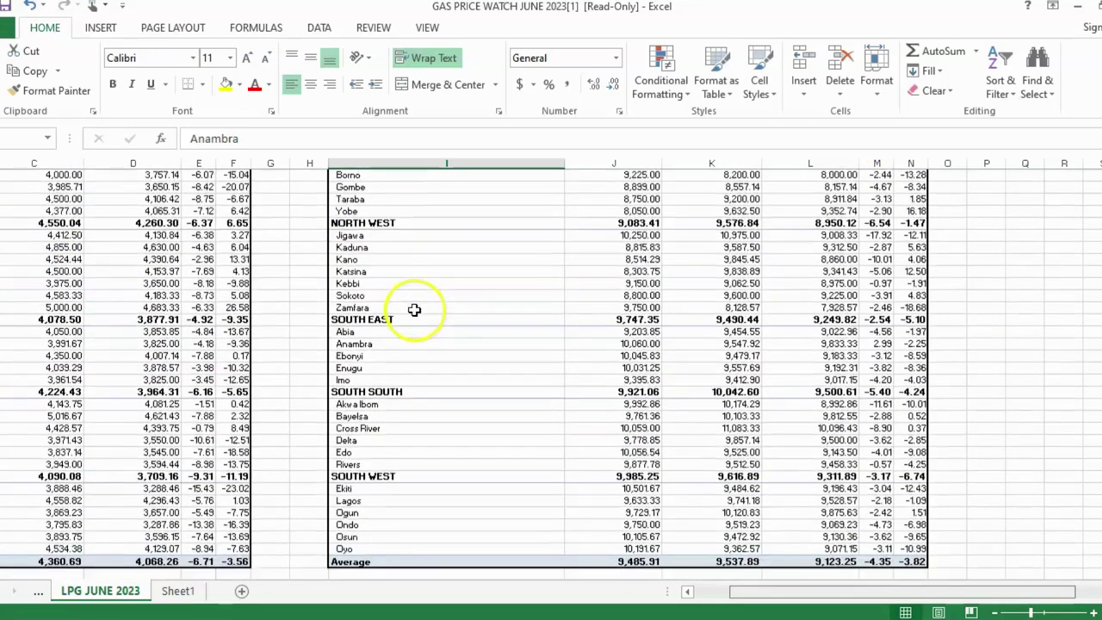
{"action": "scroll", "coordinate": [509, 295], "scroll_direction": "down", "scroll_amount": 2}
{"action": "scroll", "coordinate": [418, 305], "scroll_direction": "up", "scroll_amount": 9}
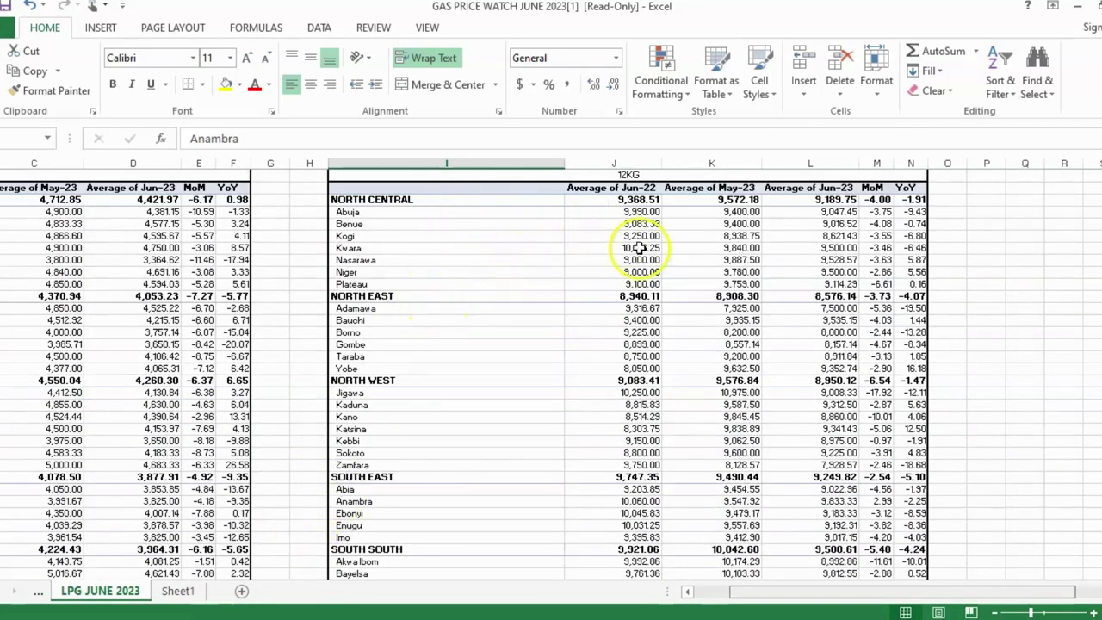
Step: Rename Sheet1, which holds the state-by-state average prices, as "Modified Data"
{"action": "left_click", "coordinate": [177, 590]}
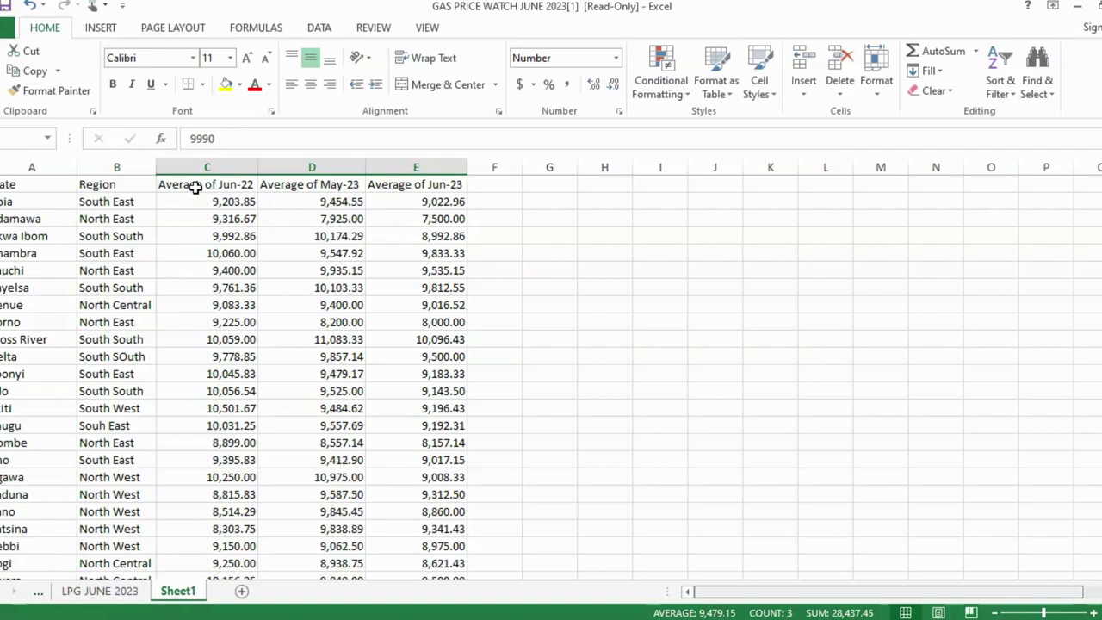
{"action": "scroll", "coordinate": [37, 234], "scroll_direction": "down", "scroll_amount": 4}
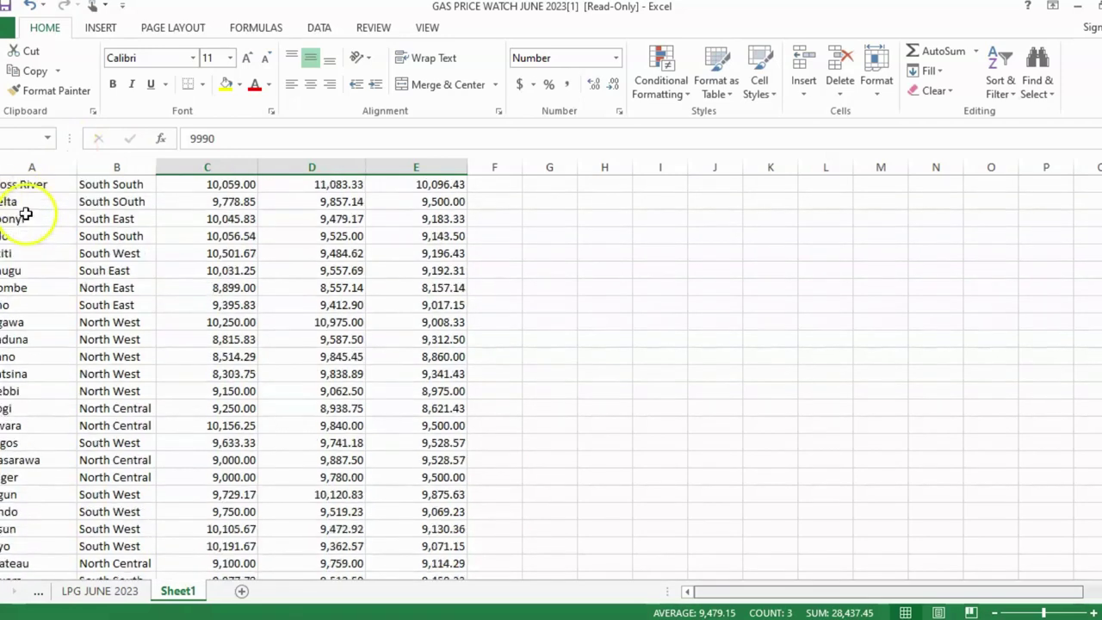
{"action": "scroll", "coordinate": [37, 233], "scroll_direction": "down", "scroll_amount": 5}
{"action": "scroll", "coordinate": [37, 234], "scroll_direction": "up", "scroll_amount": 2}
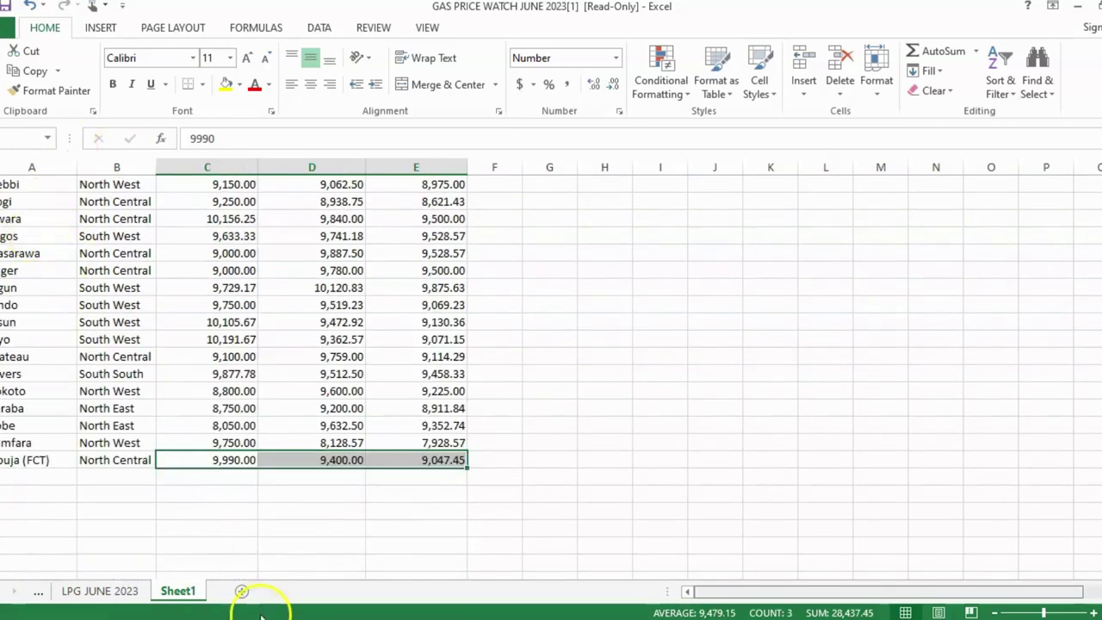
{"action": "left_click_drag", "start_coordinate": [215, 486], "coordinate": [255, 511]}
{"action": "left_click", "coordinate": [255, 511]}
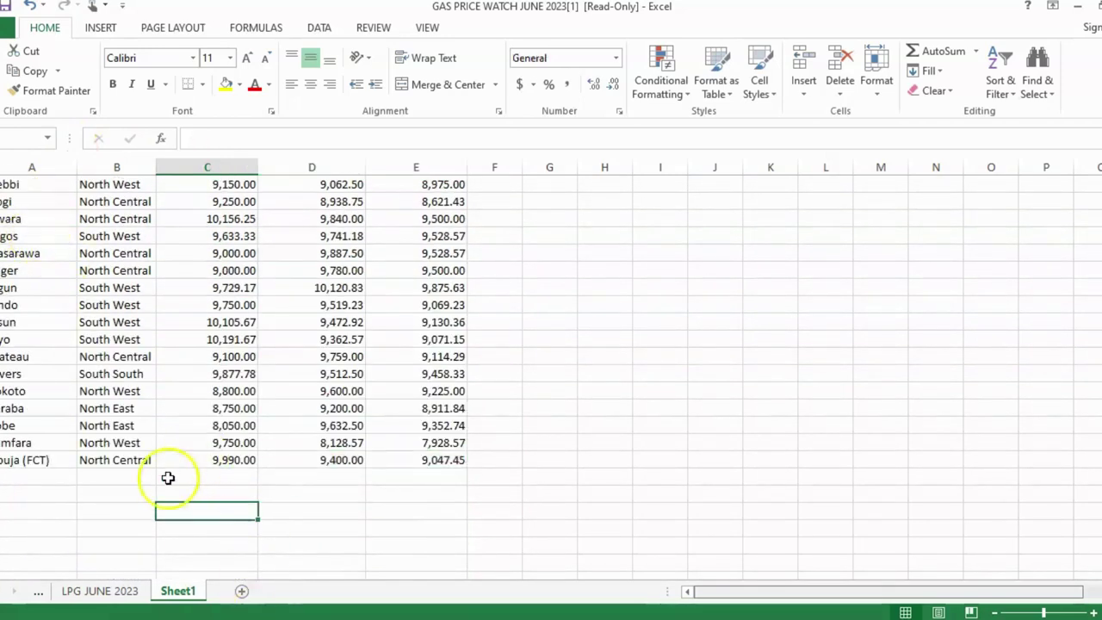
{"action": "right_click", "coordinate": [197, 598]}
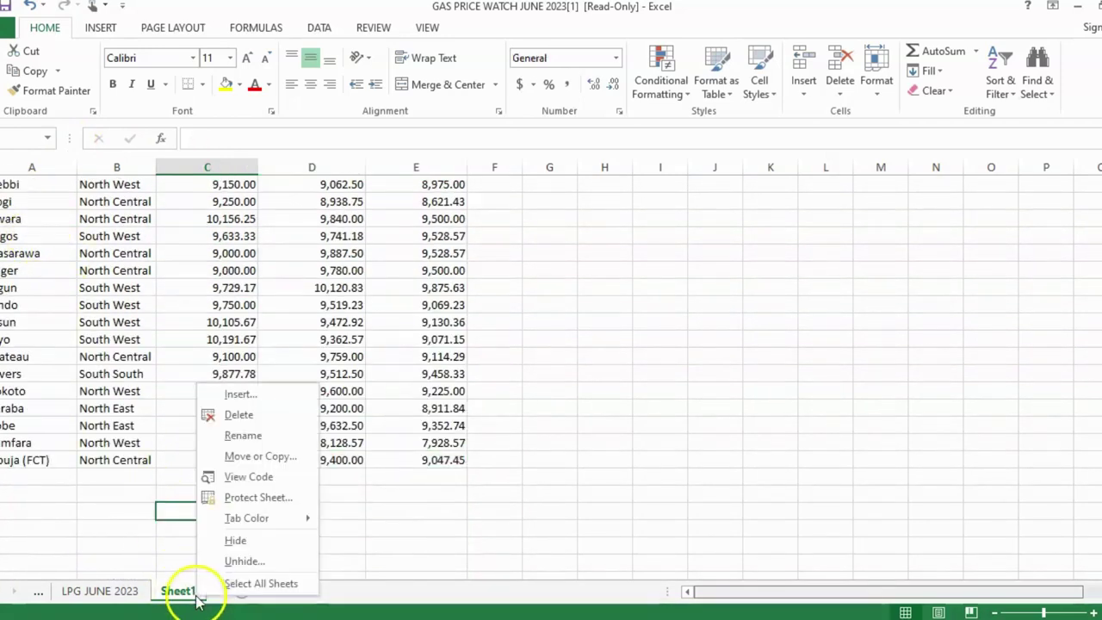
{"action": "left_click", "coordinate": [245, 433]}
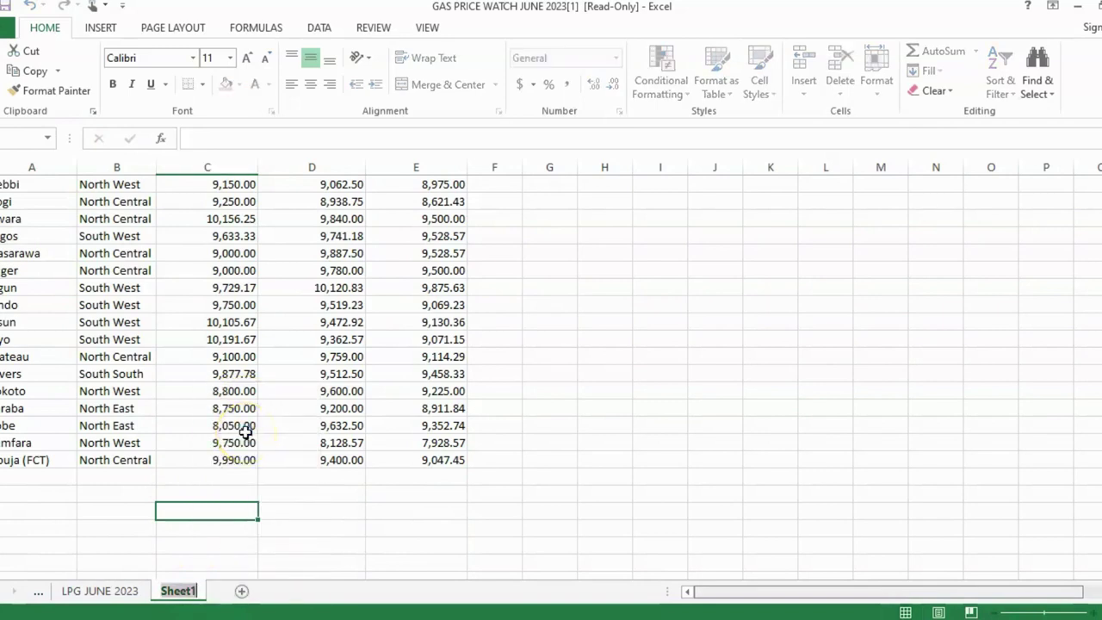
{"action": "type", "text": "Mod"}
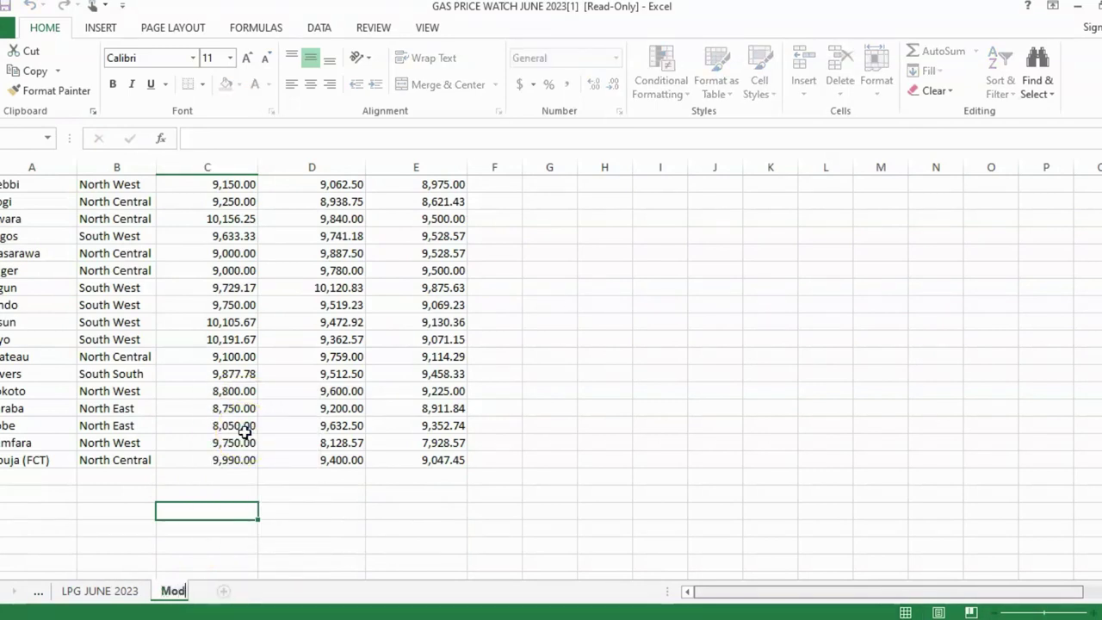
{"action": "type", "text": "ified Data"}
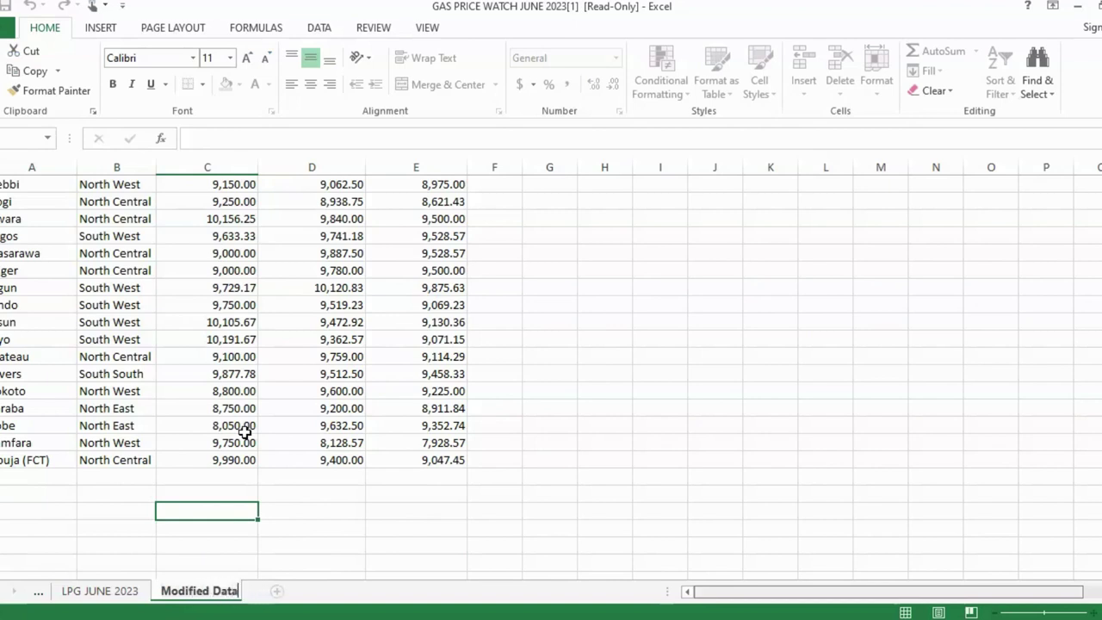
{"action": "key", "text": "Return"}
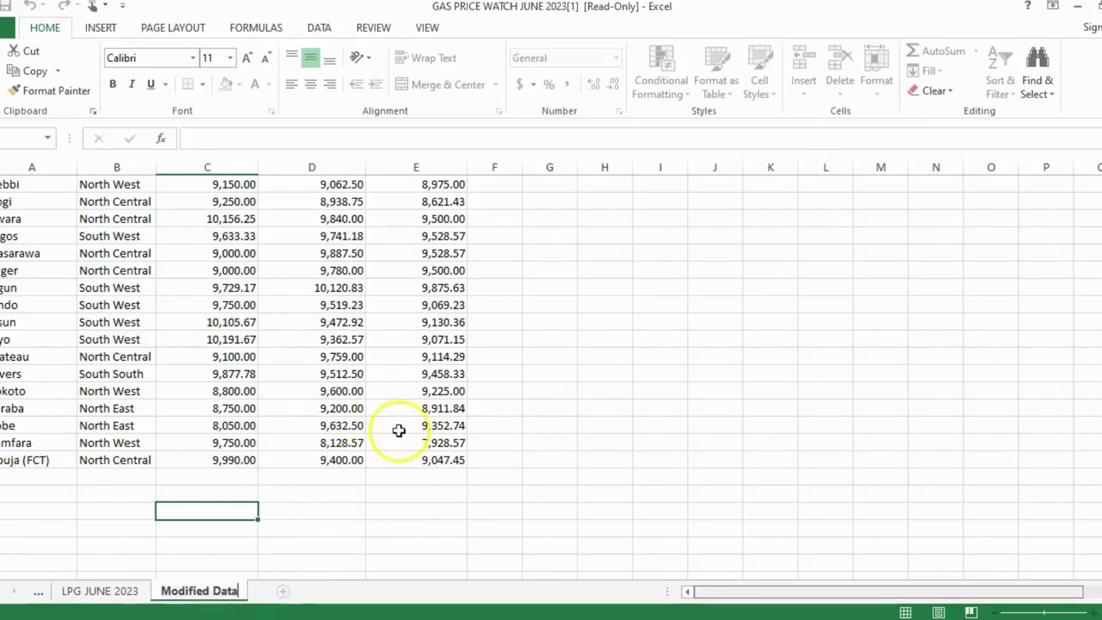
{"action": "left_click", "coordinate": [538, 411]}
Step: Try to create a PivotTable from 'Modified Data'!$A$1:$E$38 on a new worksheet, adding the data to the Data Model
{"action": "scroll", "coordinate": [456, 275], "scroll_direction": "up", "scroll_amount": 7}
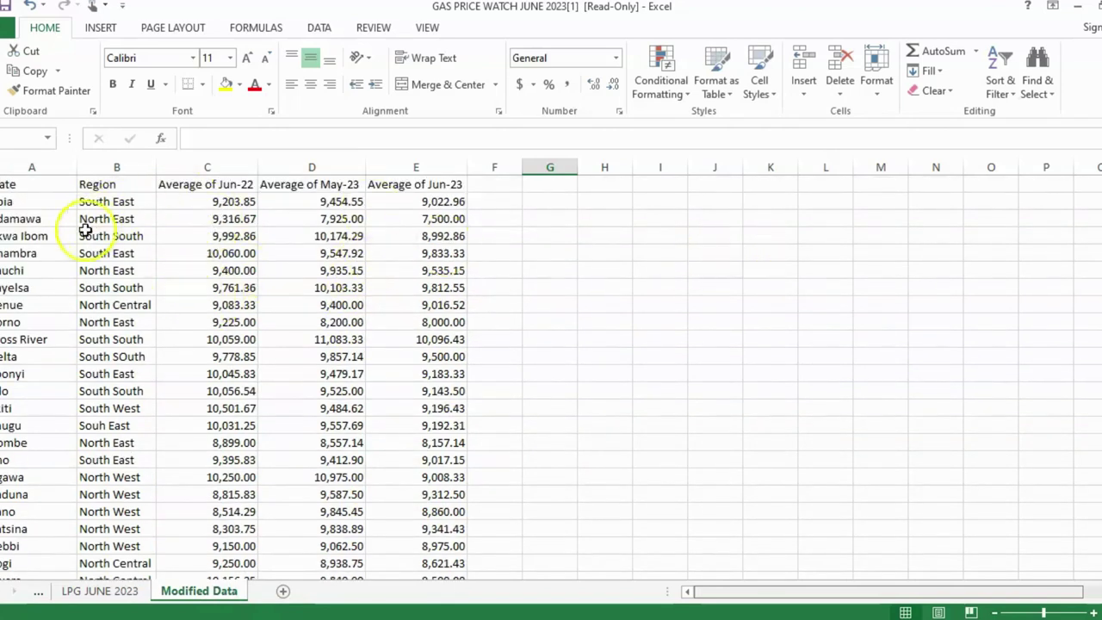
{"action": "left_click", "coordinate": [48, 236]}
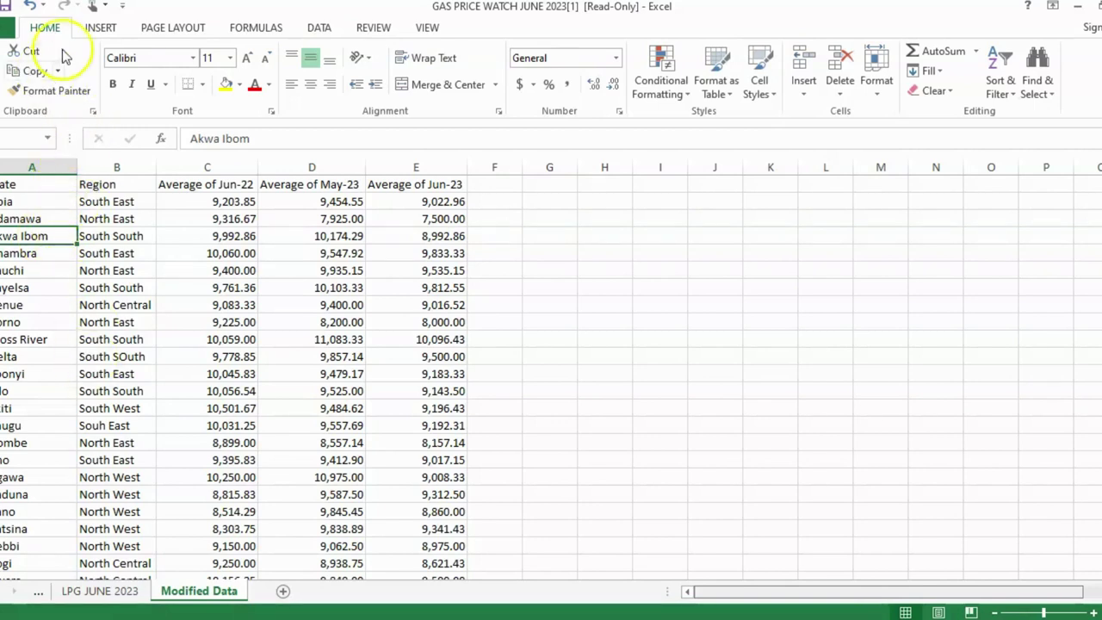
{"action": "left_click", "coordinate": [95, 31]}
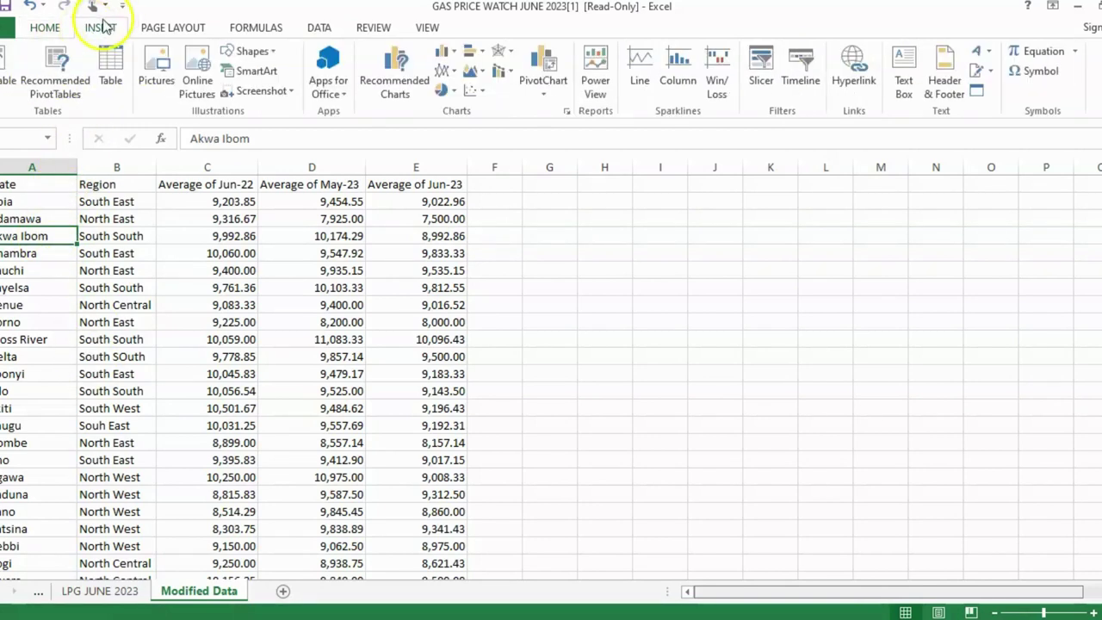
{"action": "left_click", "coordinate": [4, 64]}
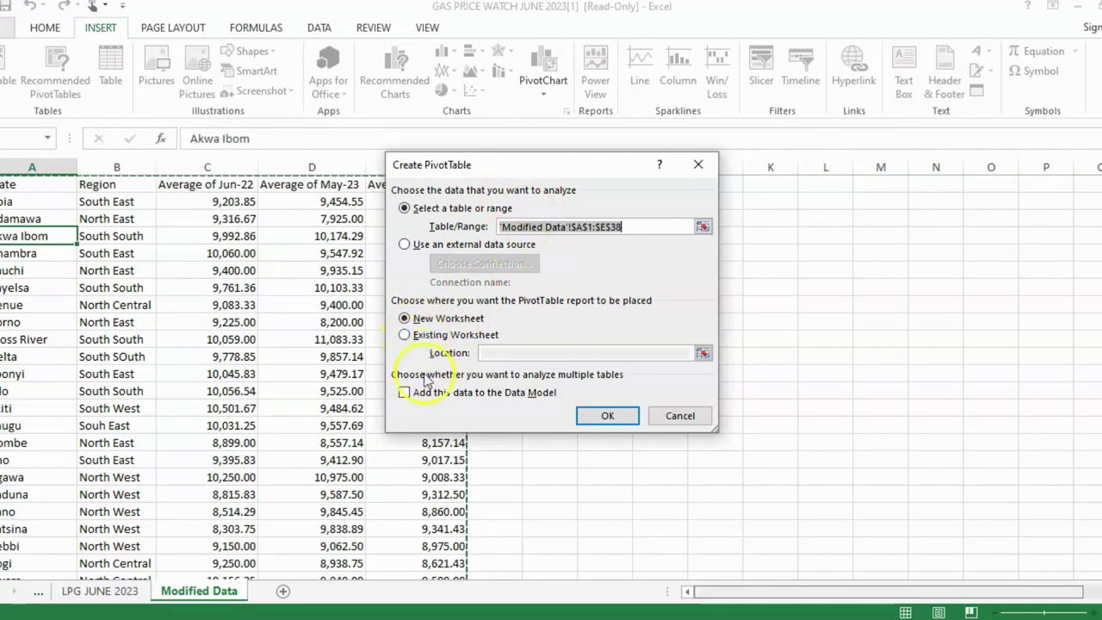
{"action": "left_click", "coordinate": [404, 394]}
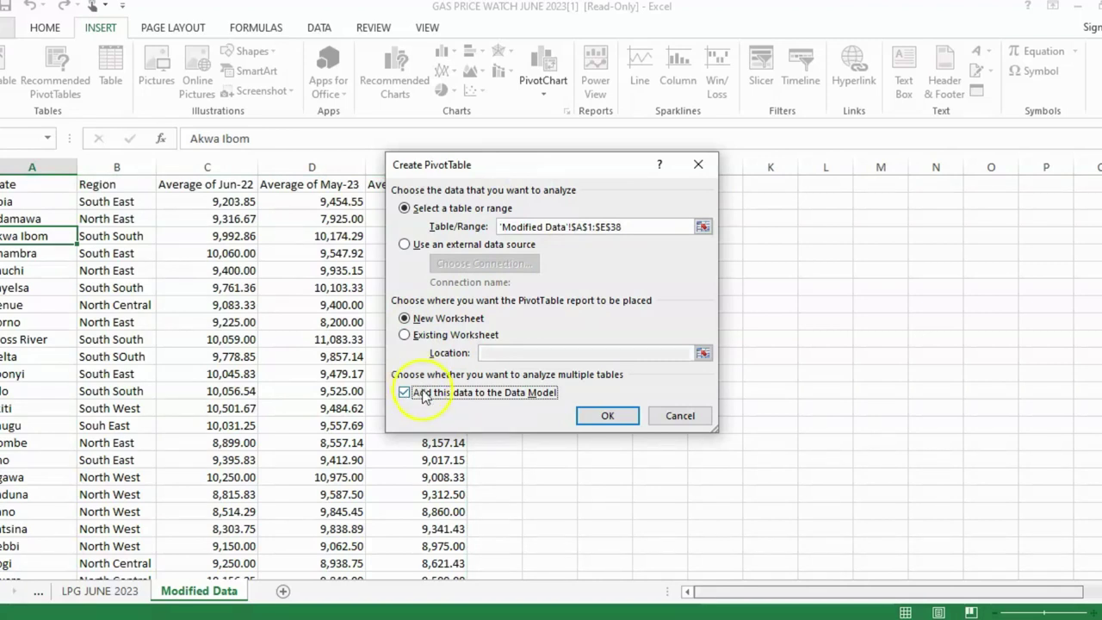
{"action": "left_click", "coordinate": [403, 394]}
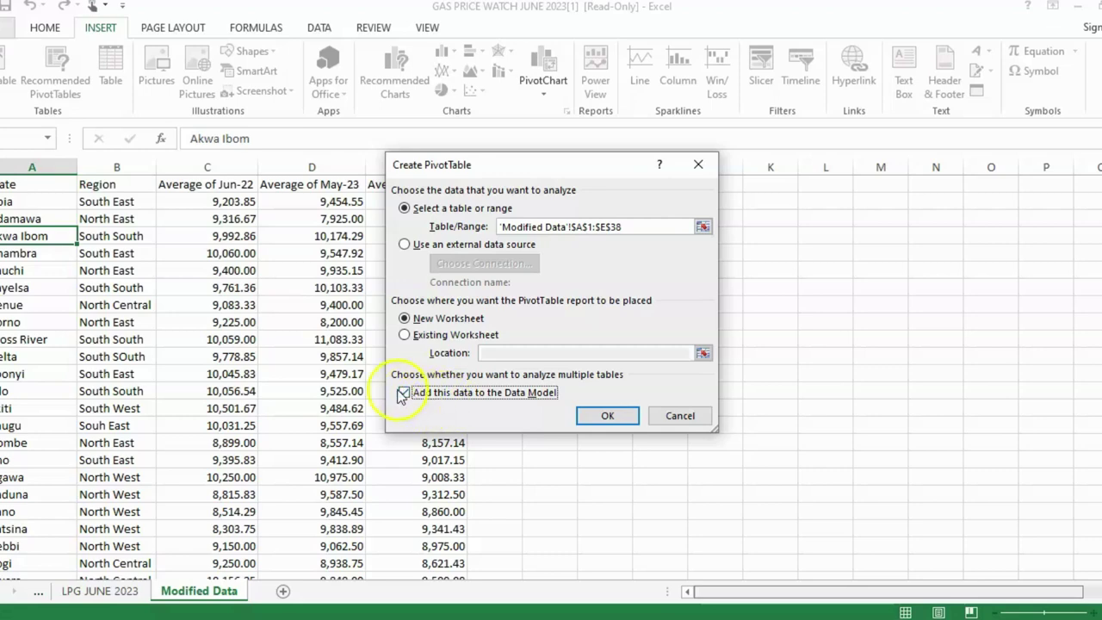
{"action": "left_click", "coordinate": [609, 416]}
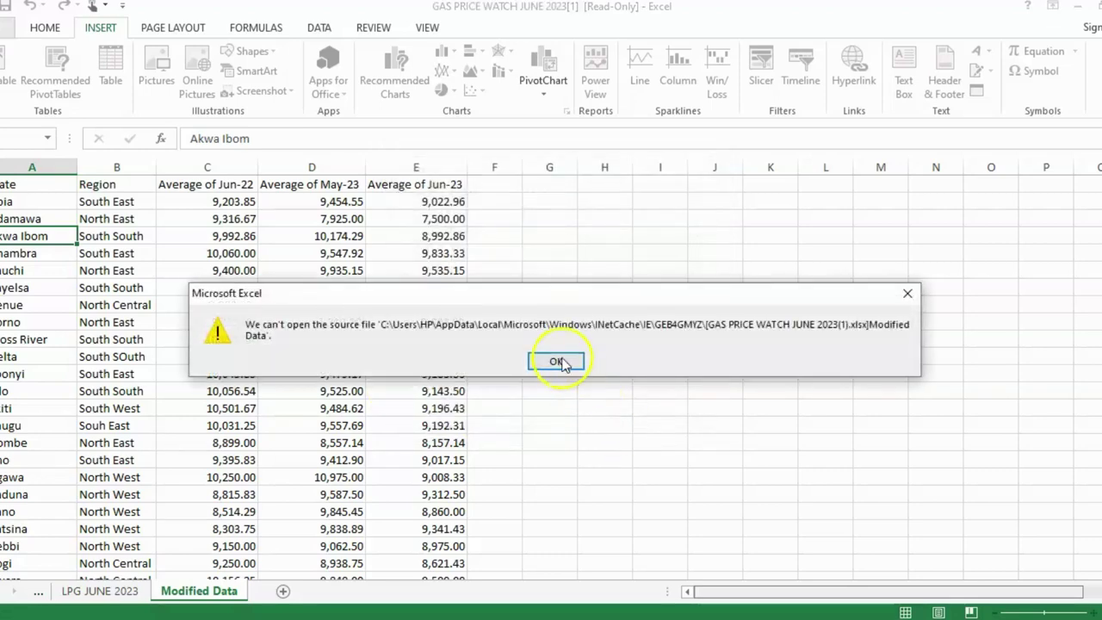
{"action": "left_click", "coordinate": [560, 361]}
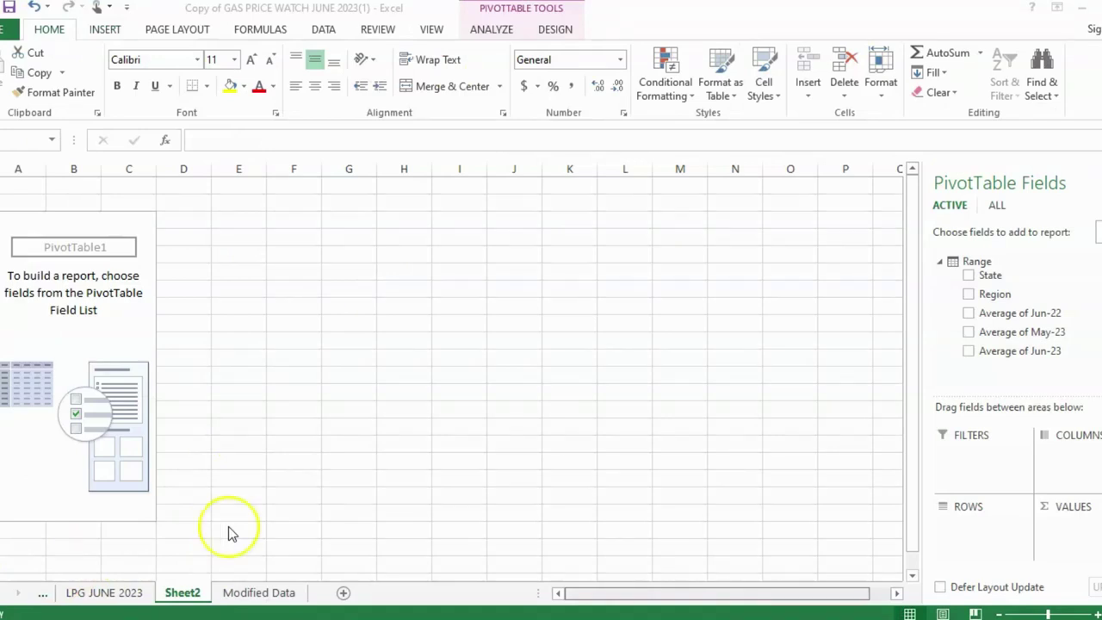
Step: In the workbook copy, create a PivotTable from Modified Data range A1:E38 on a new worksheet, adding the data to the Data Model
{"action": "left_click", "coordinate": [256, 594]}
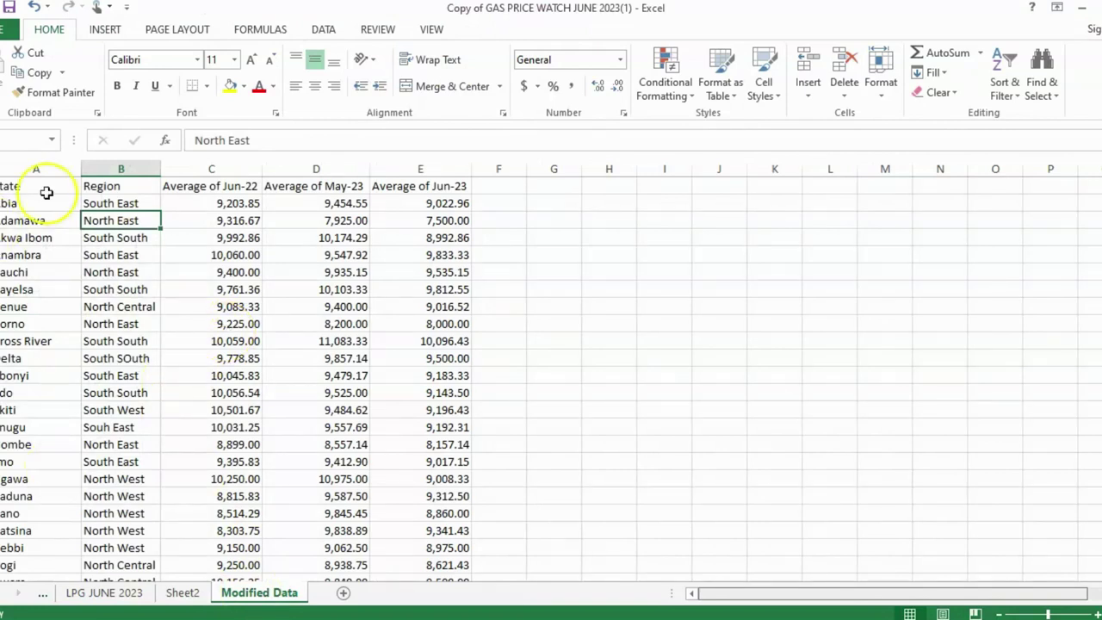
{"action": "left_click", "coordinate": [73, 237]}
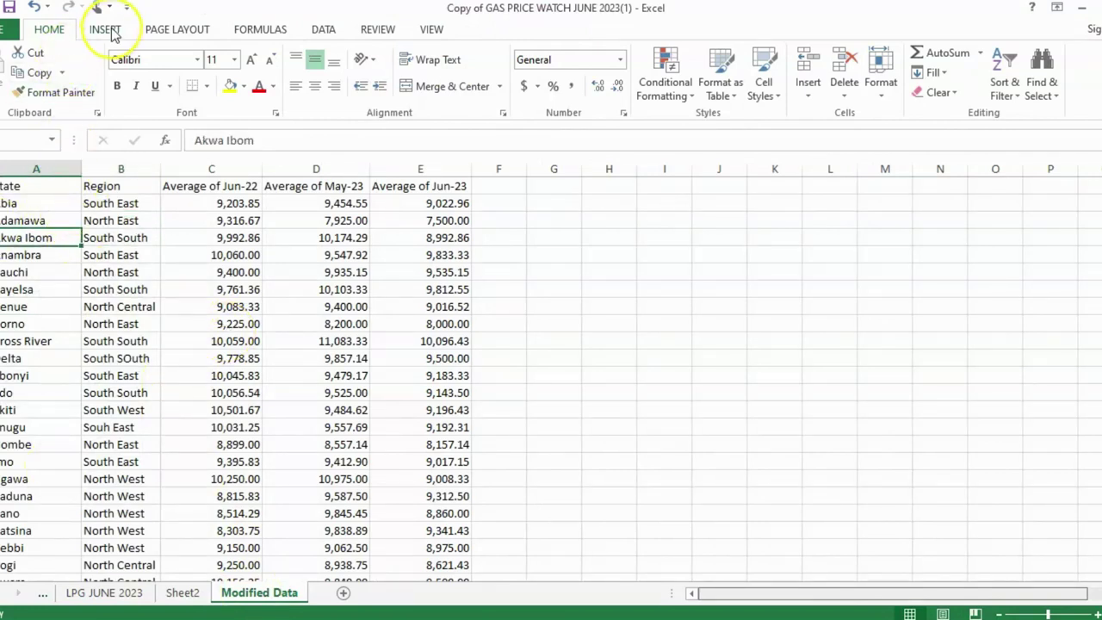
{"action": "left_click", "coordinate": [111, 35]}
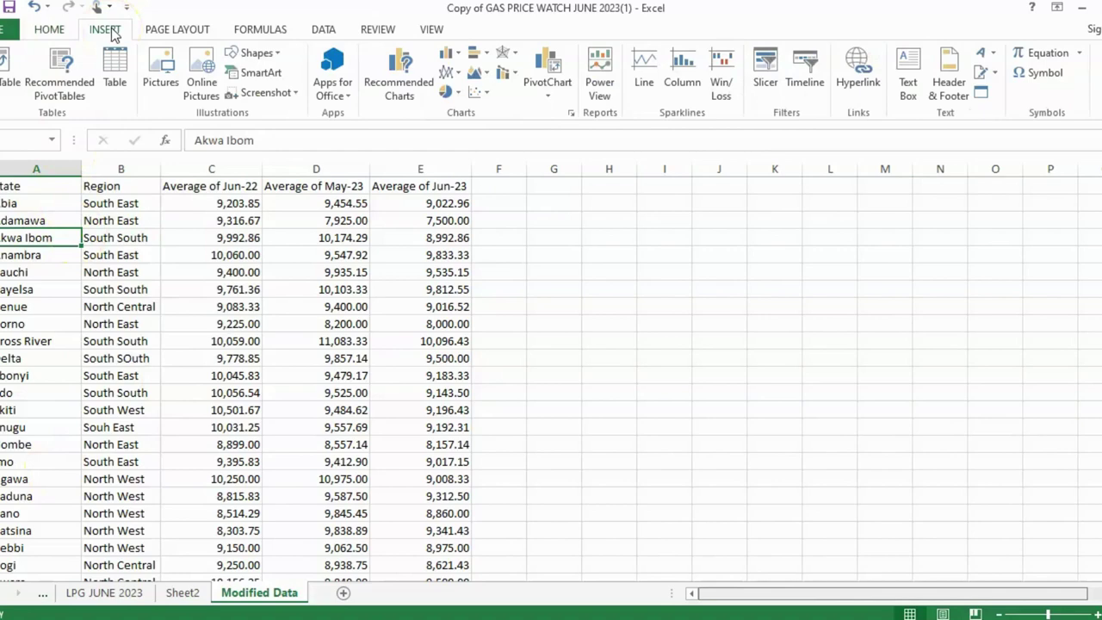
{"action": "left_click", "coordinate": [7, 67]}
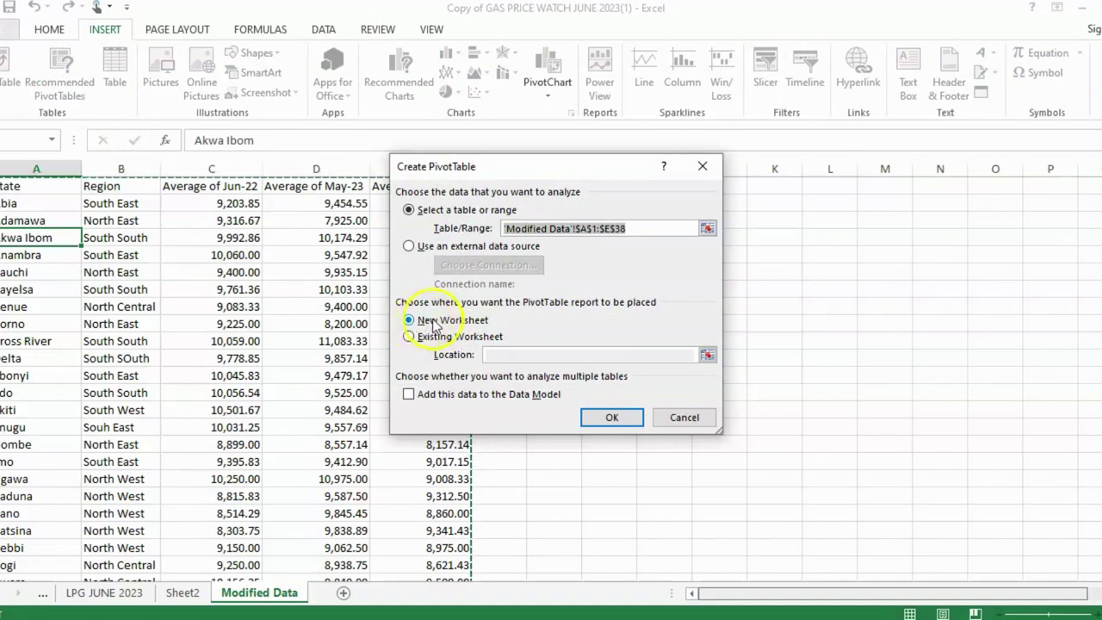
{"action": "left_click", "coordinate": [407, 395]}
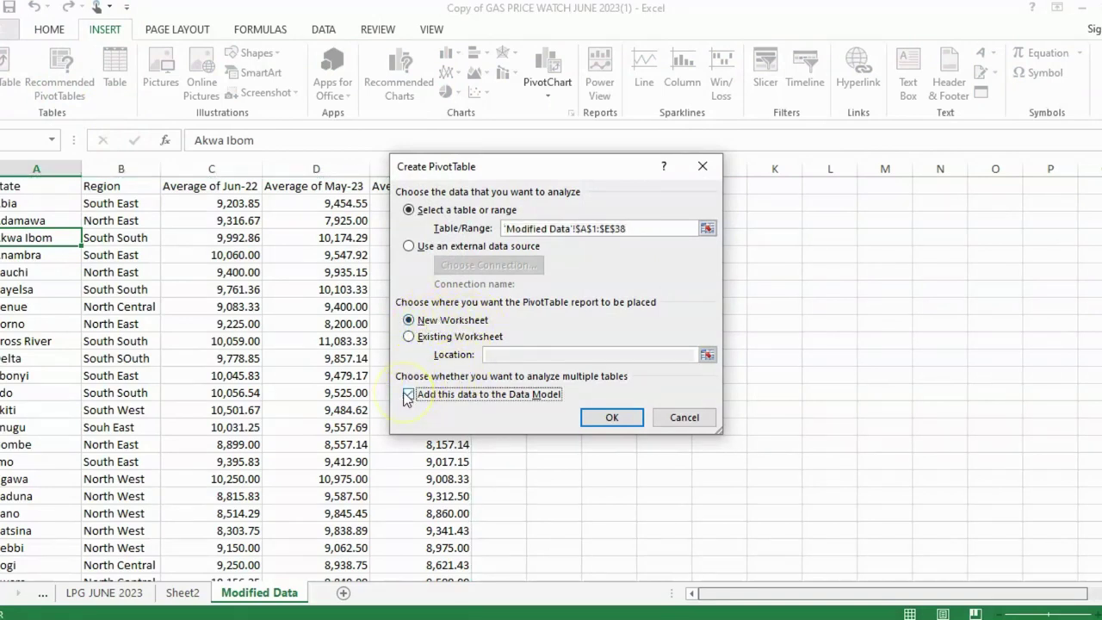
{"action": "left_click", "coordinate": [613, 417]}
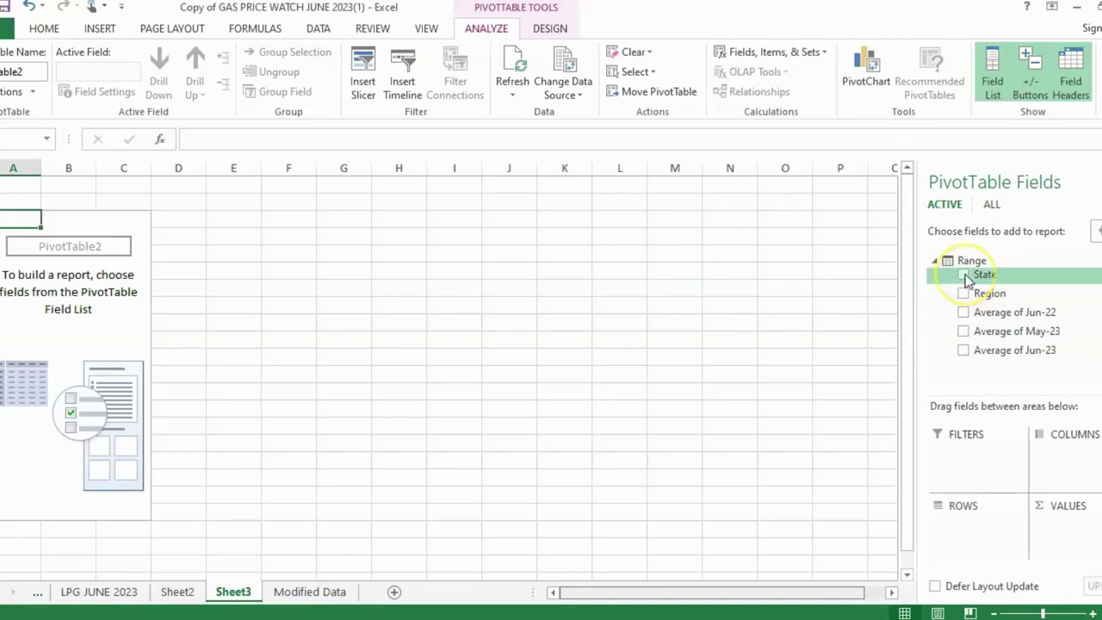
Step: Build the PivotTable with State as rows, Average of Jun-22 as values, and Region as the report filter
{"action": "left_click", "coordinate": [962, 274]}
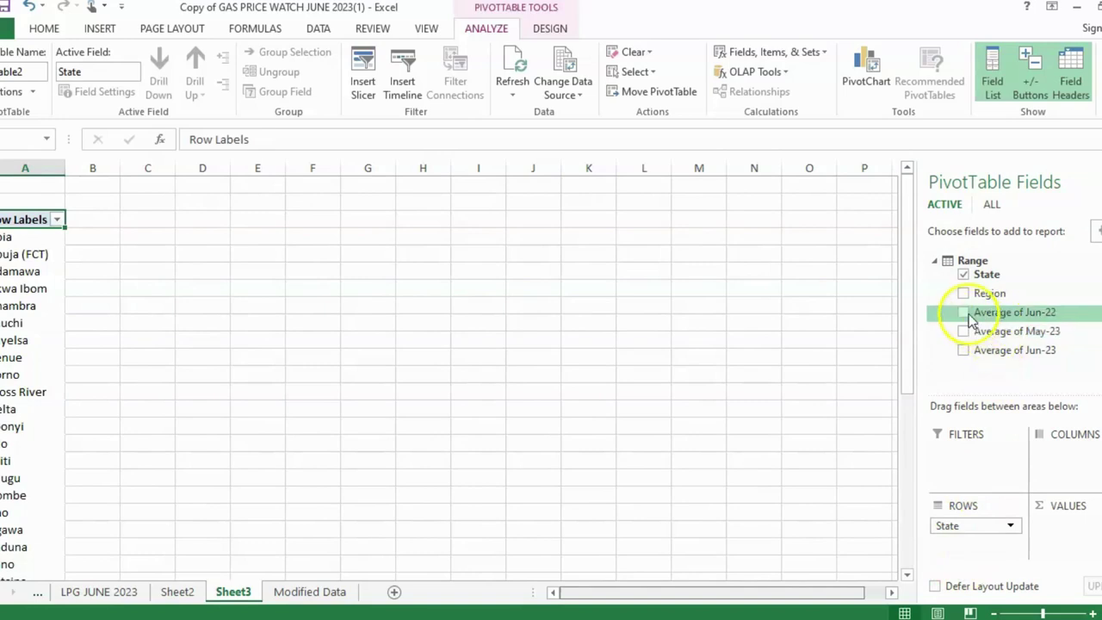
{"action": "left_click", "coordinate": [964, 313]}
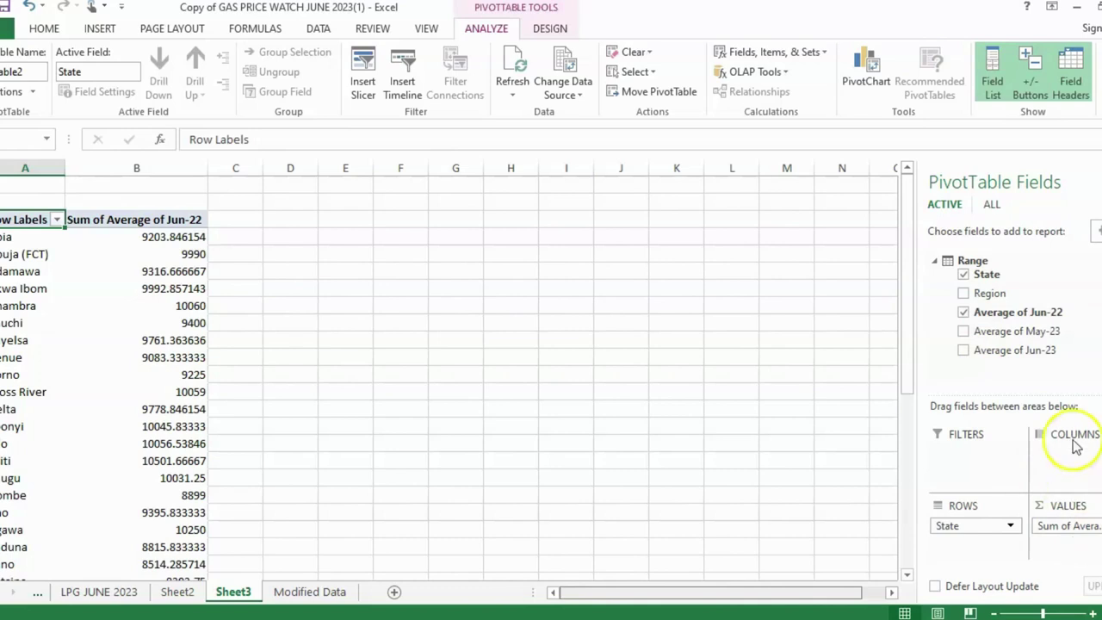
{"action": "left_click", "coordinate": [1014, 353]}
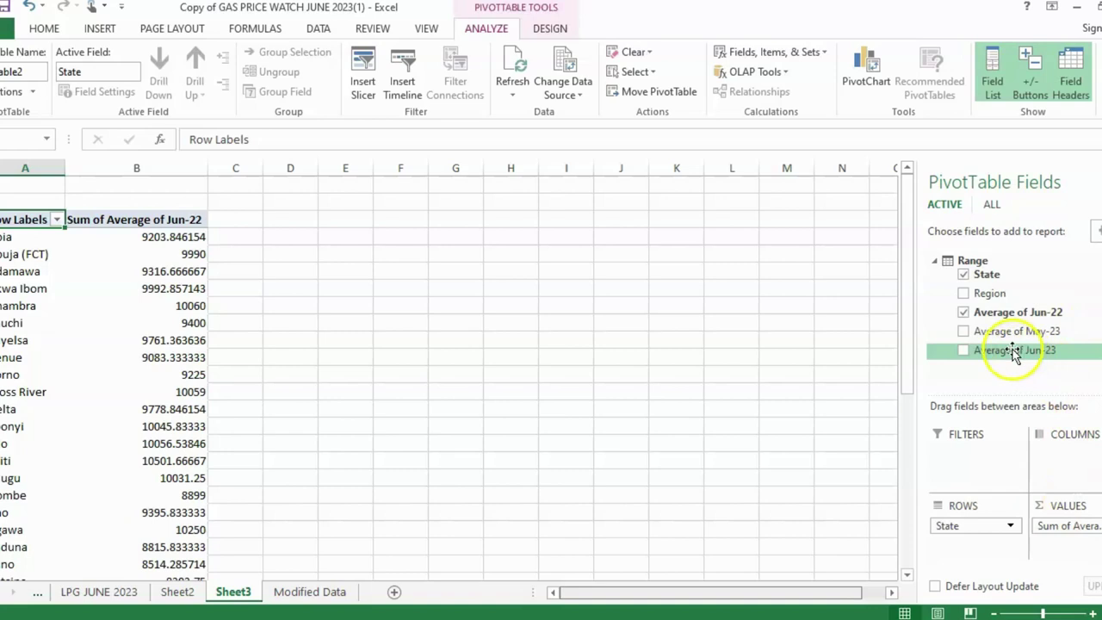
{"action": "left_click", "coordinate": [964, 293]}
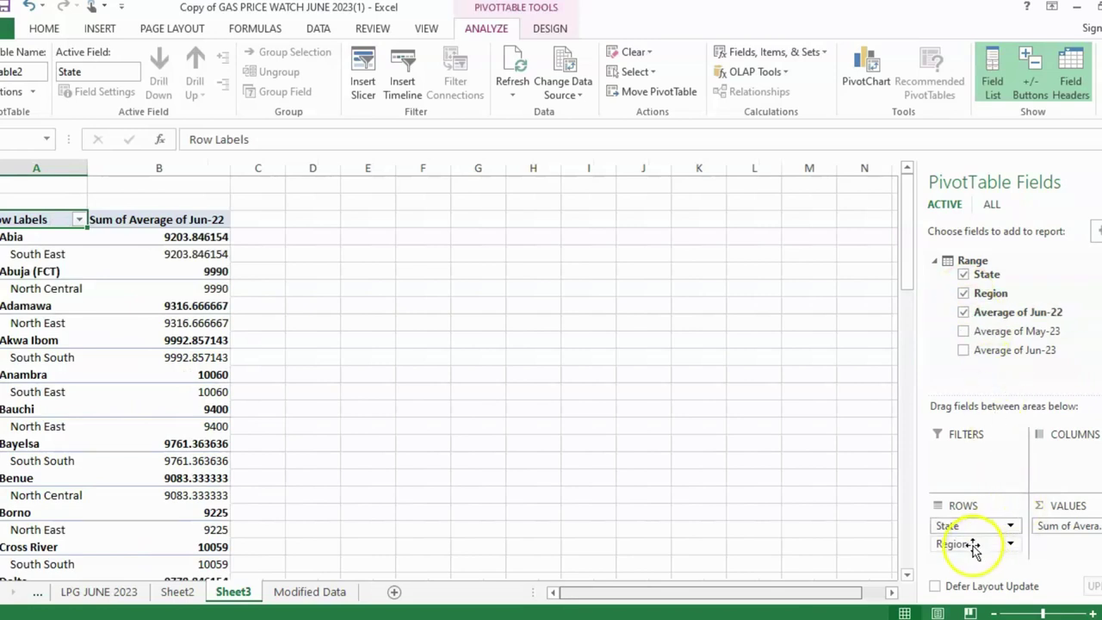
{"action": "left_click_drag", "start_coordinate": [975, 552], "coordinate": [987, 480]}
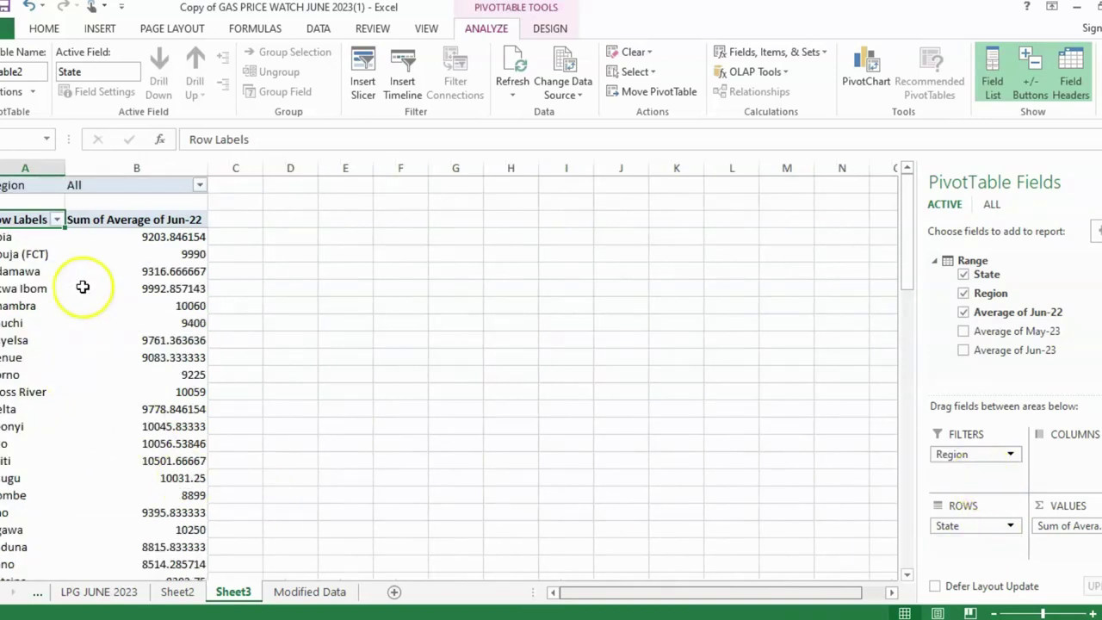
Step: Rename the PivotTable's row header as "States" and its value field as "Average of Jun-22"
{"action": "double_click", "coordinate": [30, 217]}
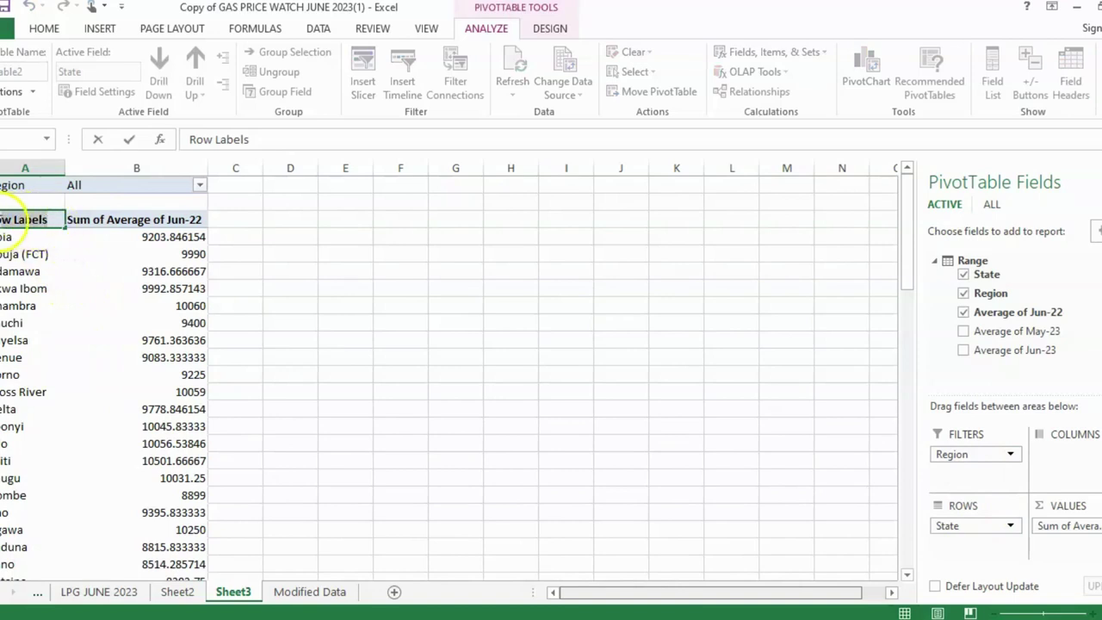
{"action": "type", "text": "States"}
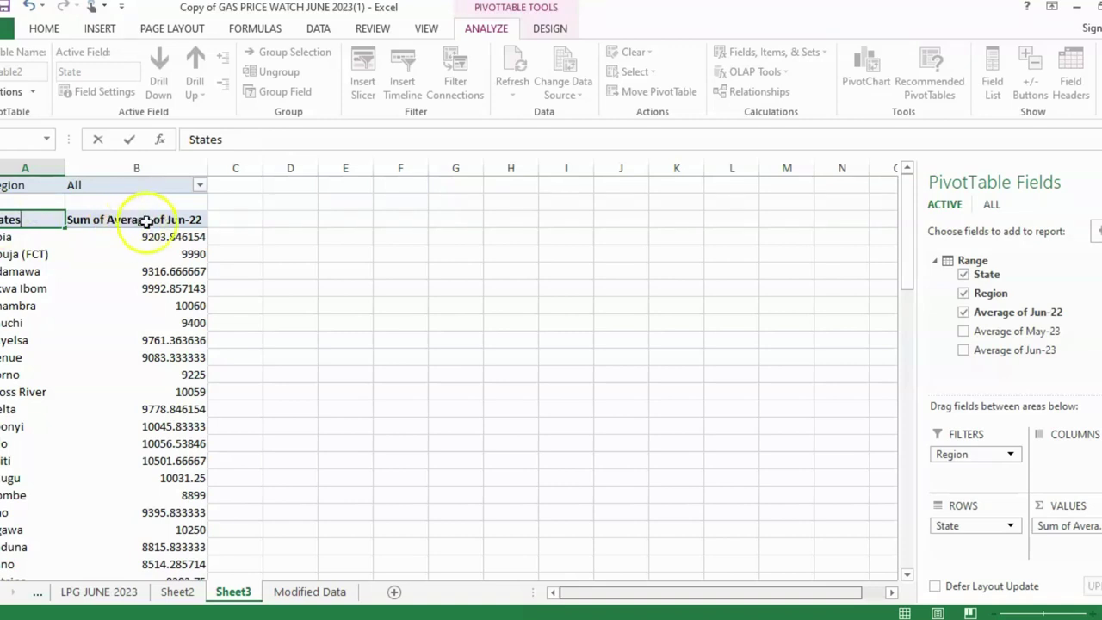
{"action": "double_click", "coordinate": [88, 219]}
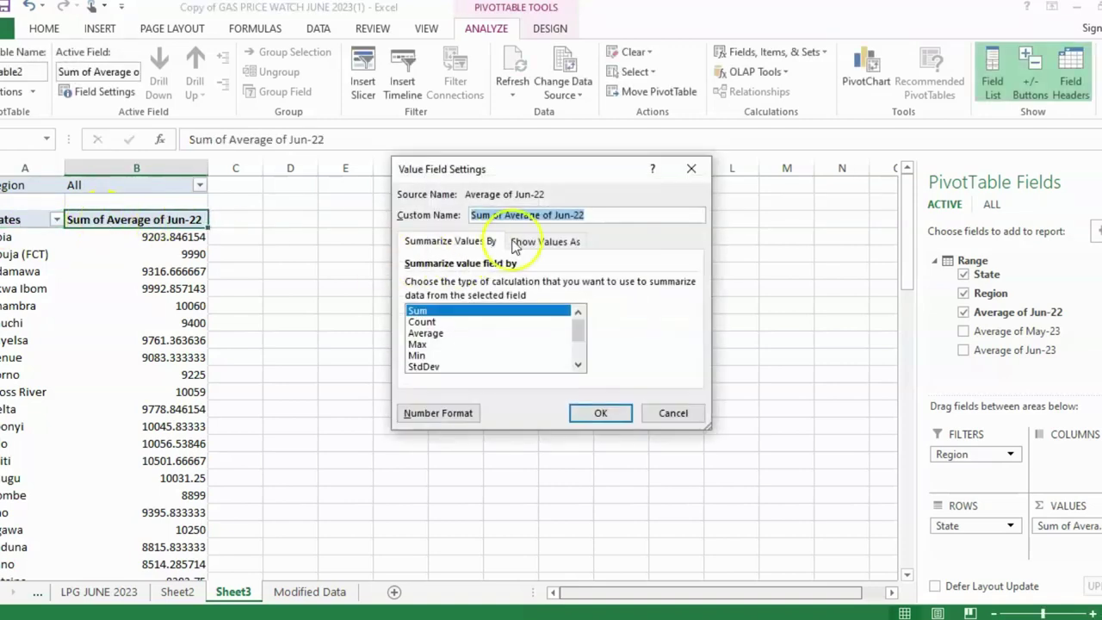
{"action": "left_click", "coordinate": [506, 215]}
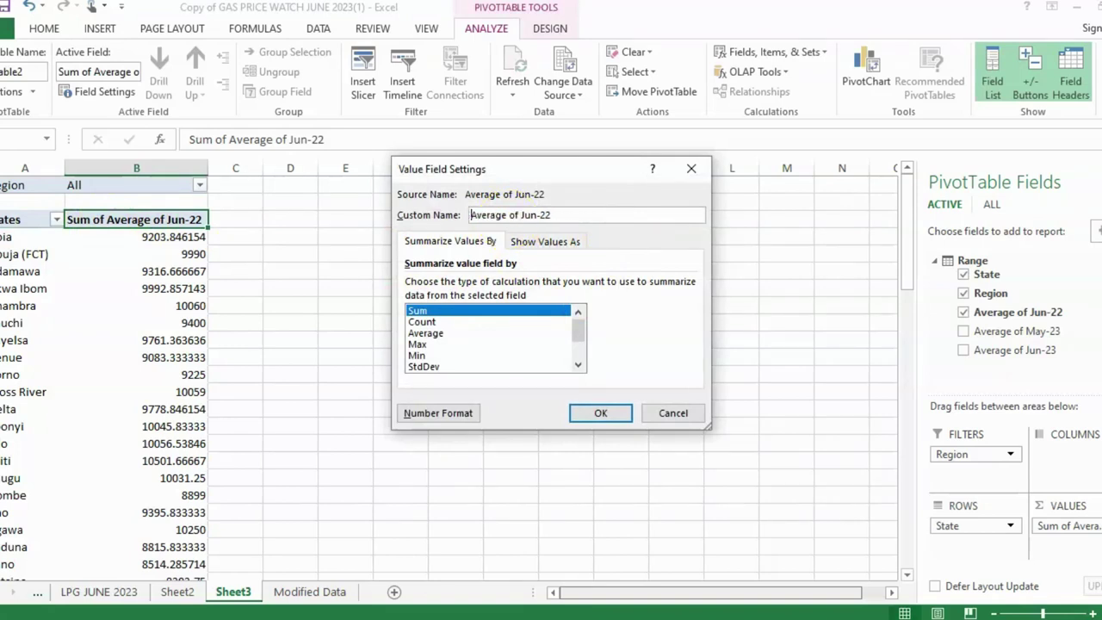
{"action": "left_click", "coordinate": [626, 416]}
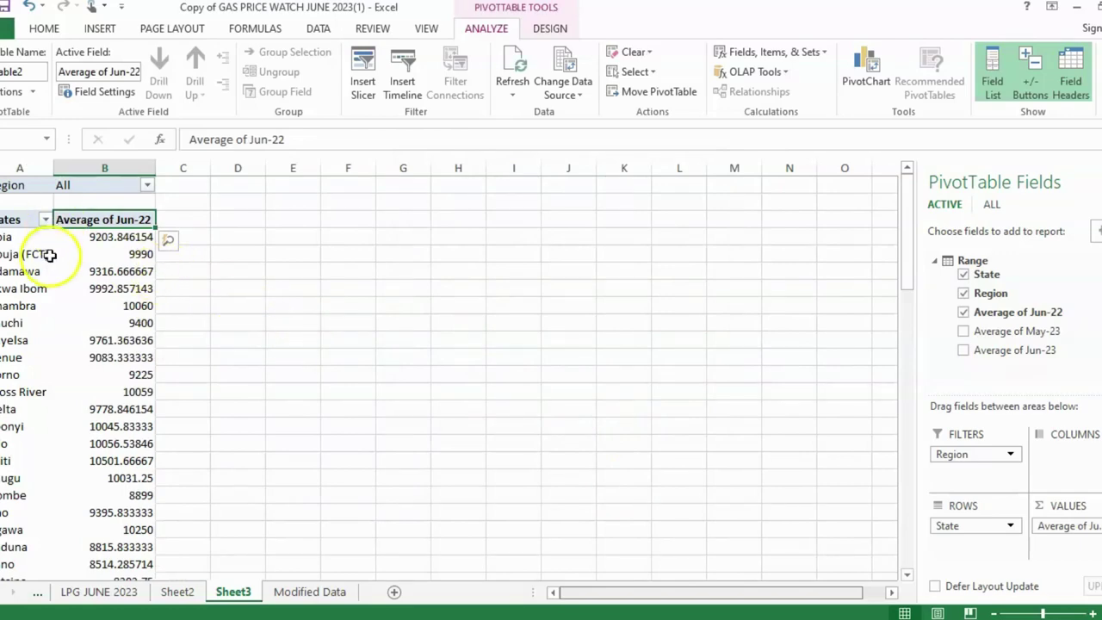
Step: Try to duplicate the PivotTable by copying its headers and state rows, without the grand total, to cell F3
{"action": "scroll", "coordinate": [51, 255], "scroll_direction": "down", "scroll_amount": 8}
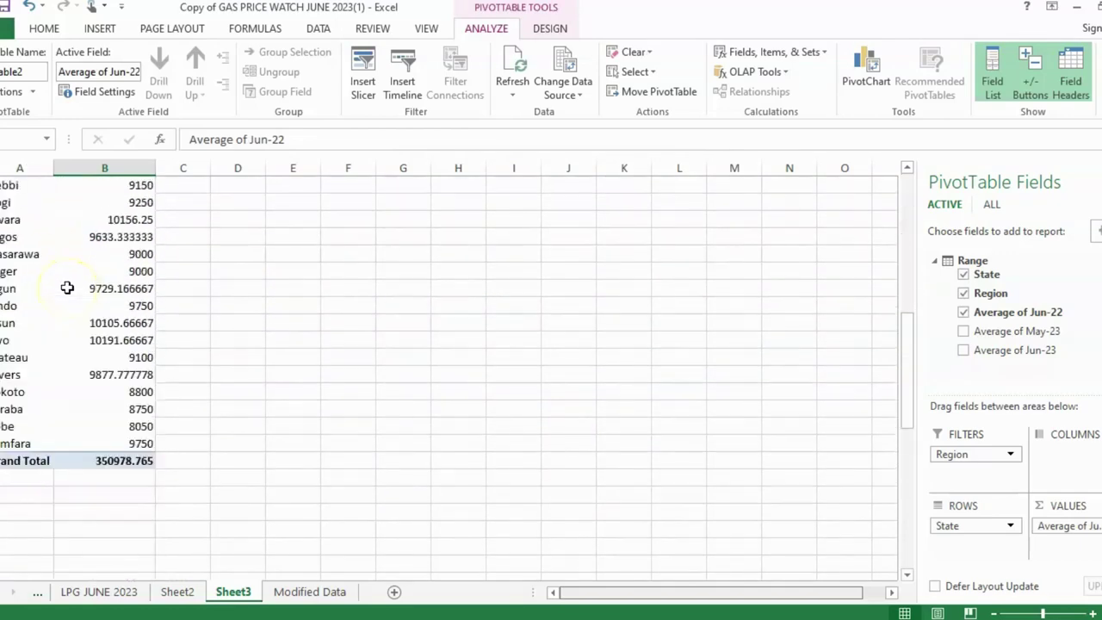
{"action": "scroll", "coordinate": [67, 288], "scroll_direction": "up", "scroll_amount": 8}
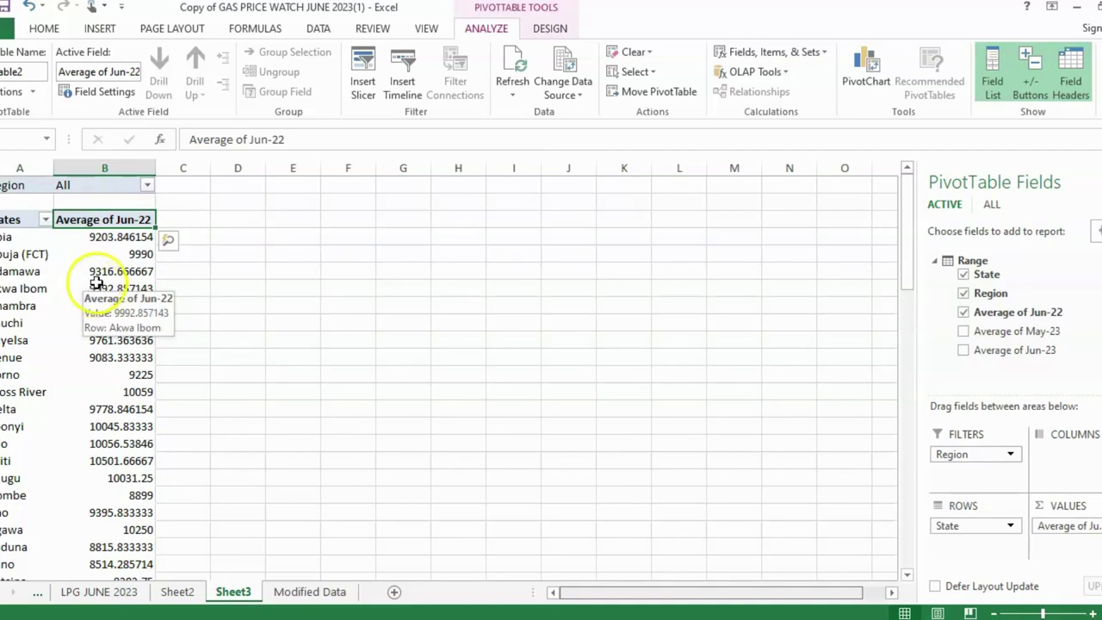
{"action": "scroll", "coordinate": [95, 280], "scroll_direction": "down", "scroll_amount": 1}
{"action": "scroll", "coordinate": [59, 279], "scroll_direction": "up", "scroll_amount": 1}
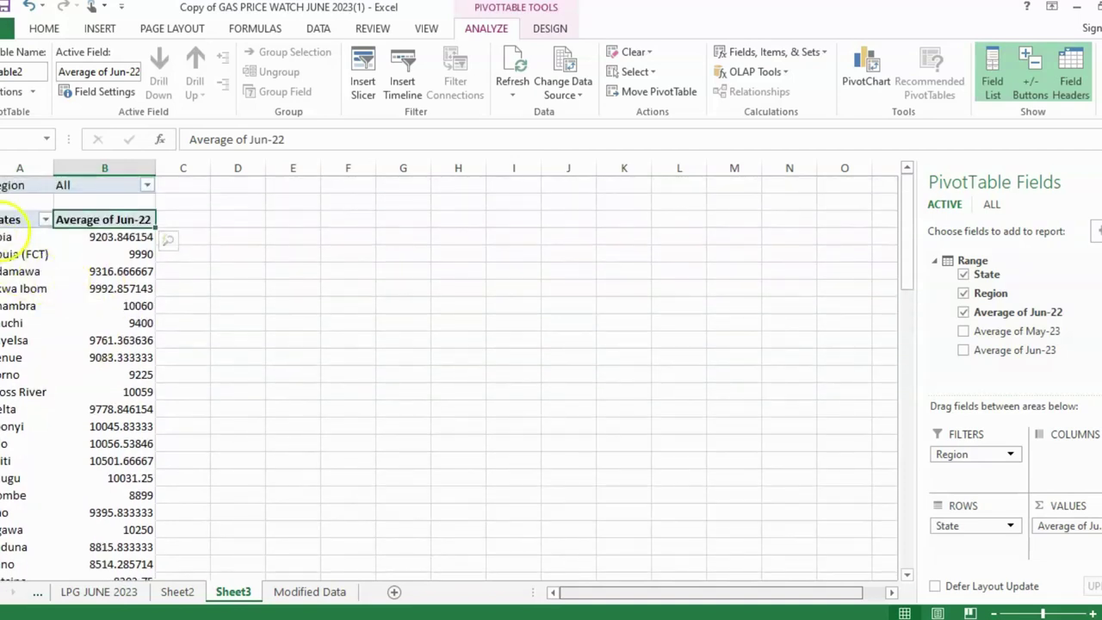
{"action": "left_click_drag", "start_coordinate": [7, 219], "coordinate": [132, 512]}
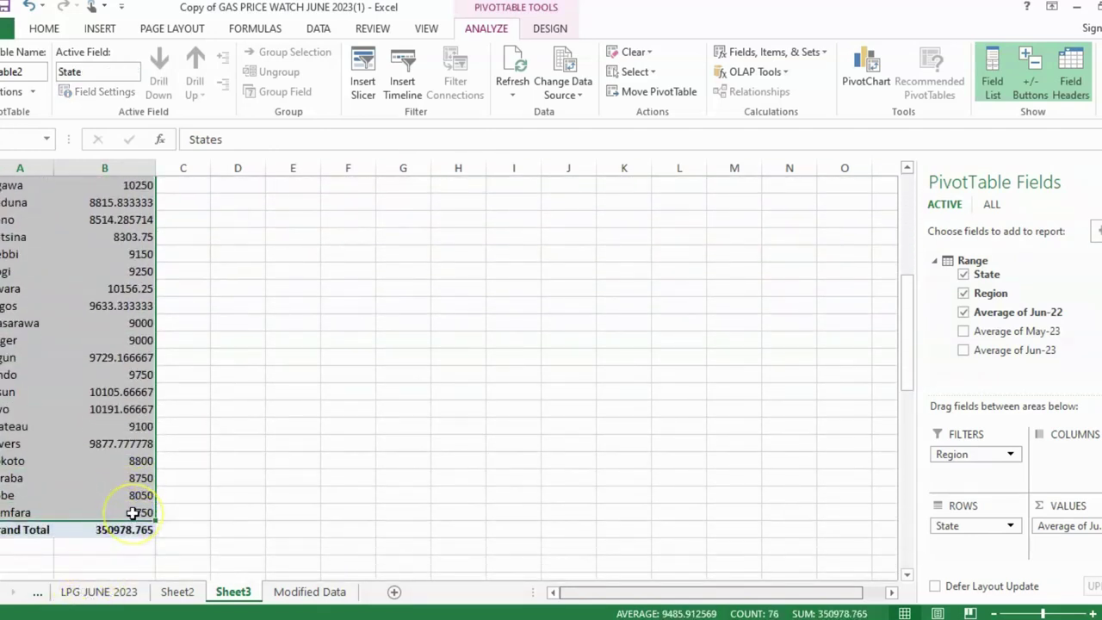
{"action": "key", "text": "ctrl+c"}
{"action": "scroll", "coordinate": [421, 295], "scroll_direction": "up", "scroll_amount": 7}
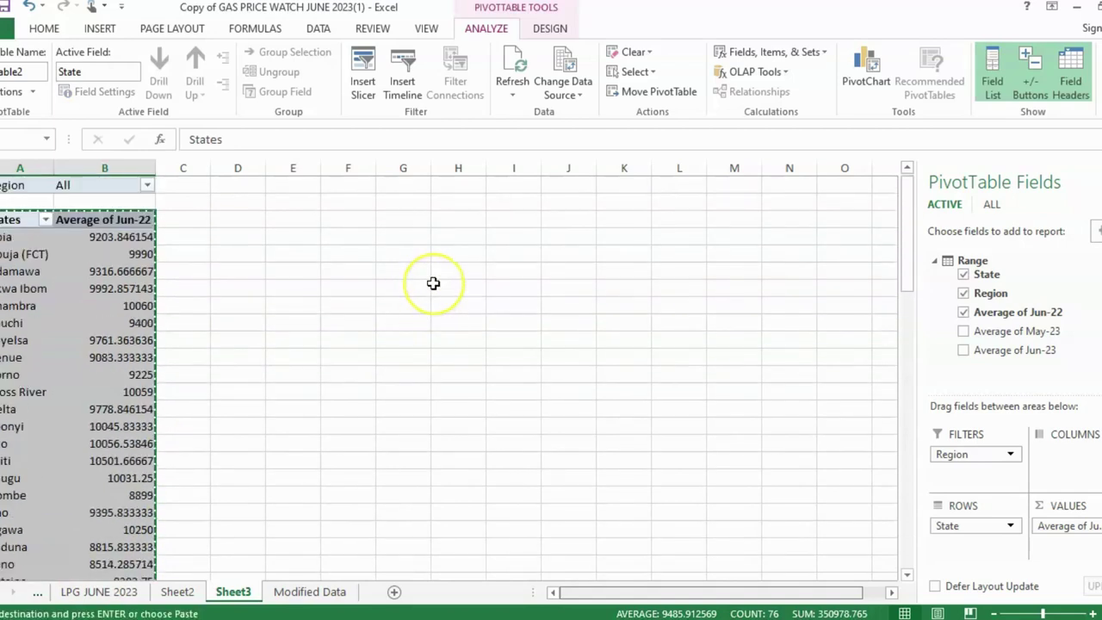
{"action": "left_click", "coordinate": [350, 221]}
{"action": "key", "text": "ctrl+v"}
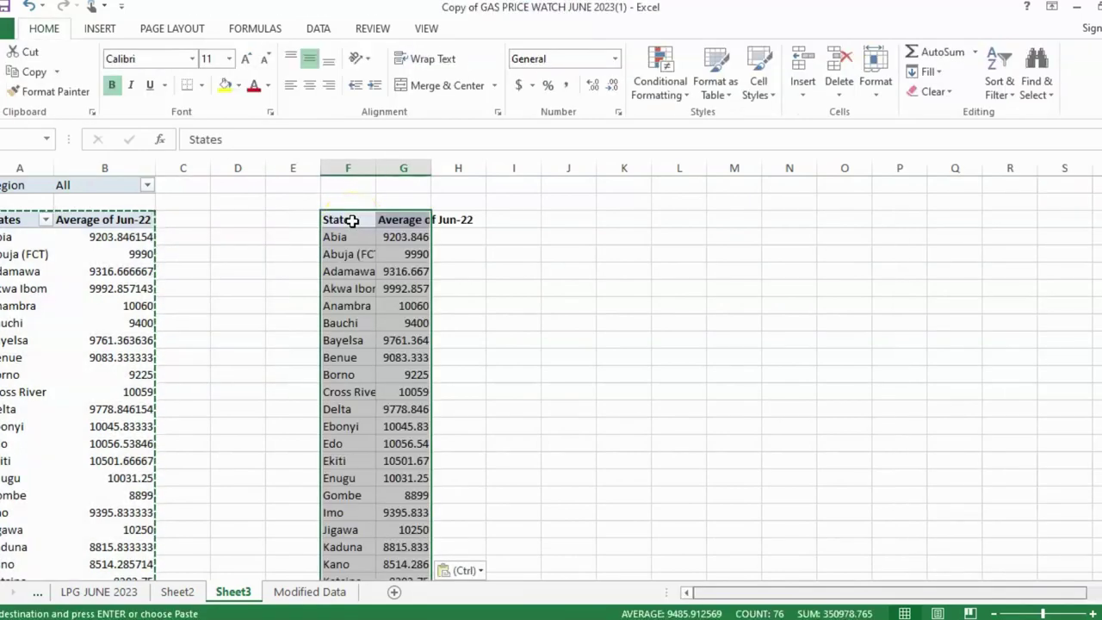
Step: Delete the pasted copy of the states and averages from columns F and G
{"action": "left_click", "coordinate": [395, 252]}
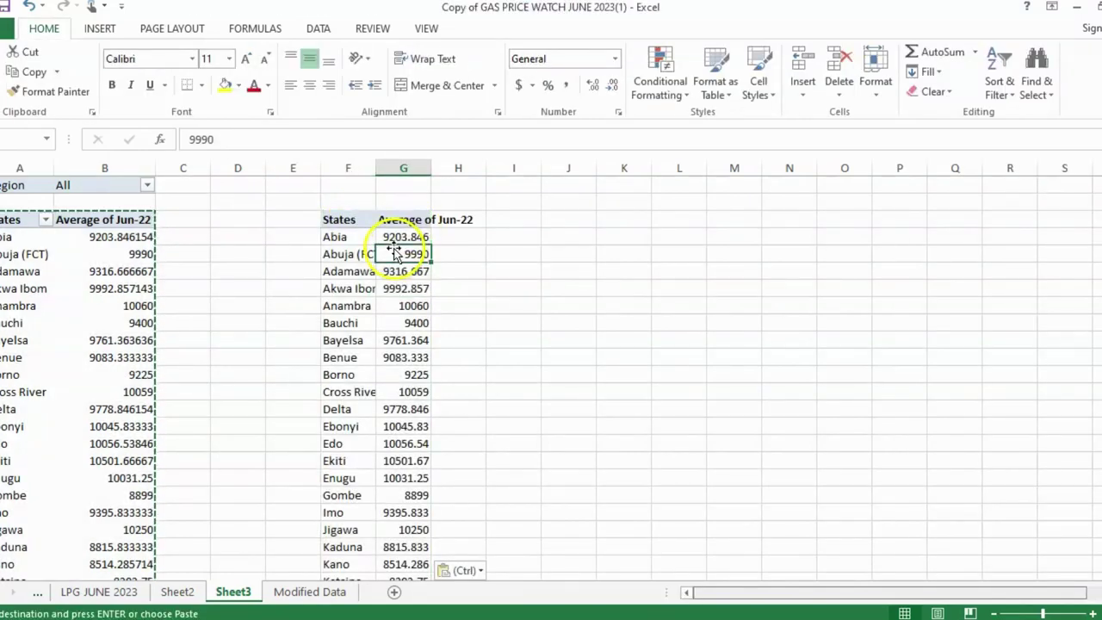
{"action": "scroll", "coordinate": [336, 226], "scroll_direction": "down", "scroll_amount": 3}
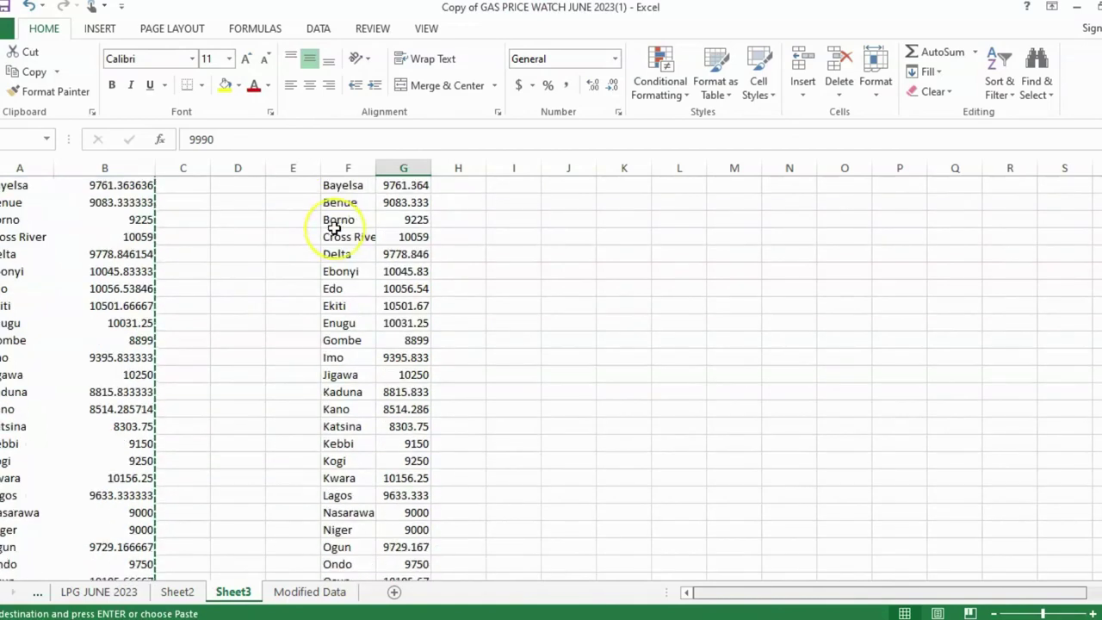
{"action": "scroll", "coordinate": [337, 227], "scroll_direction": "up", "scroll_amount": 3}
{"action": "scroll", "coordinate": [340, 238], "scroll_direction": "down", "scroll_amount": 6}
{"action": "left_click", "coordinate": [390, 340]}
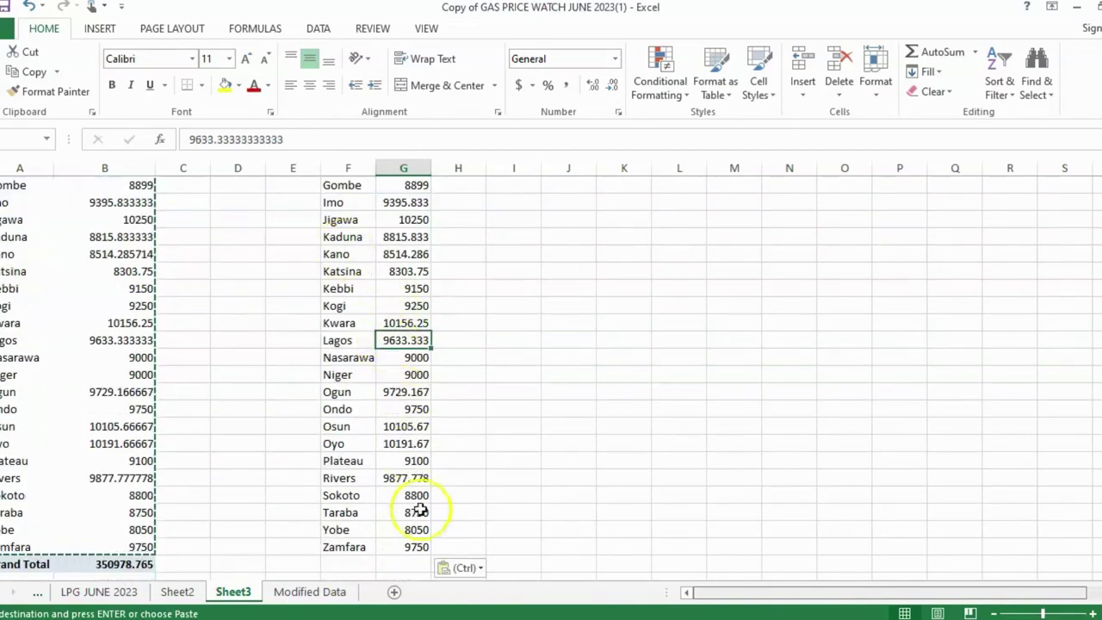
{"action": "left_click_drag", "start_coordinate": [418, 546], "coordinate": [336, 226]}
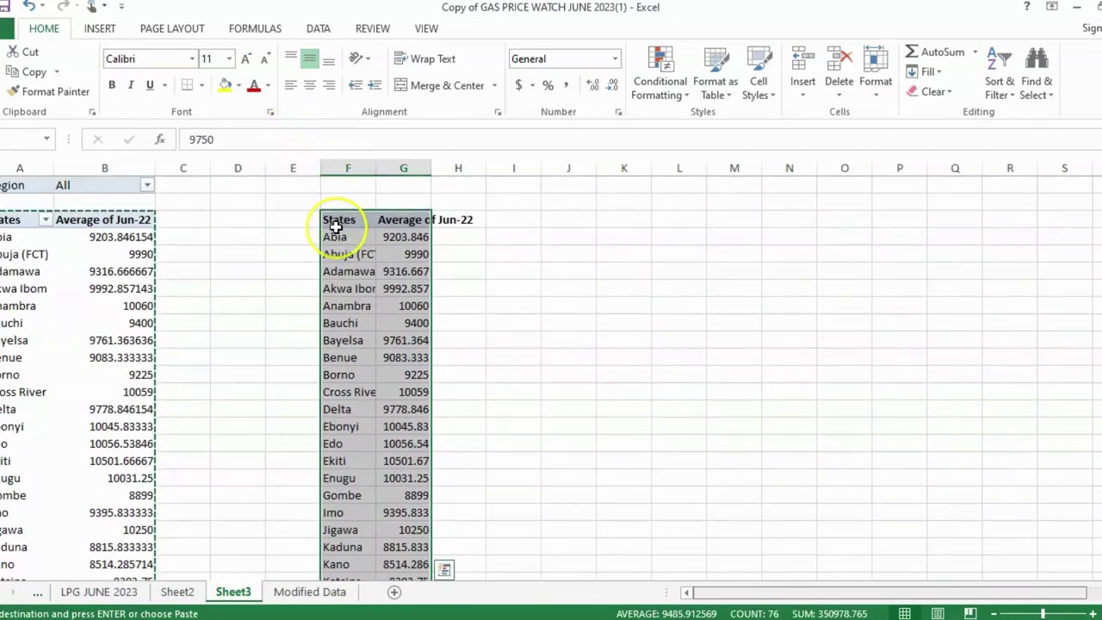
{"action": "scroll", "coordinate": [336, 226], "scroll_direction": "down", "scroll_amount": 1}
{"action": "key", "text": "Delete"}
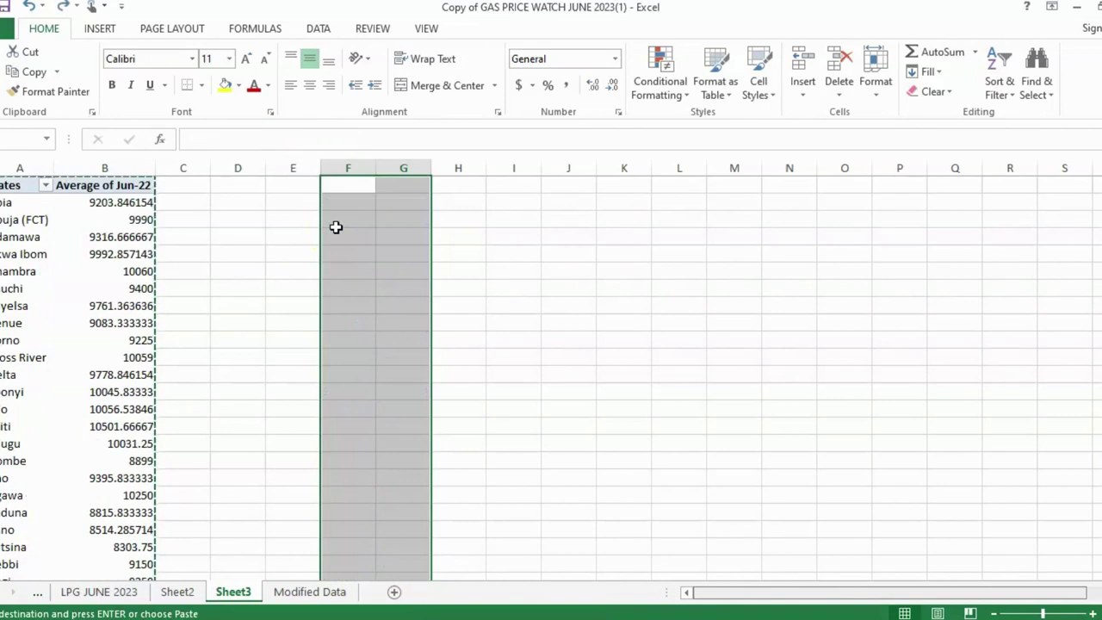
Step: Copy the entire PivotTable, including the Region filter and Grand Total row, and paste it at cell E1
{"action": "left_click", "coordinate": [204, 281]}
{"action": "left_click", "coordinate": [47, 241]}
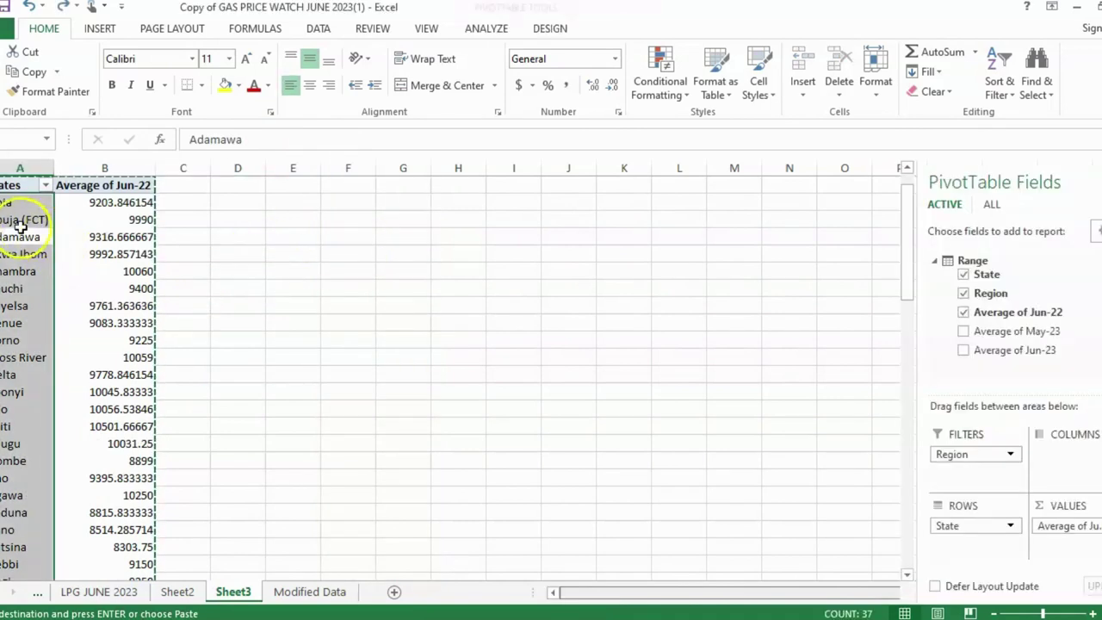
{"action": "left_click", "coordinate": [412, 320]}
{"action": "scroll", "coordinate": [98, 247], "scroll_direction": "down", "scroll_amount": 11}
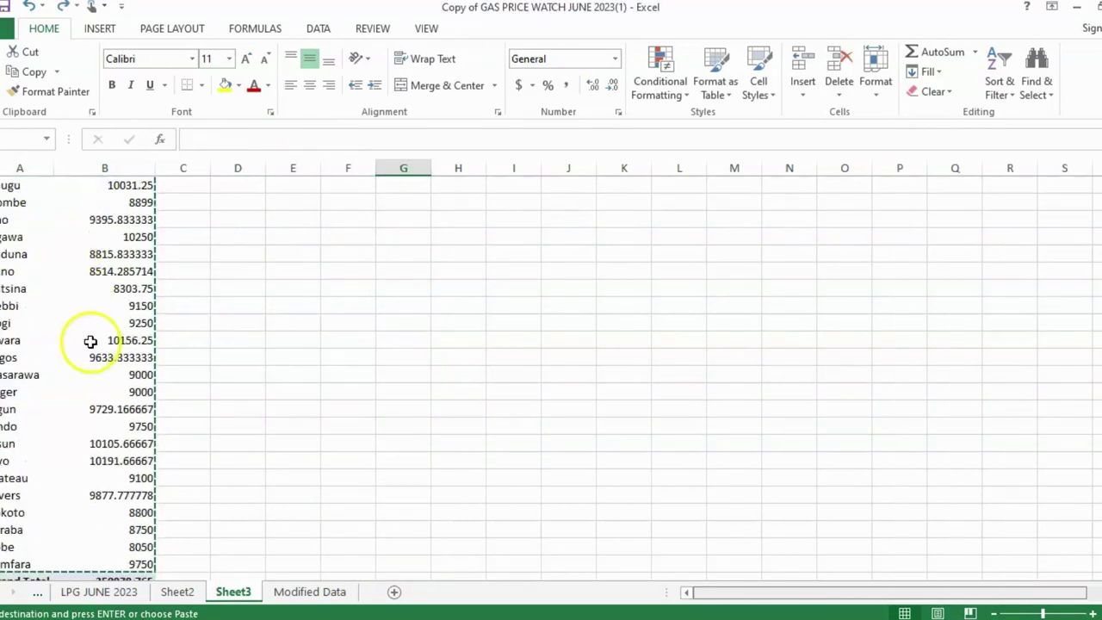
{"action": "scroll", "coordinate": [103, 345], "scroll_direction": "up", "scroll_amount": 4}
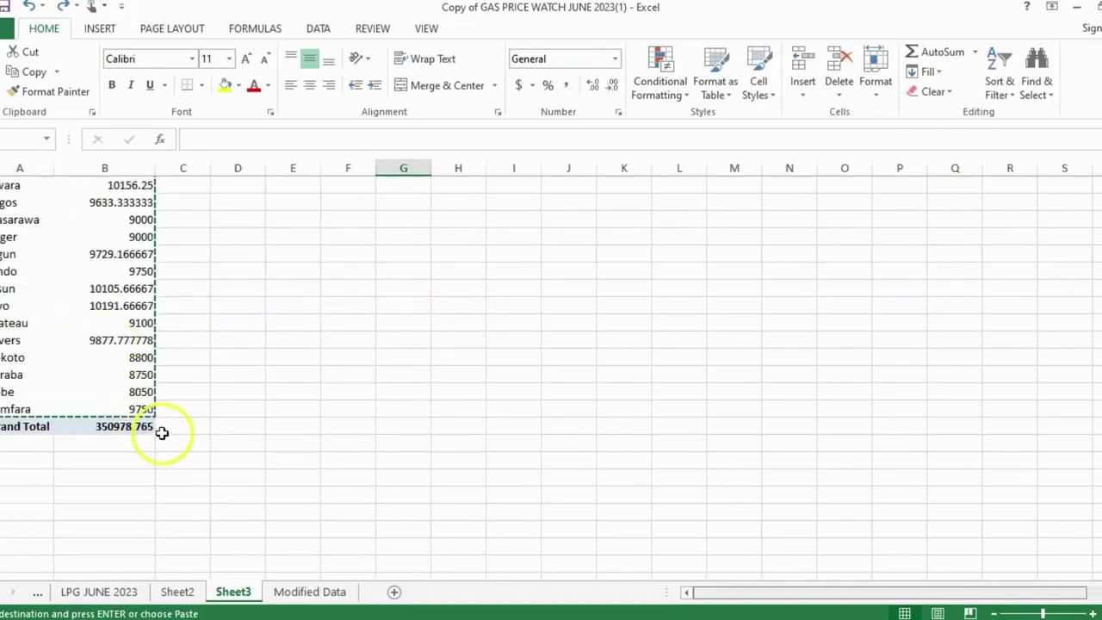
{"action": "left_click_drag", "start_coordinate": [153, 428], "coordinate": [5, 172]}
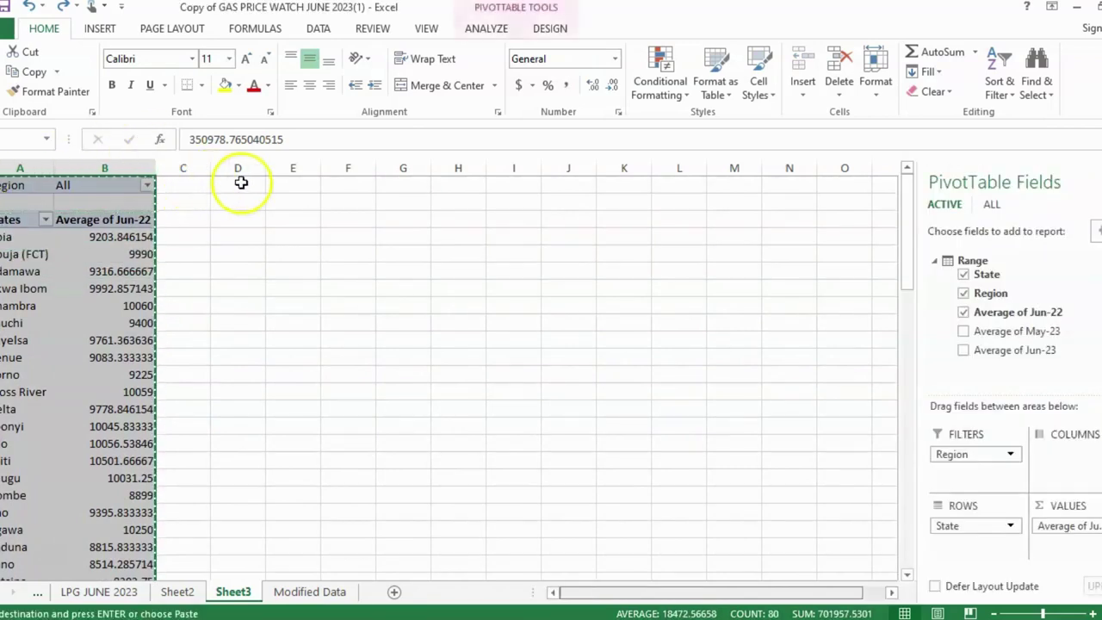
{"action": "left_click", "coordinate": [318, 192]}
{"action": "key", "text": "ctrl+v"}
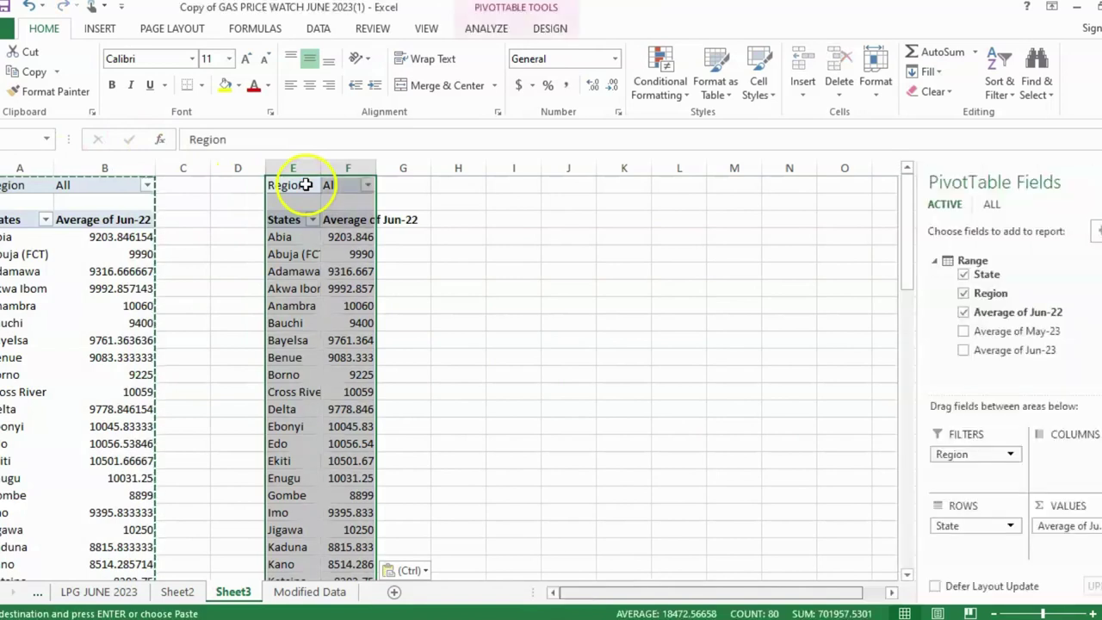
Step: In the second PivotTable, replace the Average of Jun-22 value field with Average of May-23
{"action": "left_click", "coordinate": [963, 312]}
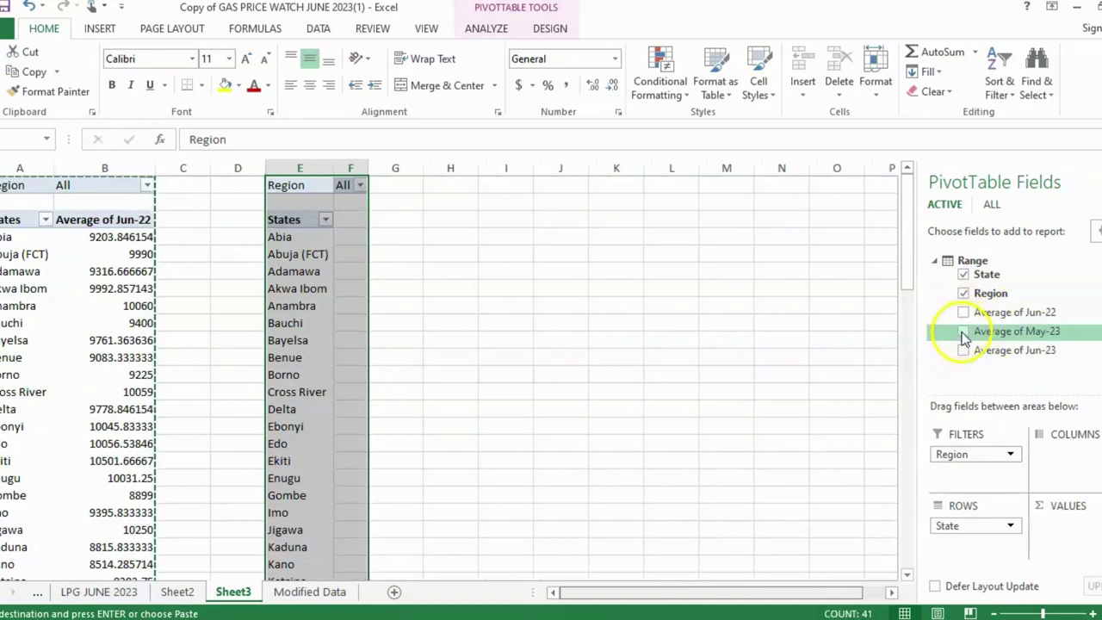
{"action": "left_click", "coordinate": [963, 332]}
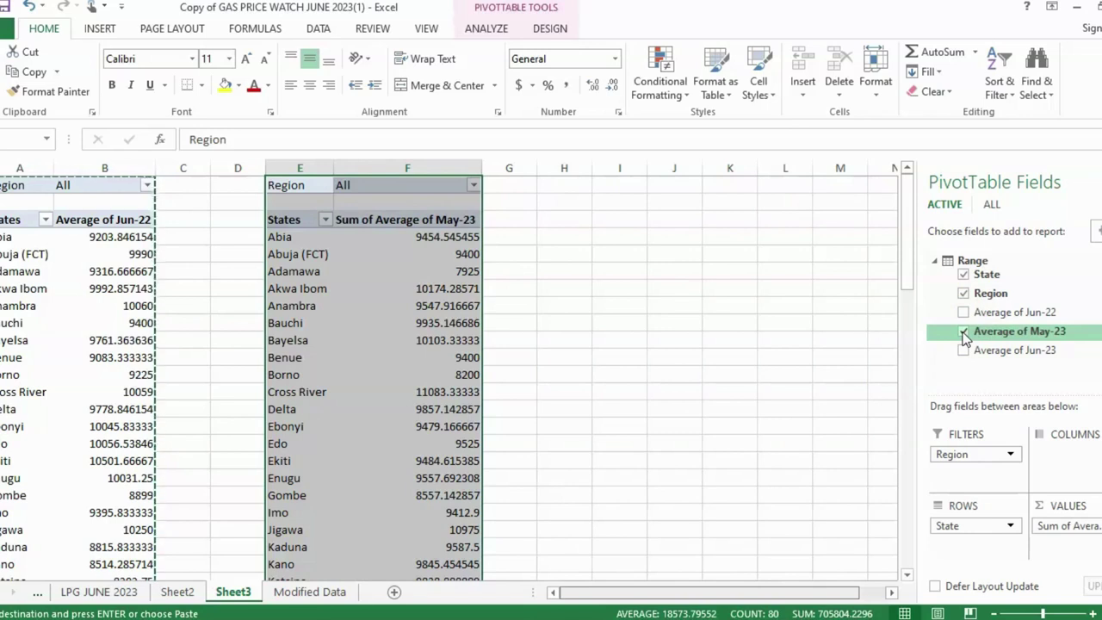
{"action": "left_click", "coordinate": [512, 305]}
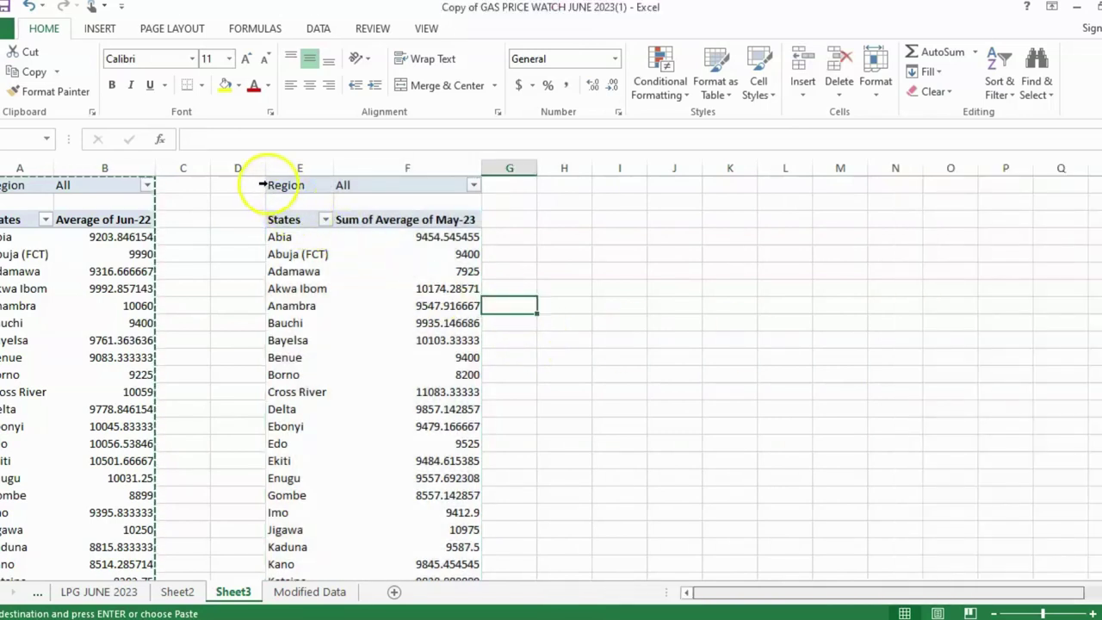
Step: Paste a full copy of the May-23 PivotTable at cell I1 and replace its value field with Average of Jun-23
{"action": "left_click_drag", "start_coordinate": [274, 185], "coordinate": [468, 425]}
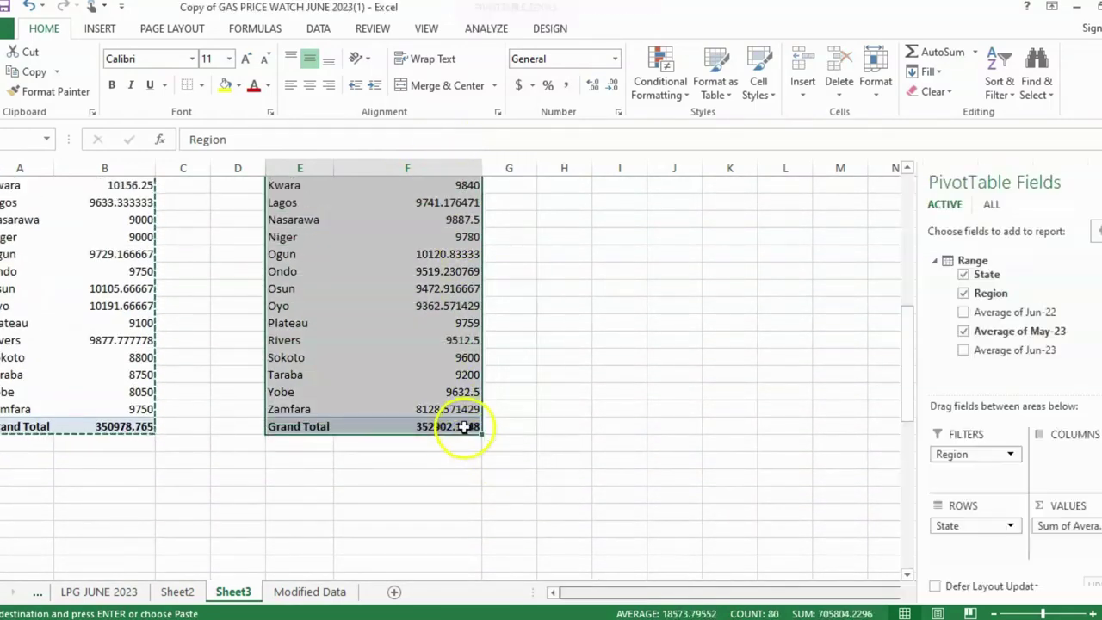
{"action": "key", "text": "ctrl+c"}
{"action": "scroll", "coordinate": [573, 324], "scroll_direction": "up", "scroll_amount": 2}
{"action": "scroll", "coordinate": [572, 323], "scroll_direction": "up", "scroll_amount": 4}
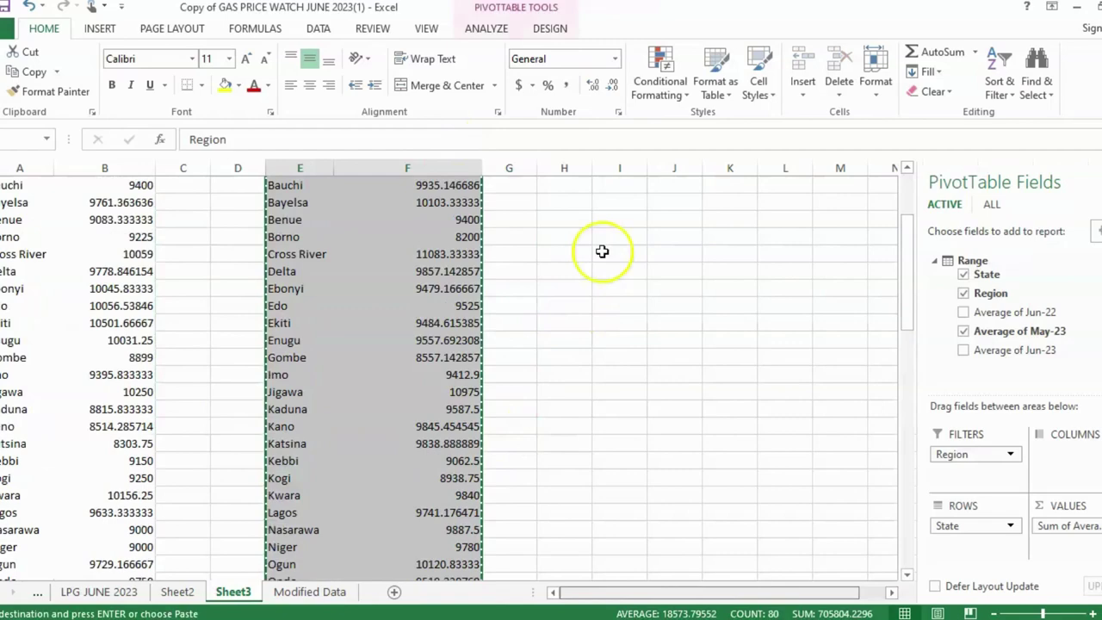
{"action": "left_click", "coordinate": [632, 179]}
{"action": "scroll", "coordinate": [622, 208], "scroll_direction": "up", "scroll_amount": 3}
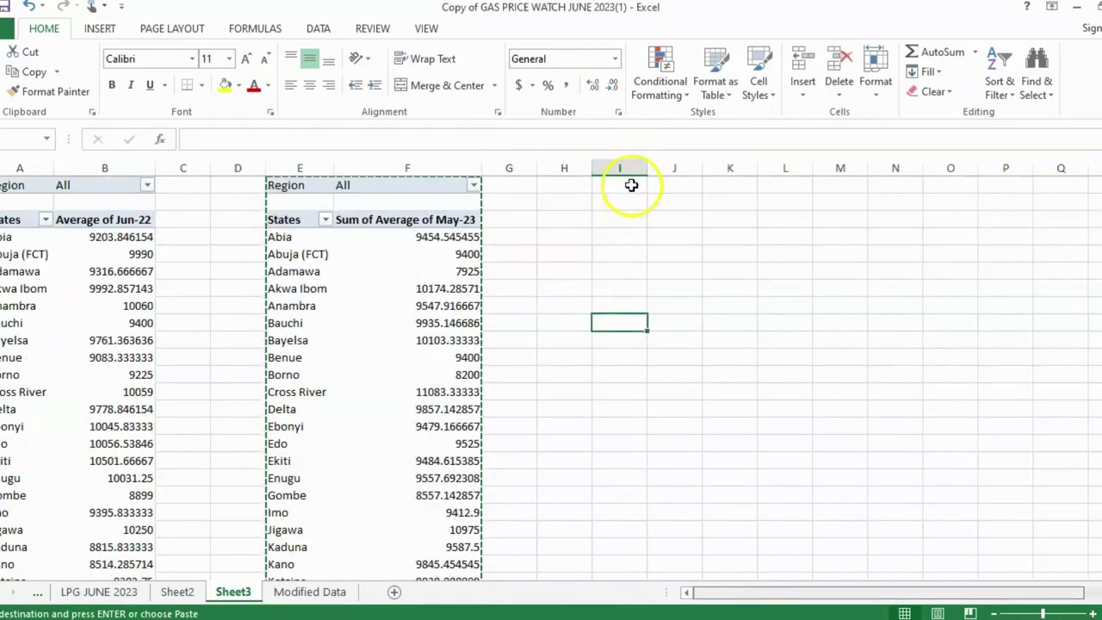
{"action": "left_click", "coordinate": [632, 185]}
{"action": "key", "text": "ctrl+v"}
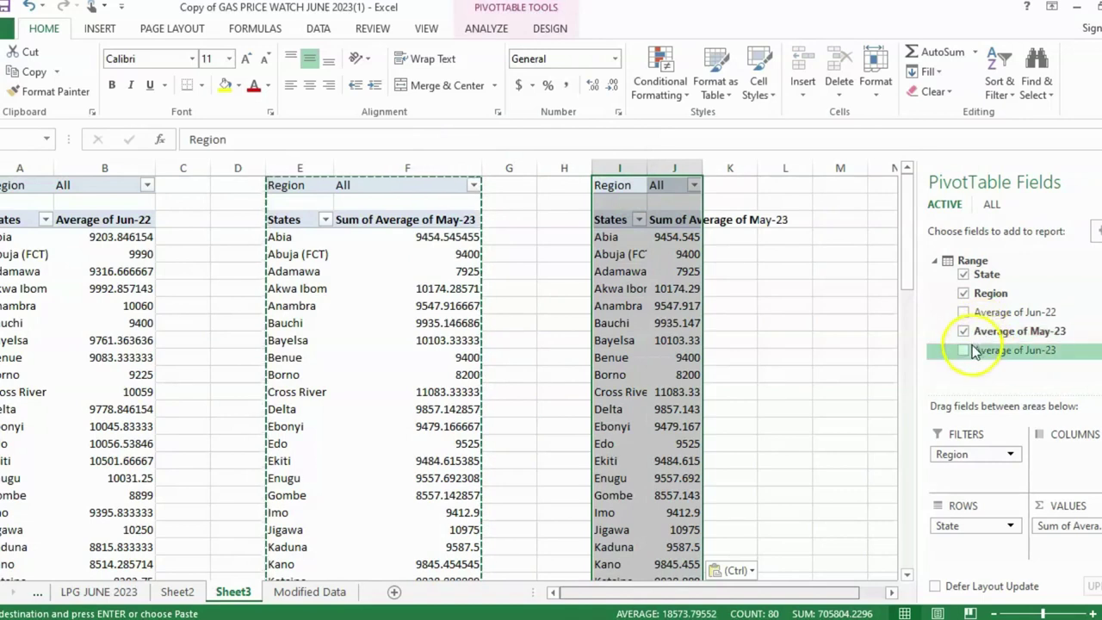
{"action": "left_click", "coordinate": [964, 331]}
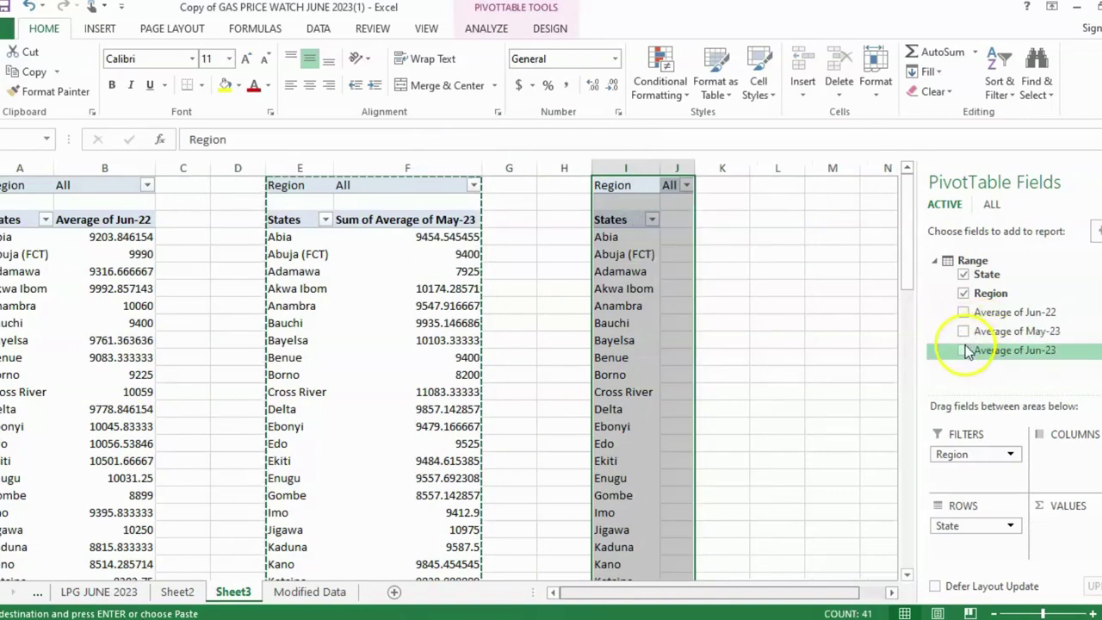
{"action": "left_click", "coordinate": [964, 349]}
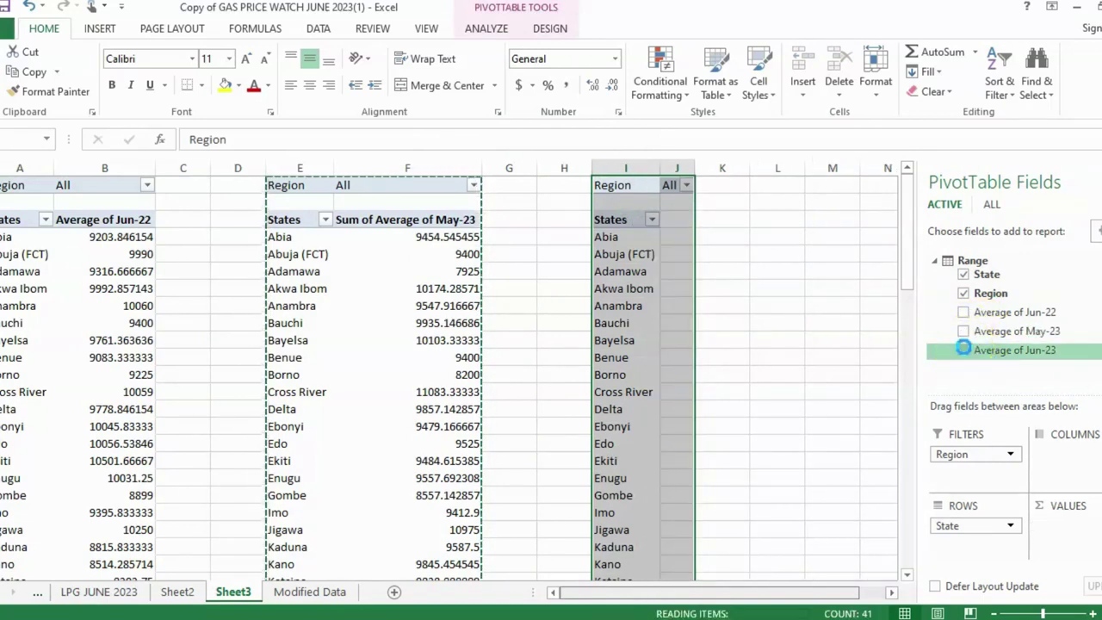
Step: Check the three PivotTables on Sheet3 against the state averages in the Modified Data sheet
{"action": "scroll", "coordinate": [784, 276], "scroll_direction": "down", "scroll_amount": 6}
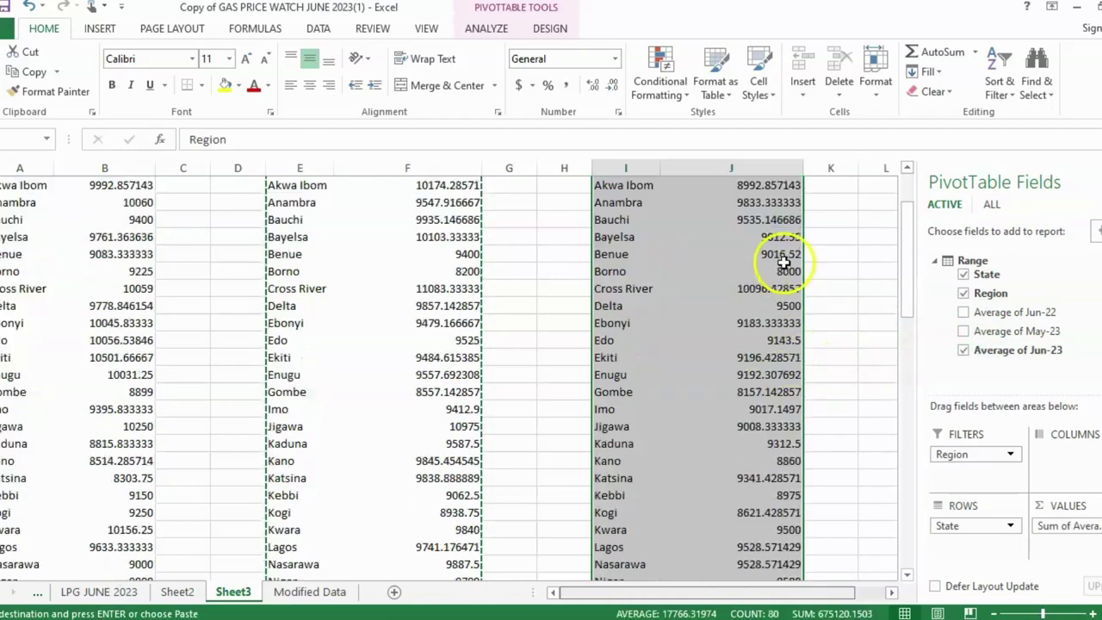
{"action": "scroll", "coordinate": [776, 303], "scroll_direction": "down", "scroll_amount": 4}
{"action": "scroll", "coordinate": [776, 303], "scroll_direction": "up", "scroll_amount": 10}
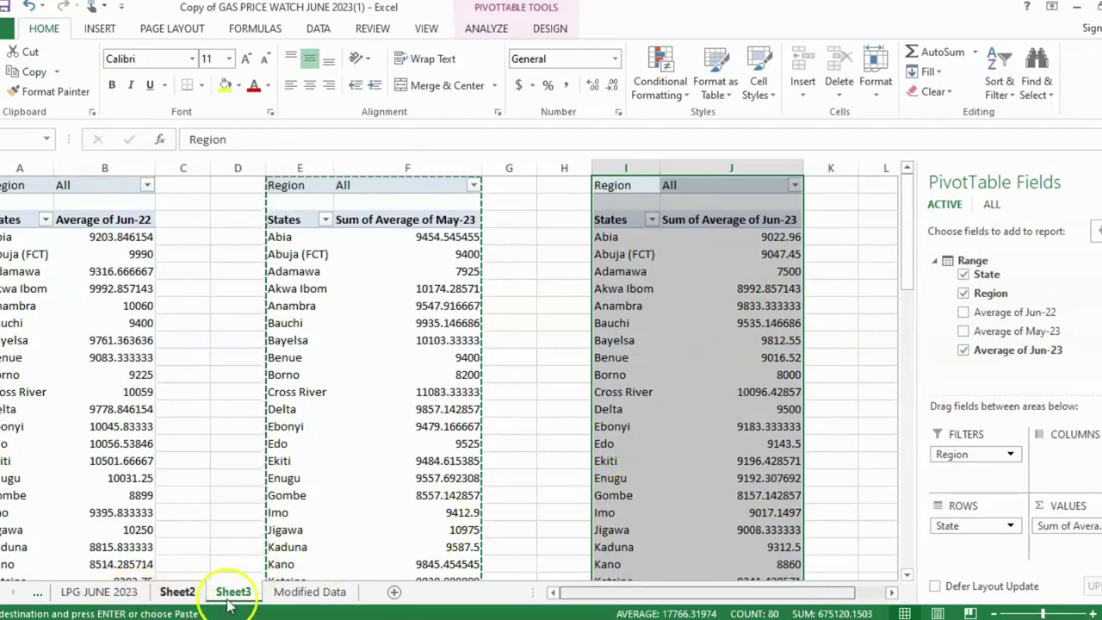
{"action": "left_click", "coordinate": [303, 594]}
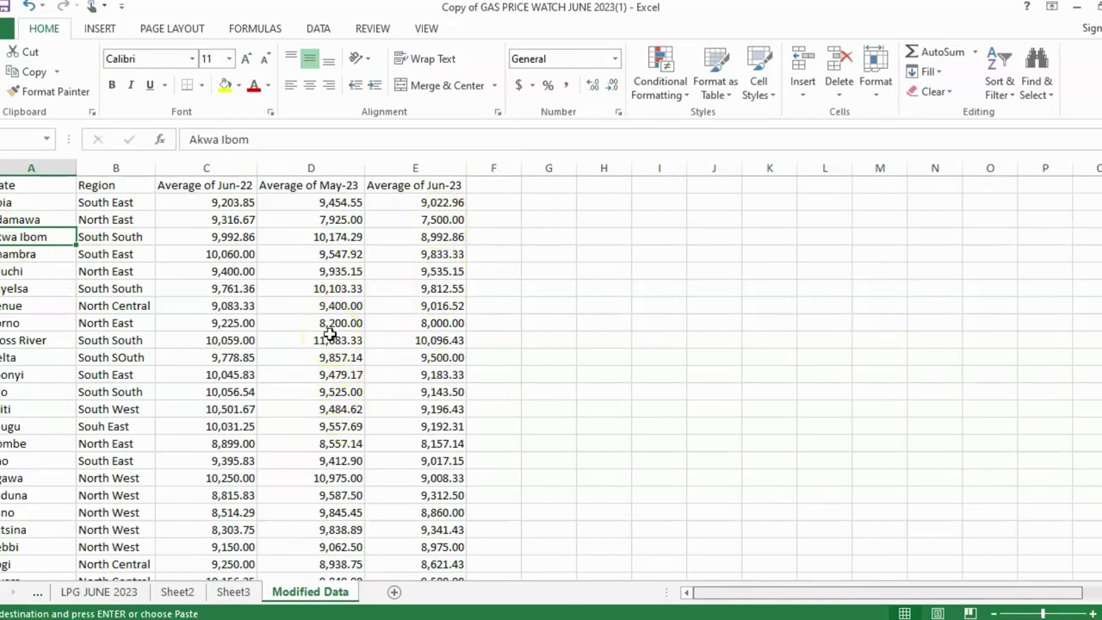
{"action": "scroll", "coordinate": [167, 313], "scroll_direction": "down", "scroll_amount": 4}
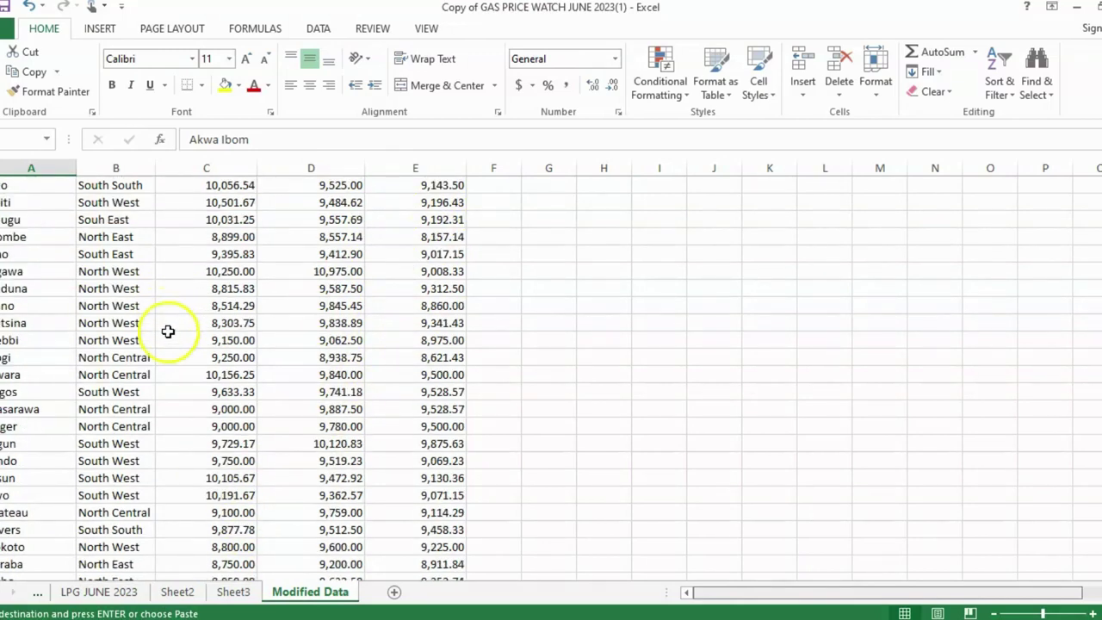
{"action": "scroll", "coordinate": [167, 332], "scroll_direction": "down", "scroll_amount": 3}
{"action": "left_click", "coordinate": [232, 596]}
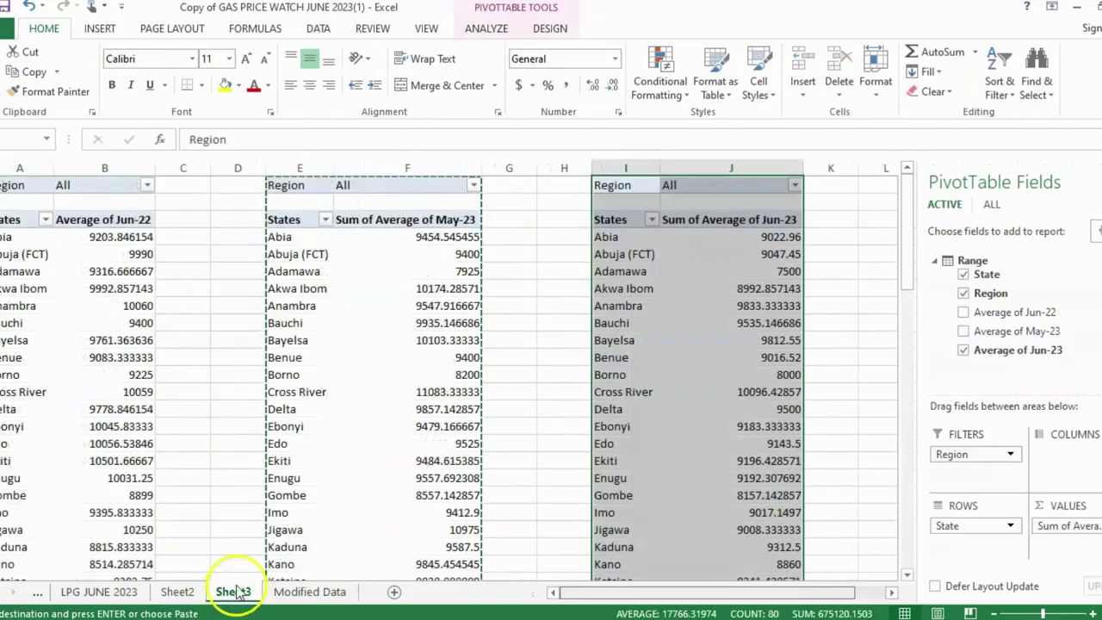
Step: Examine the state values in the Jun-22 PivotTable alongside the May-23 and Jun-23 tables
{"action": "left_click", "coordinate": [520, 337]}
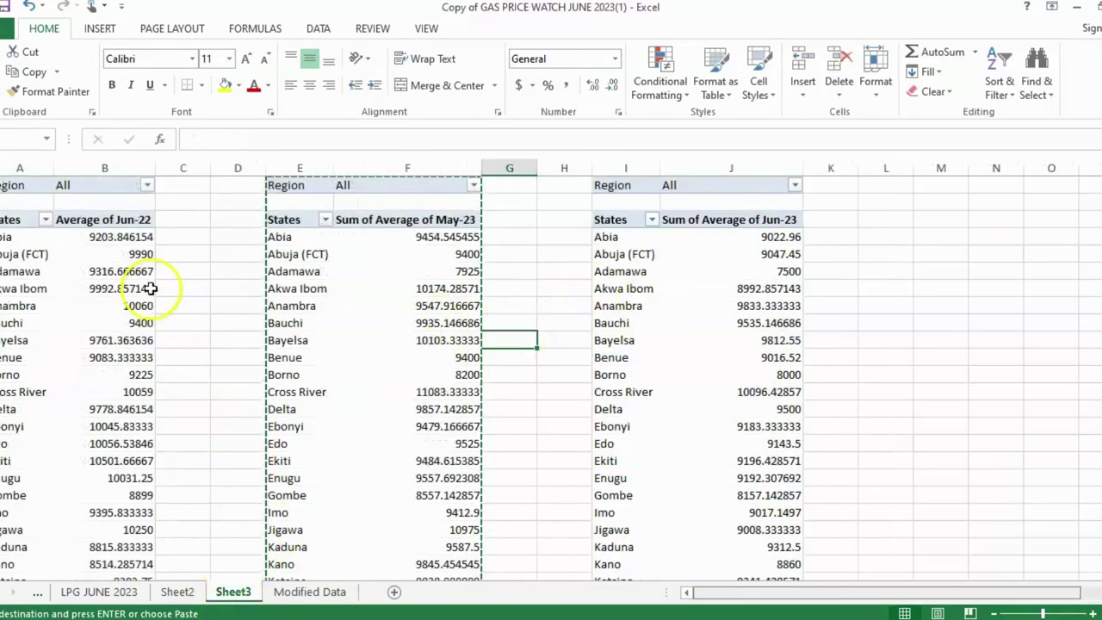
{"action": "left_click", "coordinate": [84, 289]}
{"action": "scroll", "coordinate": [86, 297], "scroll_direction": "down", "scroll_amount": 8}
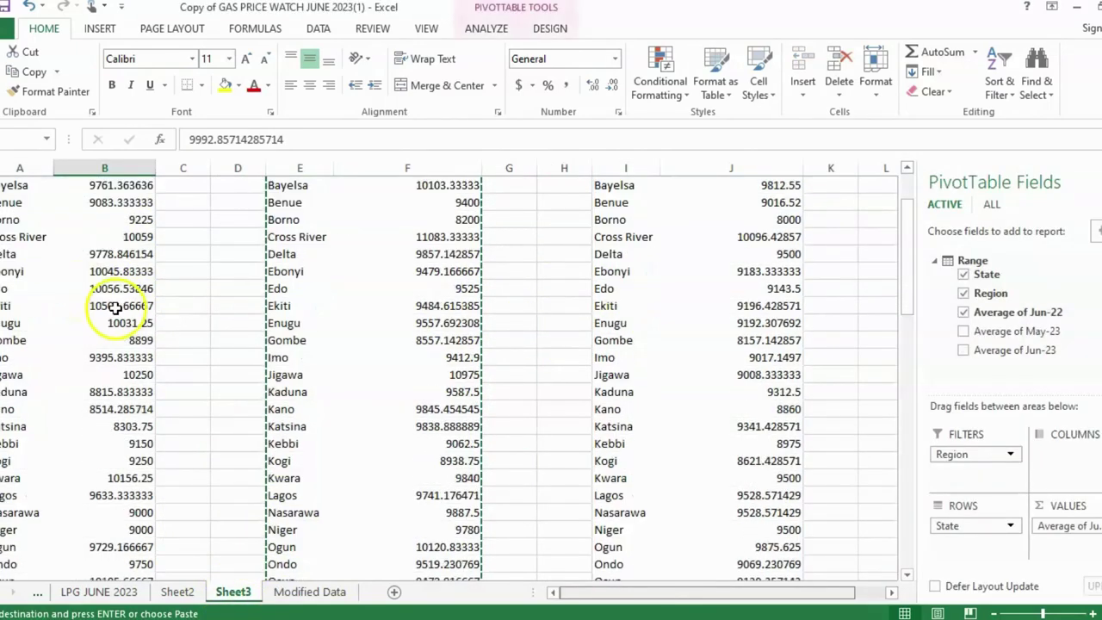
{"action": "scroll", "coordinate": [103, 353], "scroll_direction": "up", "scroll_amount": 4}
{"action": "scroll", "coordinate": [104, 356], "scroll_direction": "up", "scroll_amount": 4}
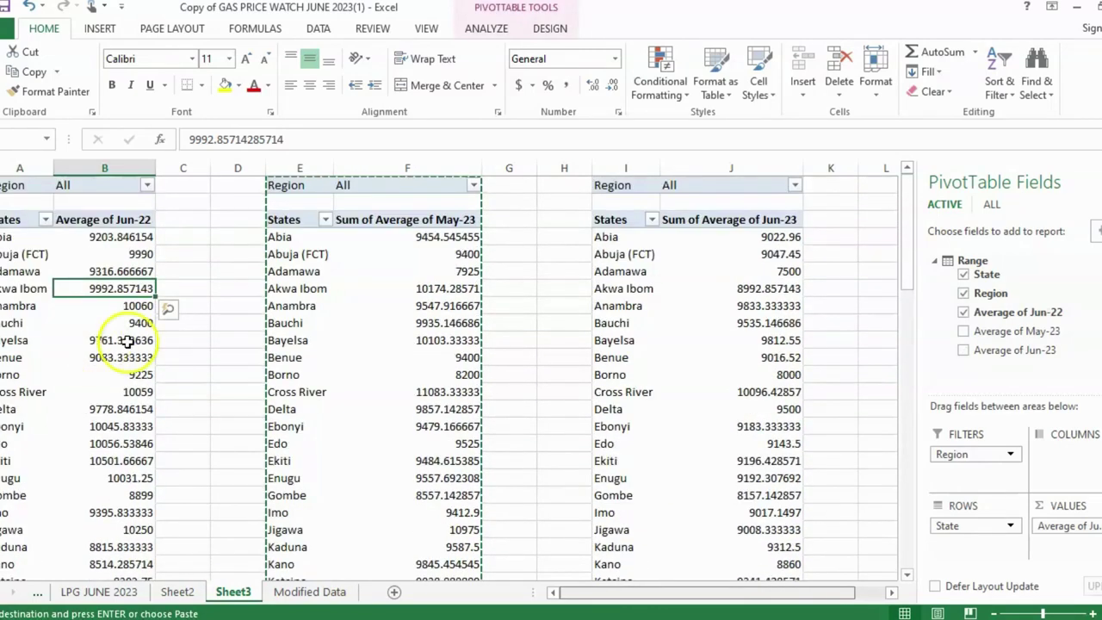
{"action": "left_click", "coordinate": [91, 323]}
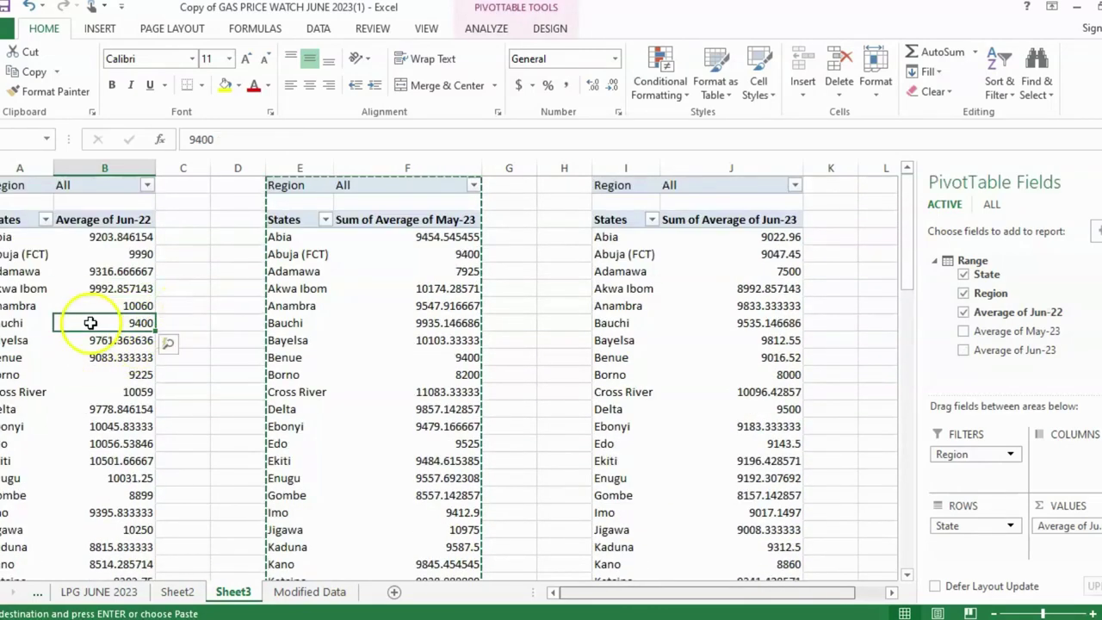
{"action": "left_click", "coordinate": [68, 271]}
{"action": "scroll", "coordinate": [69, 271], "scroll_direction": "down", "scroll_amount": 3}
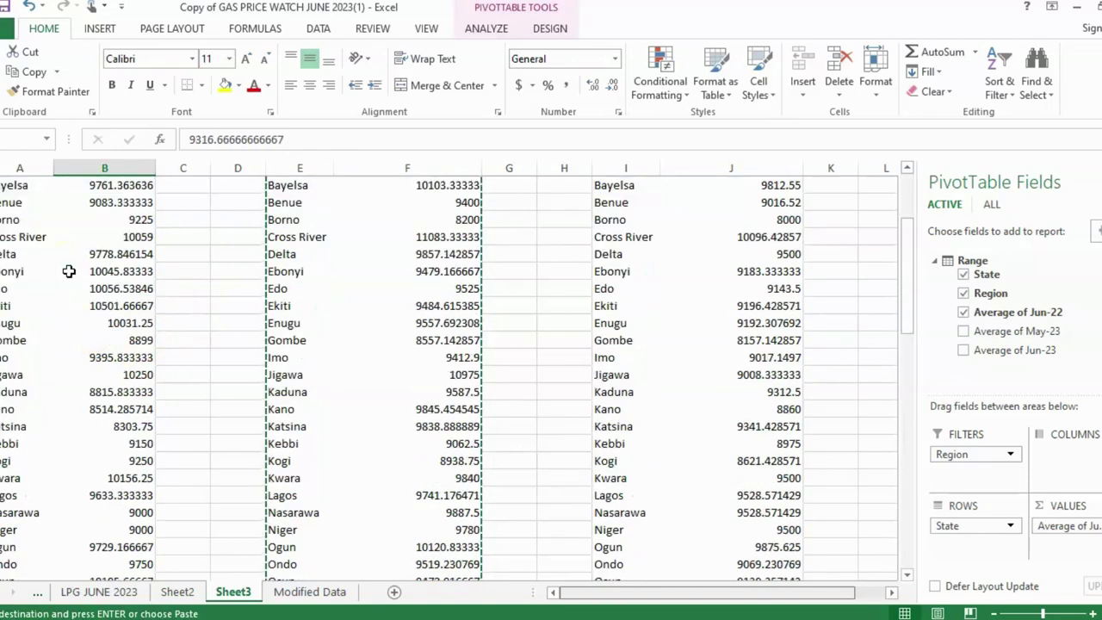
{"action": "scroll", "coordinate": [68, 271], "scroll_direction": "up", "scroll_amount": 3}
{"action": "mouse_move", "coordinate": [69, 271]}
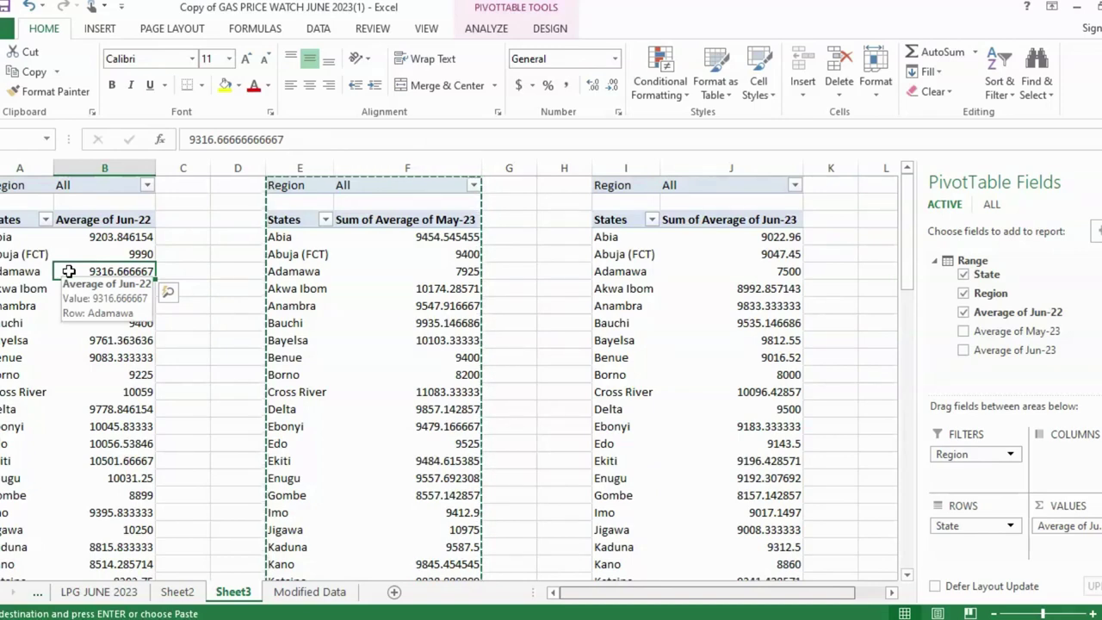
{"action": "scroll", "coordinate": [69, 271], "scroll_direction": "down", "scroll_amount": 7}
{"action": "scroll", "coordinate": [62, 307], "scroll_direction": "up", "scroll_amount": 7}
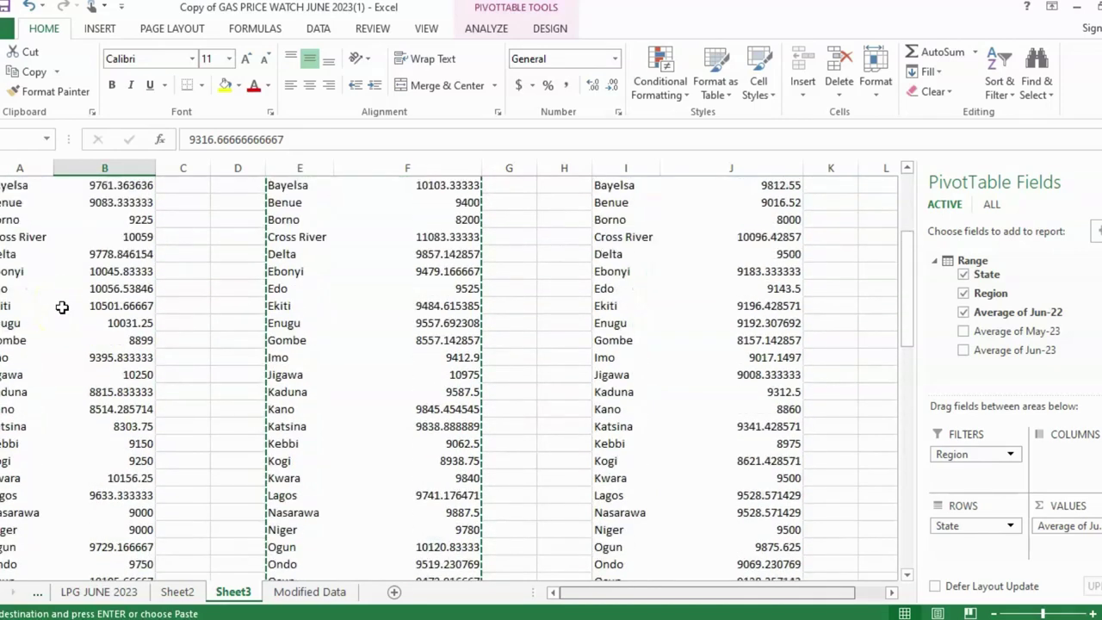
{"action": "mouse_move", "coordinate": [64, 314]}
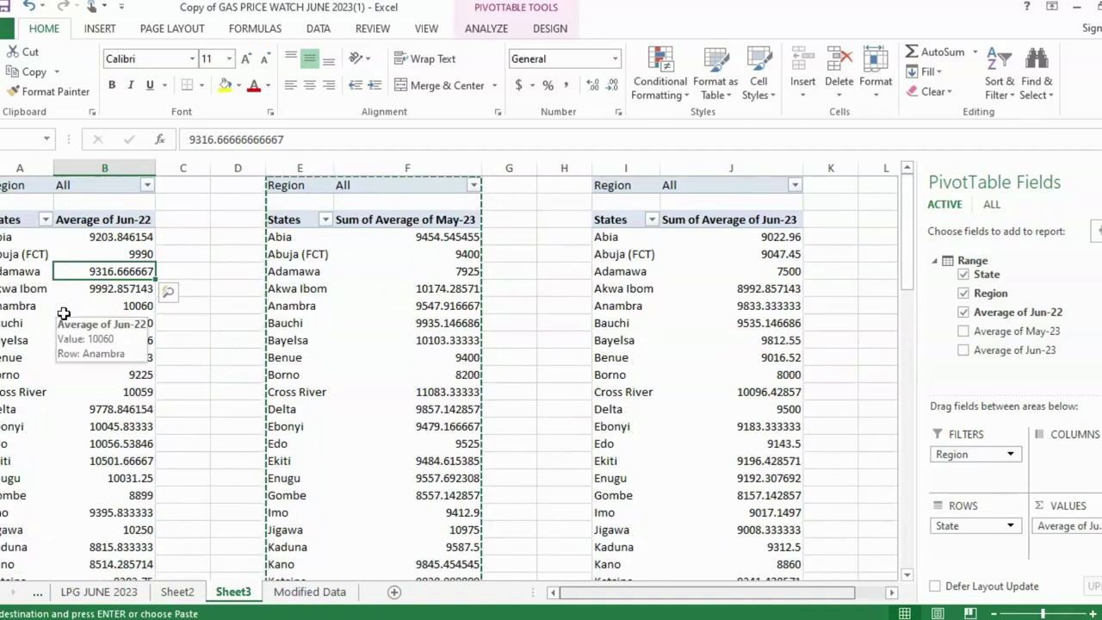
Step: Insert a Clustered Bar PivotChart based on the Average of Jun-22 PivotTable
{"action": "left_click", "coordinate": [4, 254]}
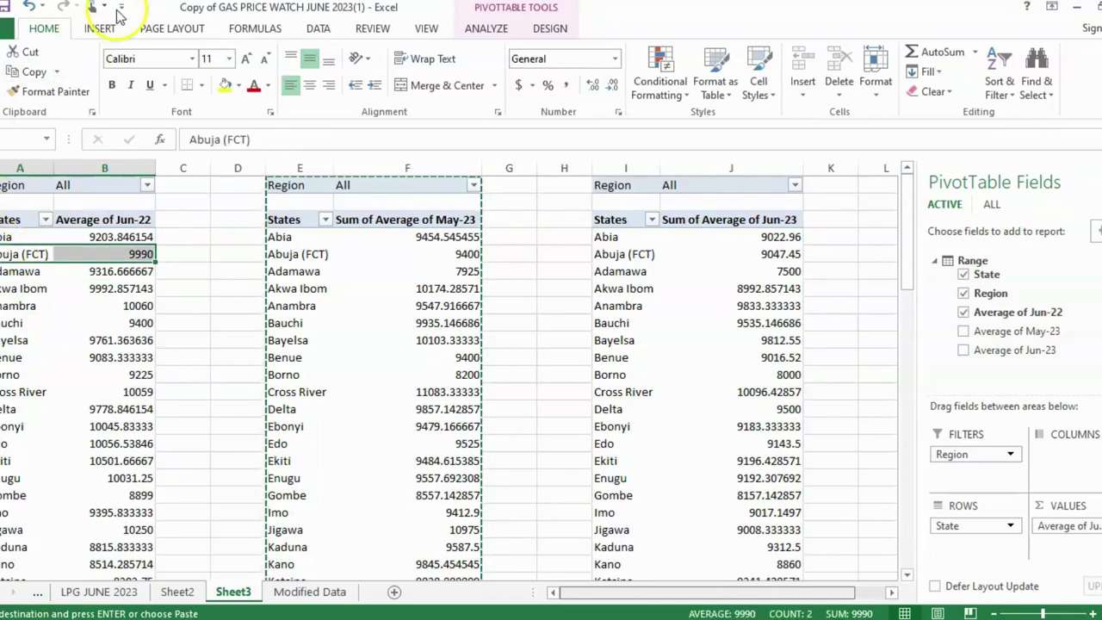
{"action": "left_click", "coordinate": [94, 340]}
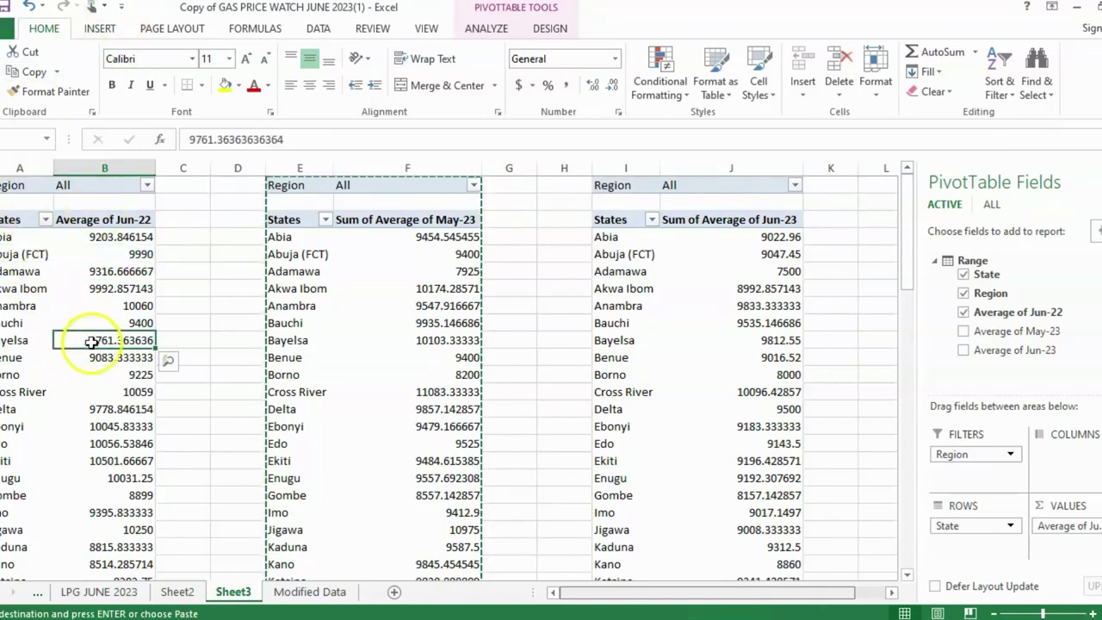
{"action": "left_click", "coordinate": [102, 29]}
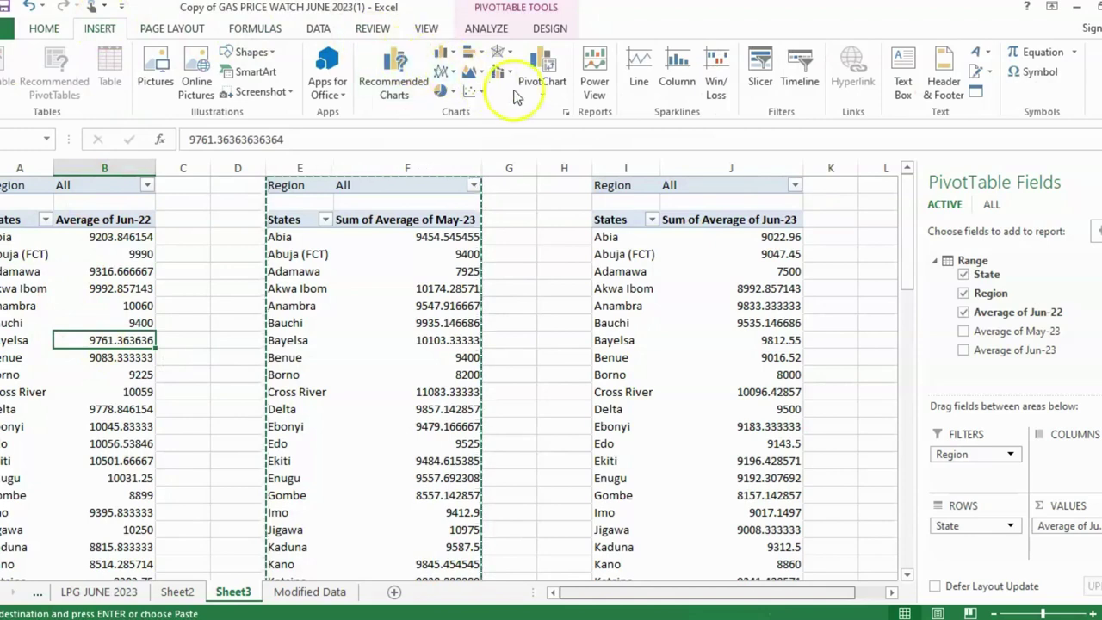
{"action": "left_click", "coordinate": [542, 91]}
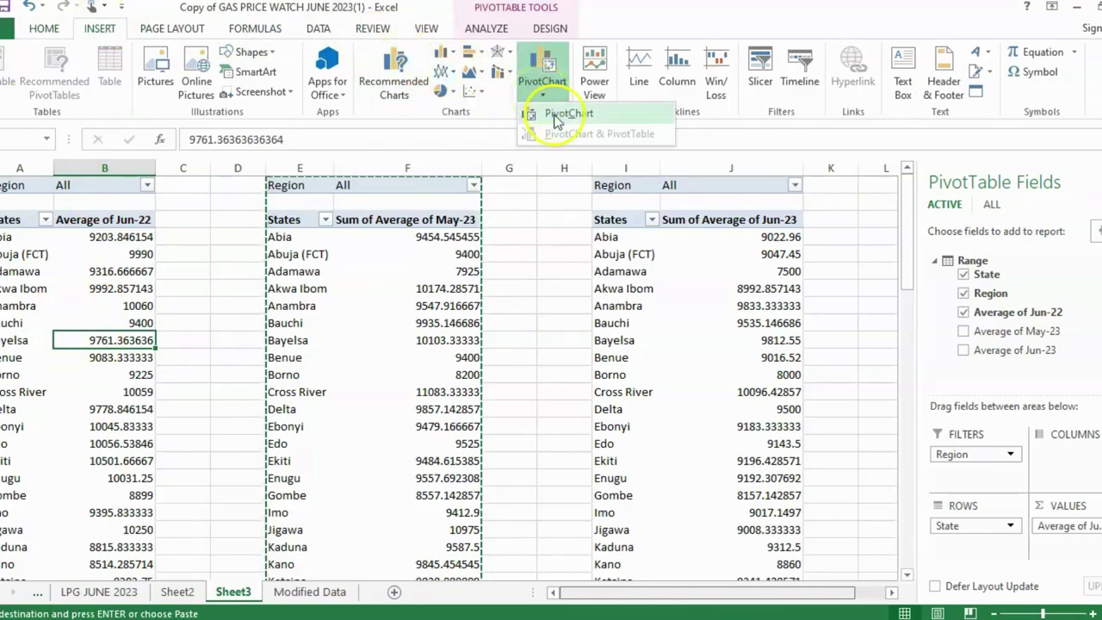
{"action": "left_click", "coordinate": [555, 119]}
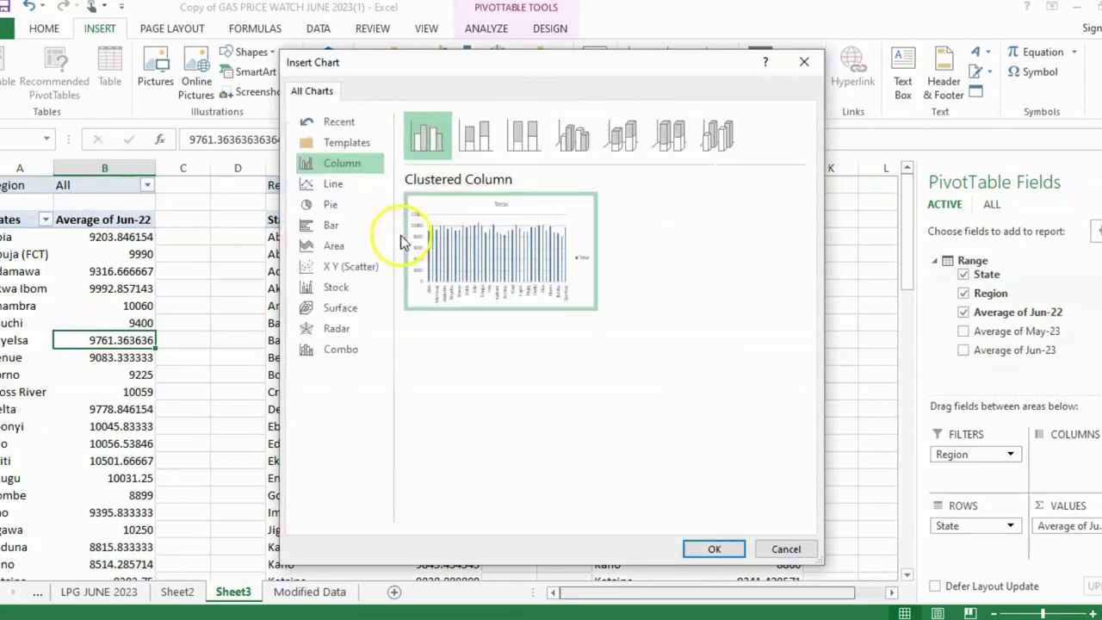
{"action": "left_click", "coordinate": [473, 138]}
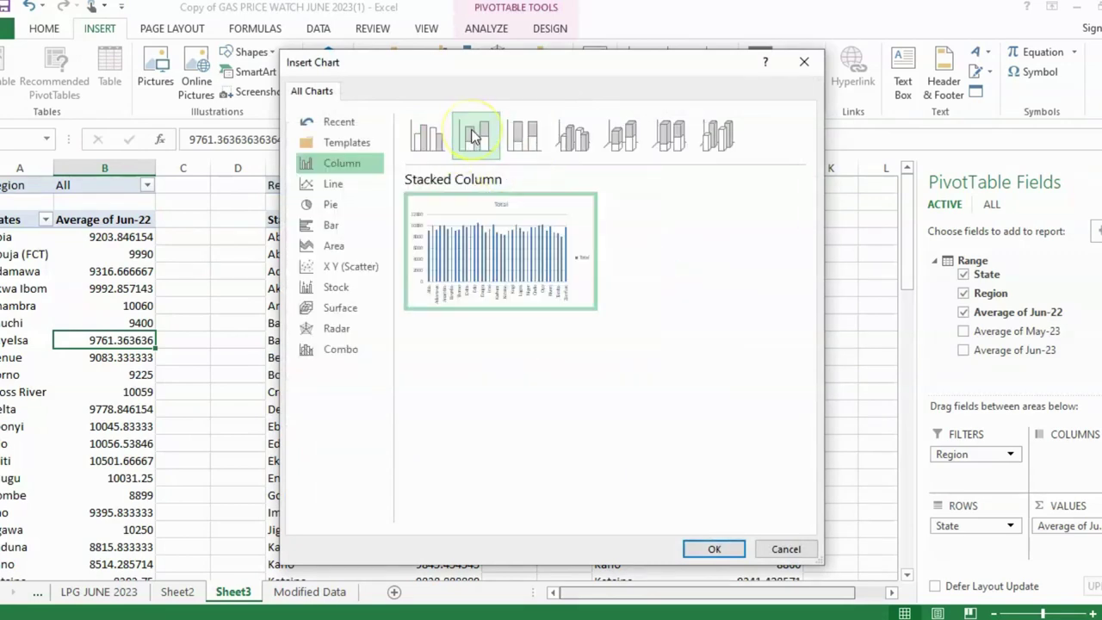
{"action": "left_click", "coordinate": [334, 185]}
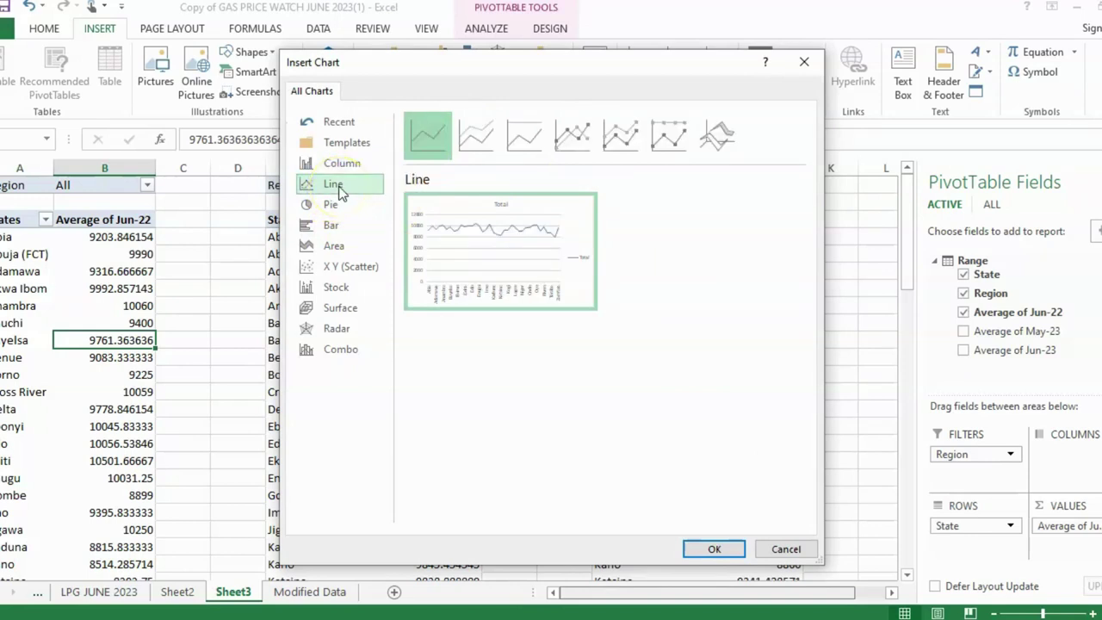
{"action": "left_click", "coordinate": [338, 191]}
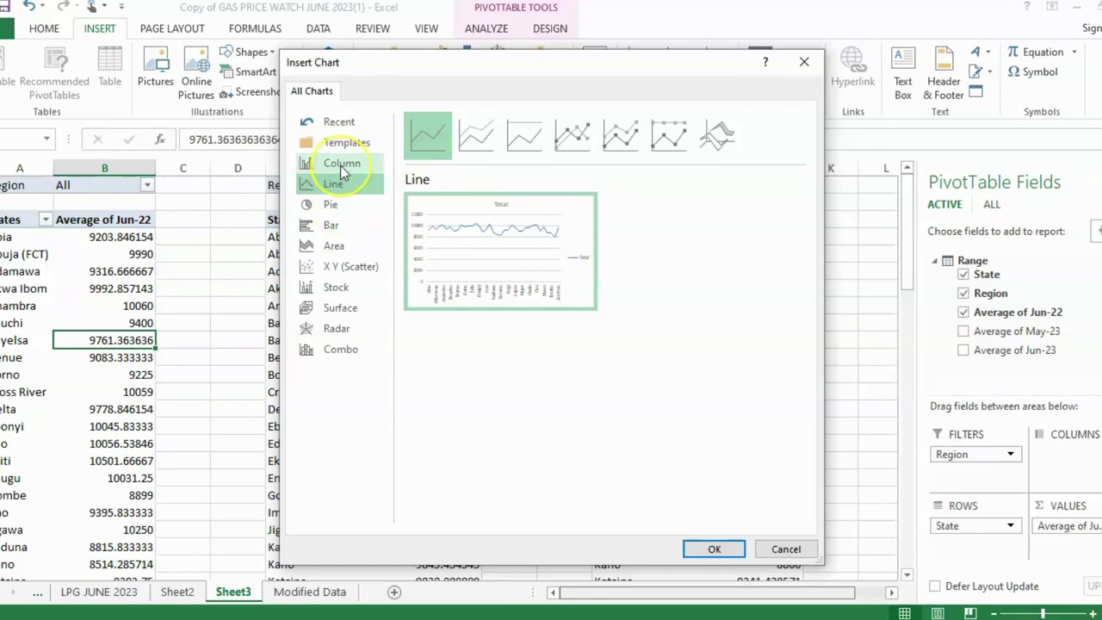
{"action": "left_click", "coordinate": [341, 166]}
{"action": "left_click", "coordinate": [318, 226]}
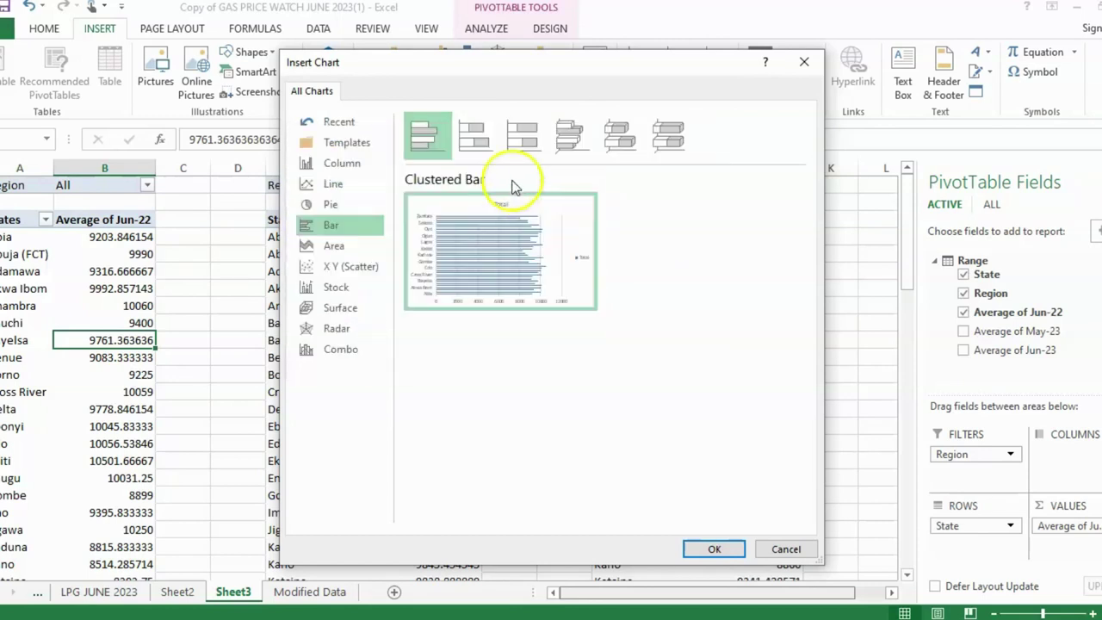
{"action": "left_click", "coordinate": [482, 148]}
{"action": "left_click", "coordinate": [423, 136]}
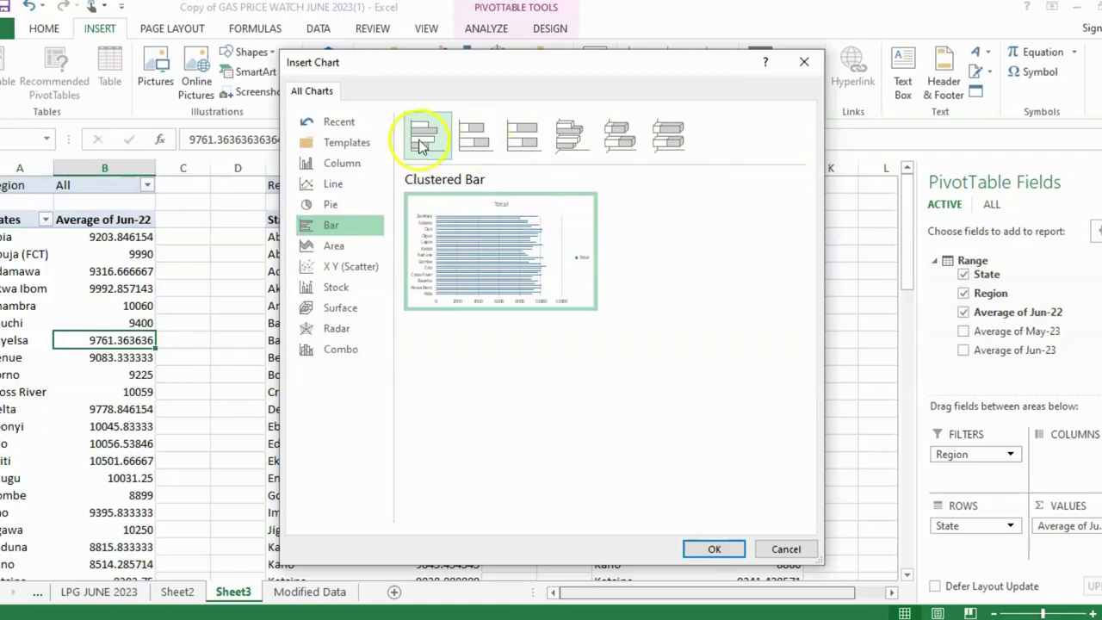
{"action": "left_click", "coordinate": [715, 549]}
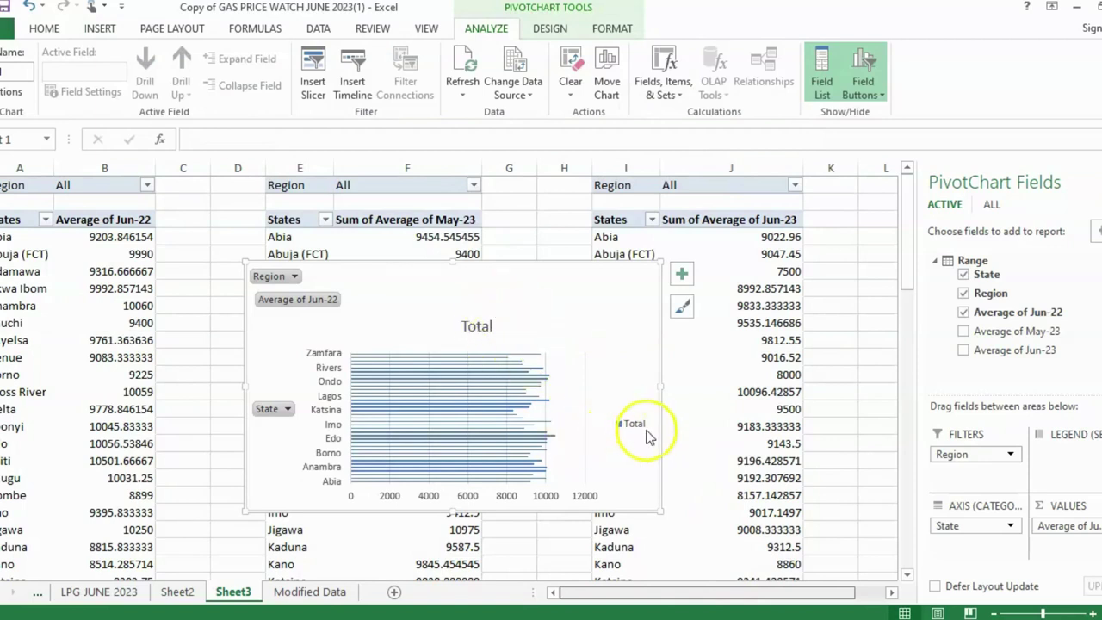
{"action": "right_click", "coordinate": [290, 299]}
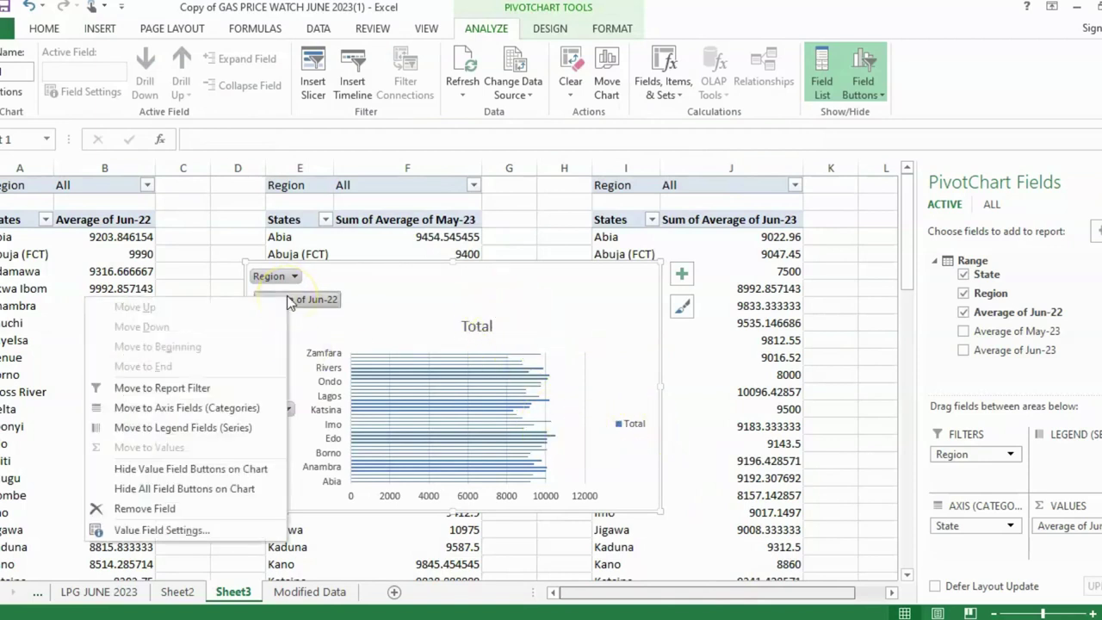
{"action": "left_click", "coordinate": [152, 514]}
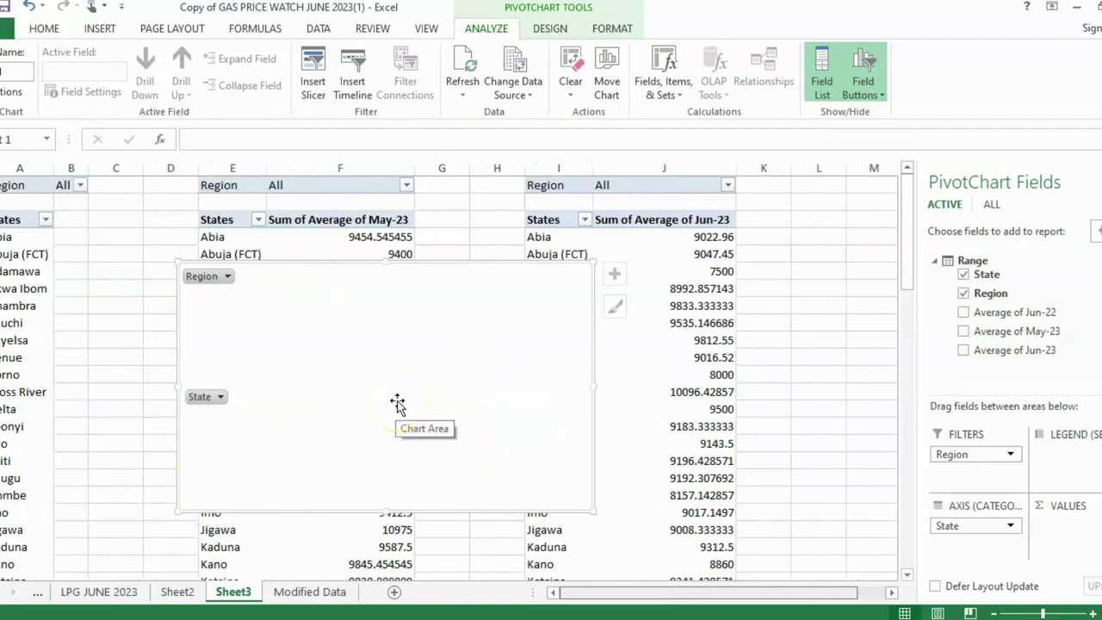
{"action": "key", "text": "ctrl+z"}
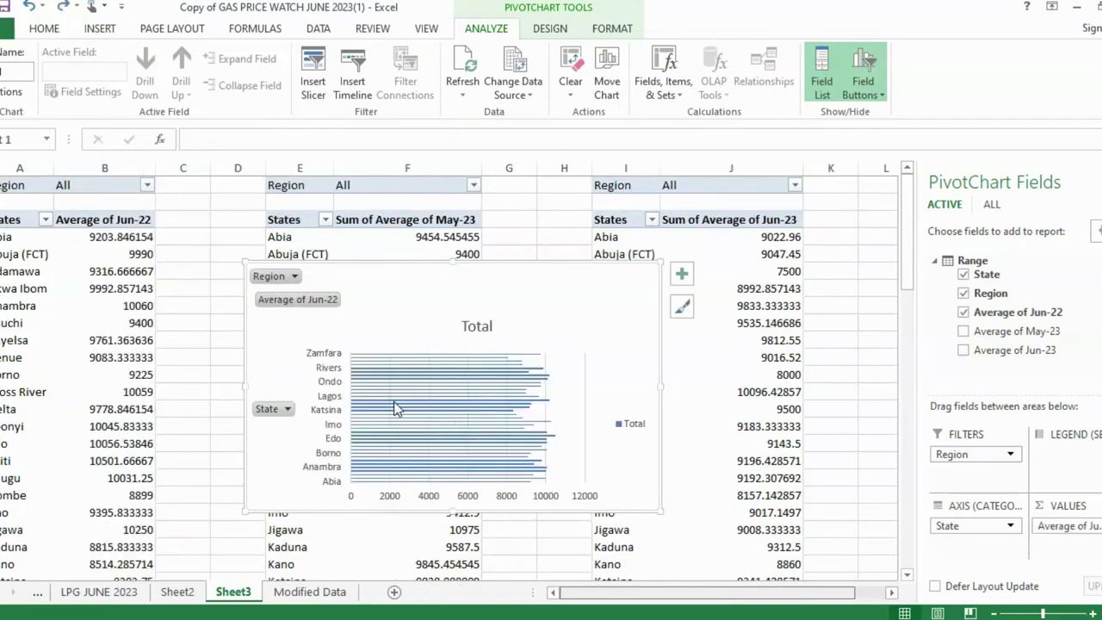
Step: Hide all field buttons on the Jun-22 PivotChart and delete its Total legend
{"action": "right_click", "coordinate": [293, 306]}
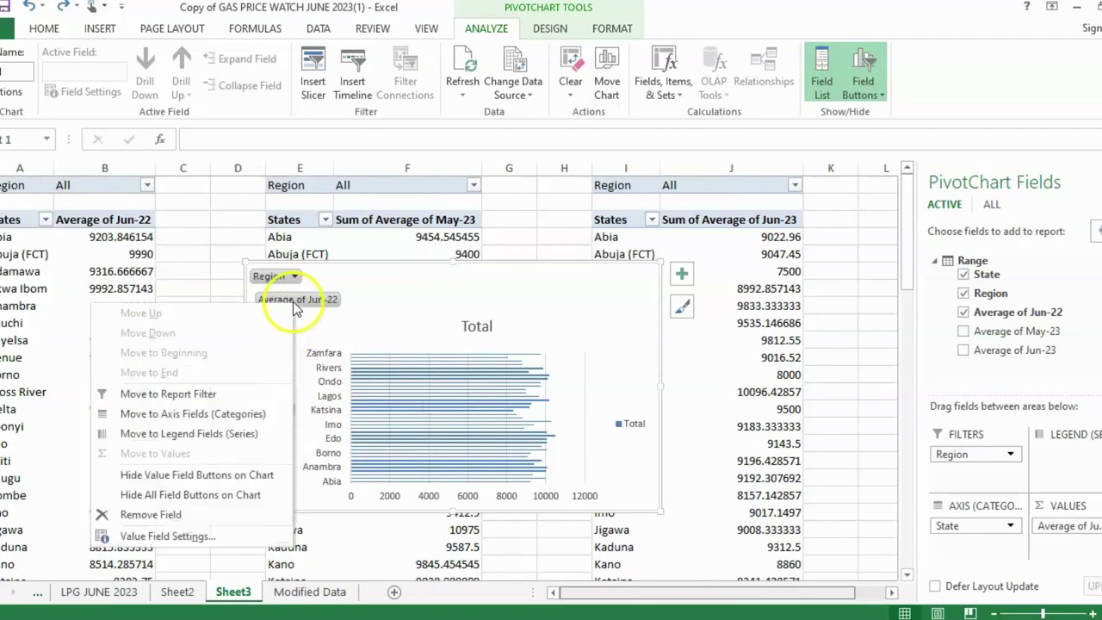
{"action": "left_click", "coordinate": [182, 494]}
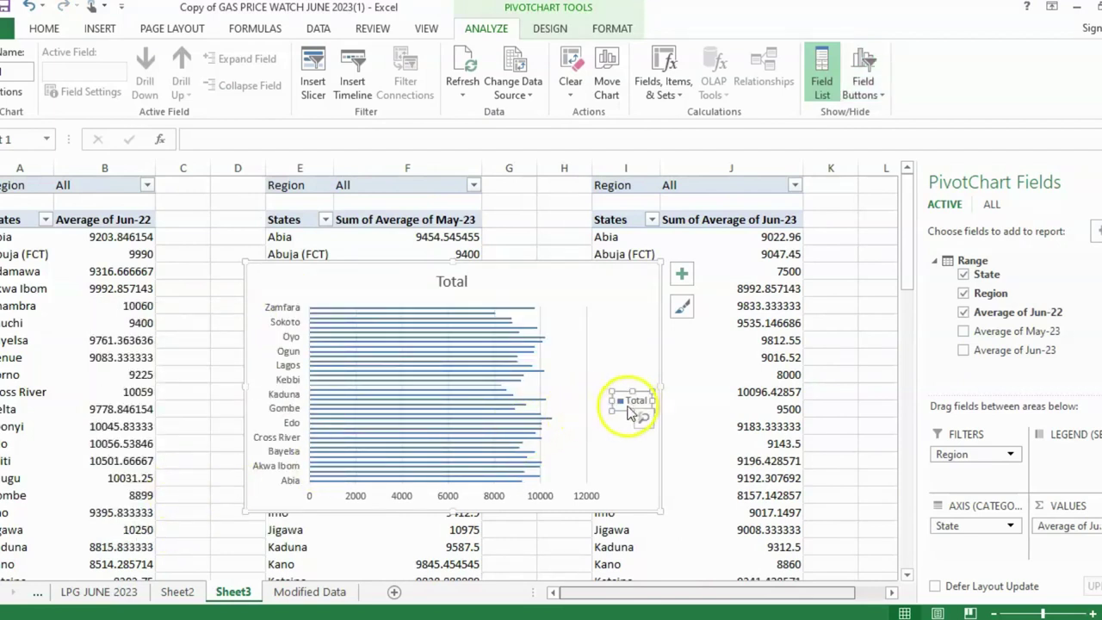
{"action": "key", "text": "Delete"}
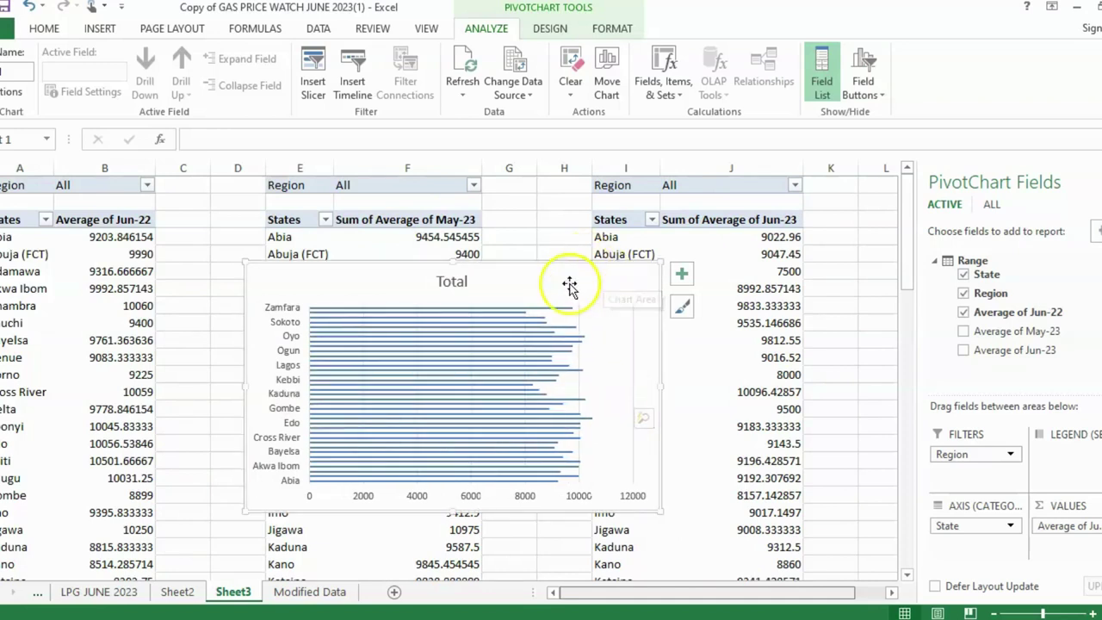
Step: Change the chart title to June 2022 and move the chart so it starts over the Jun-22 PivotTable
{"action": "double_click", "coordinate": [465, 282]}
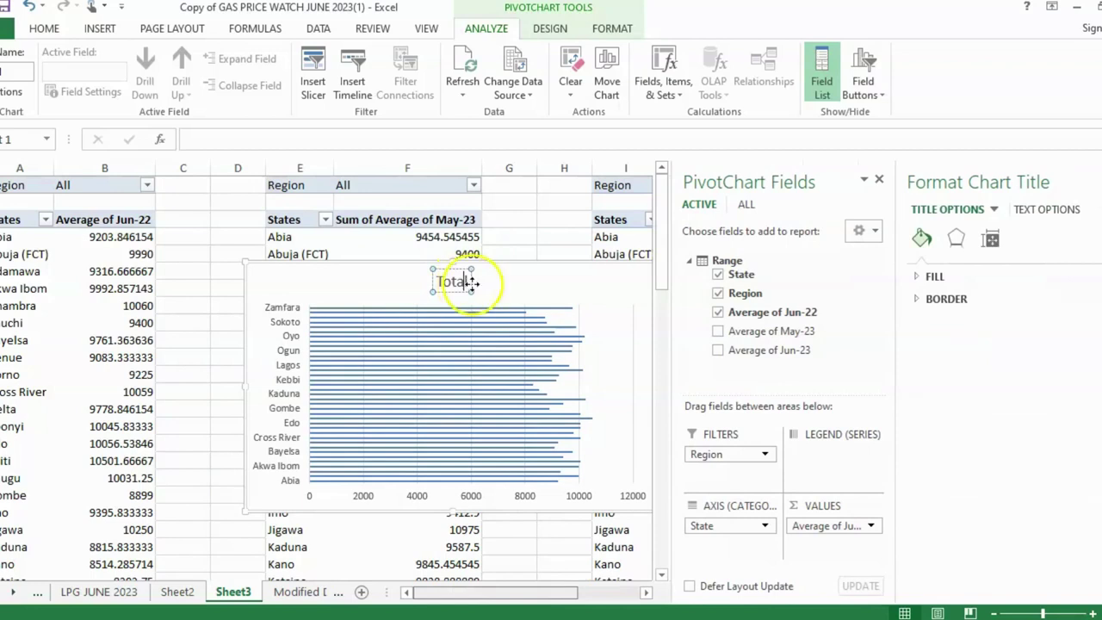
{"action": "left_click_drag", "start_coordinate": [465, 282], "coordinate": [433, 288]}
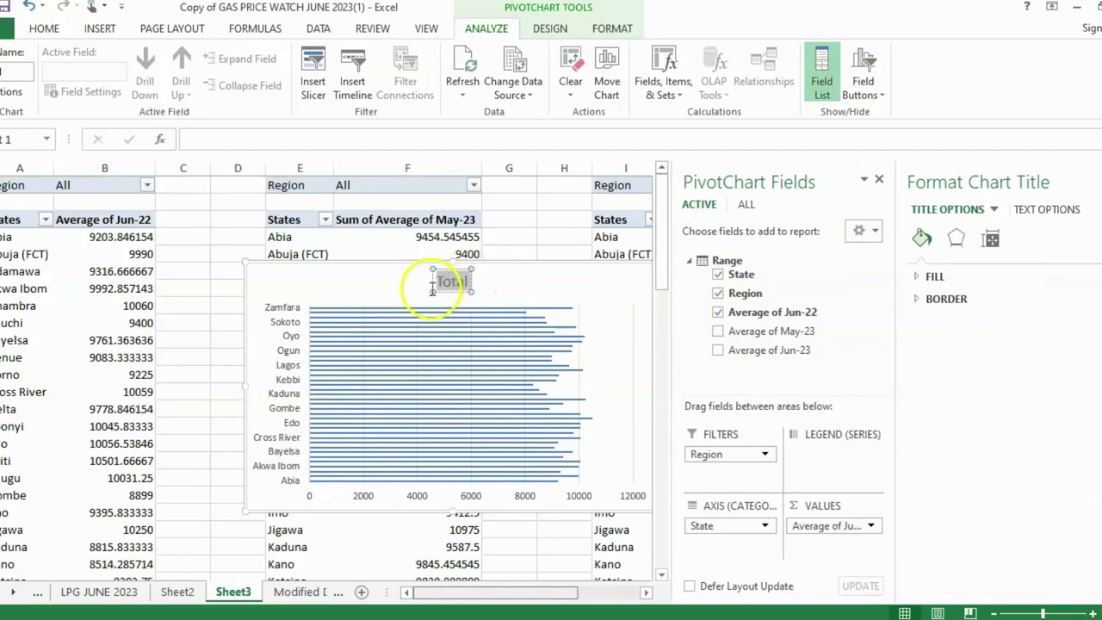
{"action": "type", "text": "Jun"}
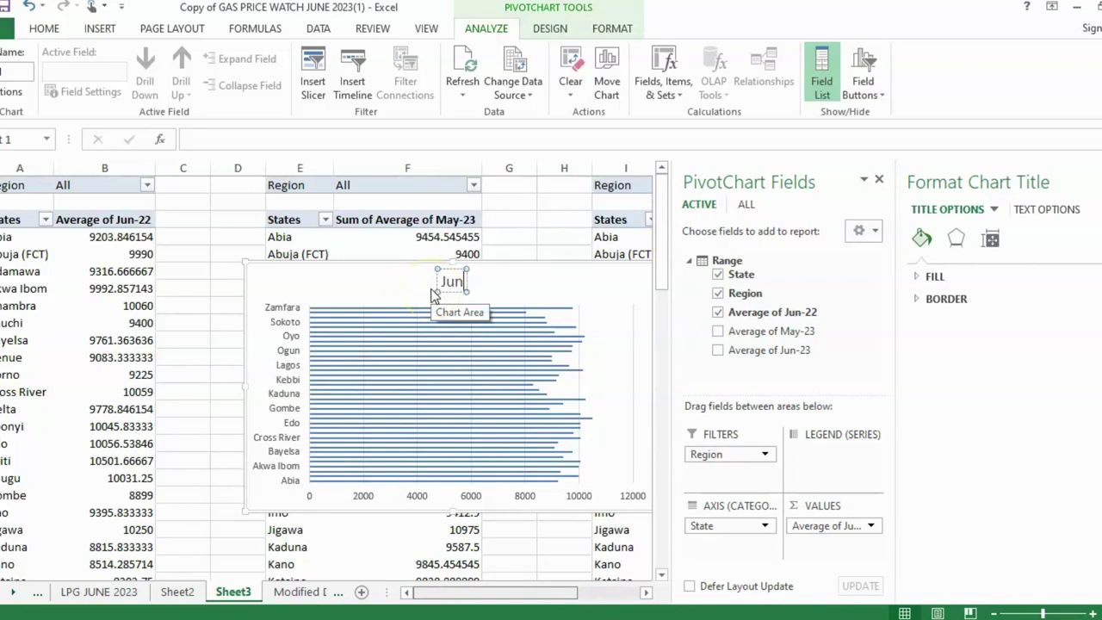
{"action": "type", "text": "e 2022"}
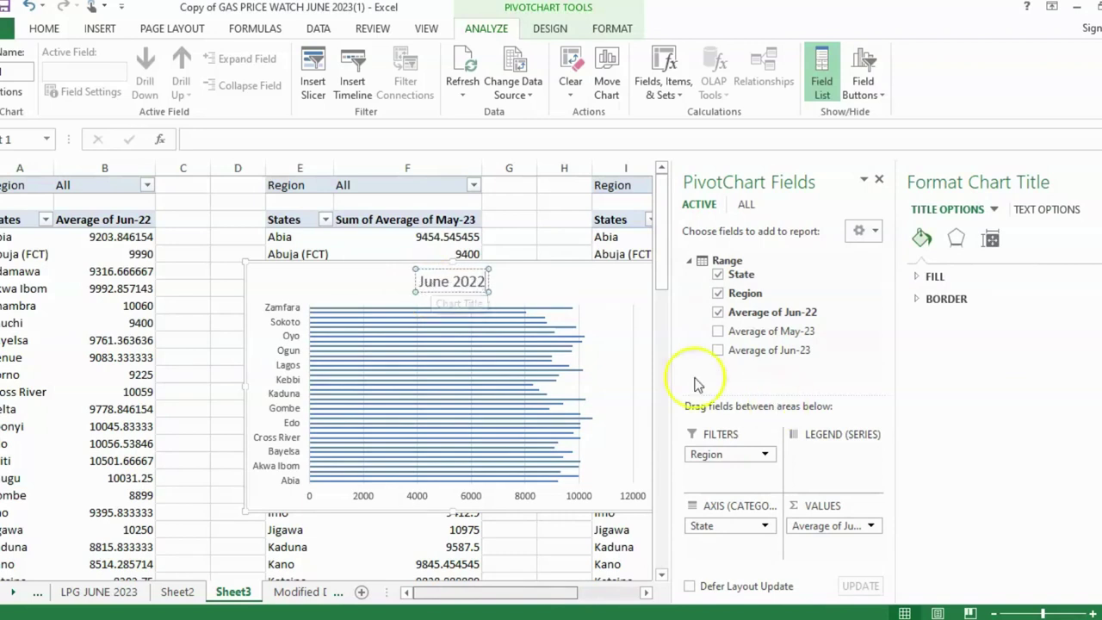
{"action": "left_click_drag", "start_coordinate": [561, 276], "coordinate": [362, 258]}
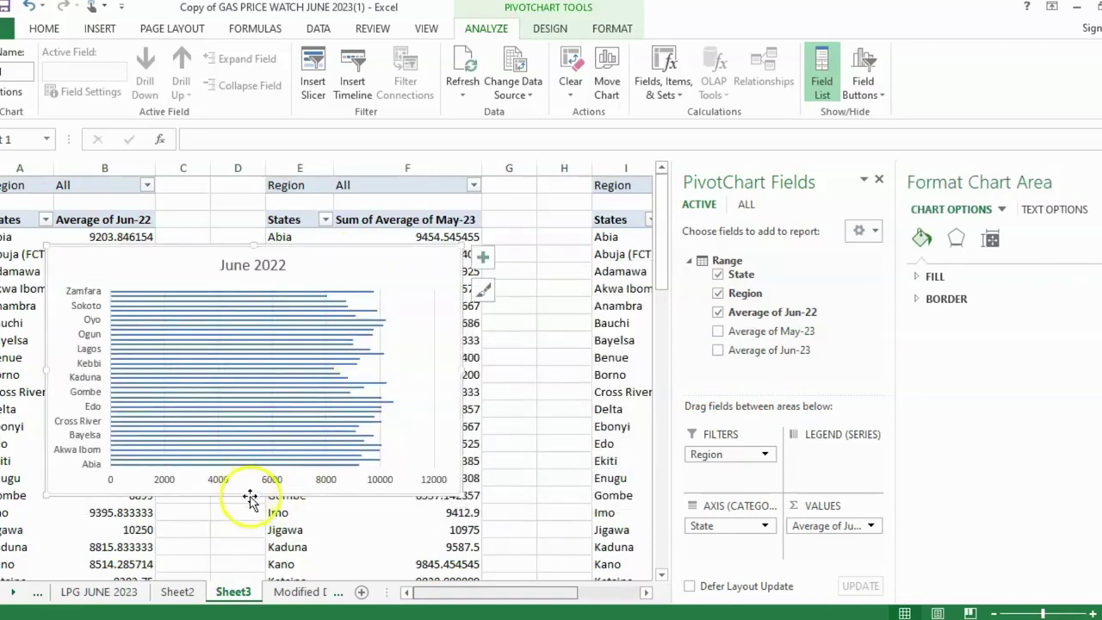
Step: Make the June 2022 chart taller, move it over the Jun-22 PivotTable, and narrow it to end at column C's edge
{"action": "left_click_drag", "start_coordinate": [251, 492], "coordinate": [249, 533]}
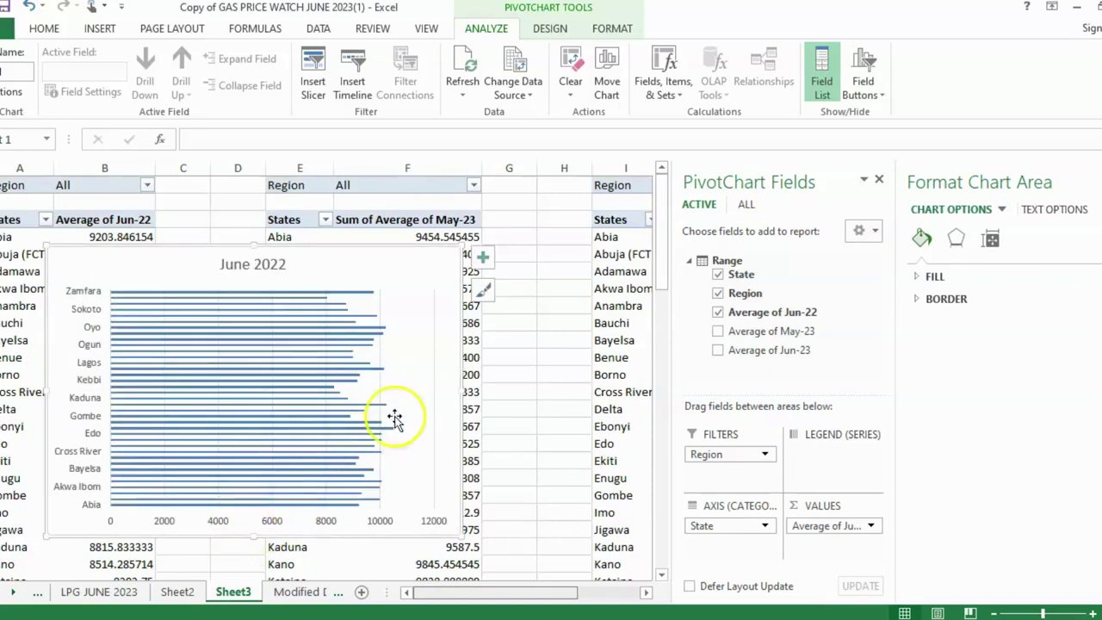
{"action": "left_click_drag", "start_coordinate": [456, 390], "coordinate": [411, 390]}
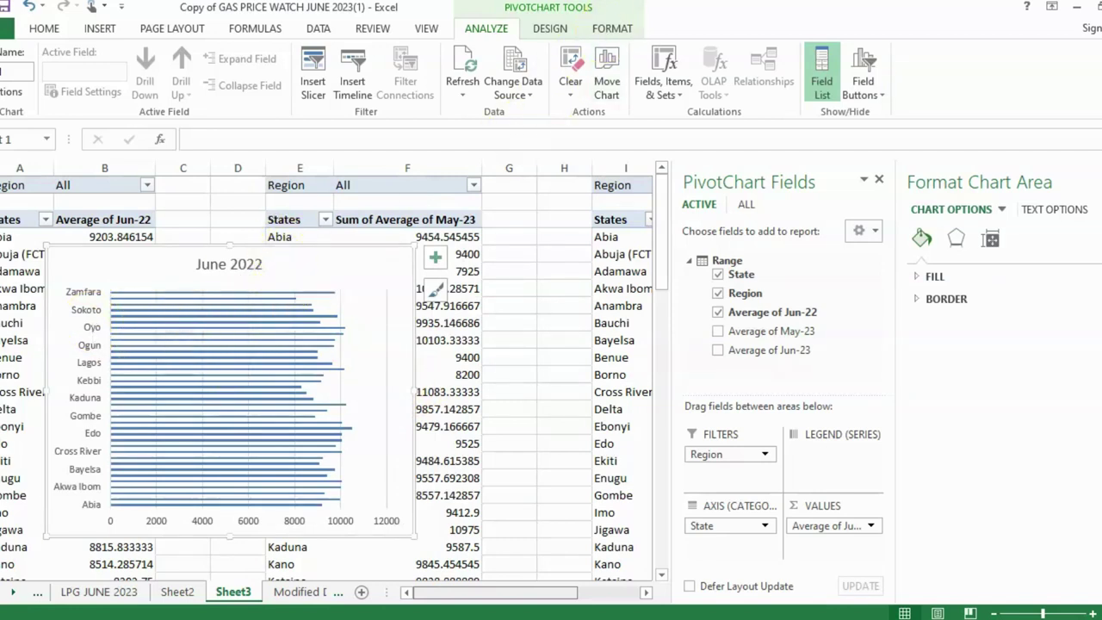
{"action": "left_click", "coordinate": [549, 30]}
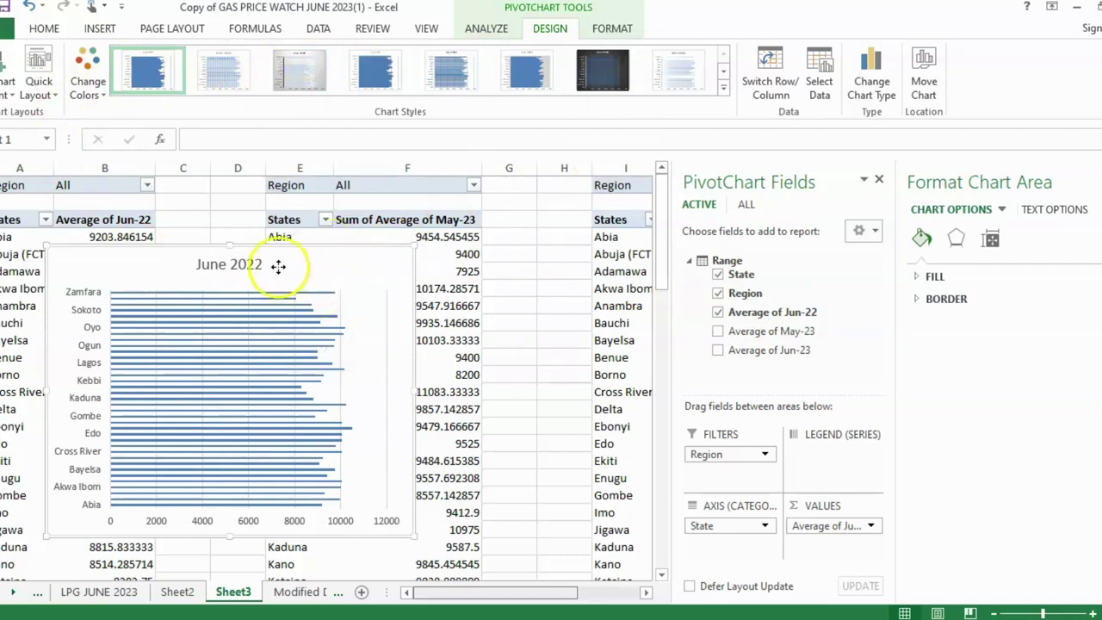
{"action": "left_click_drag", "start_coordinate": [278, 266], "coordinate": [201, 285]}
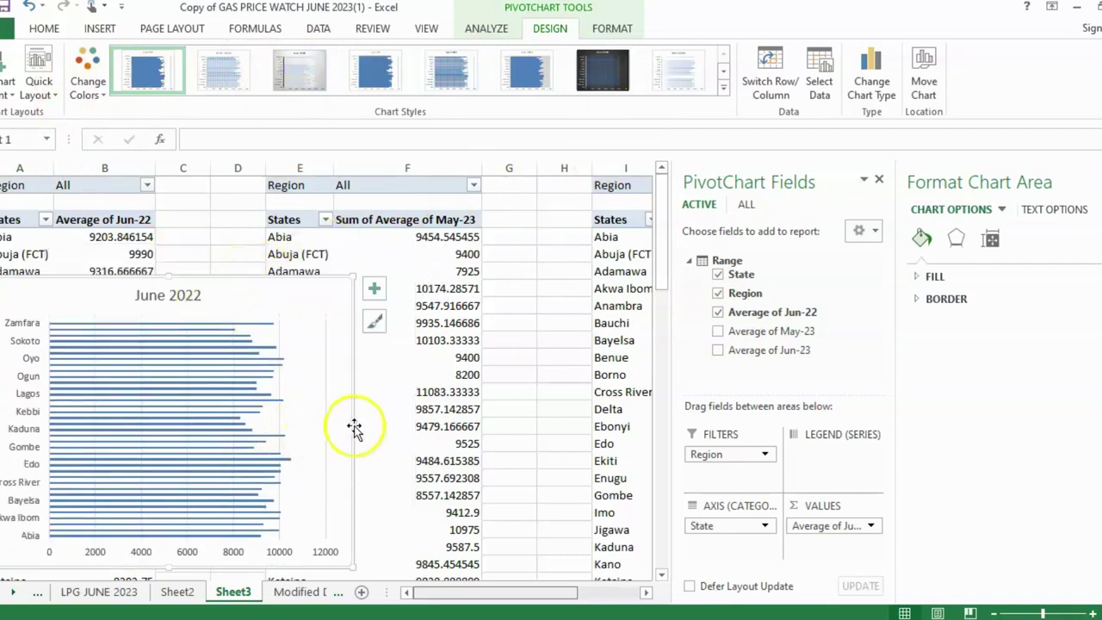
{"action": "left_click_drag", "start_coordinate": [352, 423], "coordinate": [209, 406]}
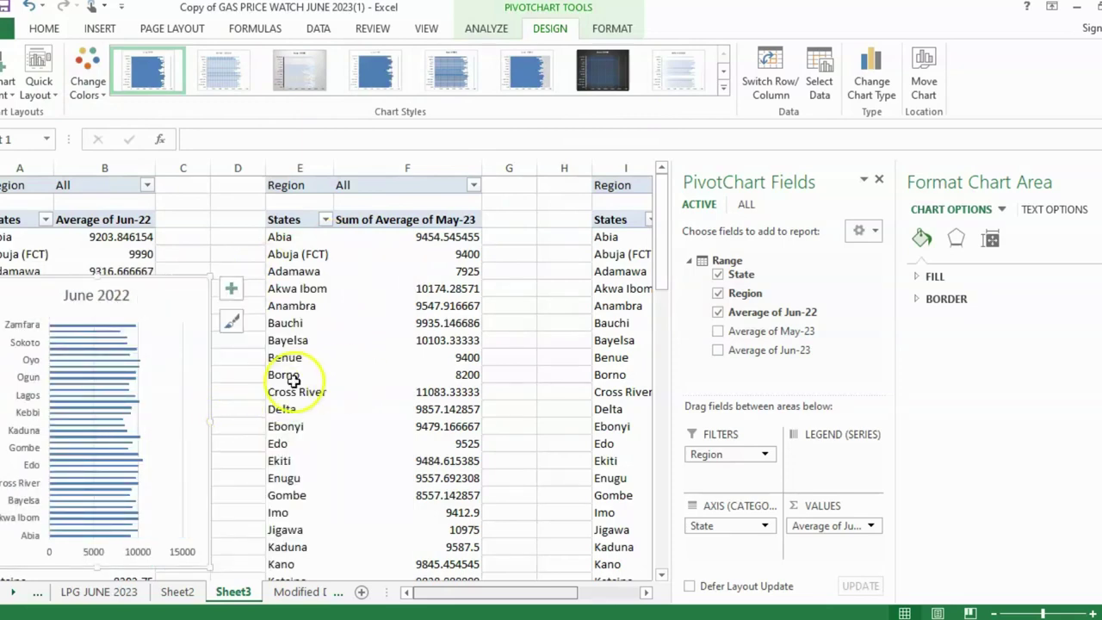
Step: Insert a Clustered Bar PivotChart based on the Average of May-23 PivotTable
{"action": "left_click", "coordinate": [413, 358]}
{"action": "right_click", "coordinate": [416, 358]}
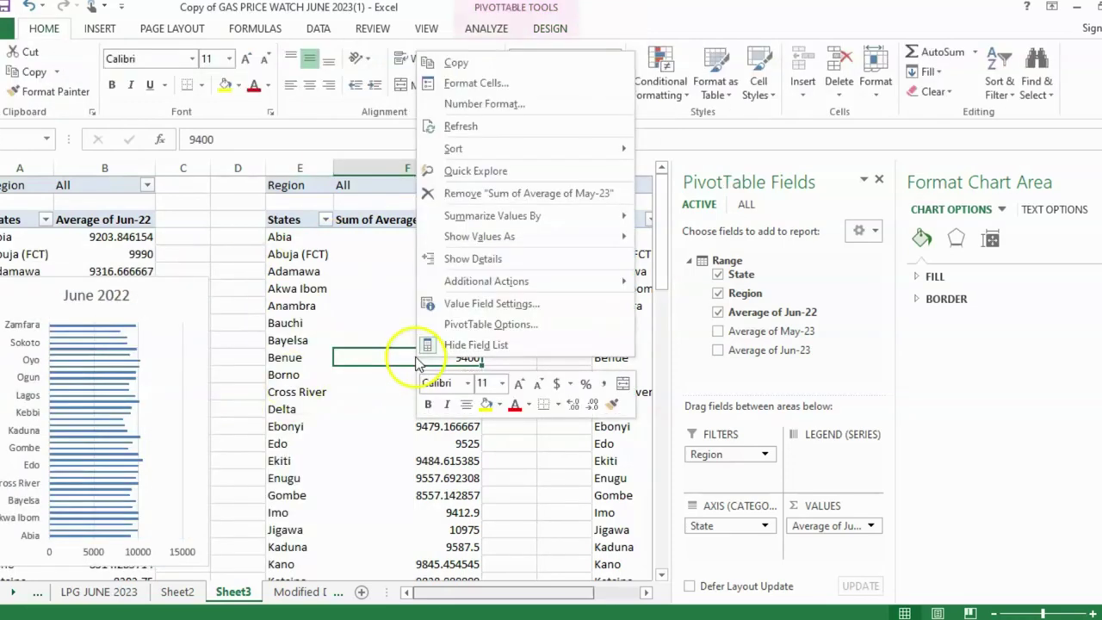
{"action": "key", "text": "Escape"}
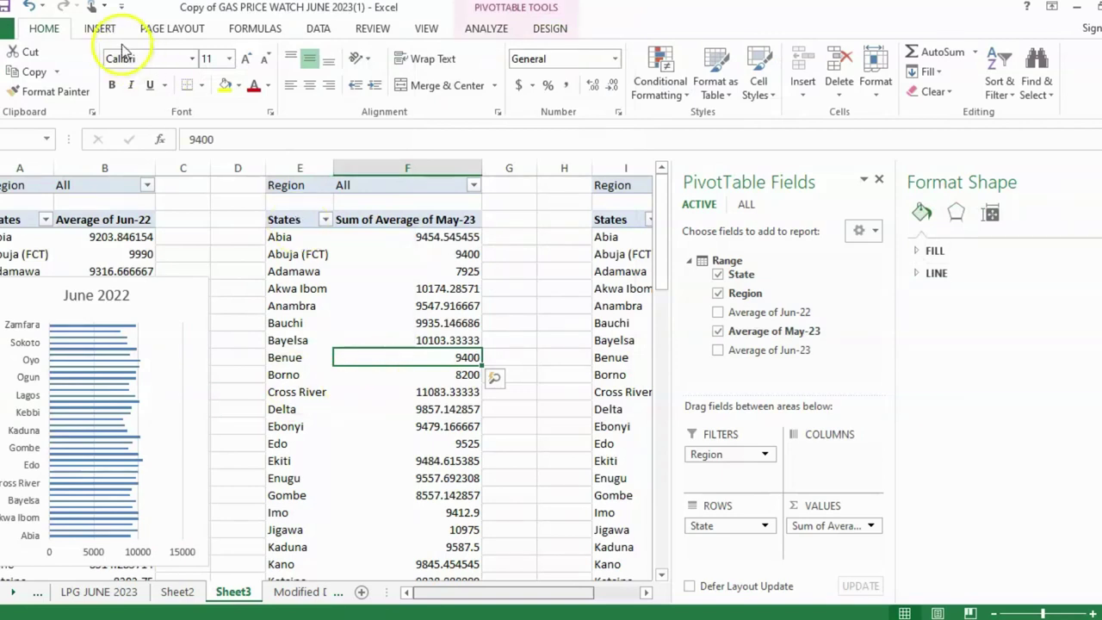
{"action": "left_click", "coordinate": [100, 29]}
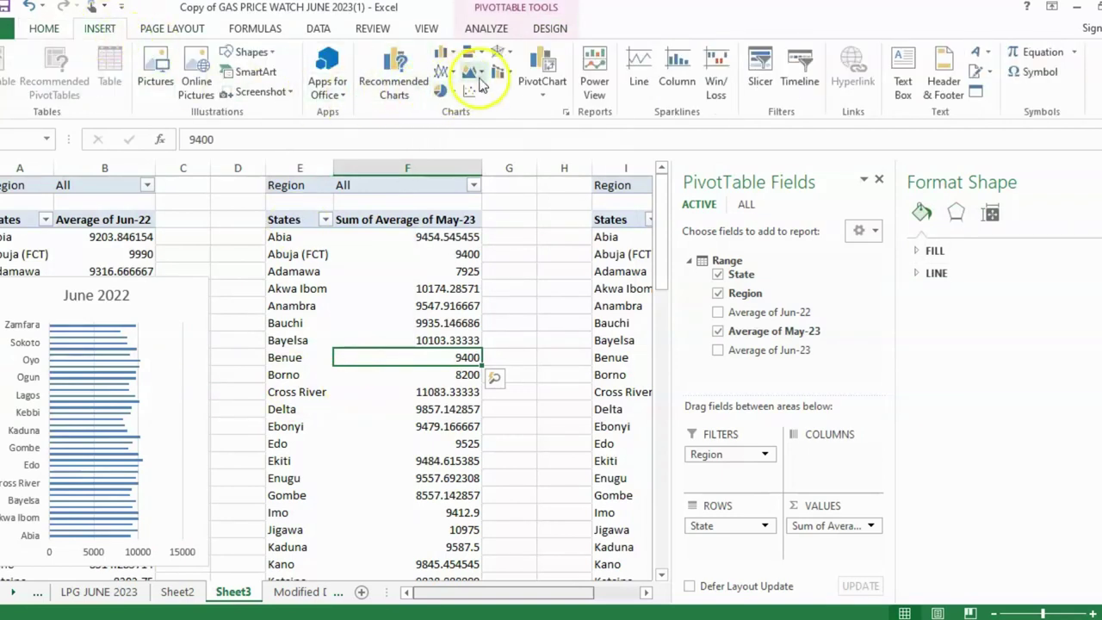
{"action": "left_click", "coordinate": [545, 97]}
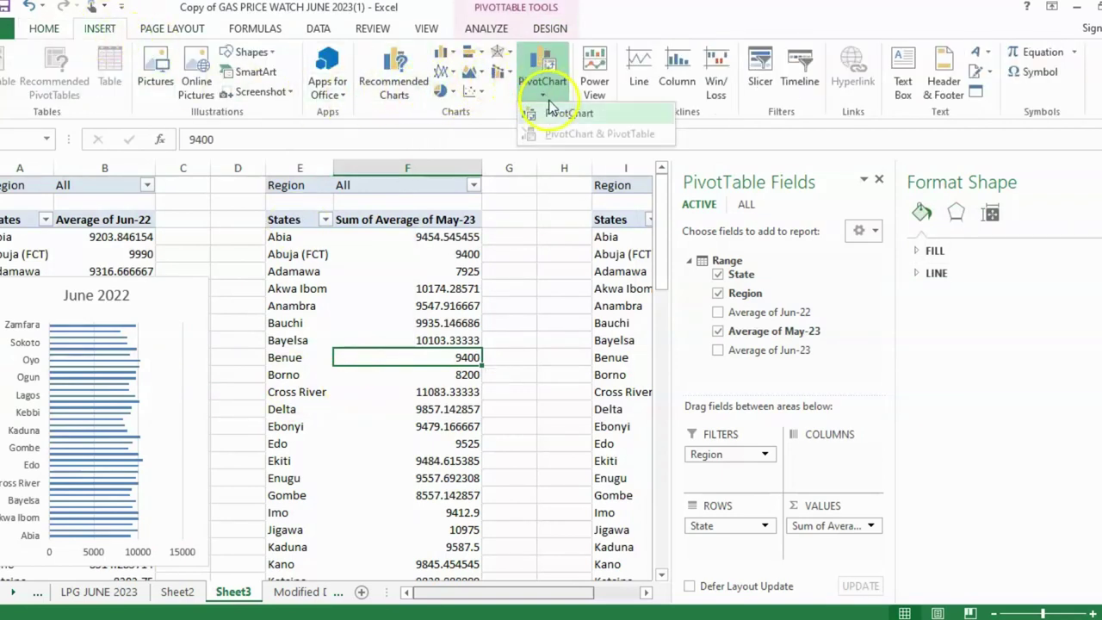
{"action": "left_click", "coordinate": [555, 116]}
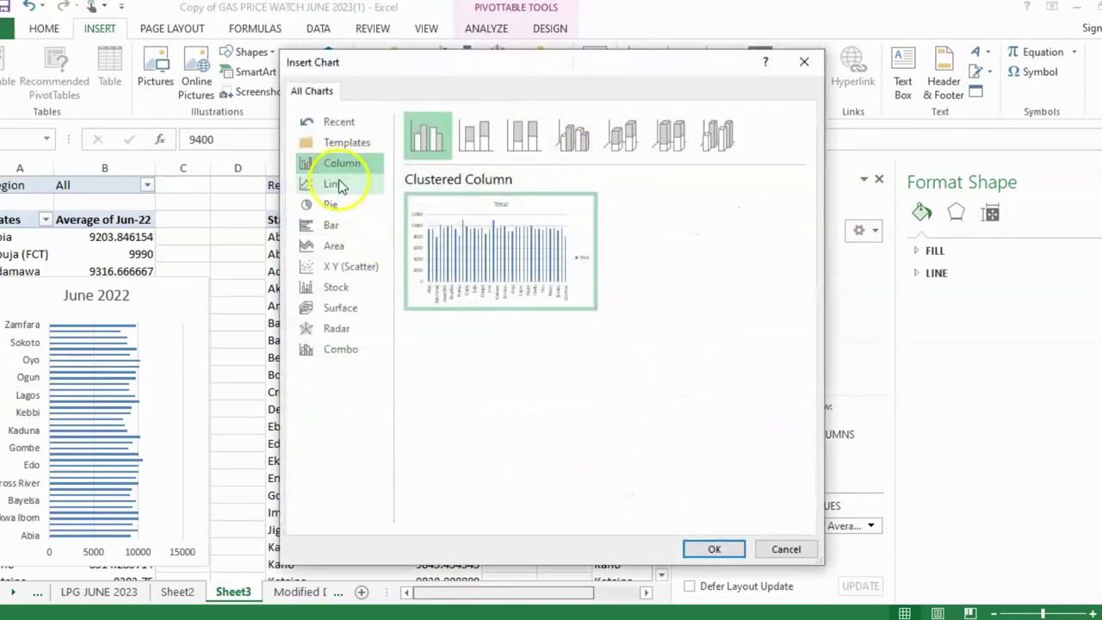
{"action": "left_click", "coordinate": [336, 233]}
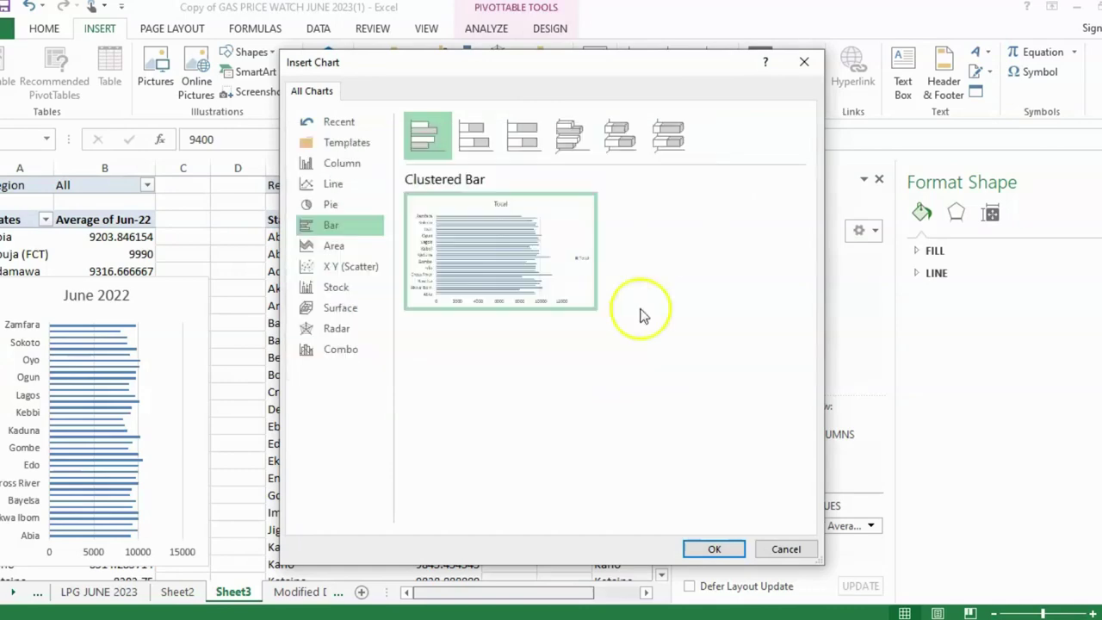
{"action": "left_click", "coordinate": [737, 552]}
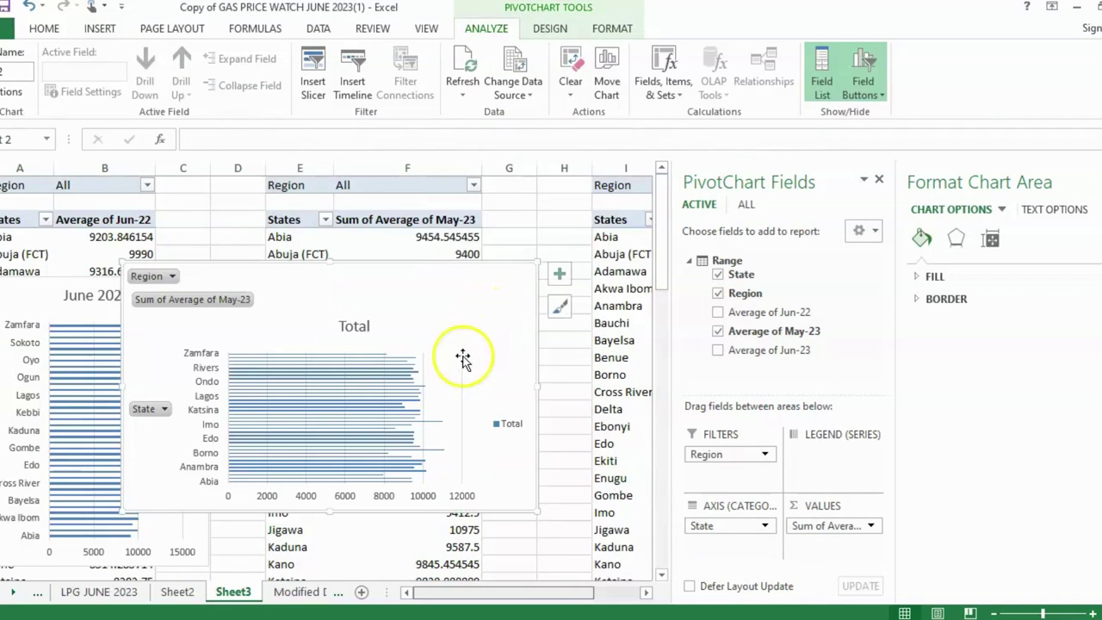
Step: Hide all field buttons on the May-23 PivotChart and delete its Total legend
{"action": "right_click", "coordinate": [205, 303]}
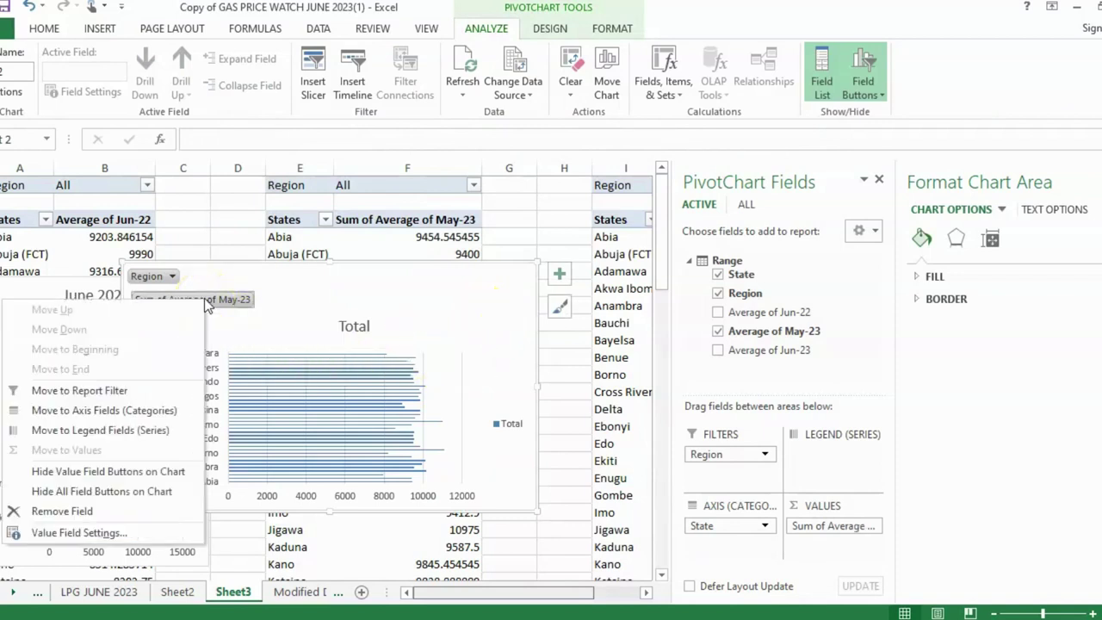
{"action": "left_click", "coordinate": [102, 491]}
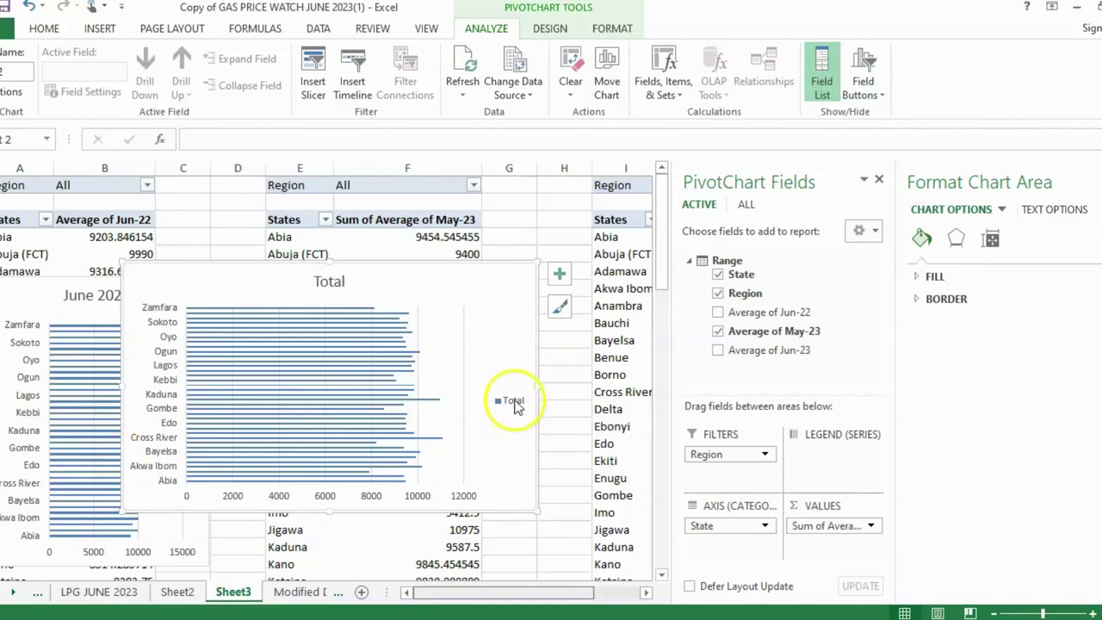
{"action": "left_click", "coordinate": [515, 407]}
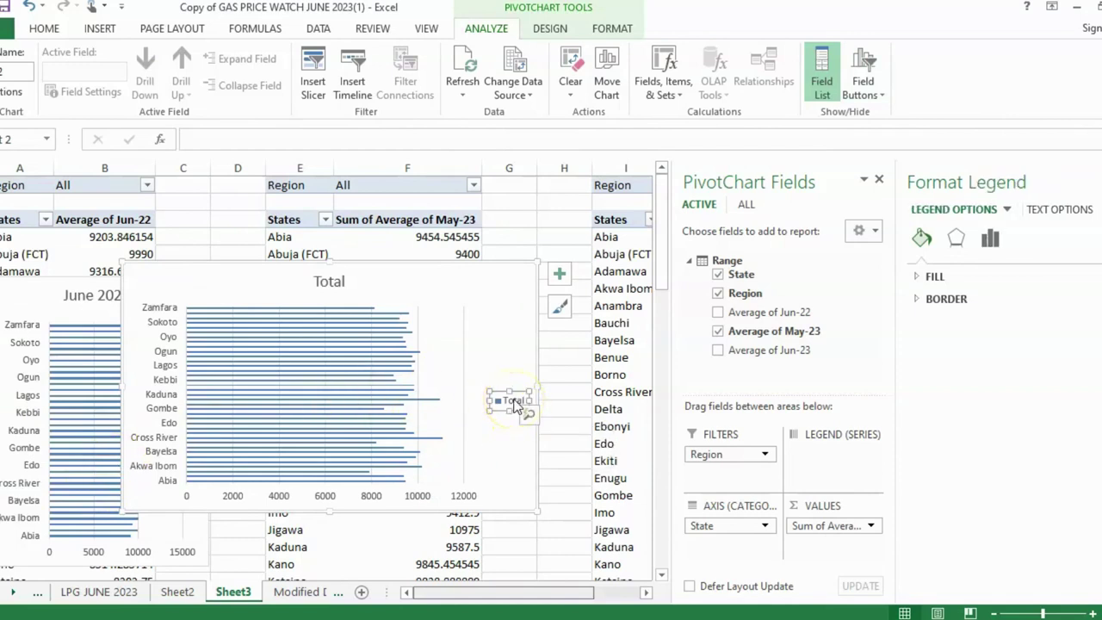
{"action": "key", "text": "Delete"}
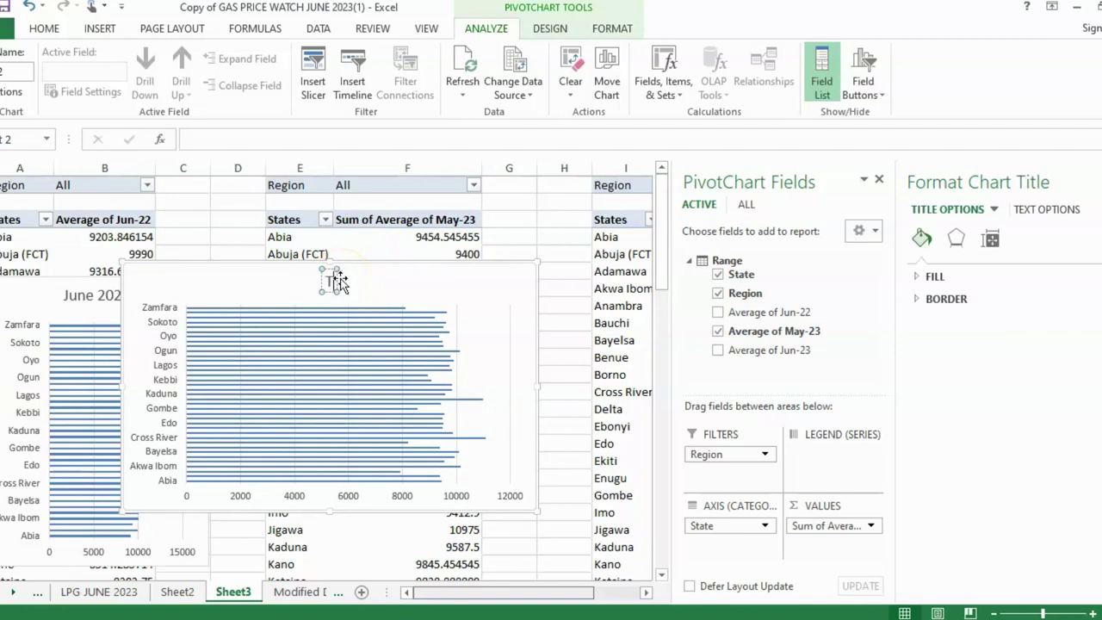
Step: Change the May-23 chart's title to May 2023 and narrow the chart so its right edge falls within column F
{"action": "type", "text": "y"}
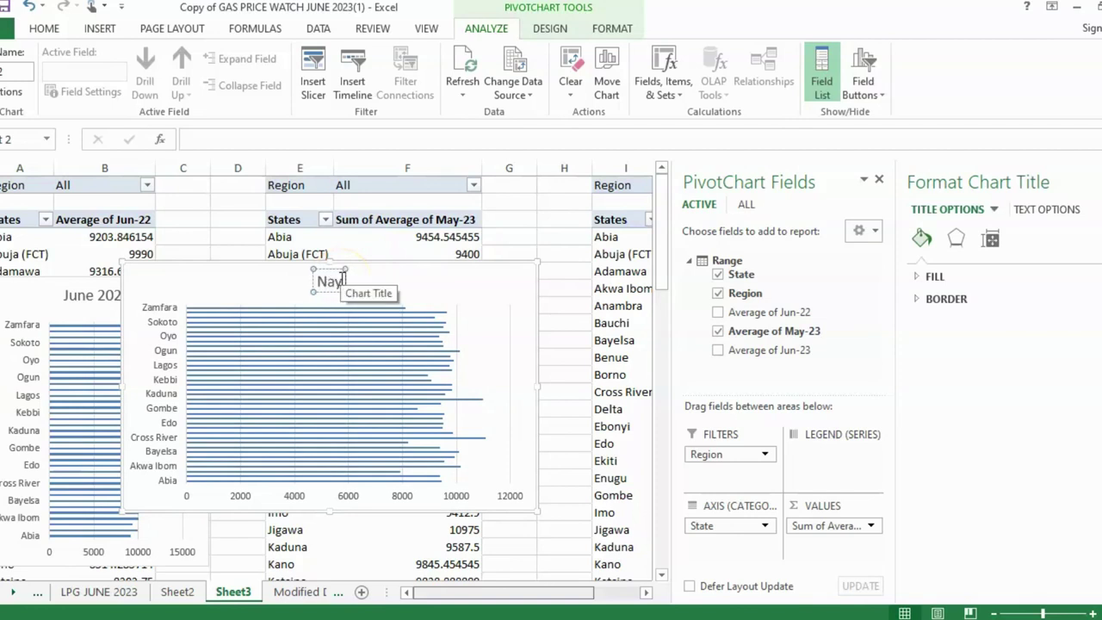
{"action": "key", "text": "BackSpace"}
{"action": "key", "text": "BackSpace"}
{"action": "key", "text": "BackSpace"}
{"action": "type", "text": "M"}
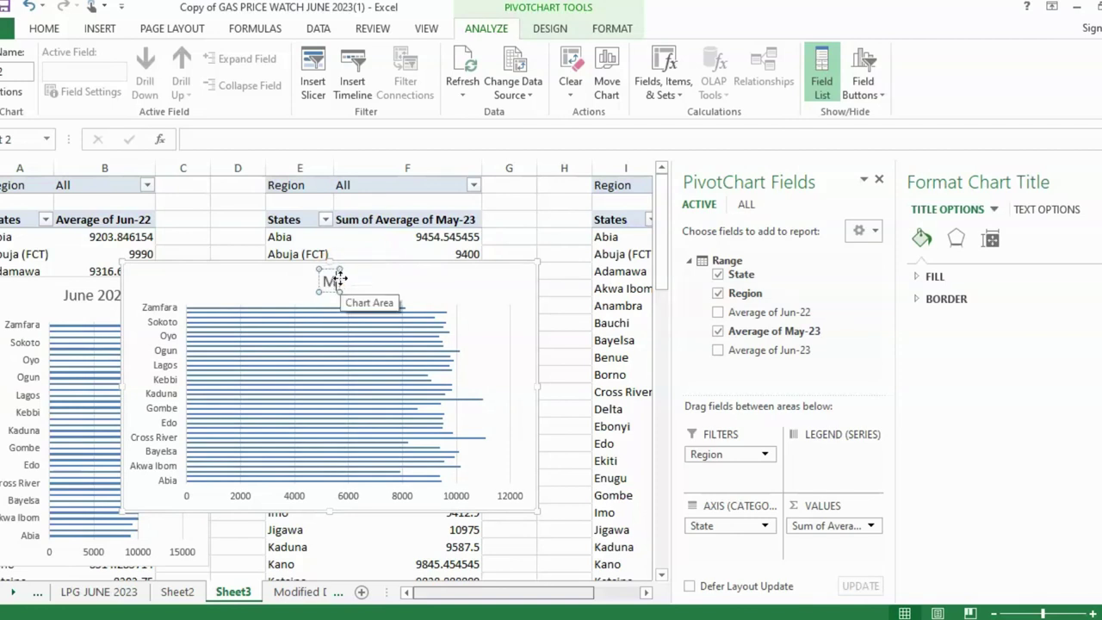
{"action": "type", "text": "ay 2023"}
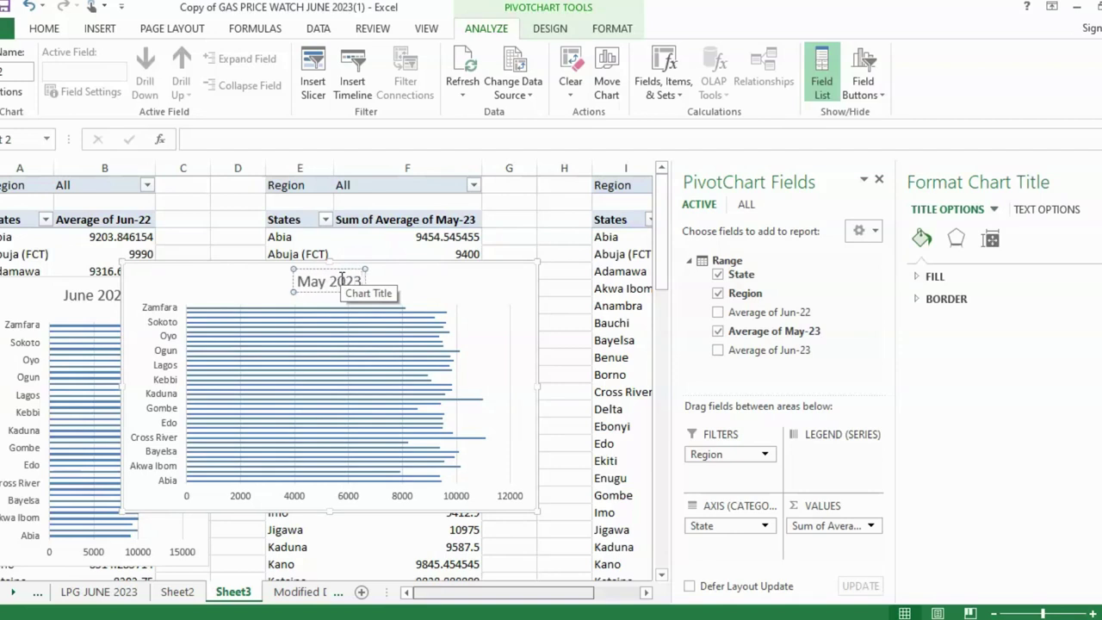
{"action": "left_click", "coordinate": [522, 362]}
{"action": "left_click", "coordinate": [523, 358]}
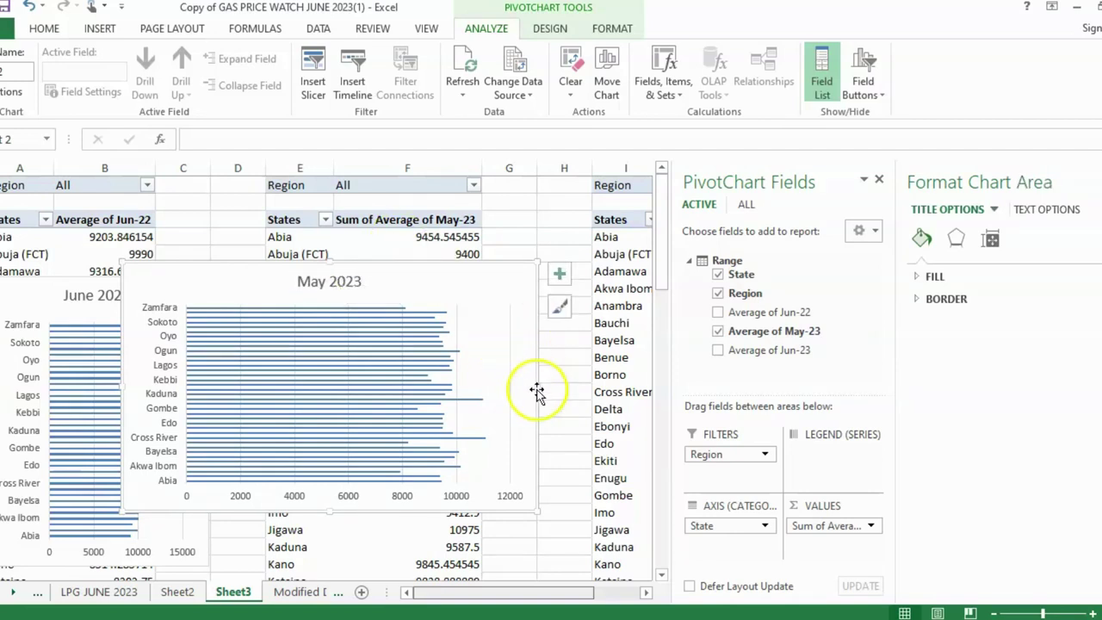
{"action": "left_click_drag", "start_coordinate": [537, 384], "coordinate": [419, 382]}
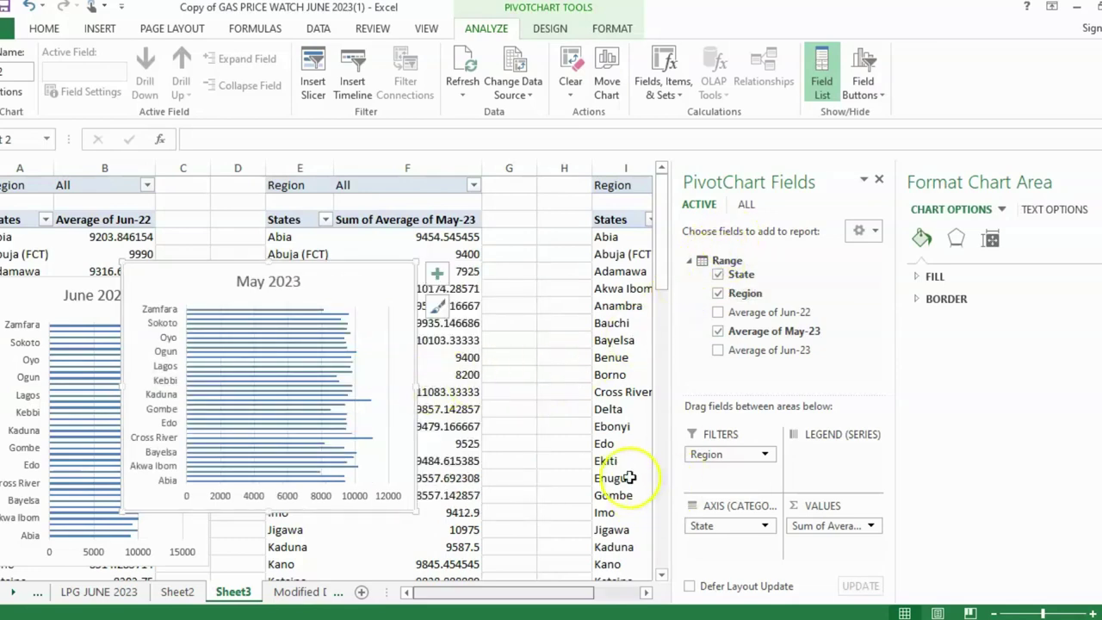
Step: Close the Format Shape pane and insert a Clustered Bar PivotChart based on the Average of Jun-23 PivotTable
{"action": "left_click", "coordinate": [605, 461]}
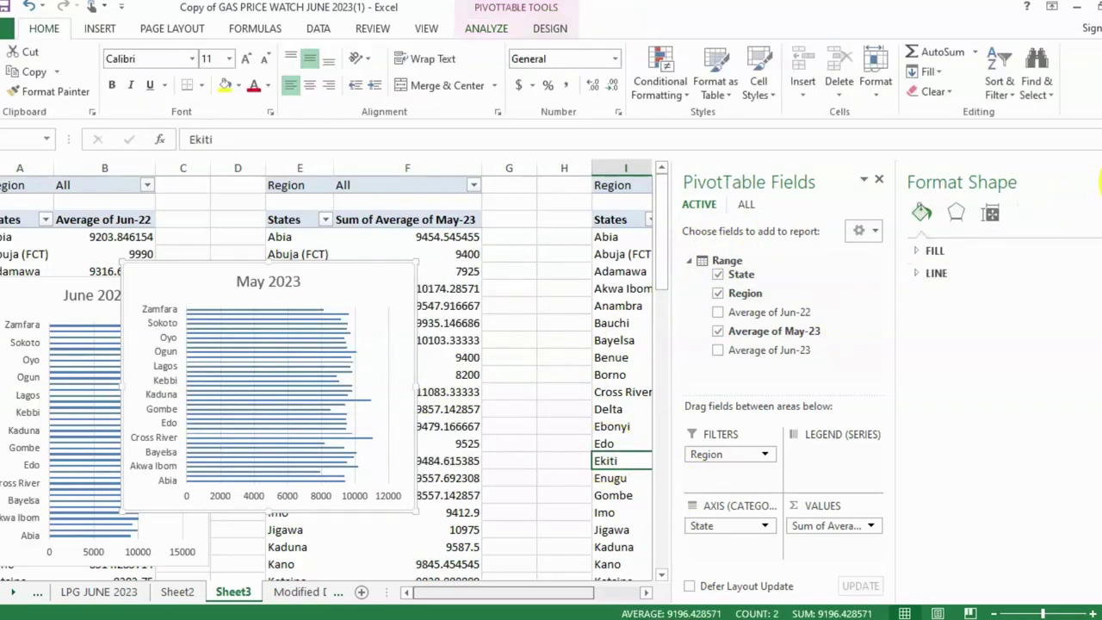
{"action": "left_click", "coordinate": [1097, 181]}
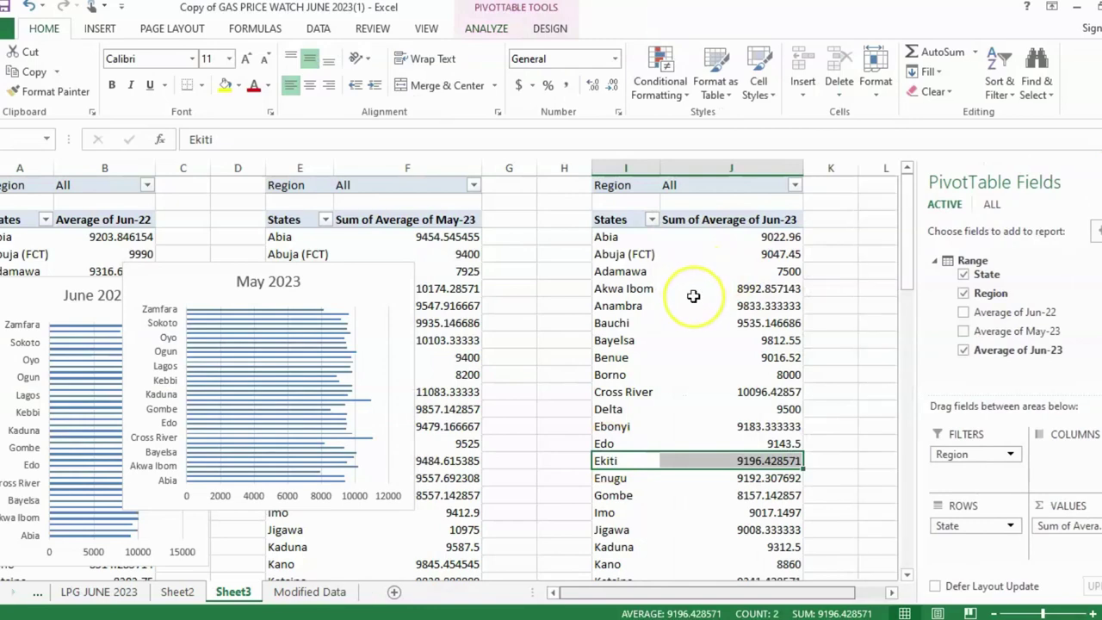
{"action": "left_click", "coordinate": [695, 289]}
{"action": "right_click", "coordinate": [696, 296]}
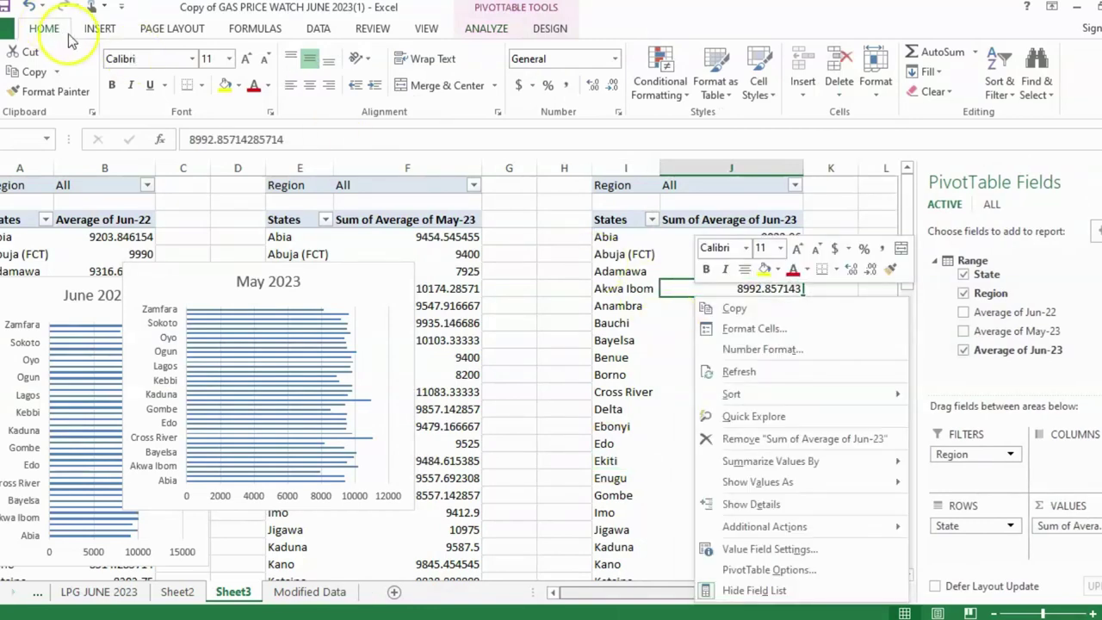
{"action": "left_click", "coordinate": [93, 30]}
{"action": "left_click", "coordinate": [99, 28]}
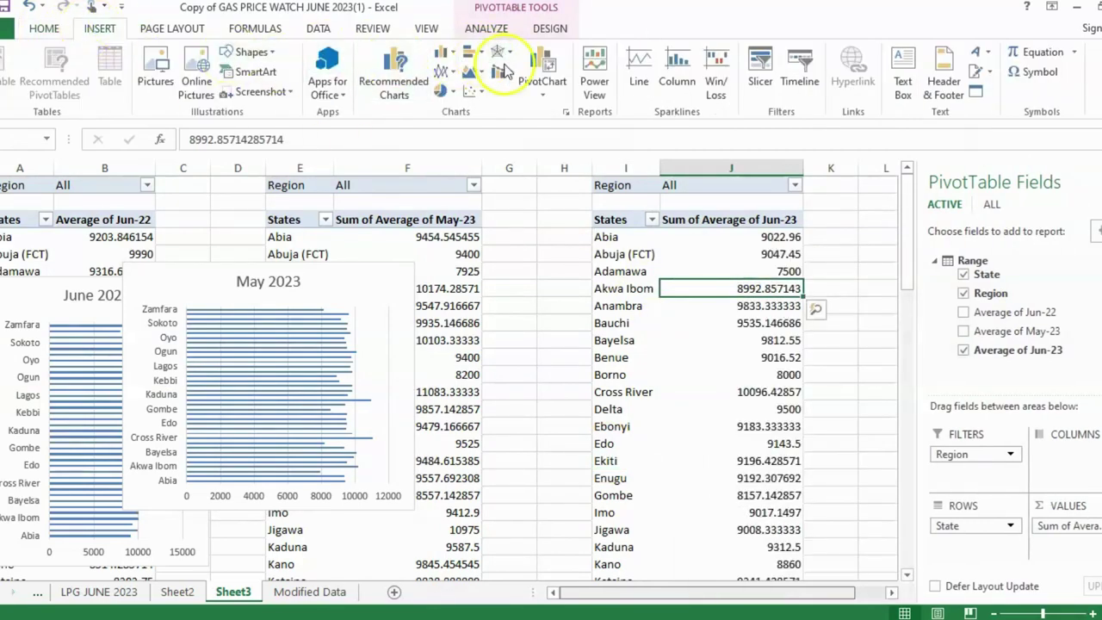
{"action": "left_click", "coordinate": [539, 93]}
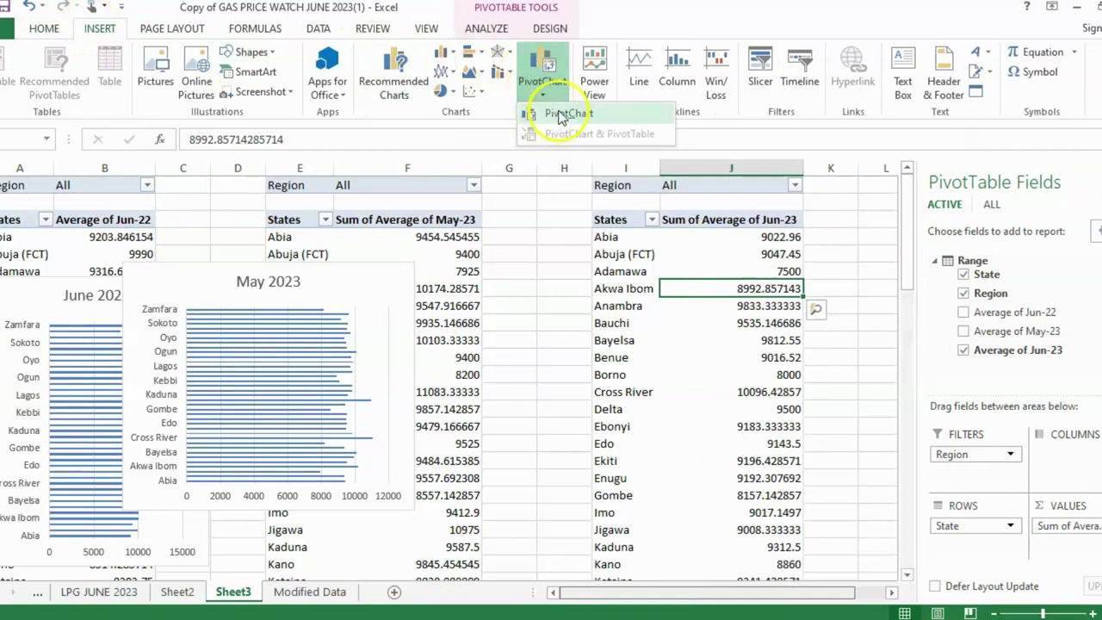
{"action": "left_click", "coordinate": [556, 112]}
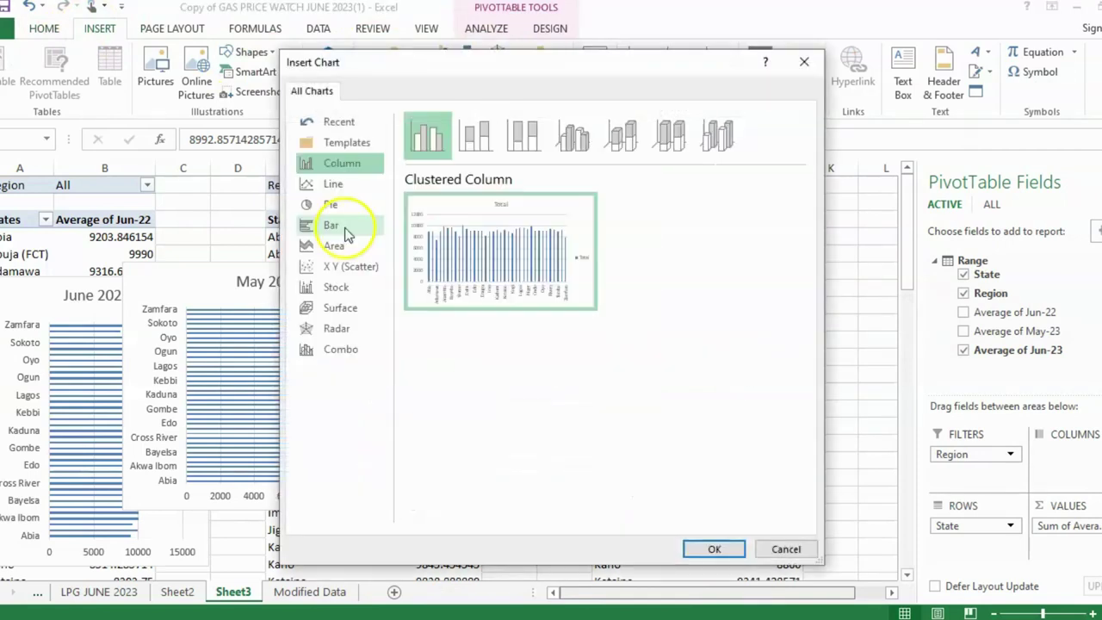
{"action": "left_click", "coordinate": [330, 226]}
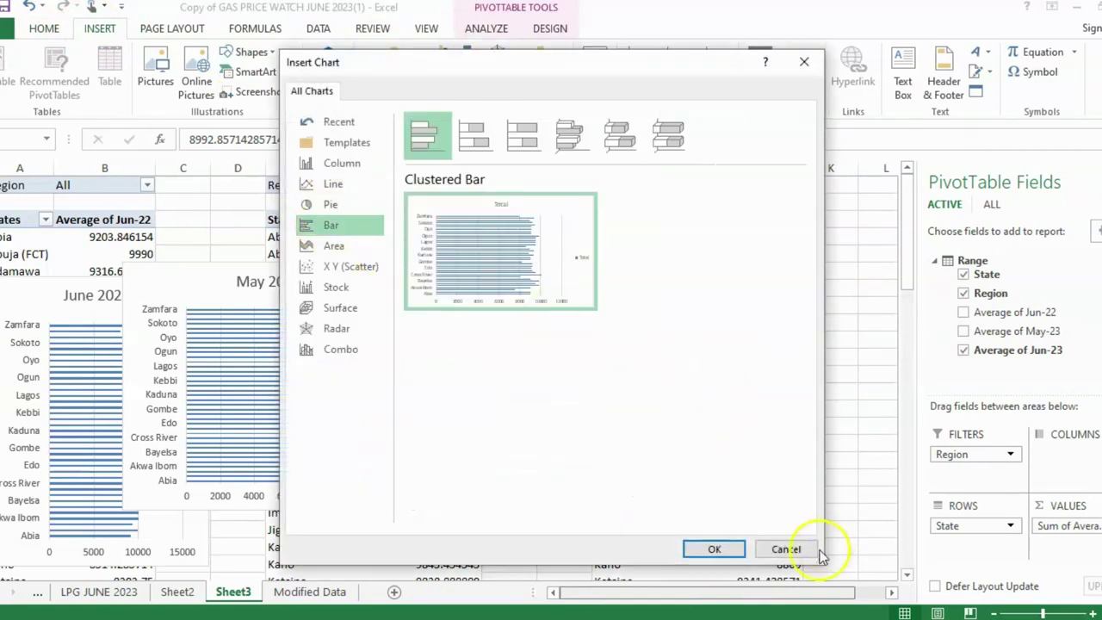
{"action": "left_click", "coordinate": [717, 548]}
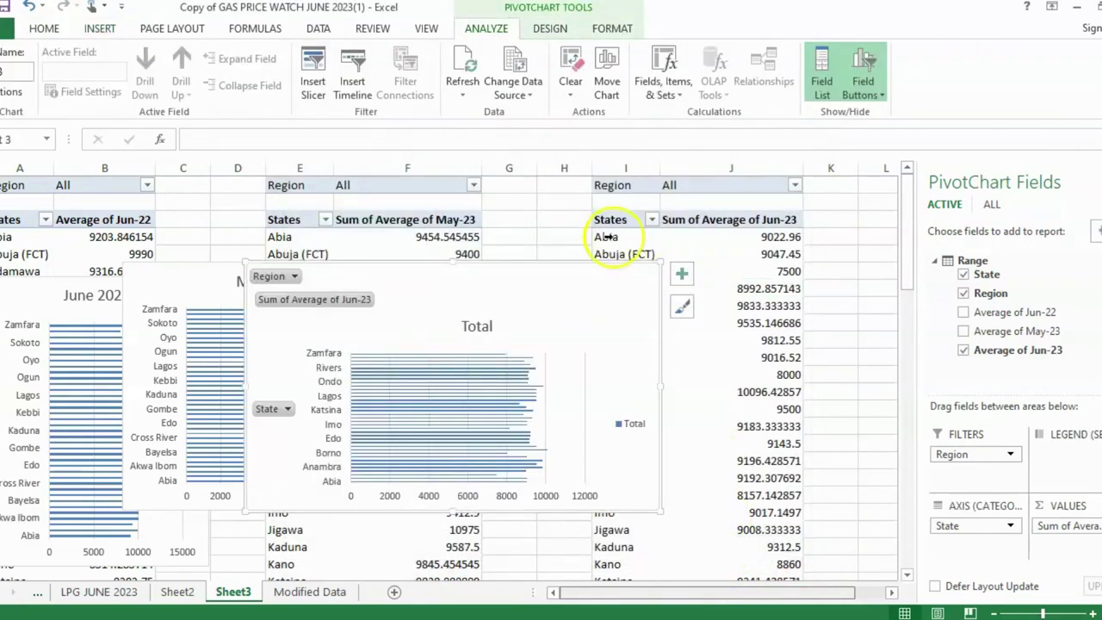
Step: Hide all field buttons on the Jun-23 PivotChart and delete its Total legend
{"action": "right_click", "coordinate": [347, 299]}
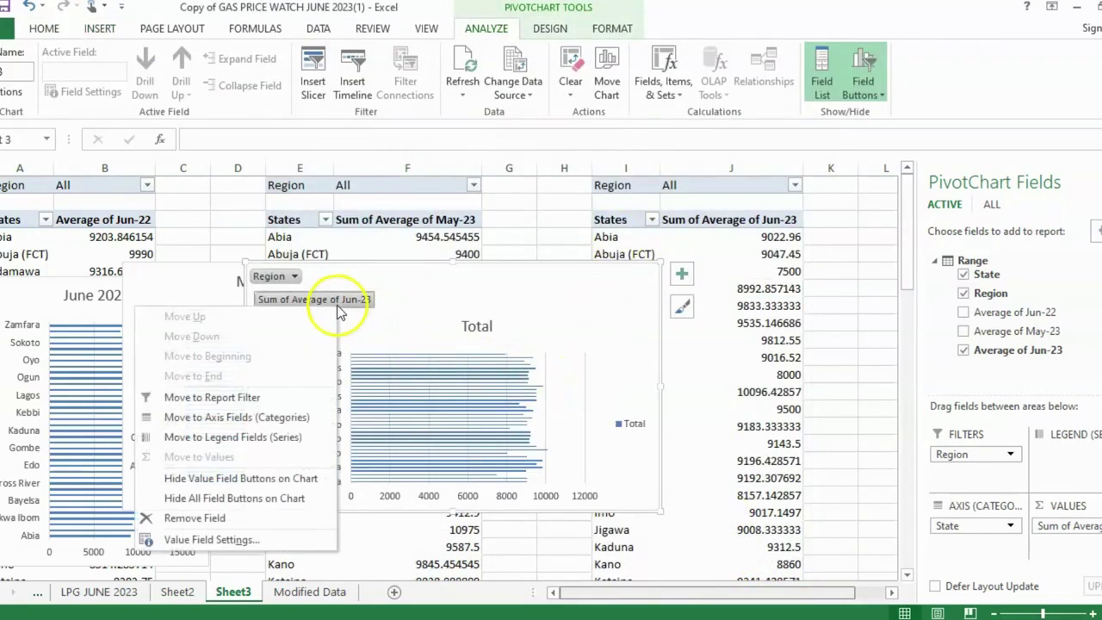
{"action": "left_click", "coordinate": [258, 500]}
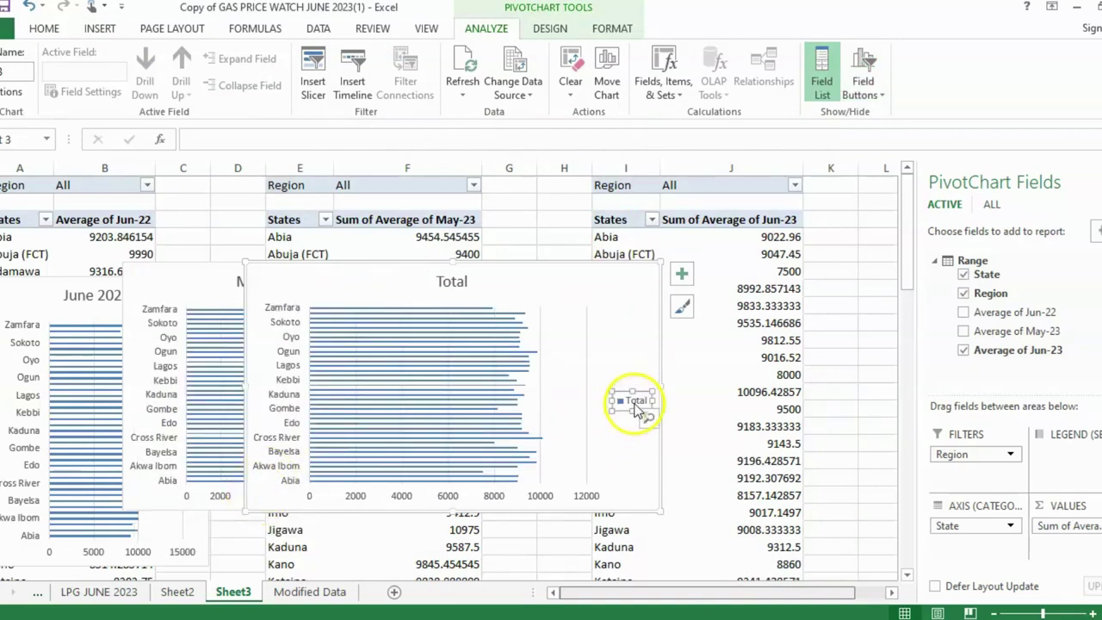
{"action": "key", "text": "Delete"}
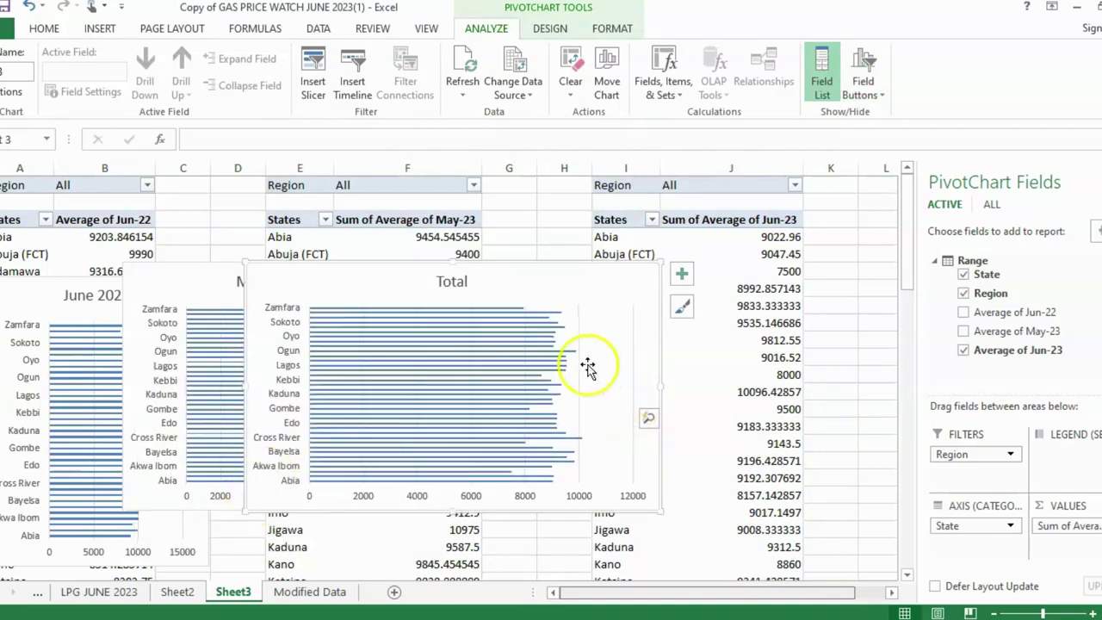
Step: Change the Jun-23 chart's title to June 2023
{"action": "right_click", "coordinate": [465, 291]}
{"action": "left_click", "coordinate": [467, 287]}
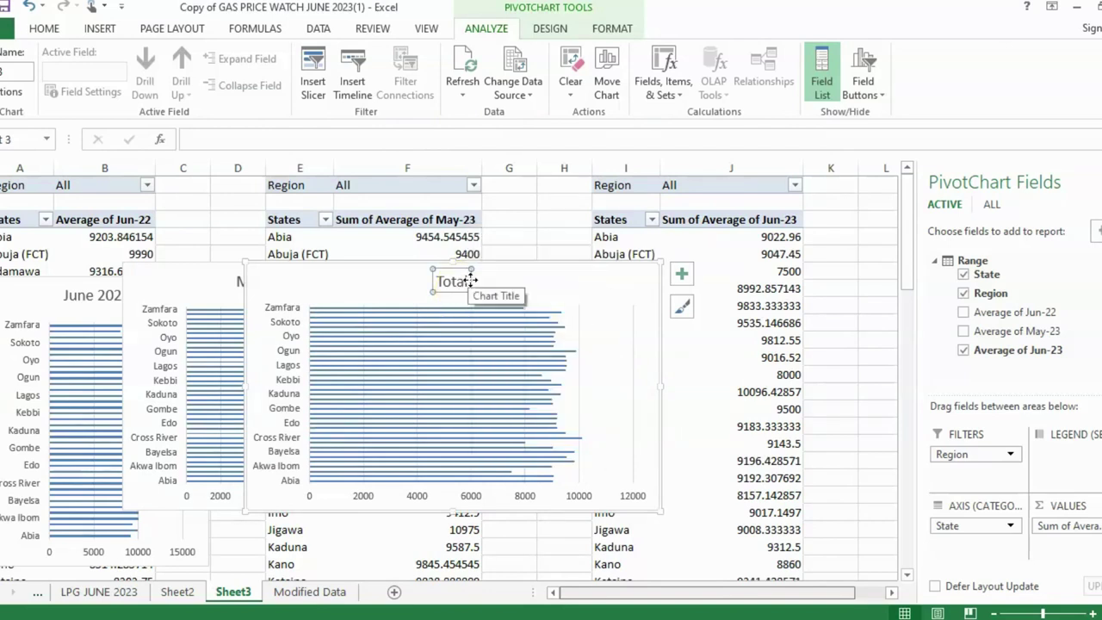
{"action": "left_click", "coordinate": [463, 286]}
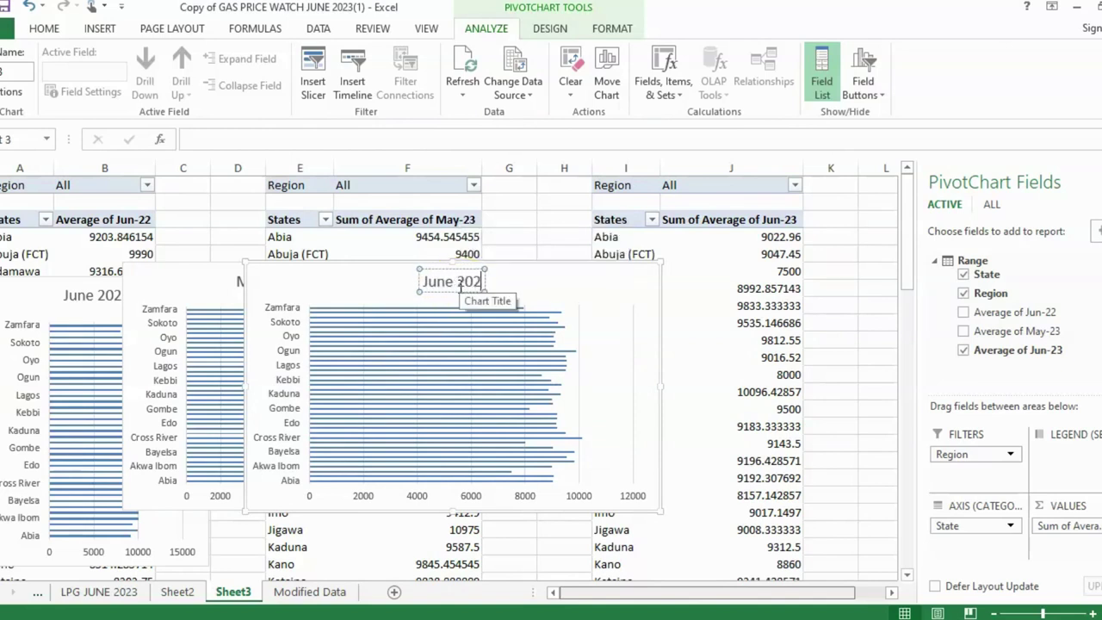
{"action": "left_click", "coordinate": [692, 302]}
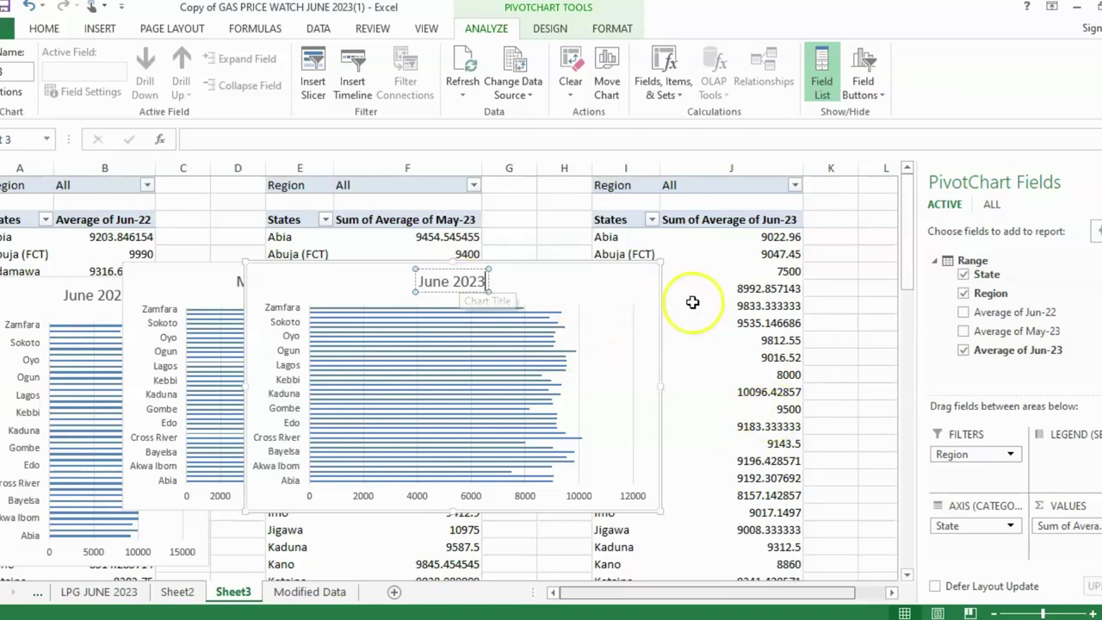
Step: Move the June 2023 chart beneath the Jun-23 PivotTable and the May 2023 chart beneath the May-23 PivotTable
{"action": "left_click", "coordinate": [543, 275]}
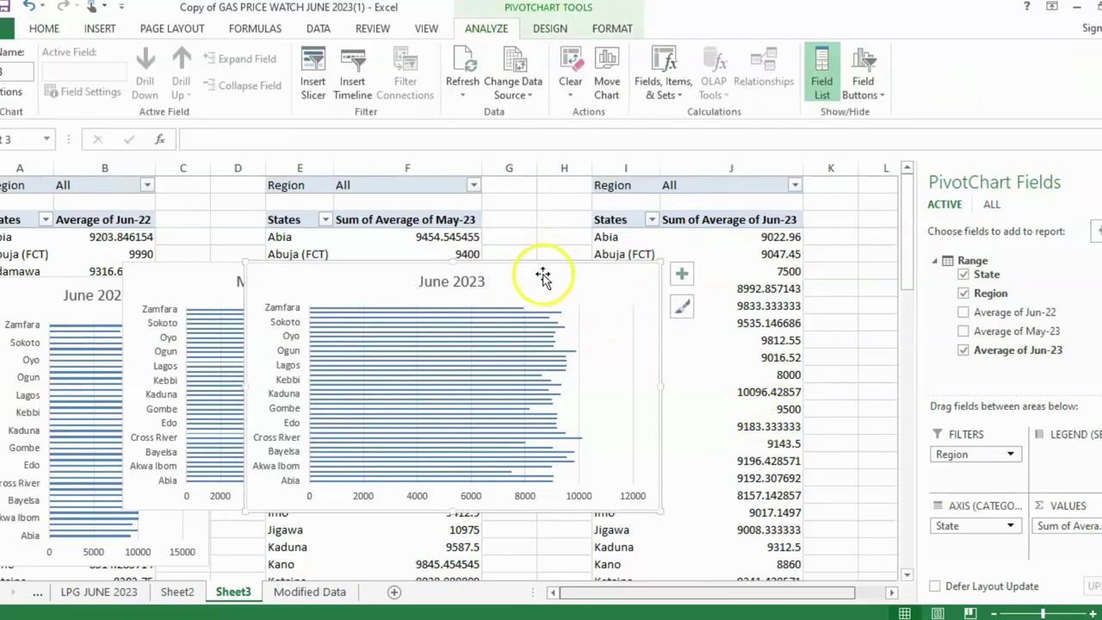
{"action": "left_click_drag", "start_coordinate": [542, 270], "coordinate": [787, 295]}
{"action": "mouse_move", "coordinate": [229, 275]}
{"action": "left_mouse_down"}
{"action": "mouse_move", "coordinate": [310, 269]}
{"action": "mouse_move", "coordinate": [305, 302]}
{"action": "mouse_move", "coordinate": [310, 288]}
{"action": "mouse_move", "coordinate": [318, 294]}
{"action": "left_mouse_up"}
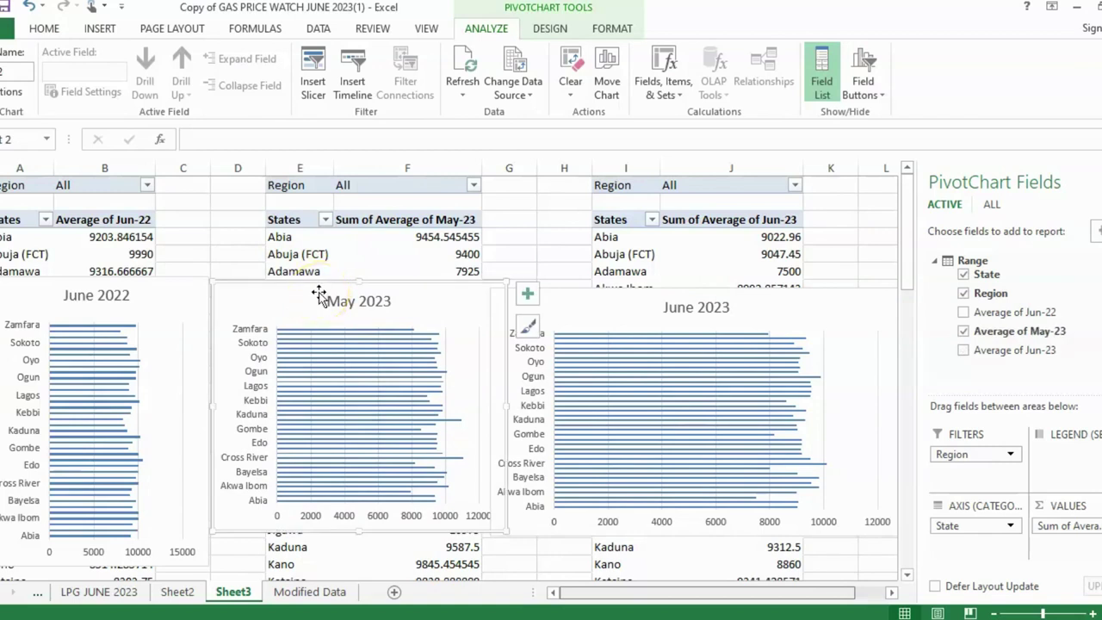
Step: Insert a Region slicer for the Average of Jun-22 PivotTable and try it with South East and North Central
{"action": "left_click", "coordinate": [111, 240]}
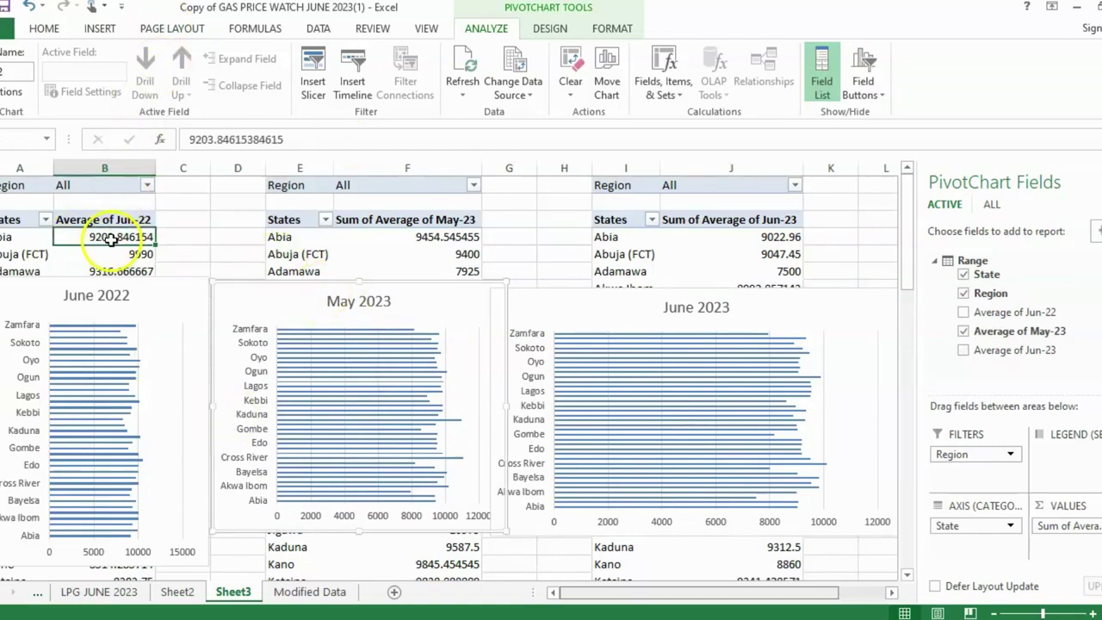
{"action": "left_click", "coordinate": [99, 28]}
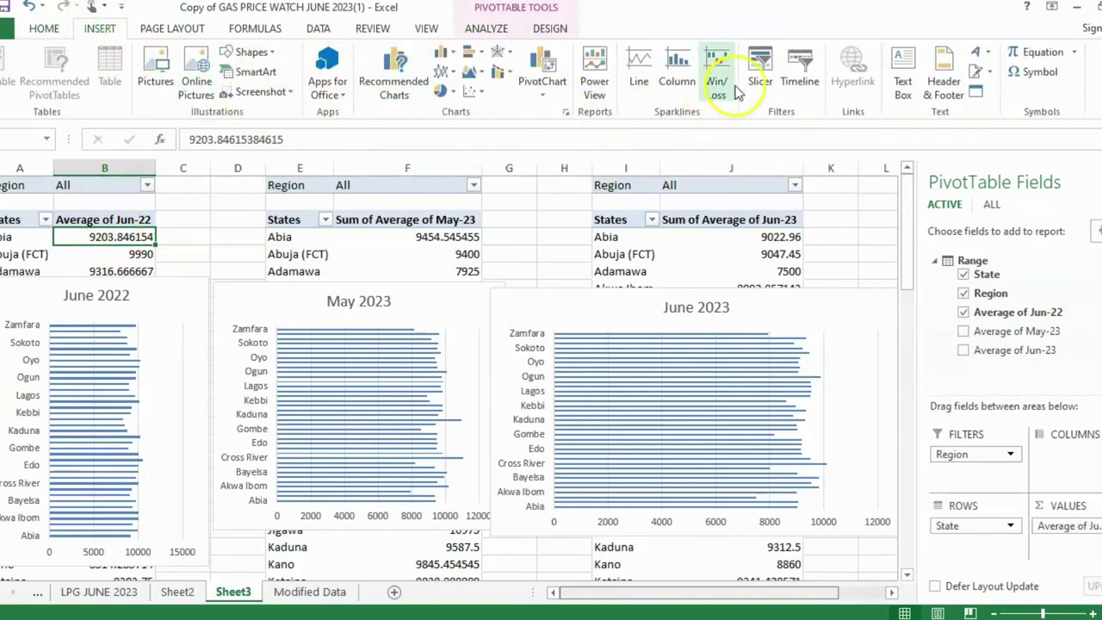
{"action": "left_click", "coordinate": [759, 69]}
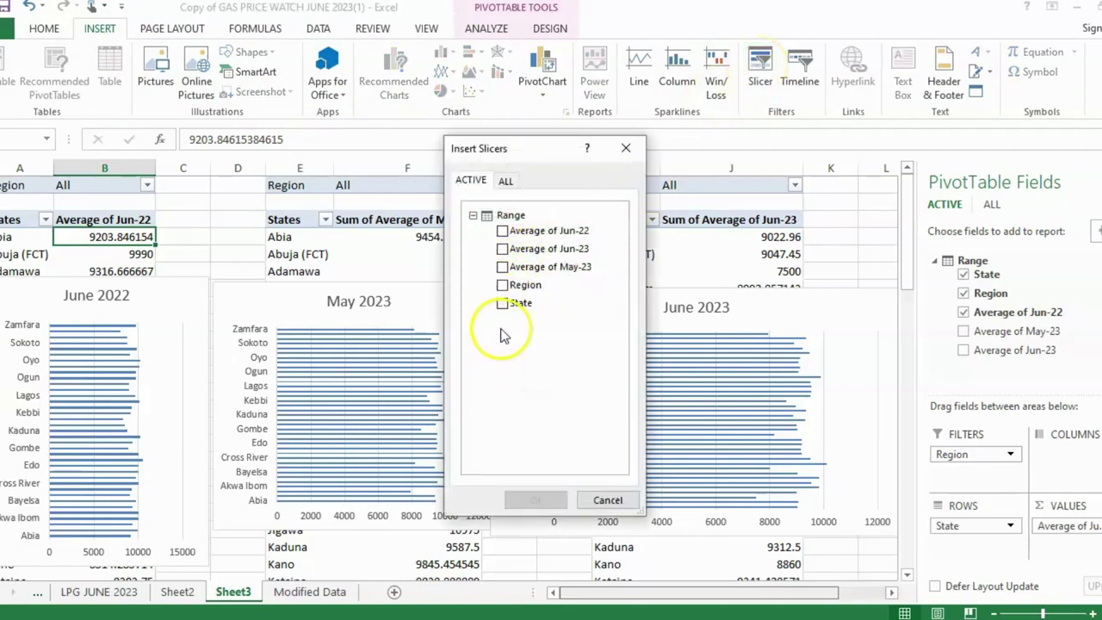
{"action": "left_click", "coordinate": [502, 285]}
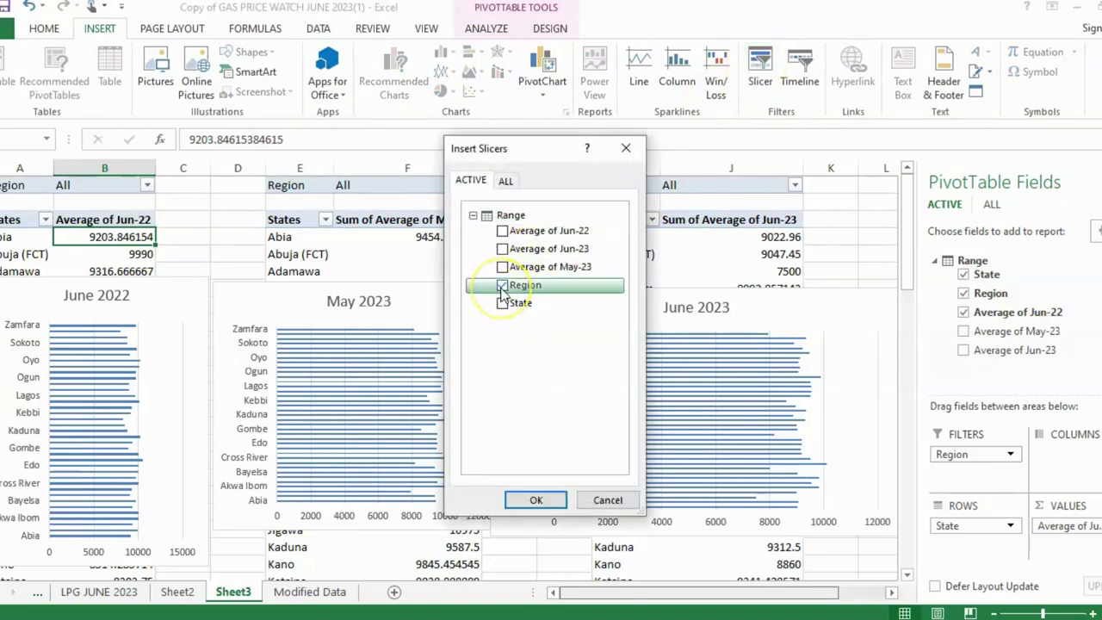
{"action": "left_click", "coordinate": [535, 500]}
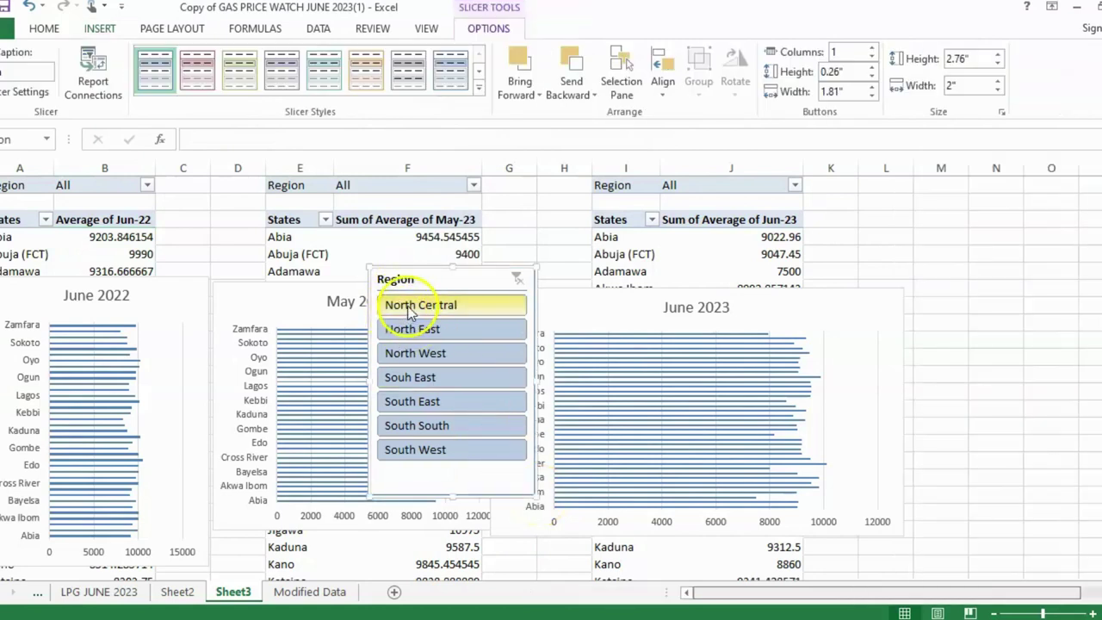
{"action": "left_click", "coordinate": [412, 402]}
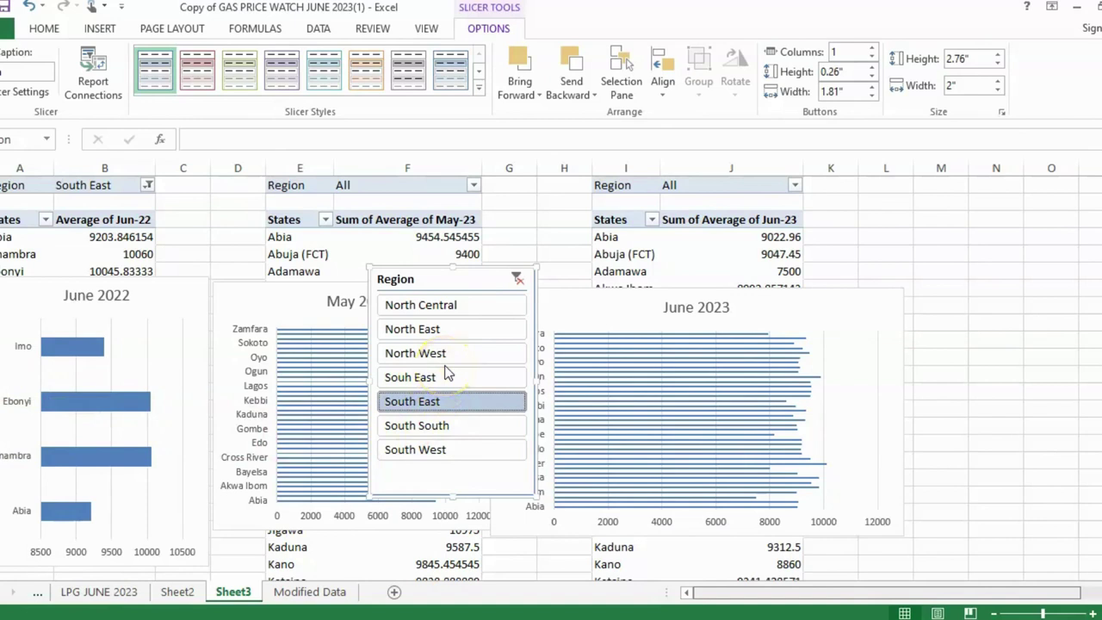
{"action": "left_click", "coordinate": [435, 308]}
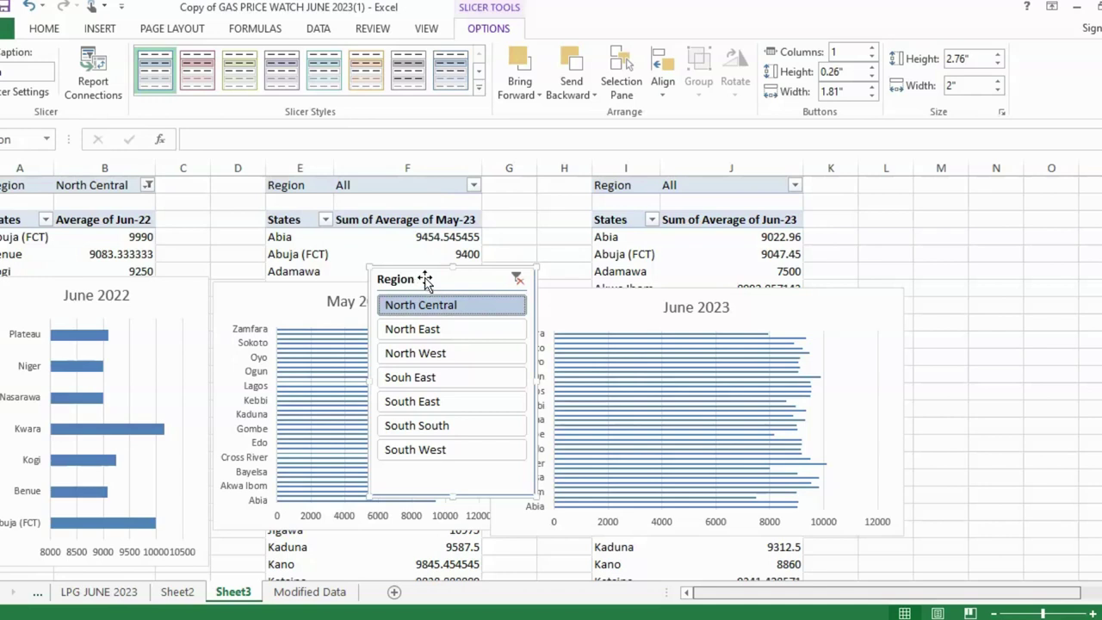
Step: Extend the Region slicer's report connections to PivotTable1, PivotTable3 and PivotTable4
{"action": "right_click", "coordinate": [424, 277]}
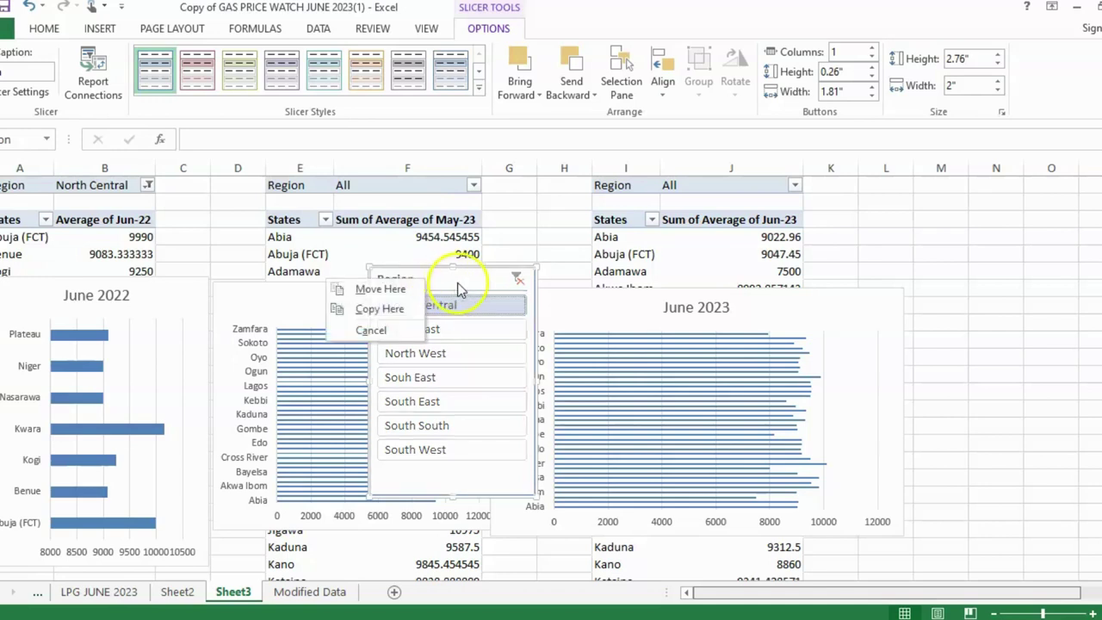
{"action": "left_click", "coordinate": [460, 287]}
{"action": "right_click", "coordinate": [462, 279]}
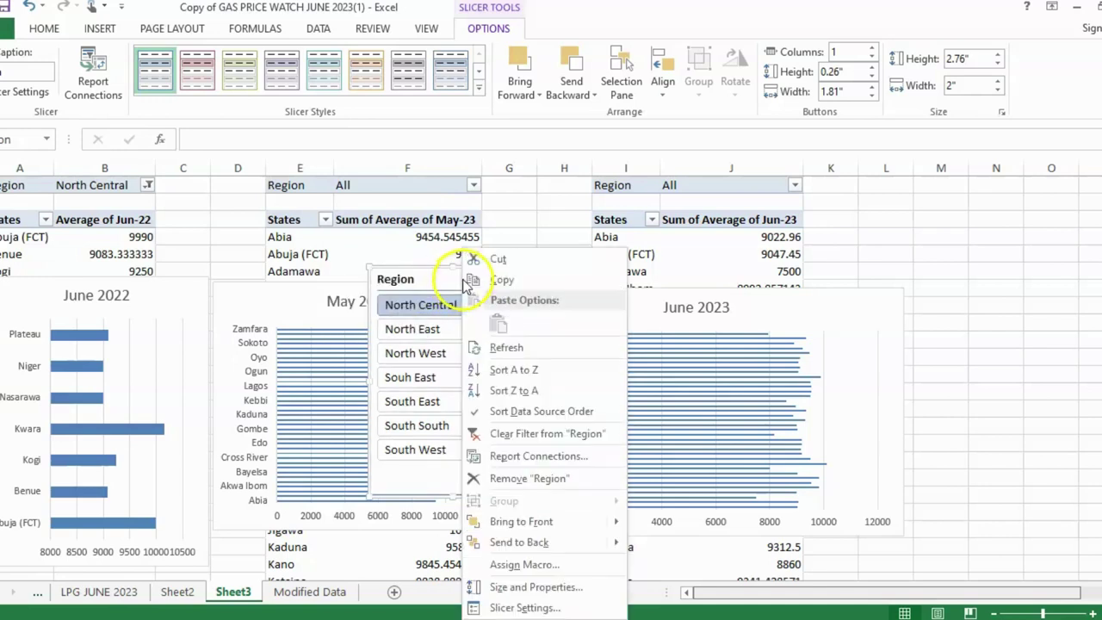
{"action": "left_click", "coordinate": [534, 457]}
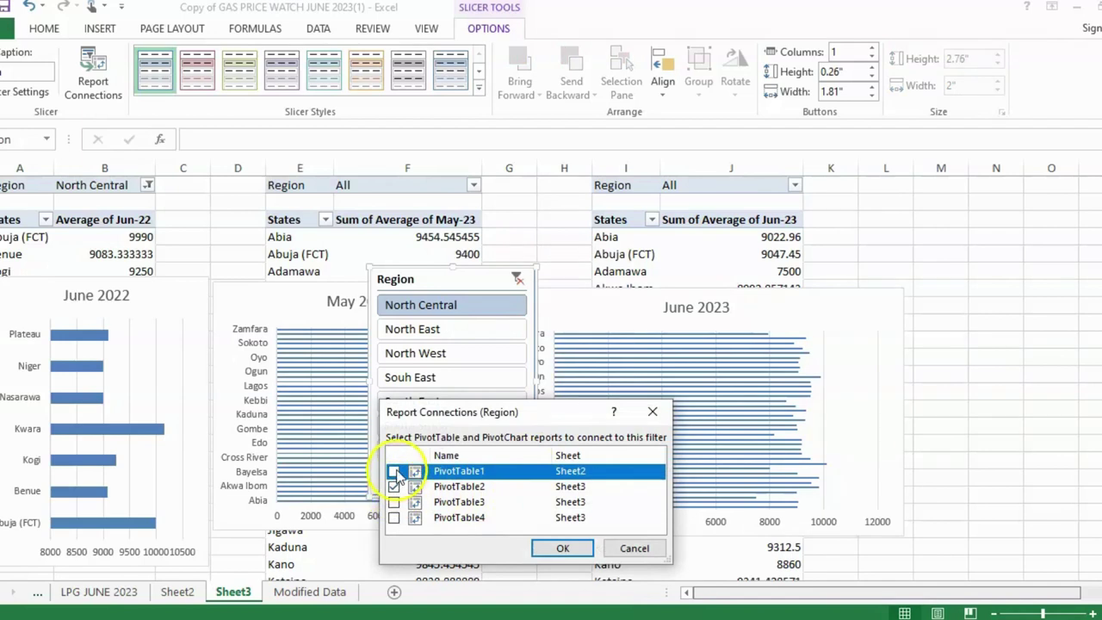
{"action": "left_click", "coordinate": [393, 502]}
{"action": "left_click", "coordinate": [394, 517]}
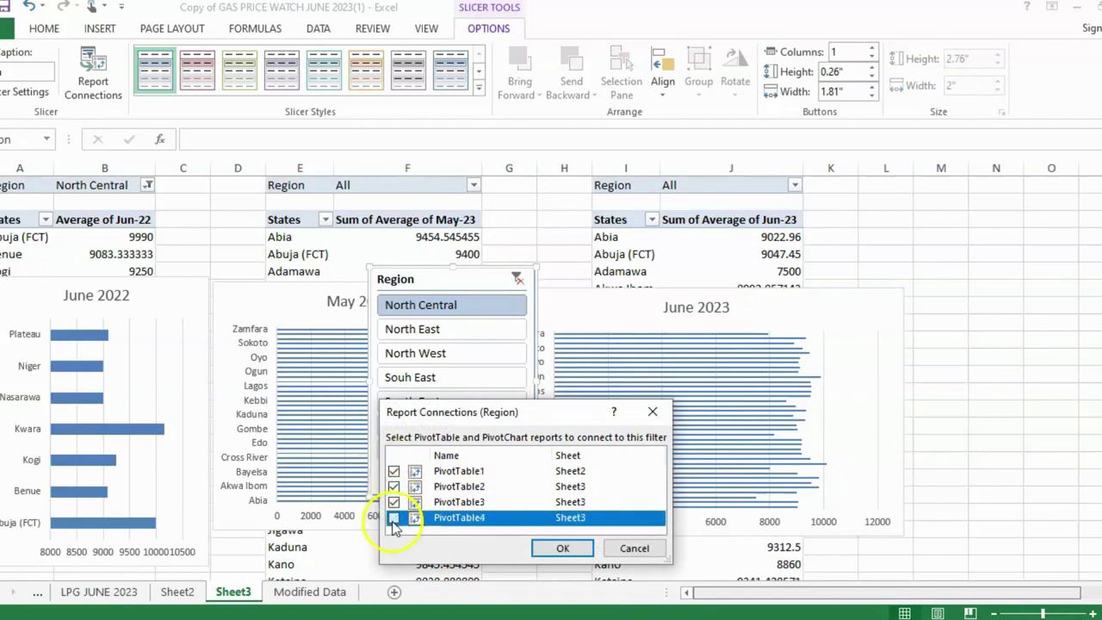
{"action": "left_click", "coordinate": [560, 549]}
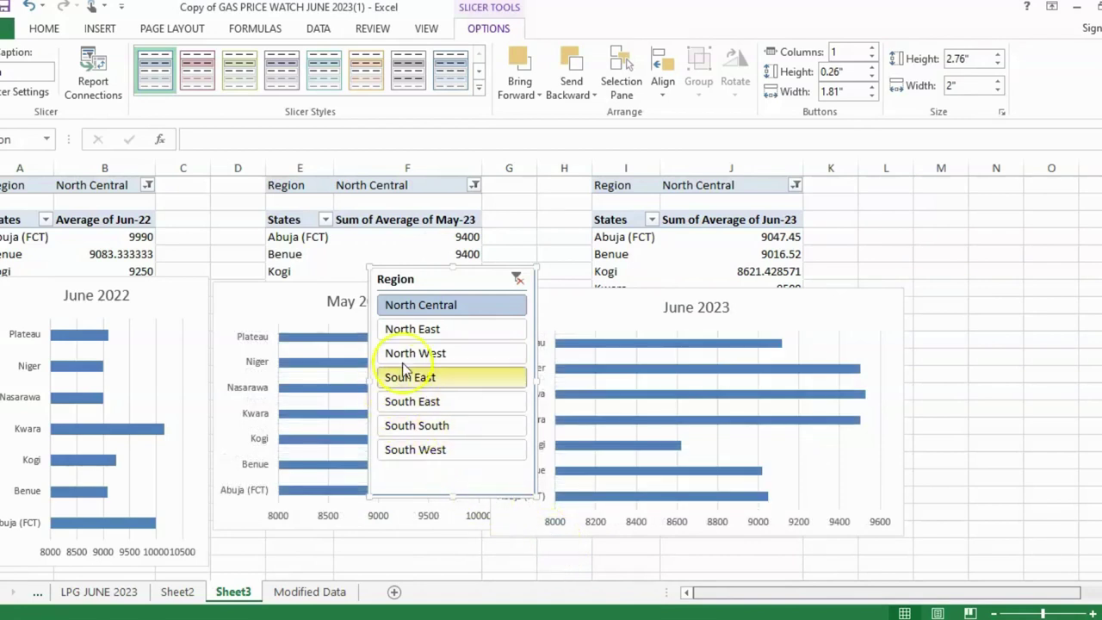
Step: Move the Region slicer beside the June 2023 chart and filter by Souh East, North West, South South and South West in turn
{"action": "left_click_drag", "start_coordinate": [447, 278], "coordinate": [1016, 253]}
{"action": "left_click", "coordinate": [1006, 360]}
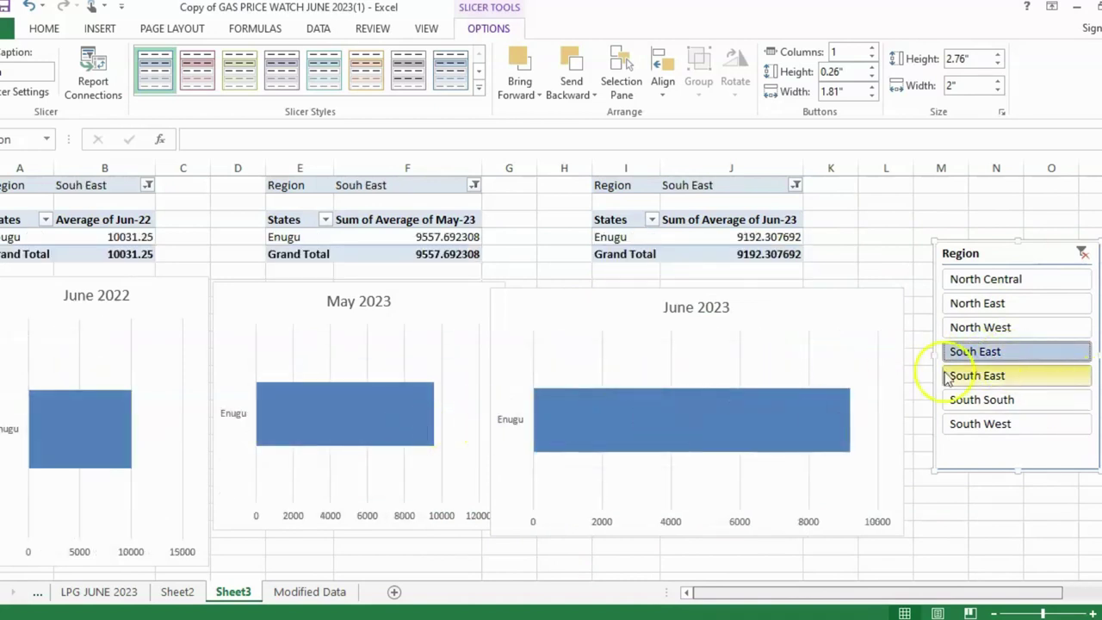
{"action": "left_click", "coordinate": [973, 329]}
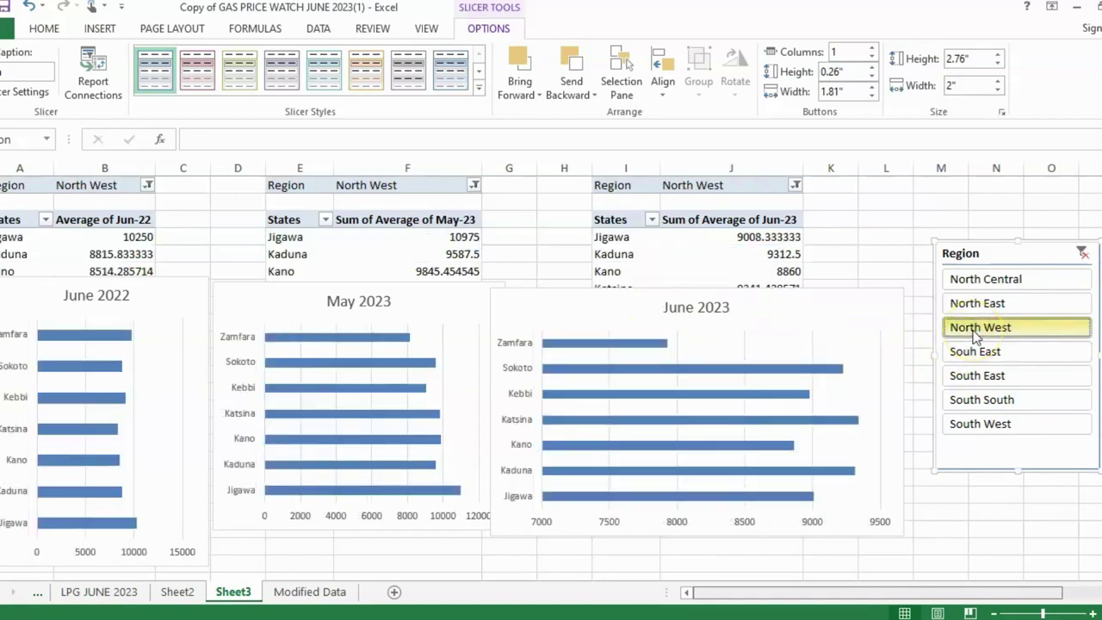
{"action": "left_click", "coordinate": [978, 400]}
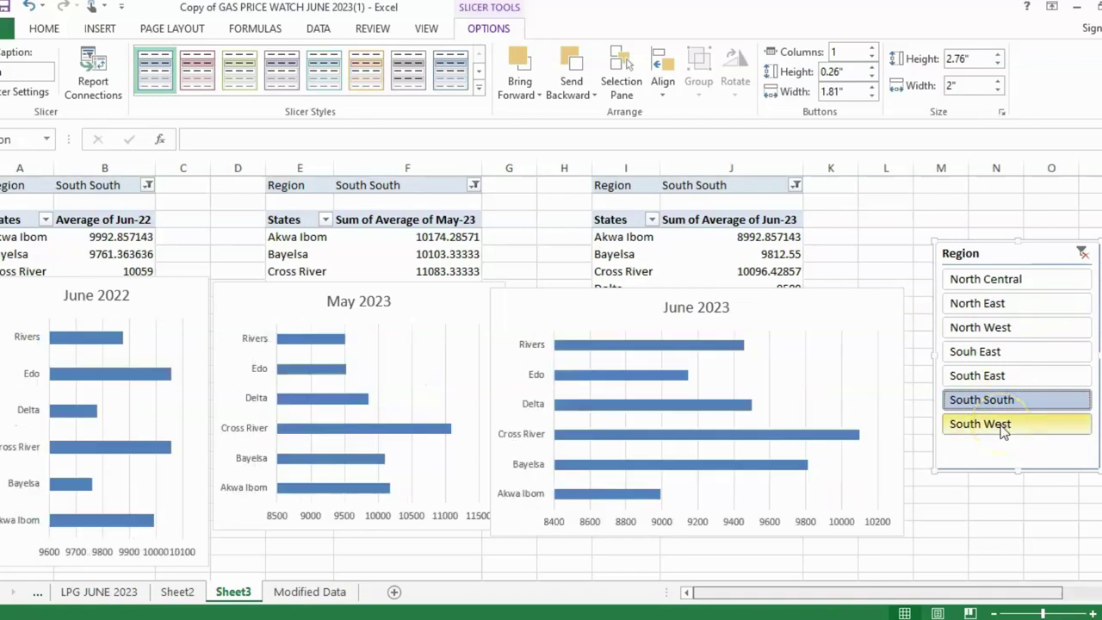
{"action": "left_click", "coordinate": [1001, 425]}
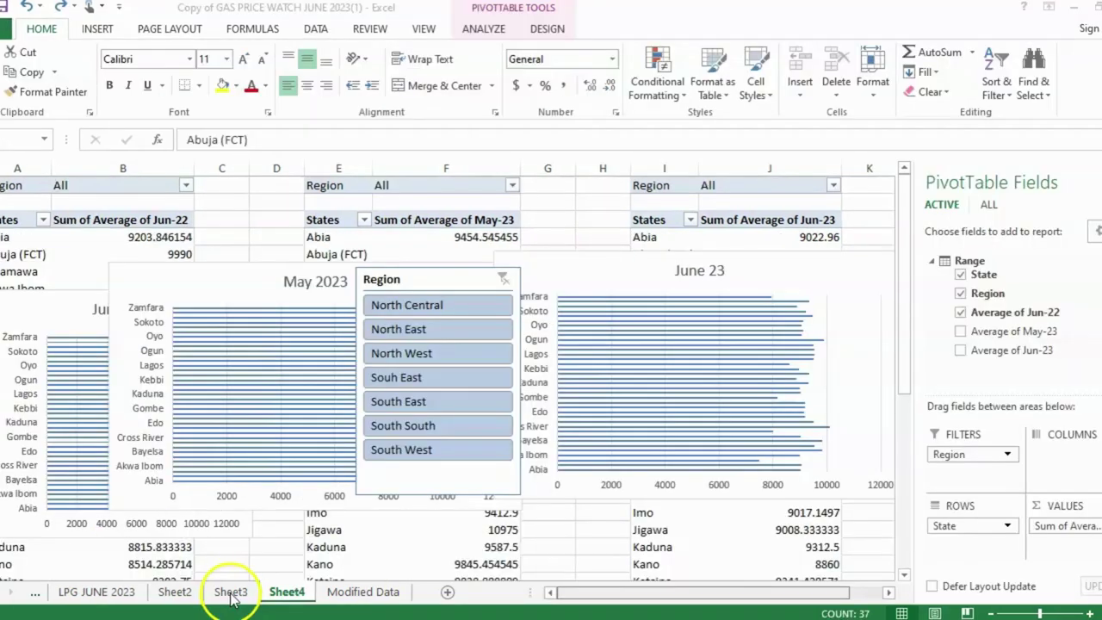
Step: Compare the Souh East slicer result on Sheet3 with Enugu's region entry in the Modified Data sheet
{"action": "left_click", "coordinate": [233, 593]}
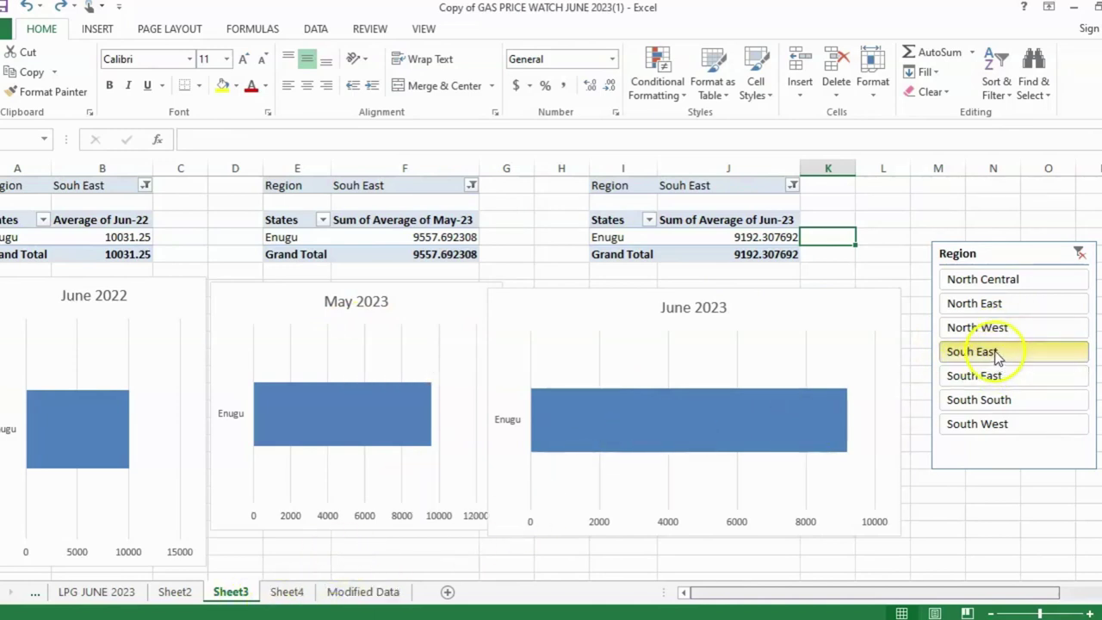
{"action": "left_click", "coordinate": [365, 593]}
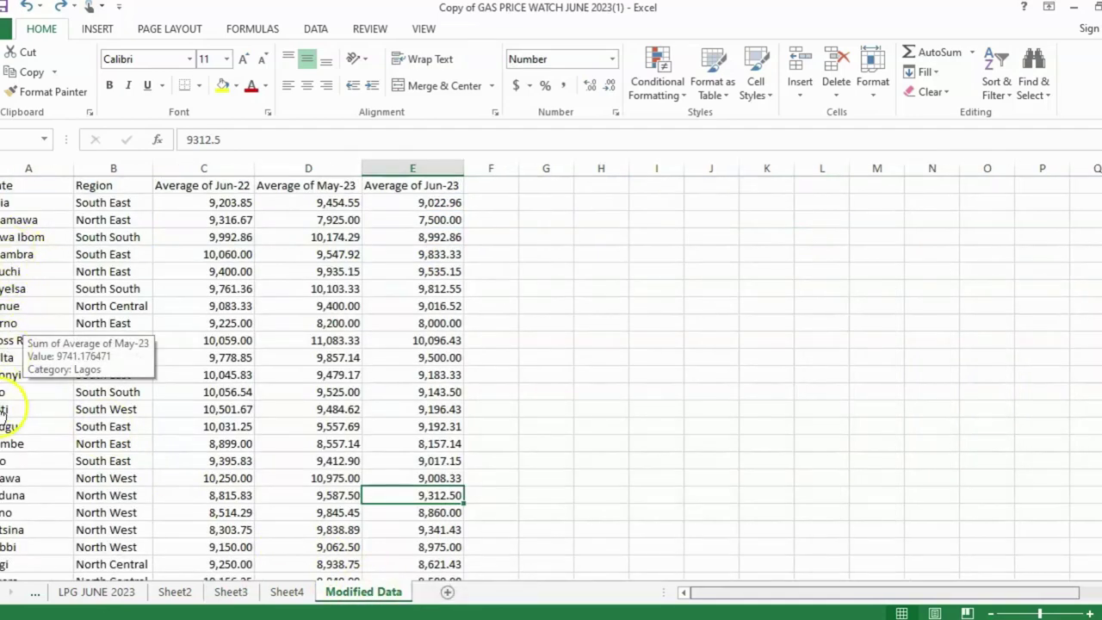
{"action": "left_click", "coordinate": [90, 428]}
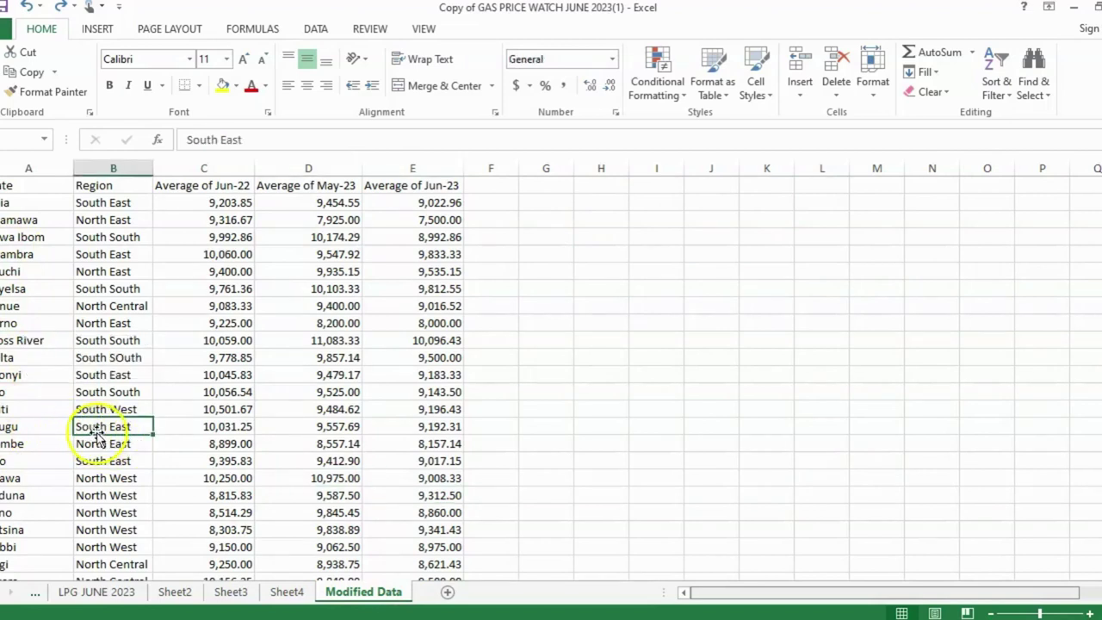
Step: Refresh the Region slicer on Sheet3 and filter the PivotTables and charts by South East, followed by North Central
{"action": "left_click", "coordinate": [232, 593]}
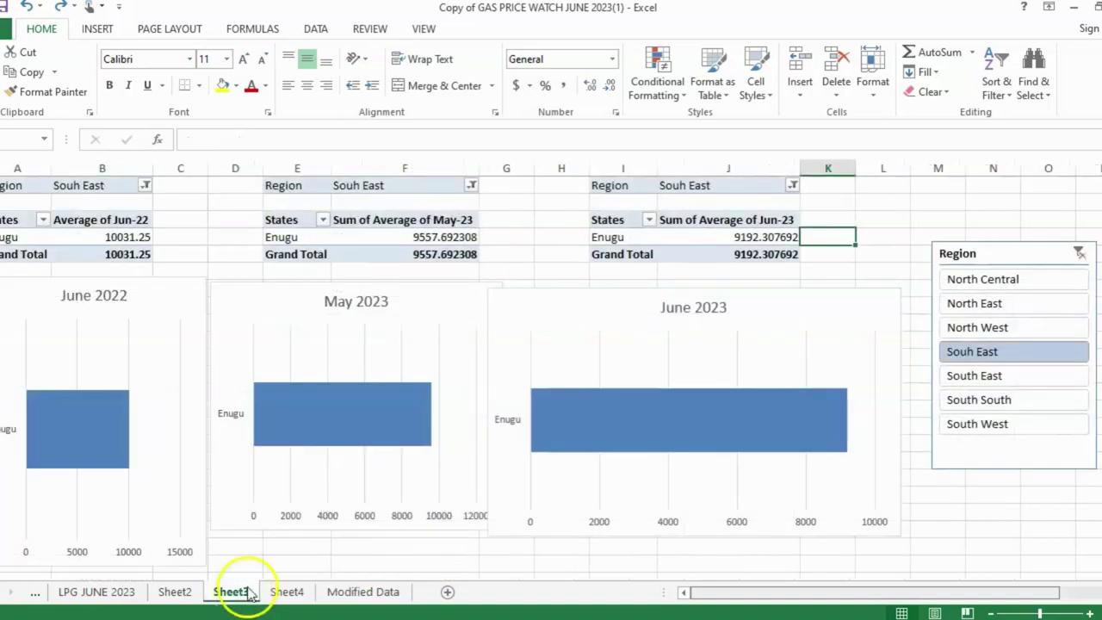
{"action": "right_click", "coordinate": [1054, 444]}
{"action": "left_click", "coordinate": [1044, 257]}
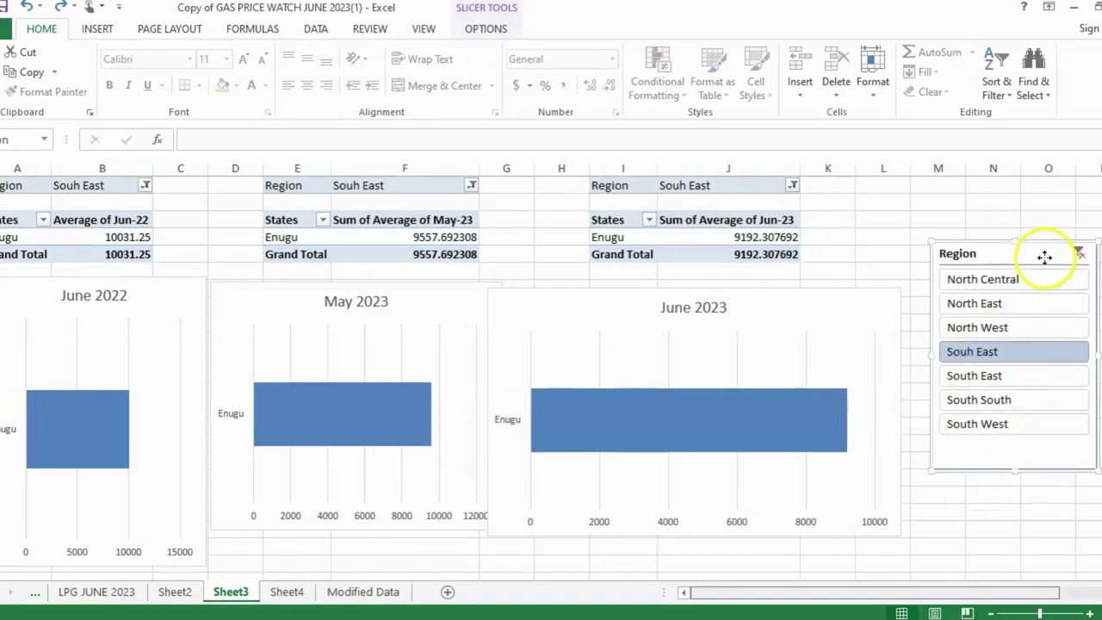
{"action": "right_click", "coordinate": [1046, 259]}
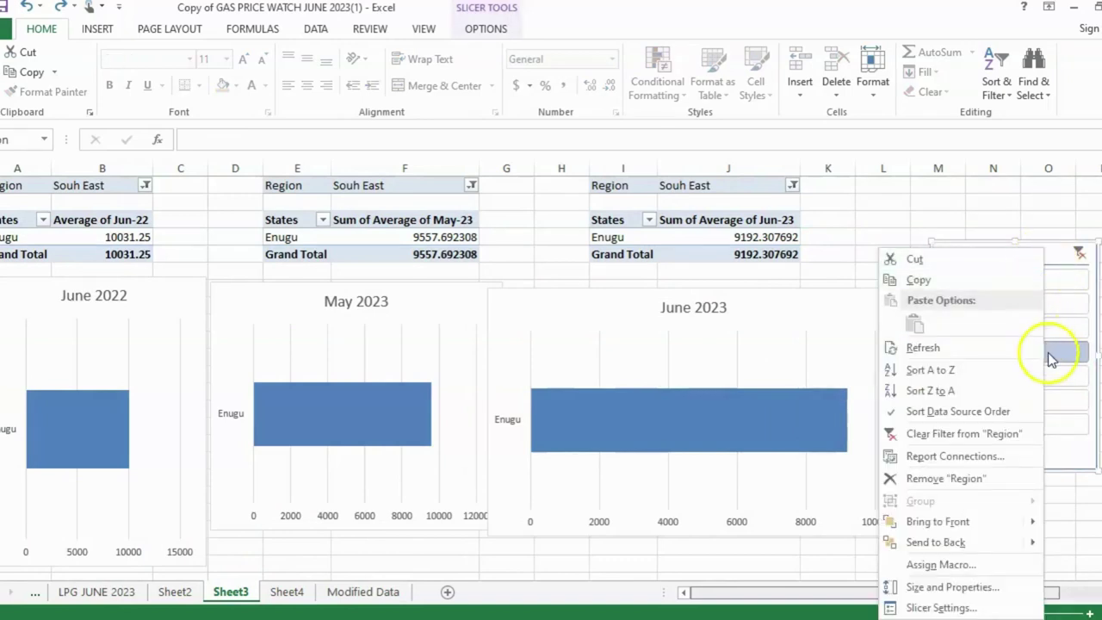
{"action": "left_click", "coordinate": [928, 349]}
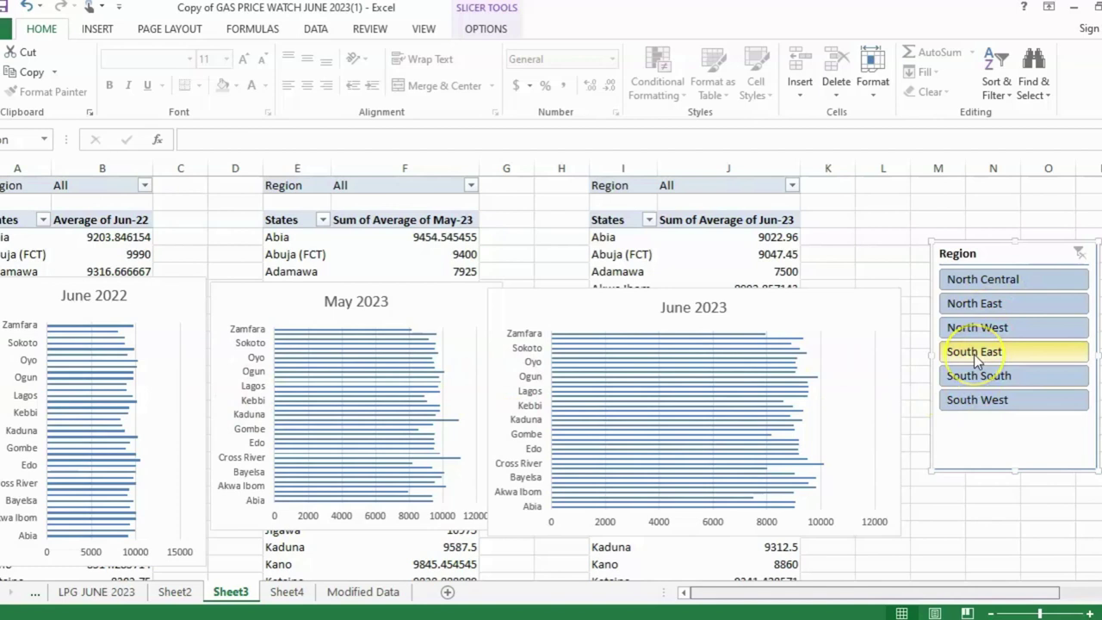
{"action": "left_click", "coordinate": [977, 353]}
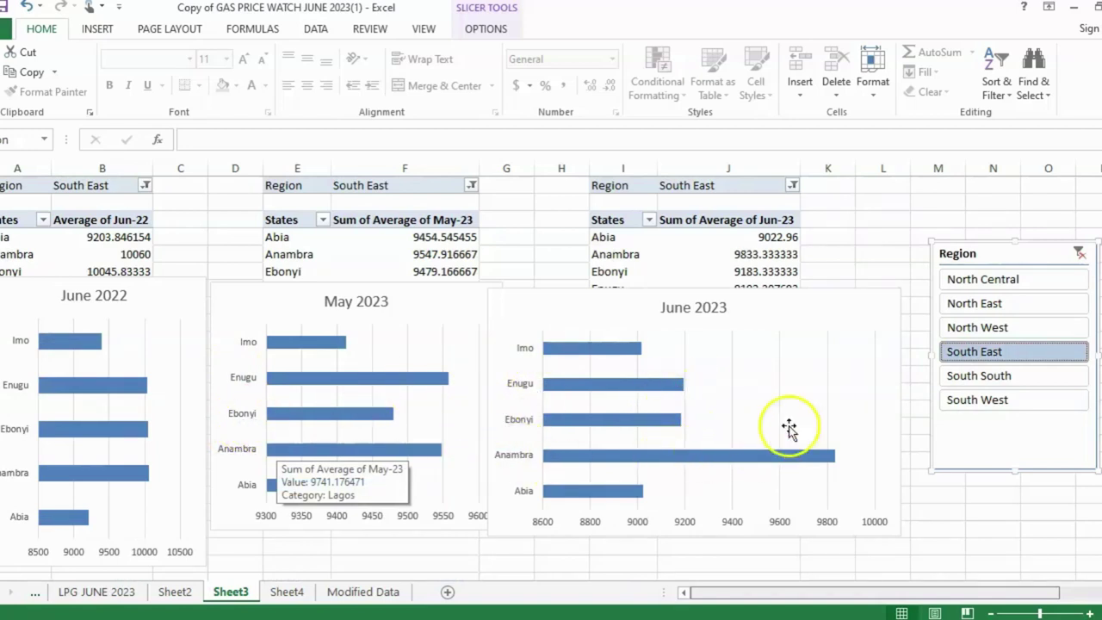
{"action": "left_click", "coordinate": [976, 280]}
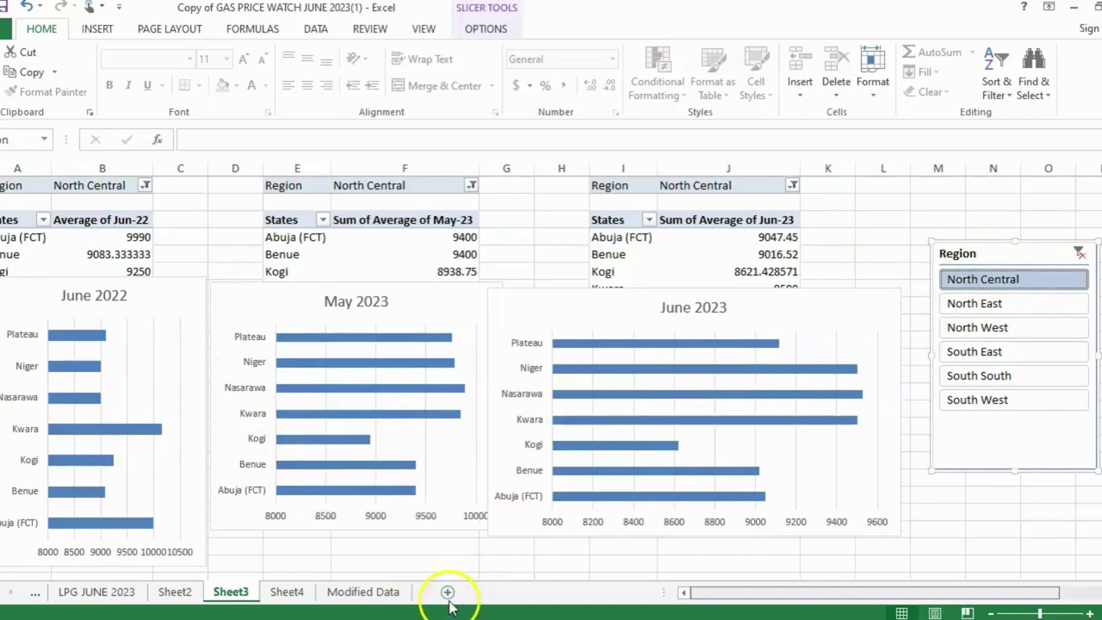
Step: Rename Sheet3 as Charts
{"action": "right_click", "coordinate": [241, 594]}
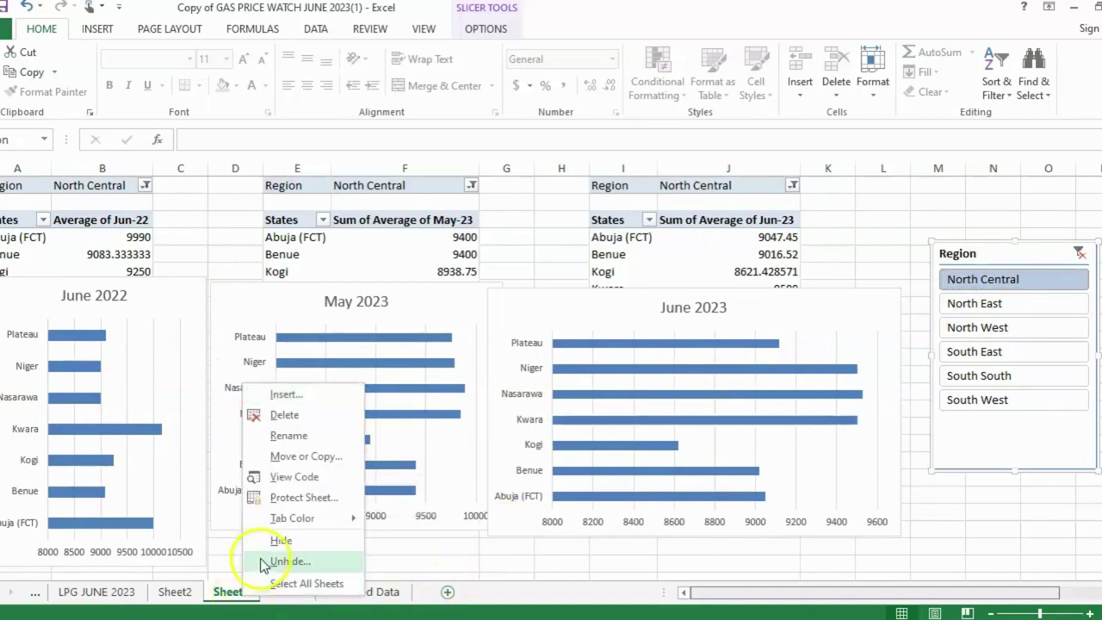
{"action": "left_click", "coordinate": [289, 434]}
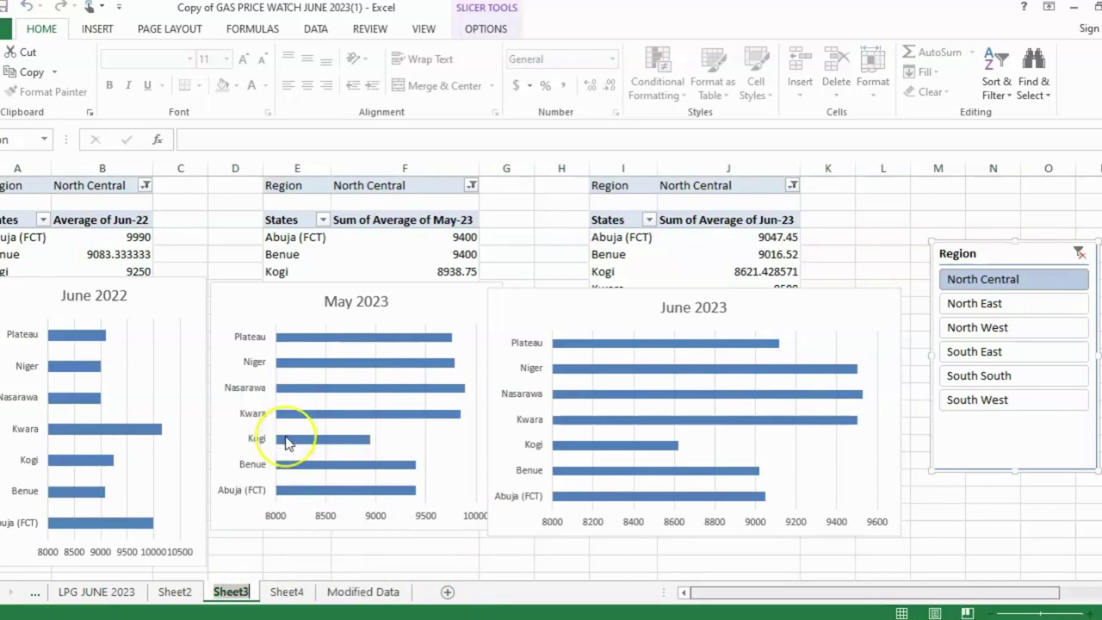
{"action": "mouse_move", "coordinate": [288, 442]}
{"action": "type", "text": "Charts"}
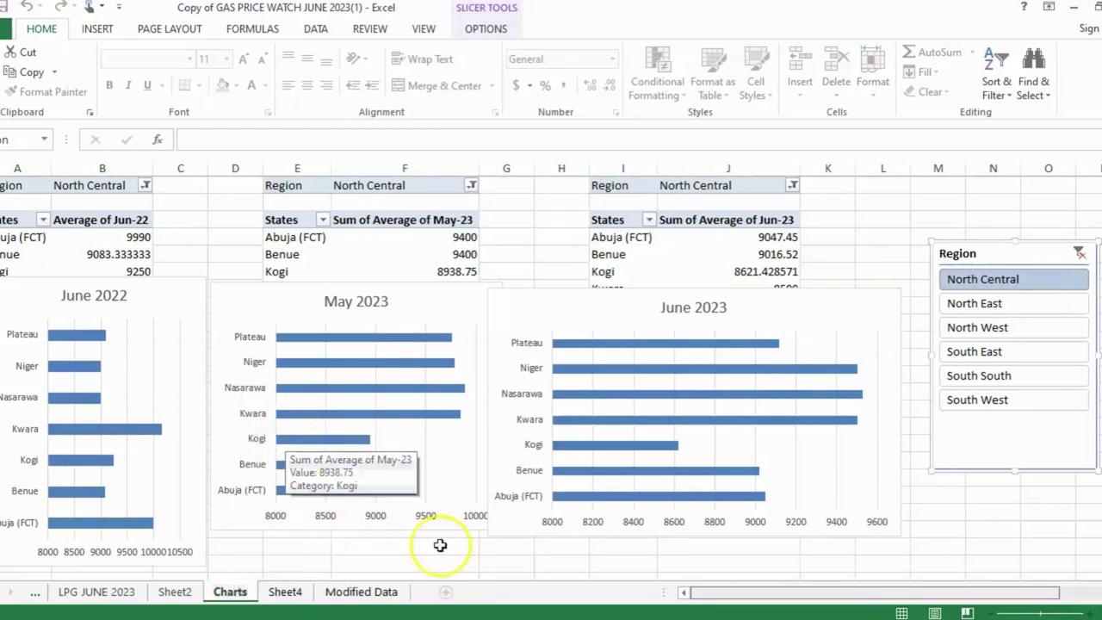
Step: Add a new worksheet after the Charts sheet and name it Dashboard
{"action": "left_click", "coordinate": [450, 593]}
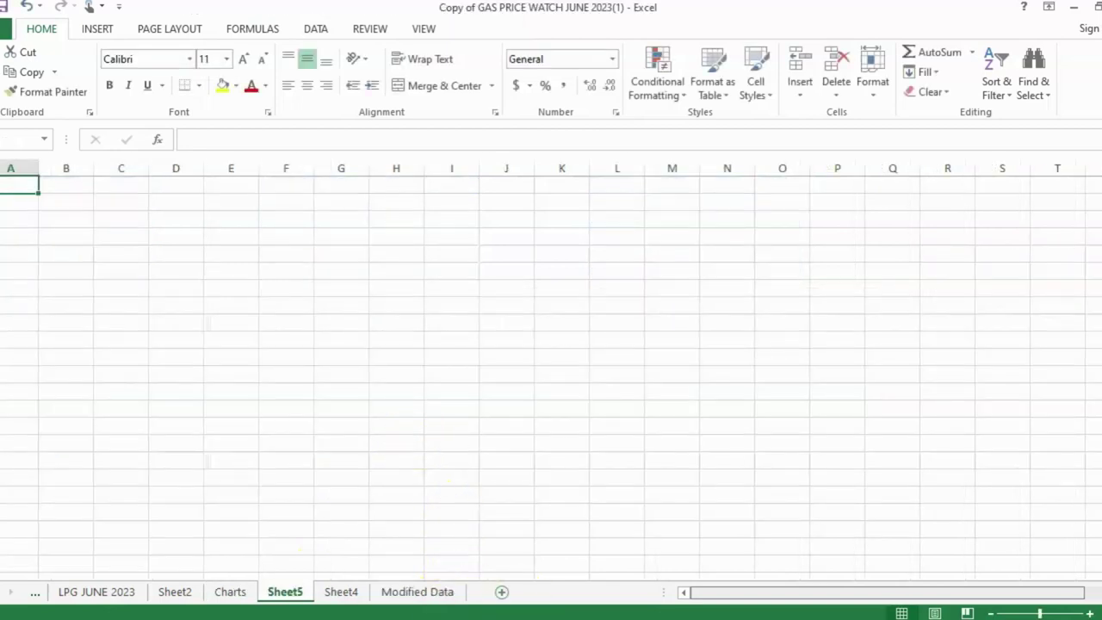
{"action": "right_click", "coordinate": [285, 594]}
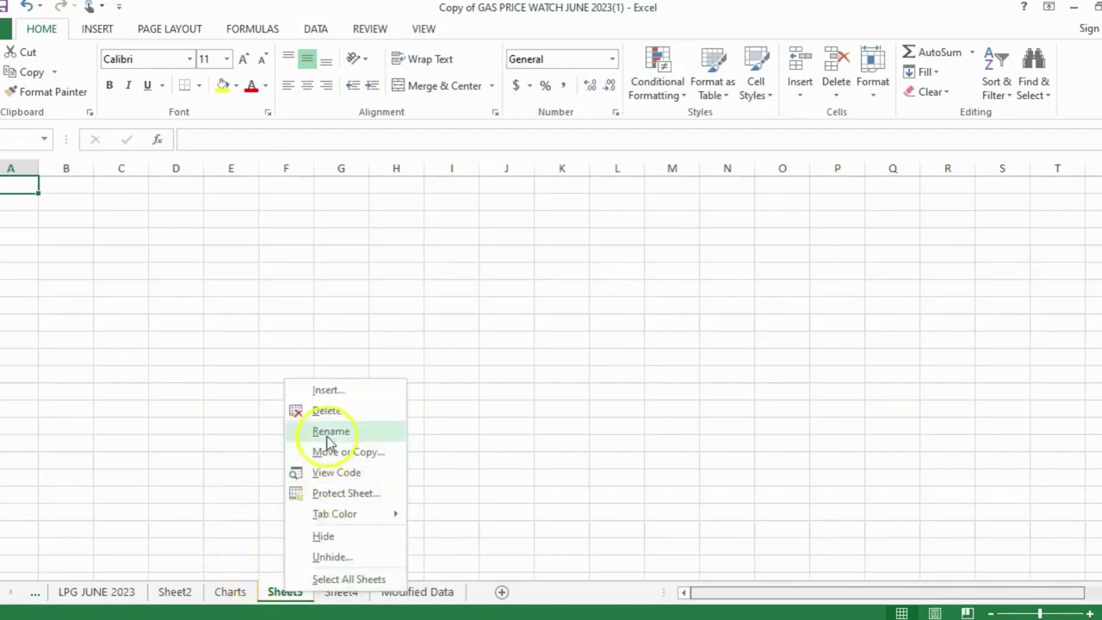
{"action": "key", "text": "Escape"}
{"action": "type", "text": "Dashb"}
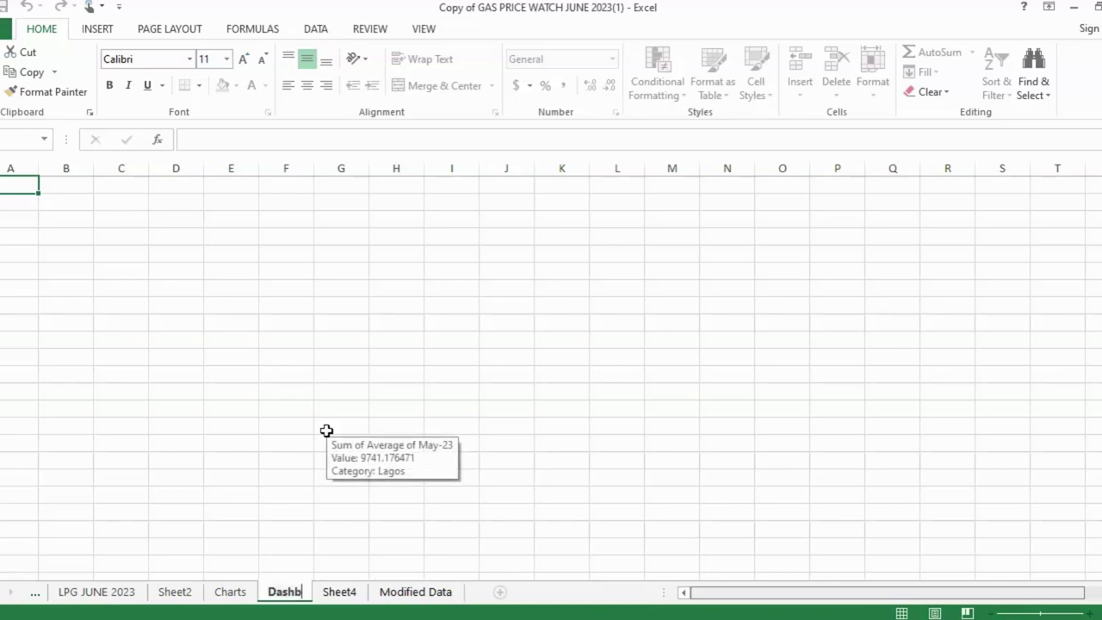
{"action": "type", "text": "oard"}
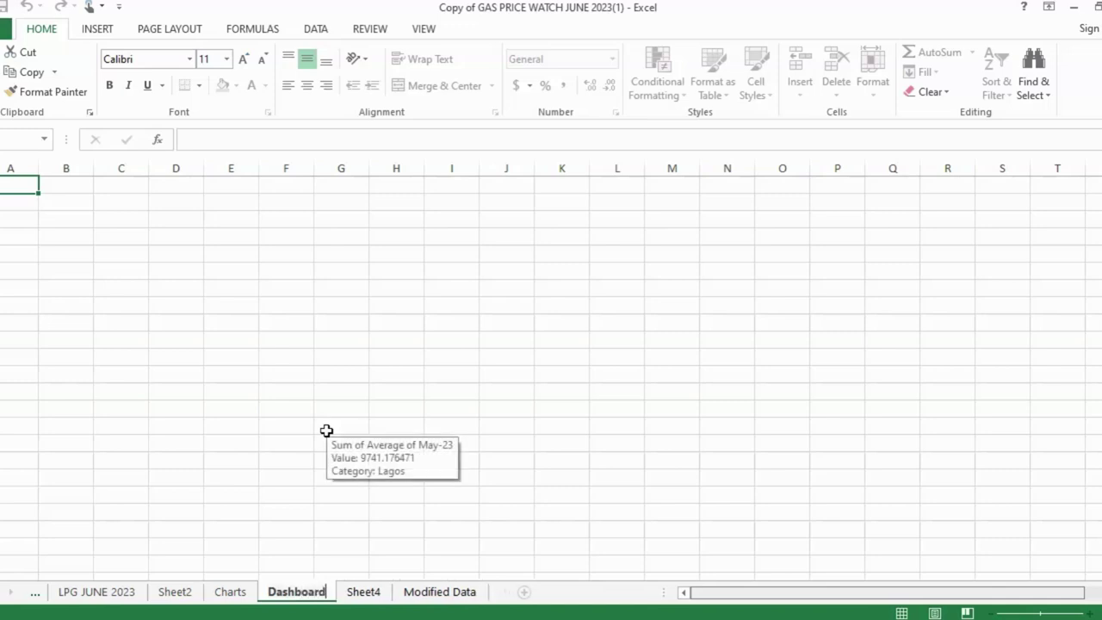
{"action": "left_click", "coordinate": [354, 341]}
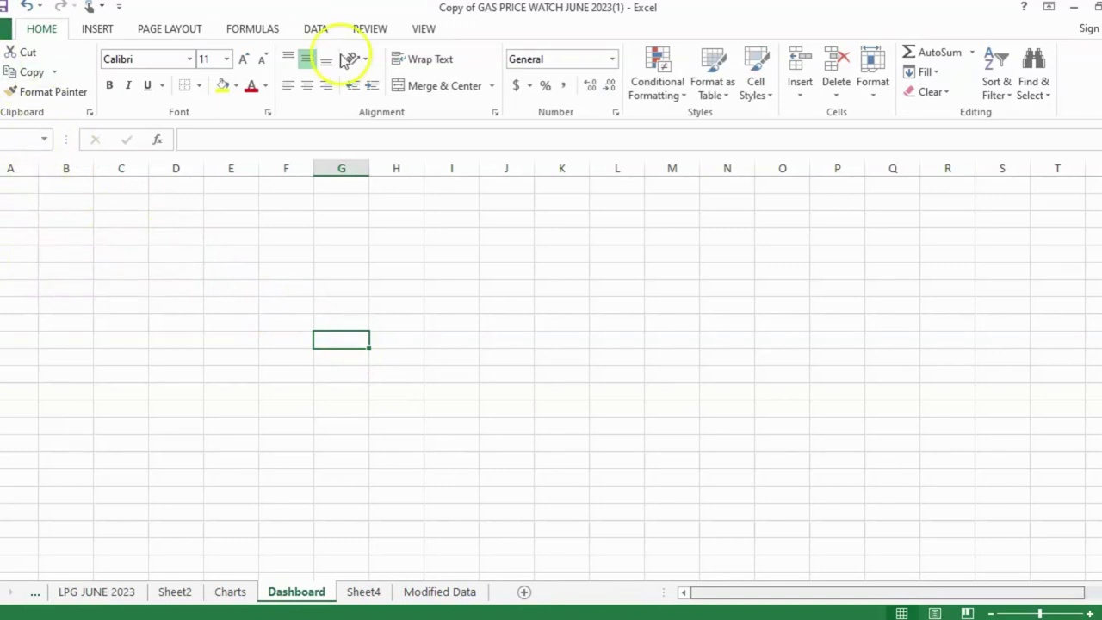
Step: Hide the row and column headings, formula bar and gridlines on the Dashboard sheet
{"action": "left_click", "coordinate": [425, 29]}
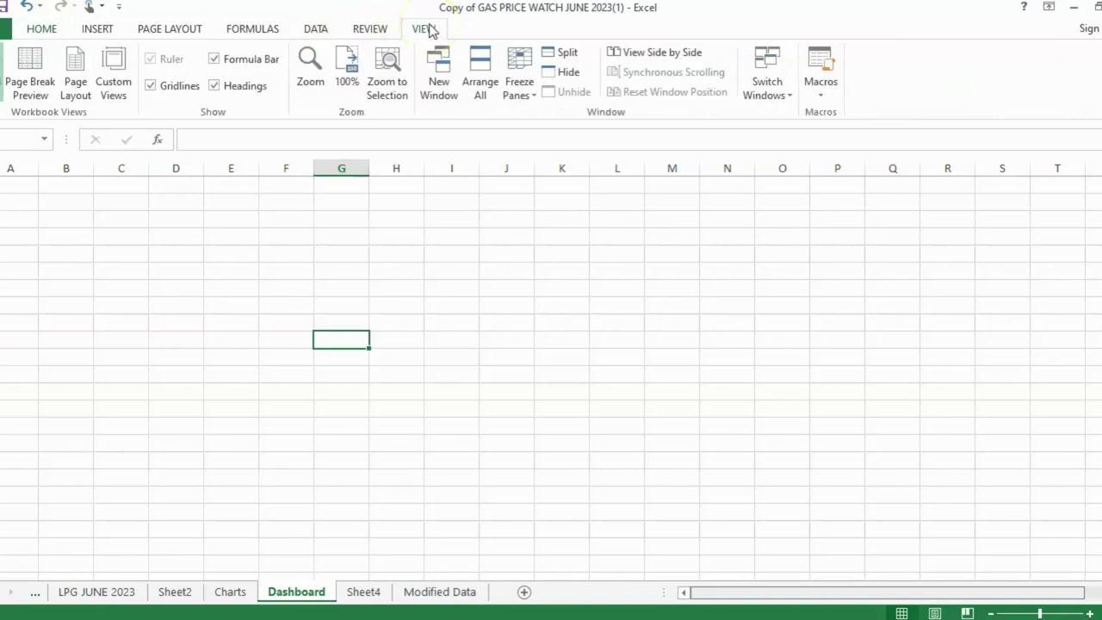
{"action": "left_click", "coordinate": [214, 86]}
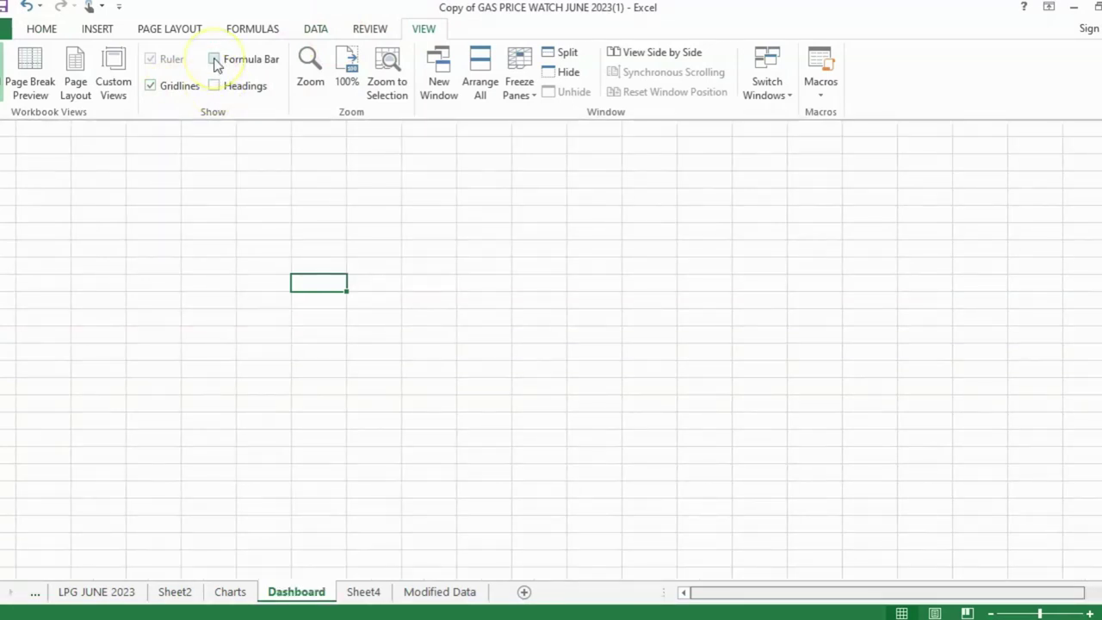
{"action": "left_click", "coordinate": [150, 86]}
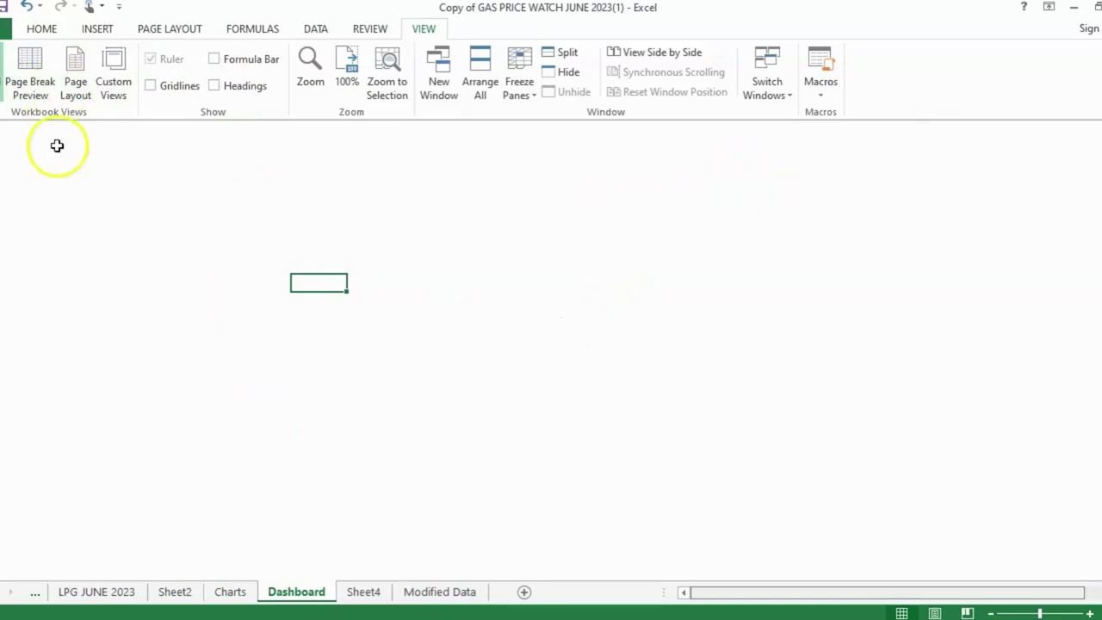
Step: Apply the Facet theme to the workbook and set its theme colours to Green
{"action": "left_click", "coordinate": [41, 29]}
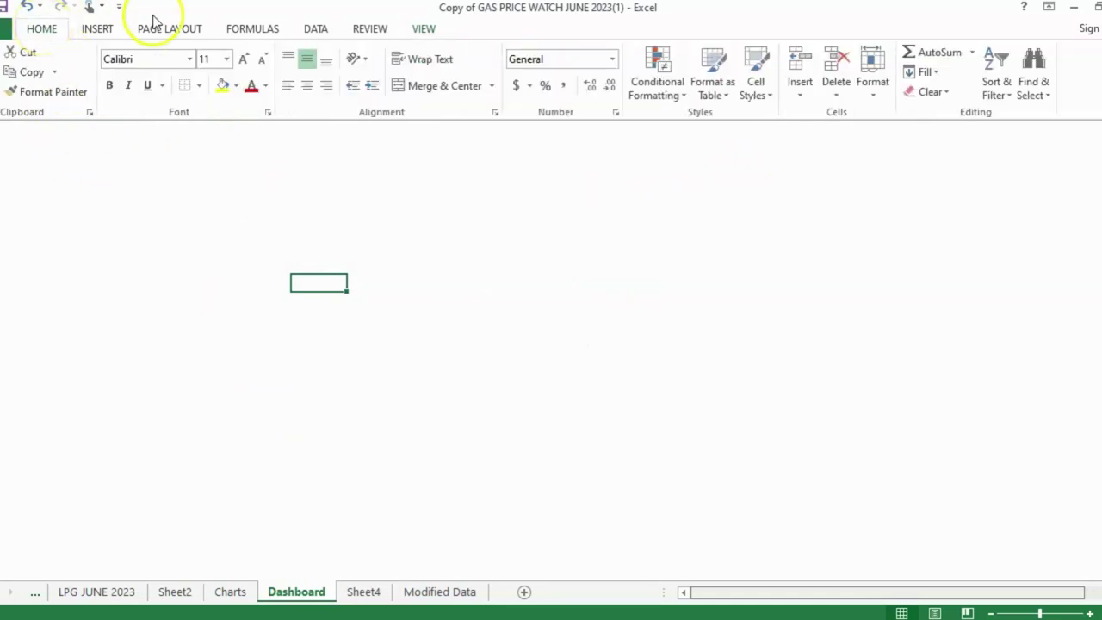
{"action": "left_click", "coordinate": [179, 31]}
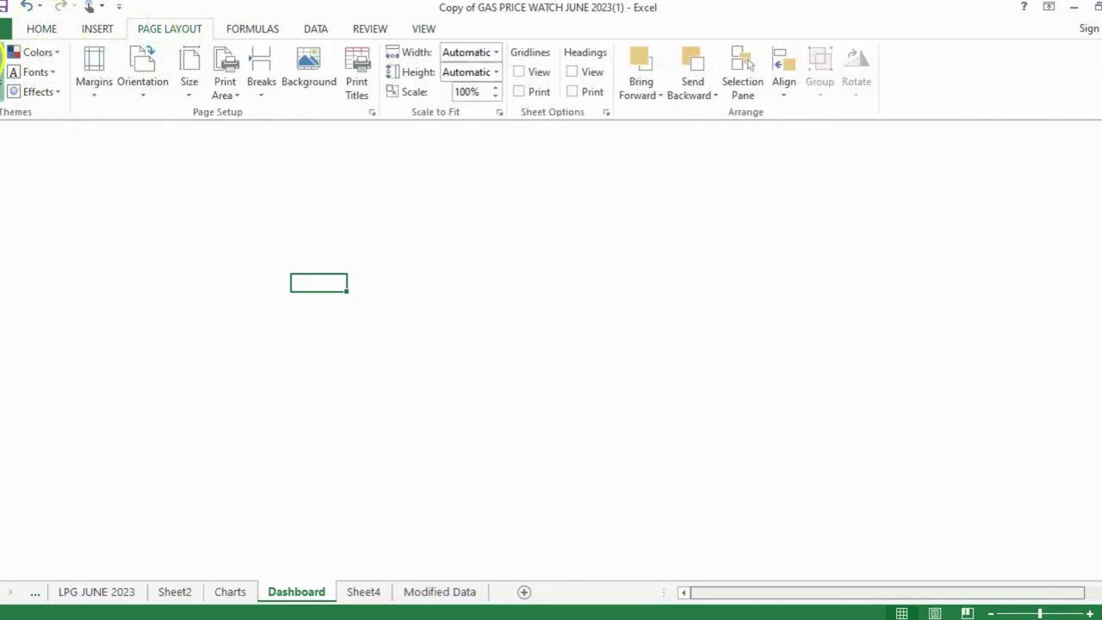
{"action": "left_click", "coordinate": [2, 69]}
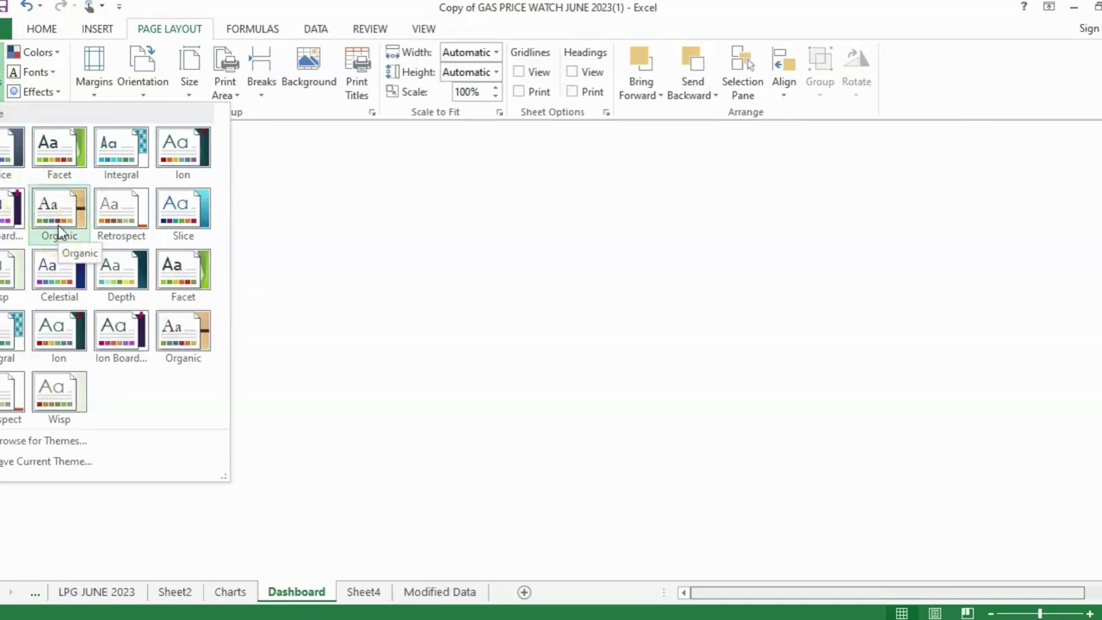
{"action": "left_click", "coordinate": [109, 272]}
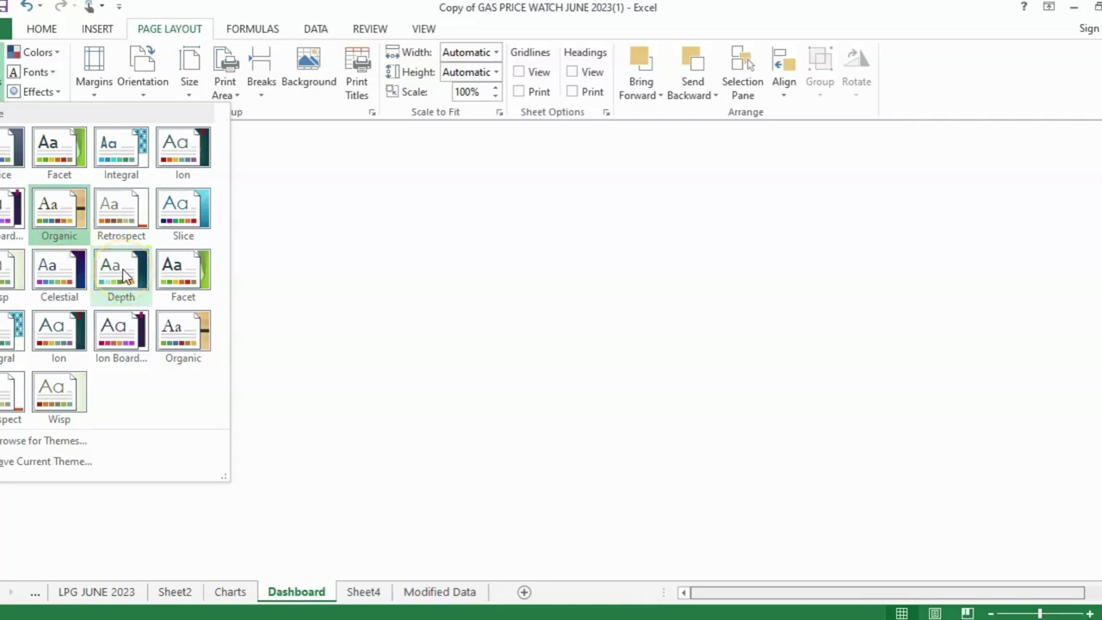
{"action": "left_click", "coordinate": [185, 265]}
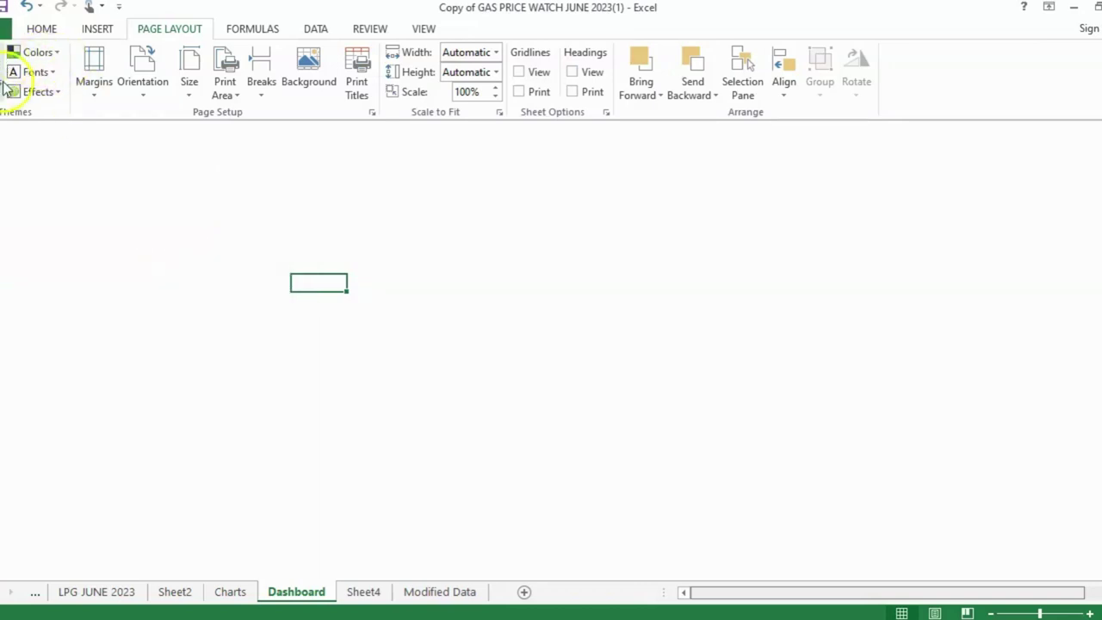
{"action": "left_click", "coordinate": [36, 53]}
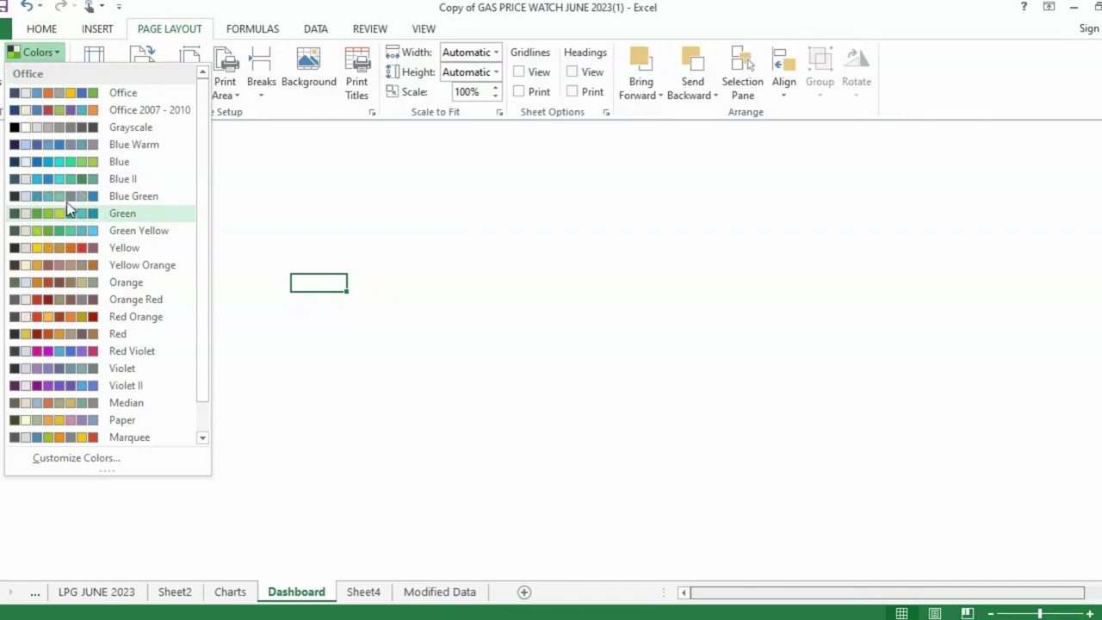
{"action": "left_click", "coordinate": [72, 218]}
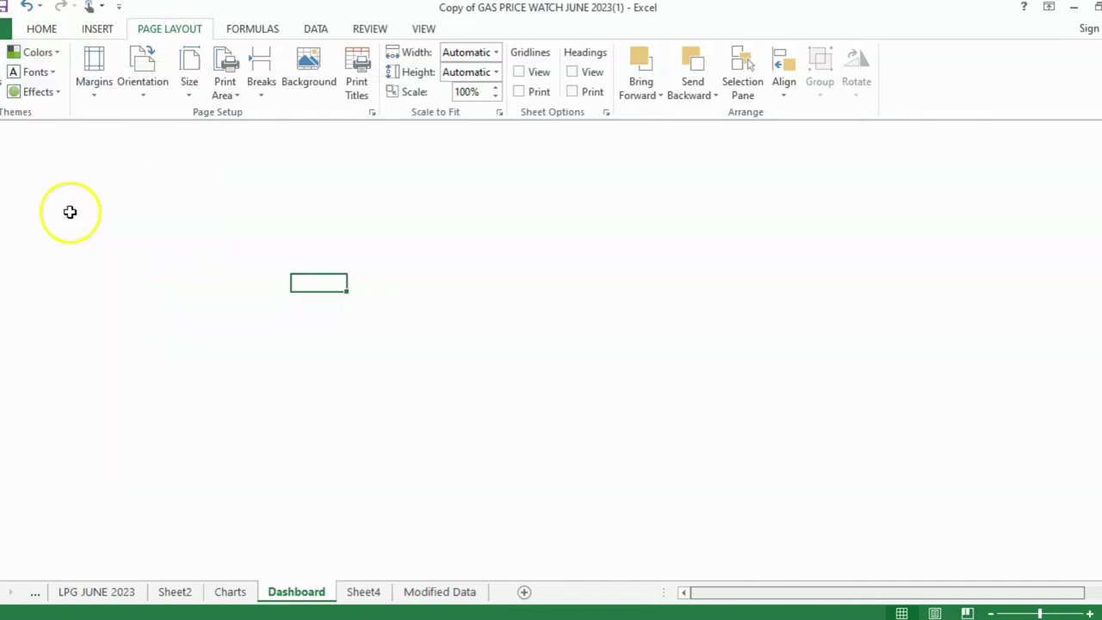
Step: Draw a rounded rectangle banner about 12.01 by 0.63 inches across the top of the Dashboard sheet and give it a green outline style
{"action": "mouse_move", "coordinate": [71, 212]}
{"action": "left_click", "coordinate": [91, 30]}
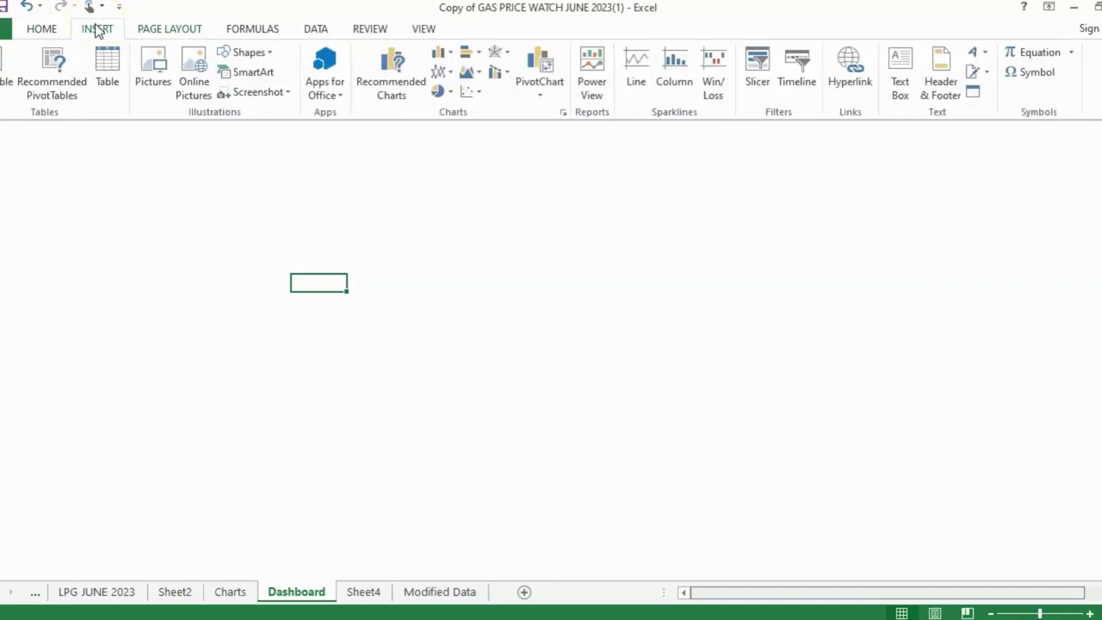
{"action": "left_click", "coordinate": [252, 53]}
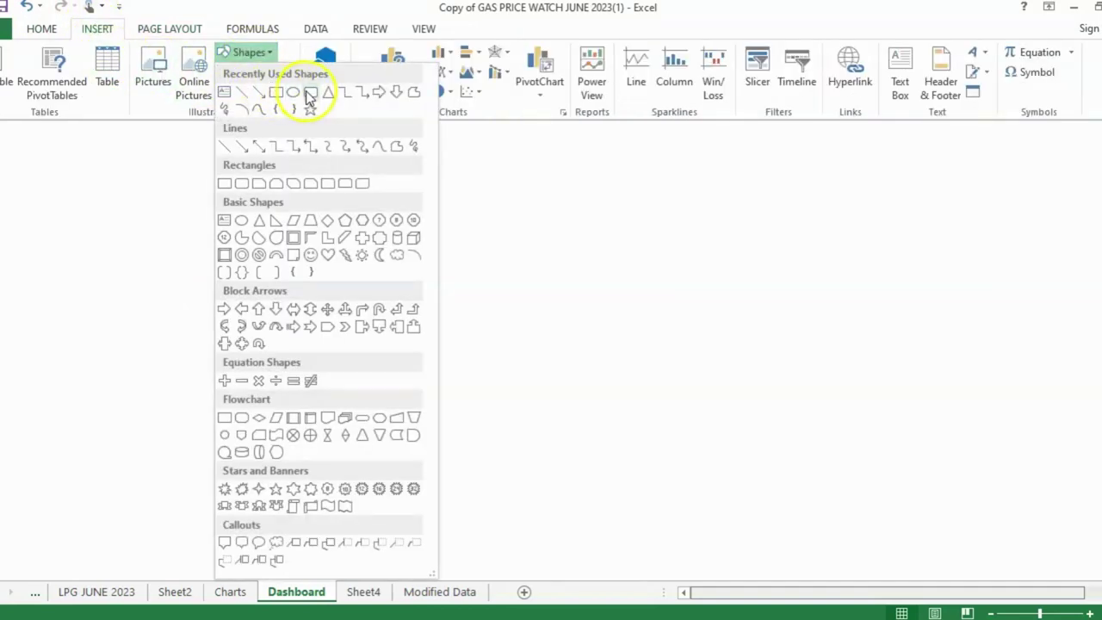
{"action": "left_click", "coordinate": [310, 94]}
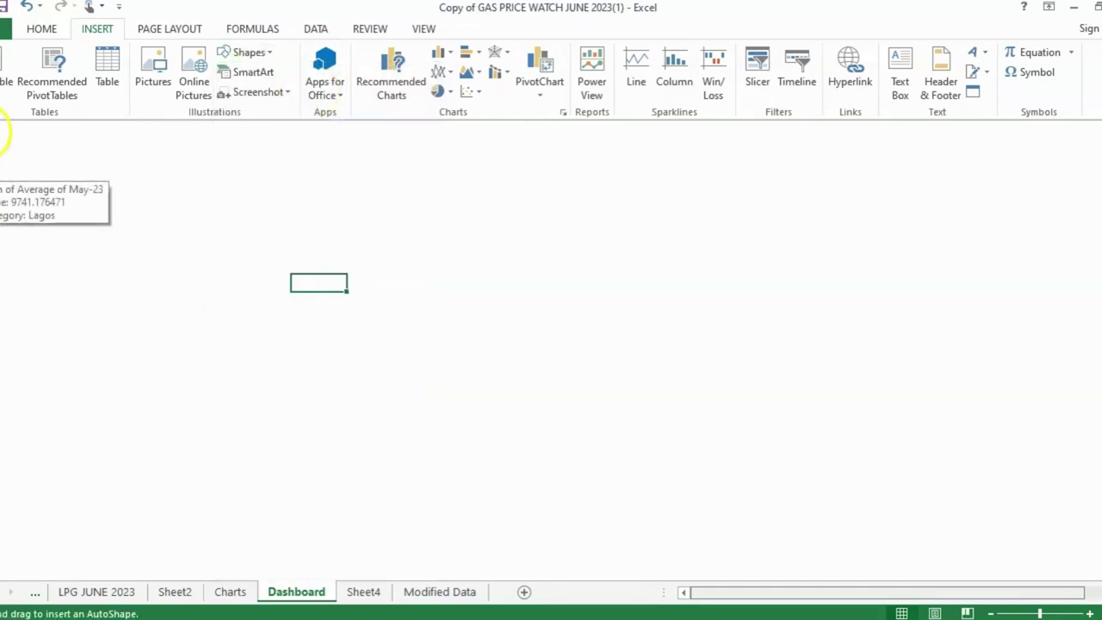
{"action": "mouse_move", "coordinate": [138, 186]}
{"action": "left_mouse_down"}
{"action": "mouse_move", "coordinate": [568, 184]}
{"action": "mouse_move", "coordinate": [913, 216]}
{"action": "mouse_move", "coordinate": [973, 181]}
{"action": "left_mouse_up"}
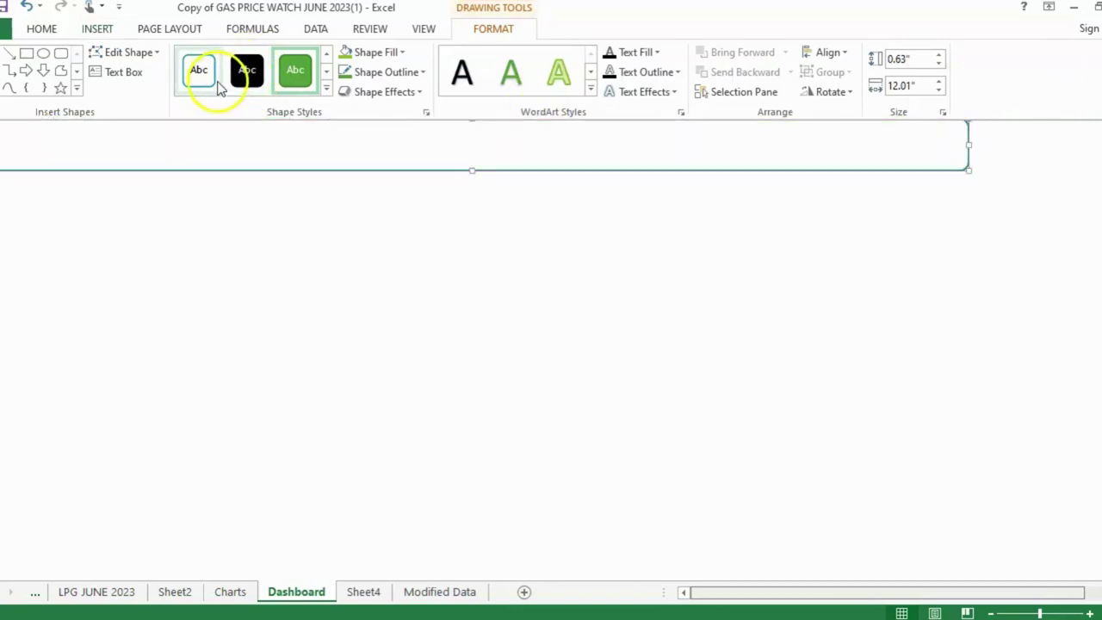
{"action": "left_click", "coordinate": [327, 91]}
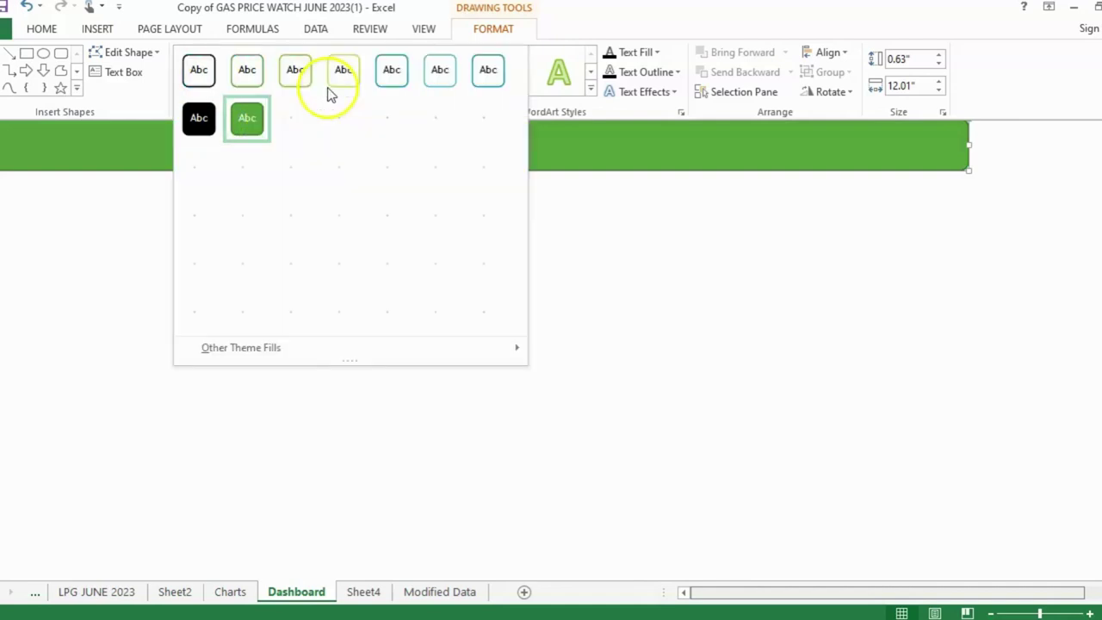
{"action": "left_click", "coordinate": [246, 71]}
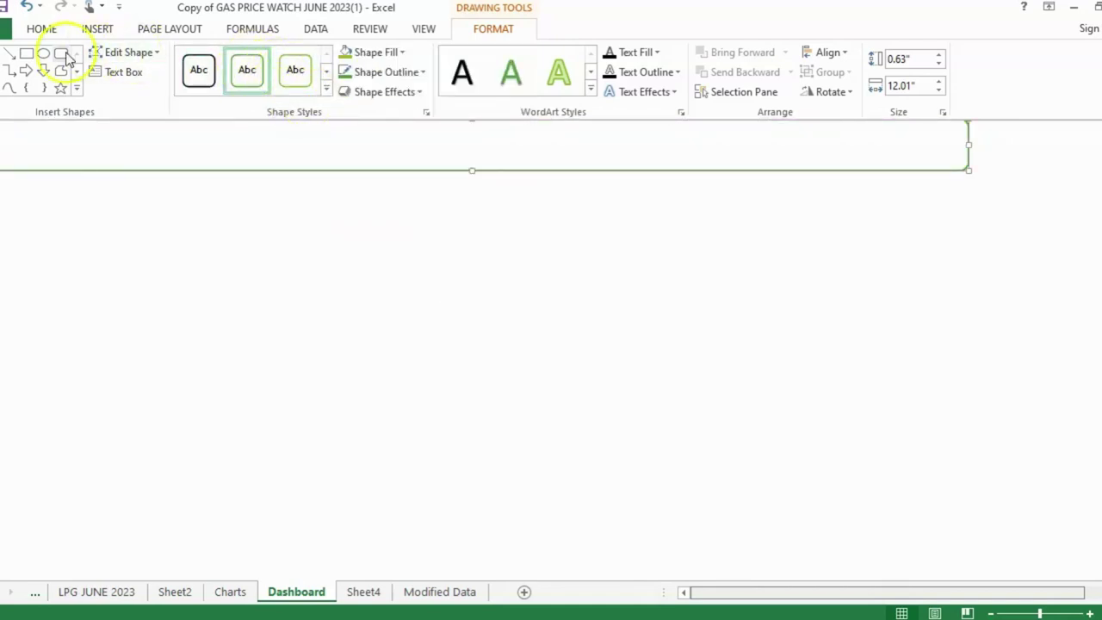
Step: Overlay a second rounded rectangle about 9.91 by 0.64 inches on the banner and give the wider one behind a solid green gradient style
{"action": "left_click", "coordinate": [61, 54]}
{"action": "left_click_drag", "start_coordinate": [68, 134], "coordinate": [884, 185]}
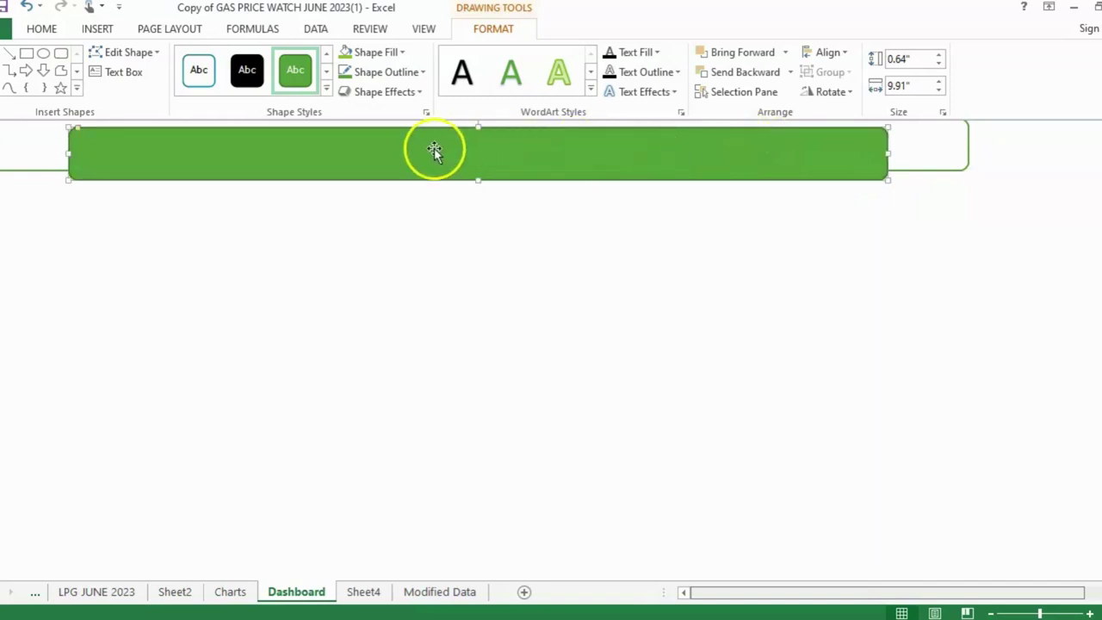
{"action": "left_click", "coordinate": [940, 150]}
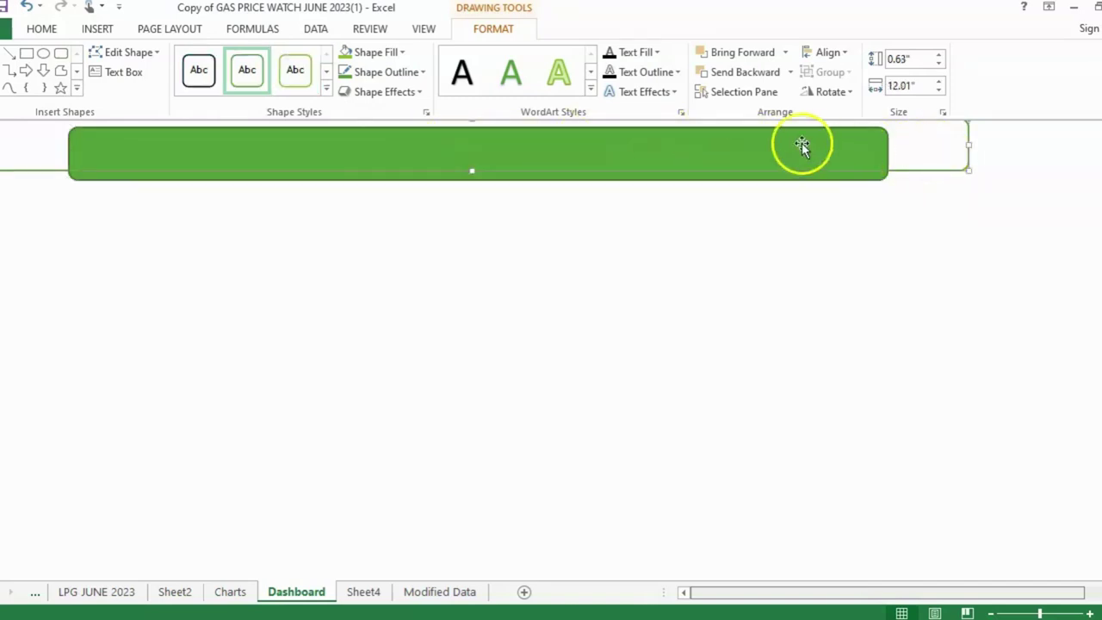
{"action": "left_click", "coordinate": [326, 88]}
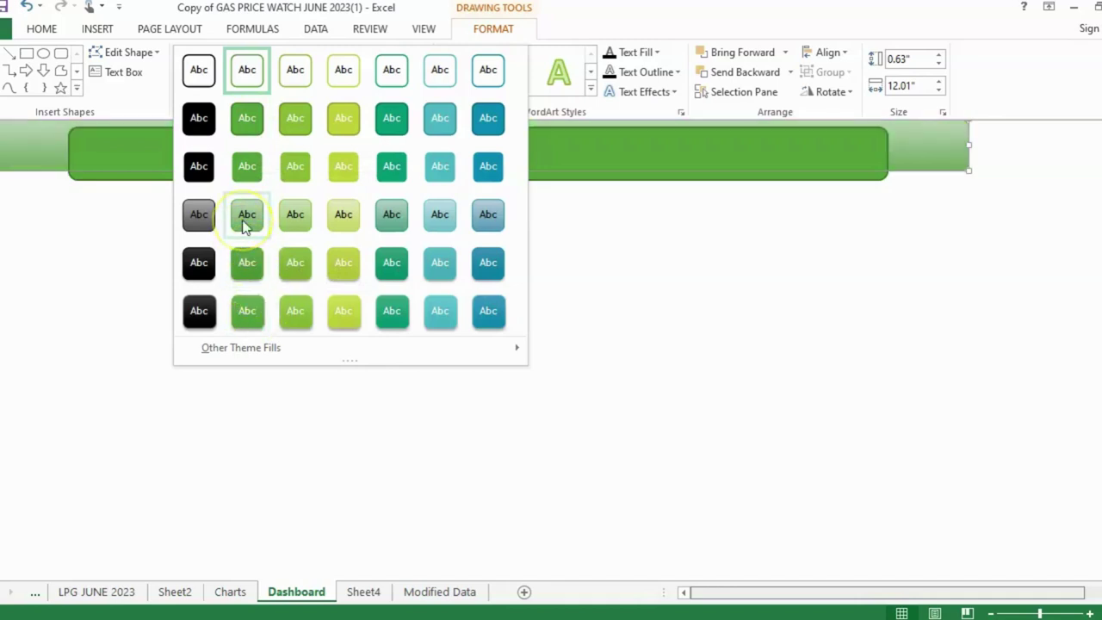
{"action": "left_click", "coordinate": [254, 272]}
Step: Give the front rectangle a white fill with green outline style and add the centred title NIGERIAN GAS PRICES DASHBOARD
{"action": "left_click", "coordinate": [293, 150]}
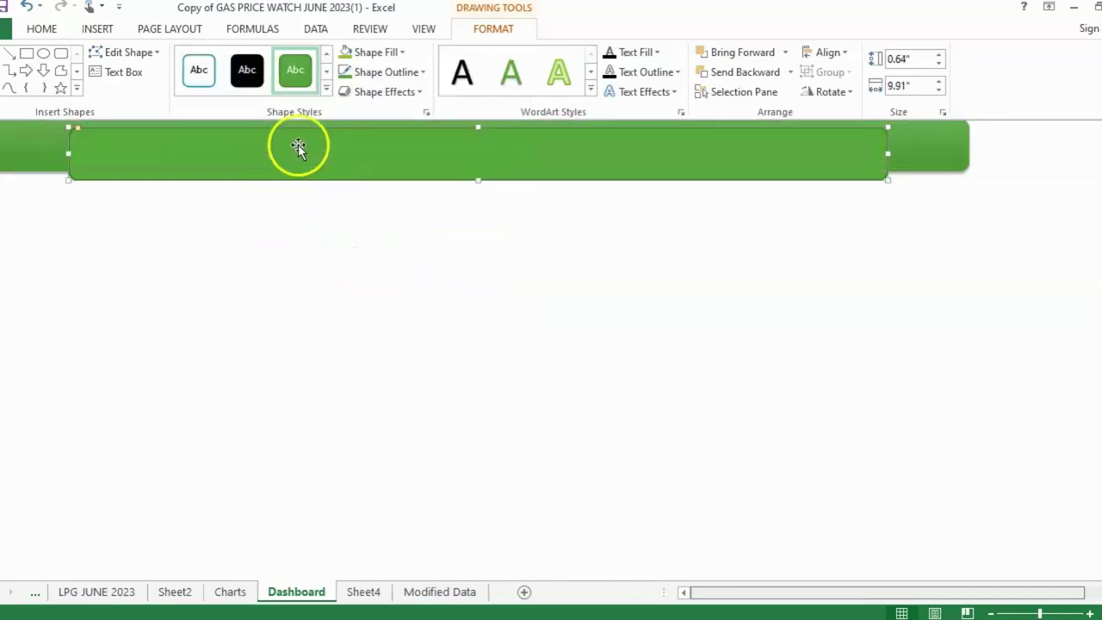
{"action": "left_click", "coordinate": [327, 90]}
{"action": "left_click", "coordinate": [254, 80]}
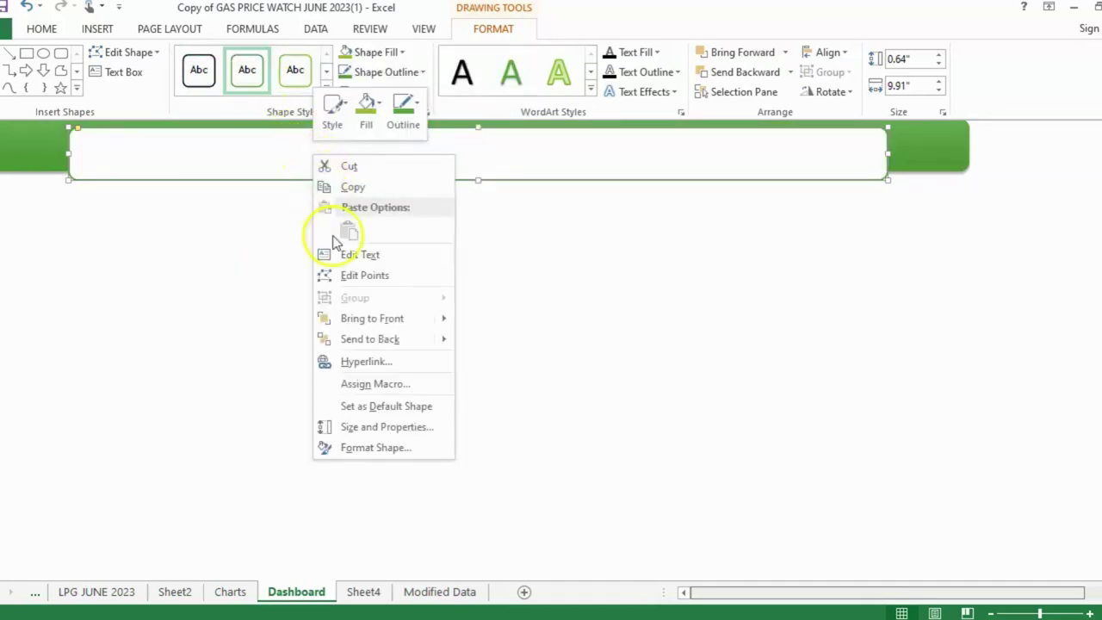
{"action": "left_click", "coordinate": [338, 252]}
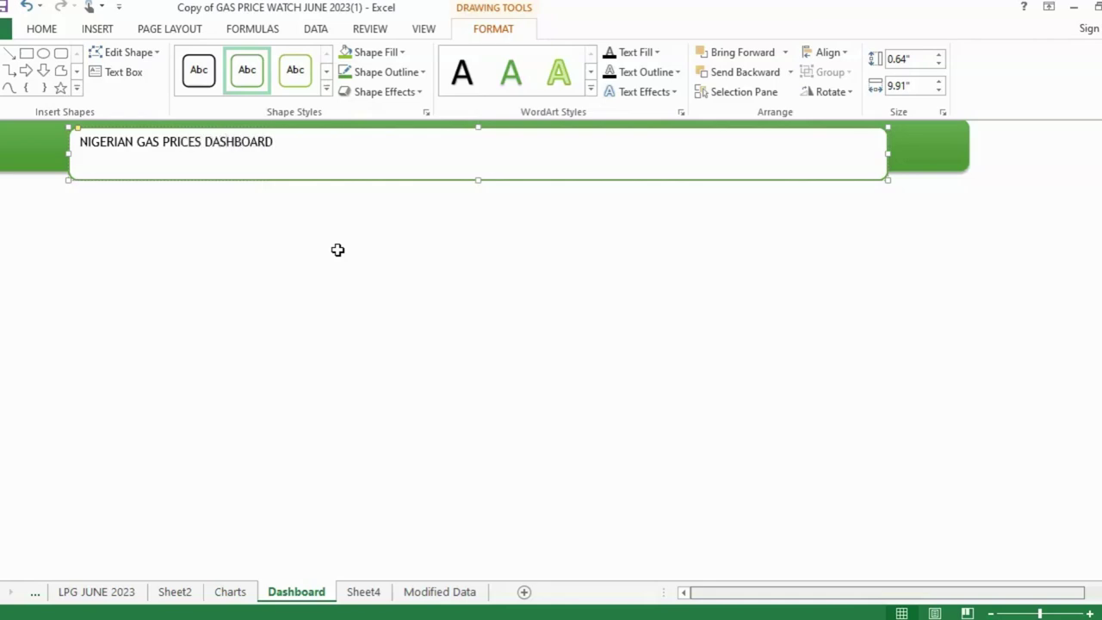
{"action": "key", "text": "ctrl+e"}
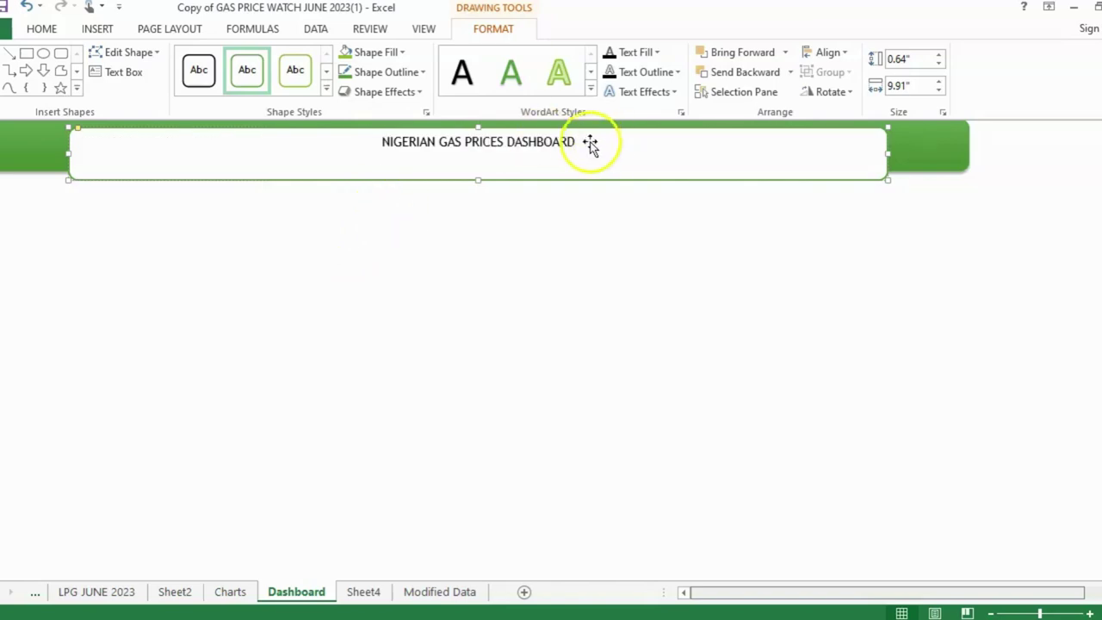
Step: Format the banner title in Arial Black at size 20 and centre it vertically in its shape
{"action": "left_click_drag", "start_coordinate": [574, 142], "coordinate": [389, 140]}
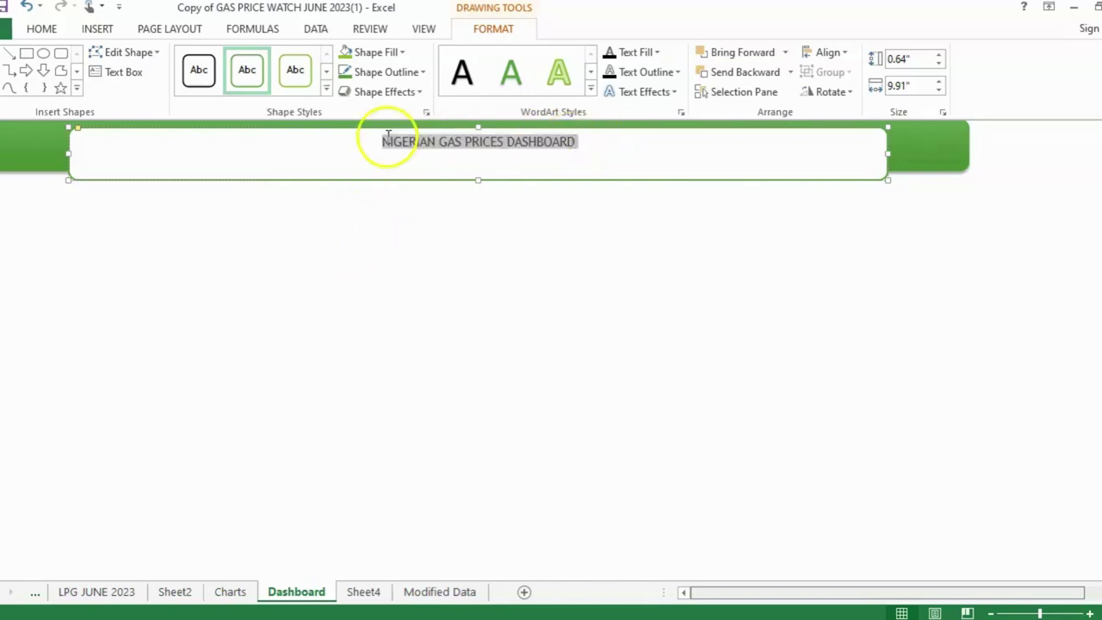
{"action": "left_click", "coordinate": [40, 28]}
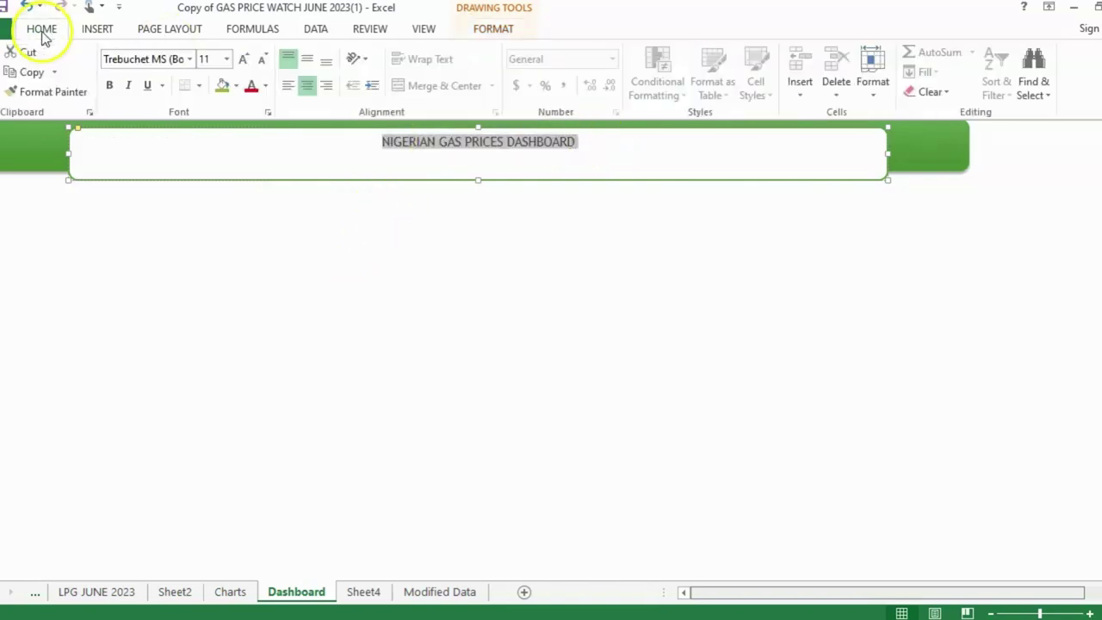
{"action": "left_click", "coordinate": [189, 59]}
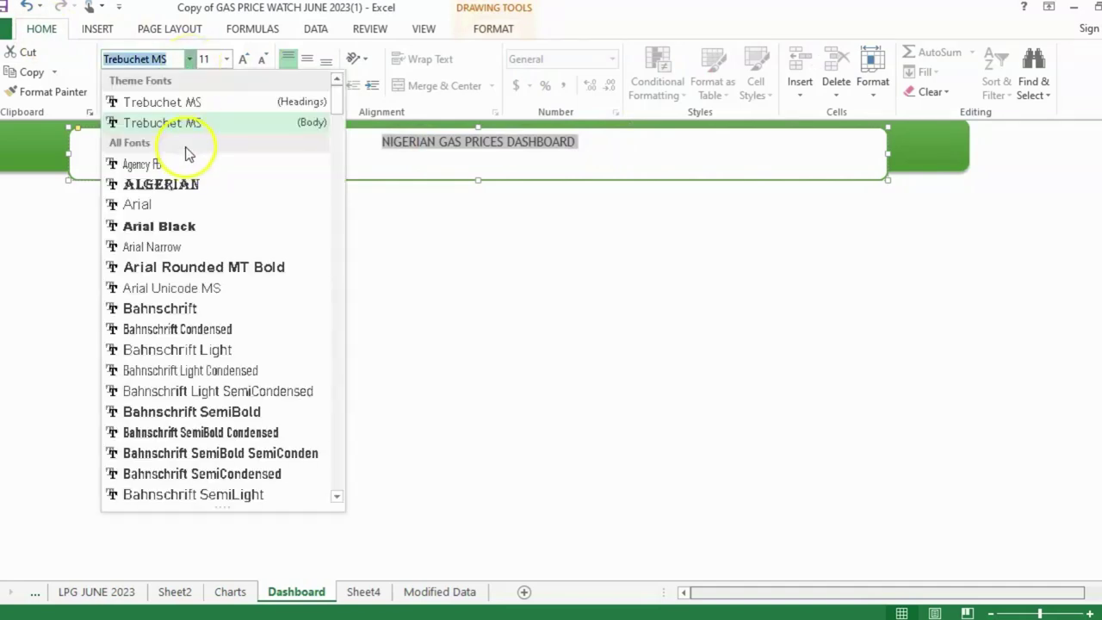
{"action": "left_click", "coordinate": [172, 226]}
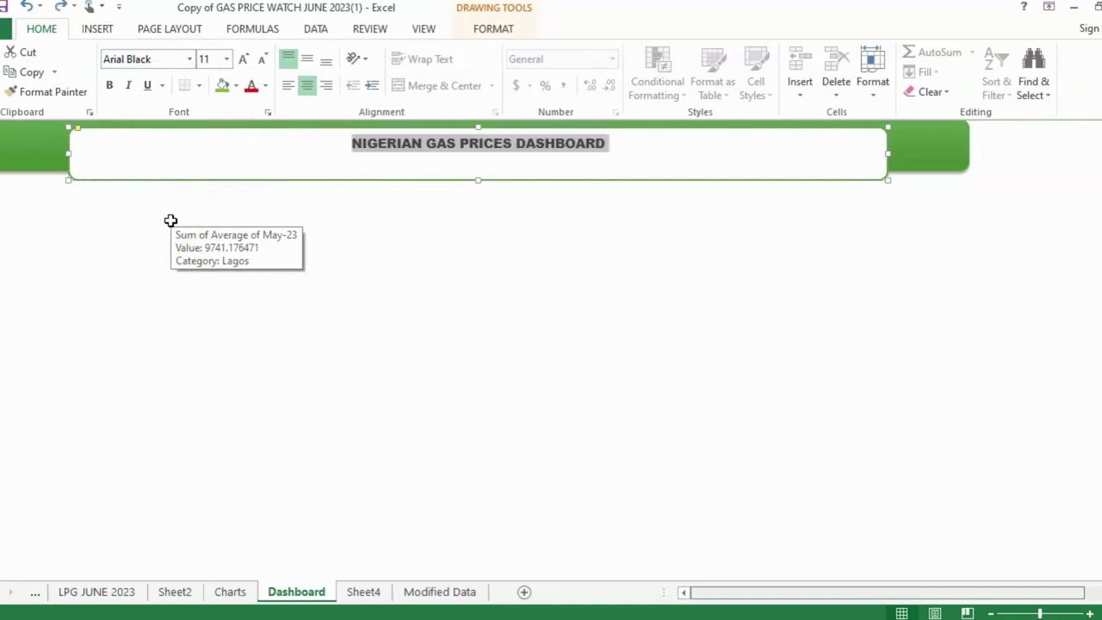
{"action": "left_click", "coordinate": [226, 62]}
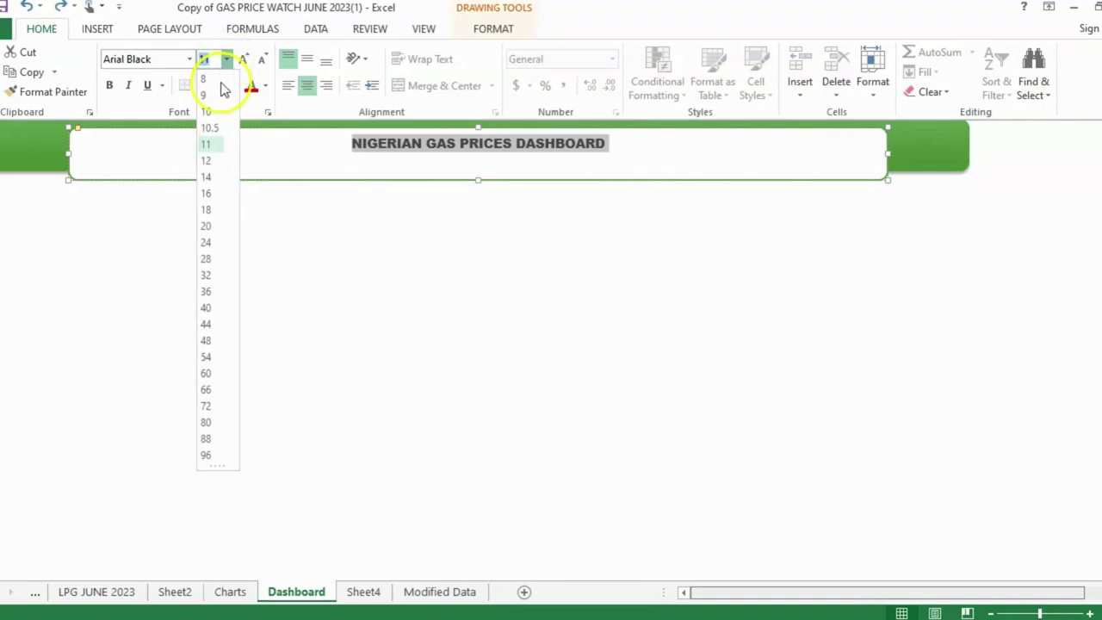
{"action": "left_click", "coordinate": [209, 227]}
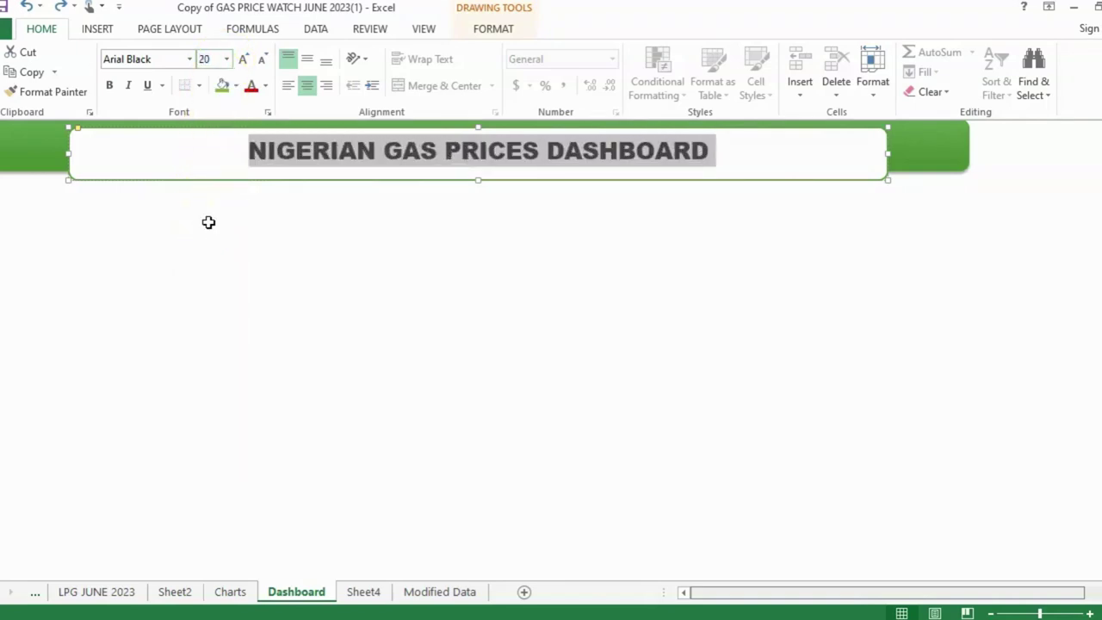
{"action": "left_click", "coordinate": [308, 62]}
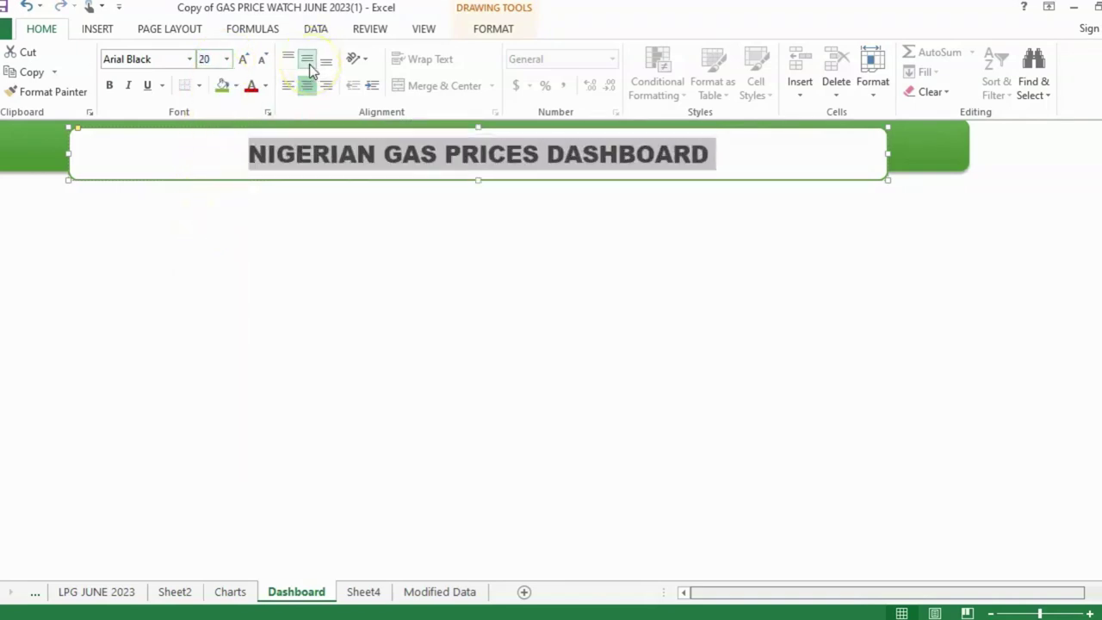
{"action": "left_click", "coordinate": [606, 247]}
{"action": "left_click", "coordinate": [206, 226]}
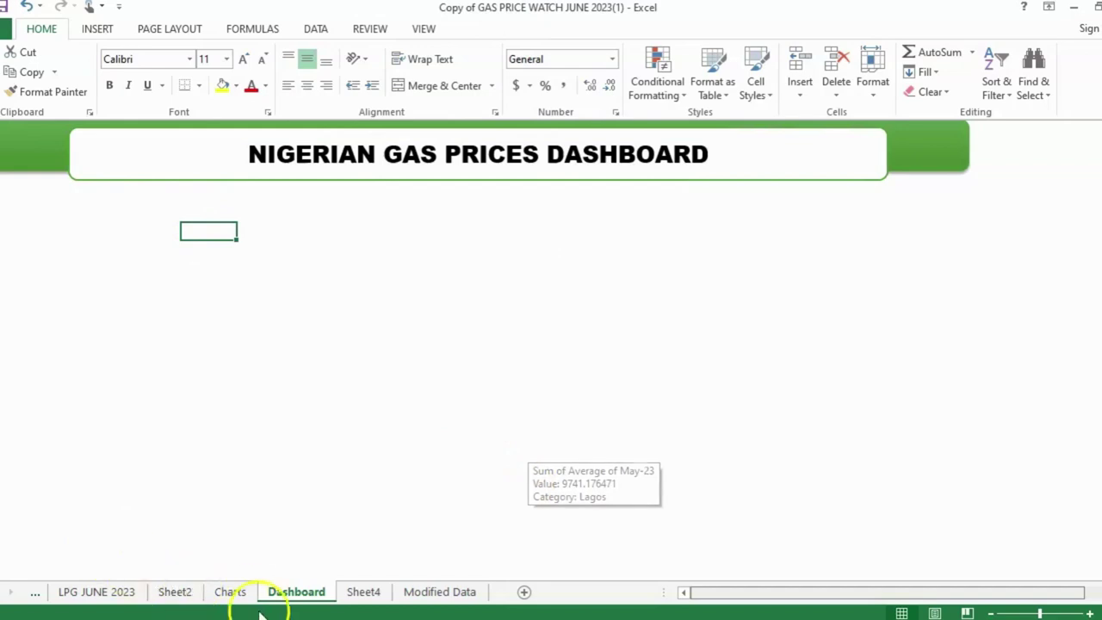
Step: Copy the June 2022 chart from the Charts sheet to the Dashboard sheet, place it just under the title banner and widen it
{"action": "left_click", "coordinate": [230, 592]}
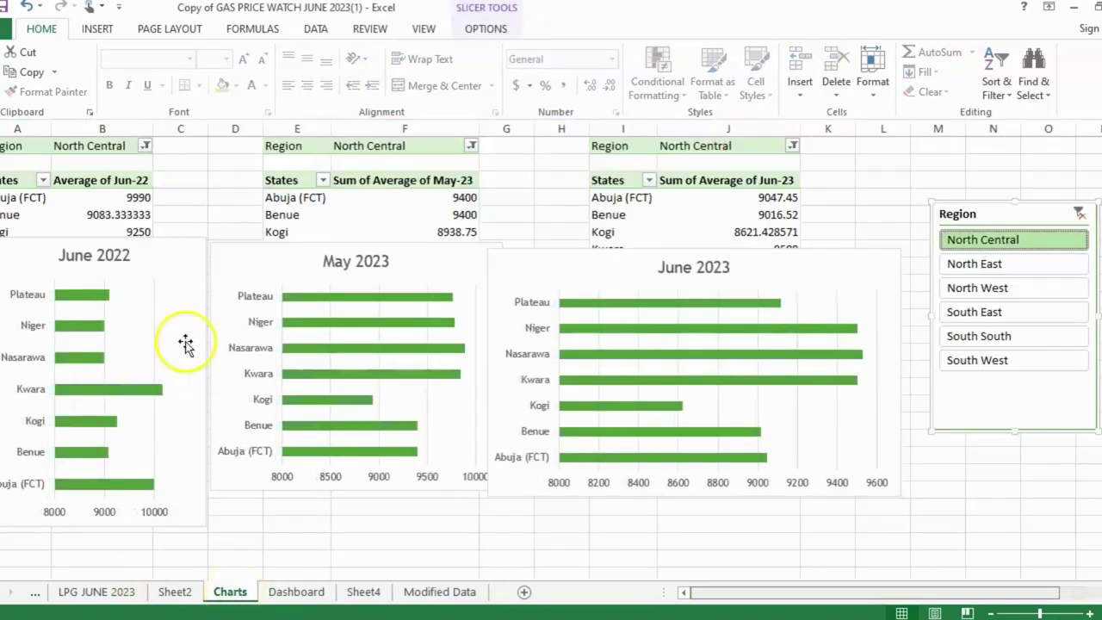
{"action": "right_click", "coordinate": [168, 258]}
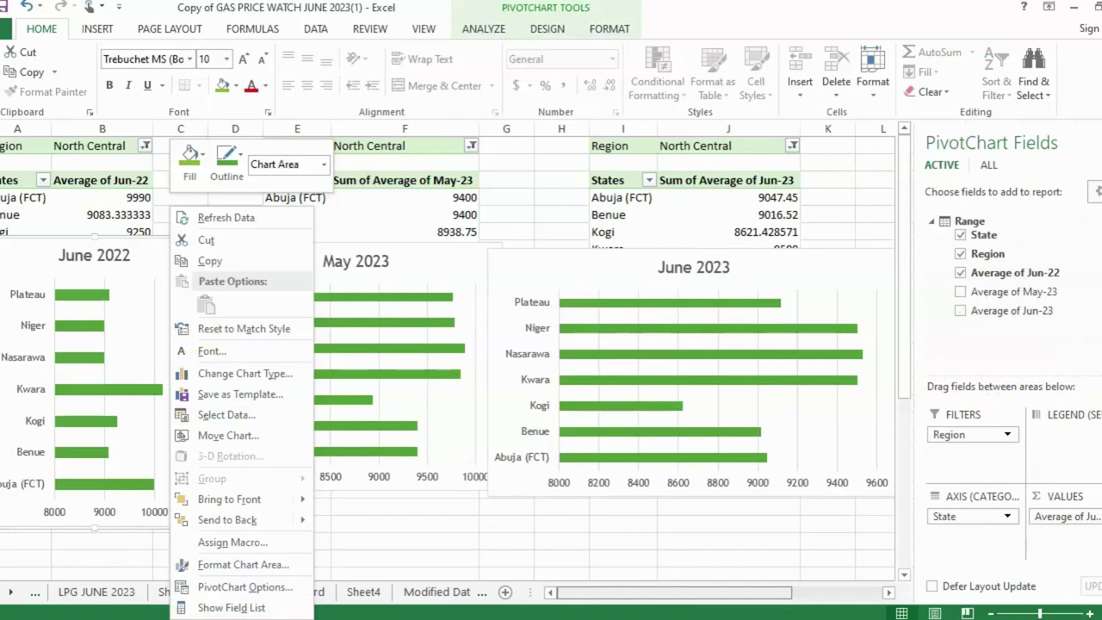
{"action": "key", "text": "Escape"}
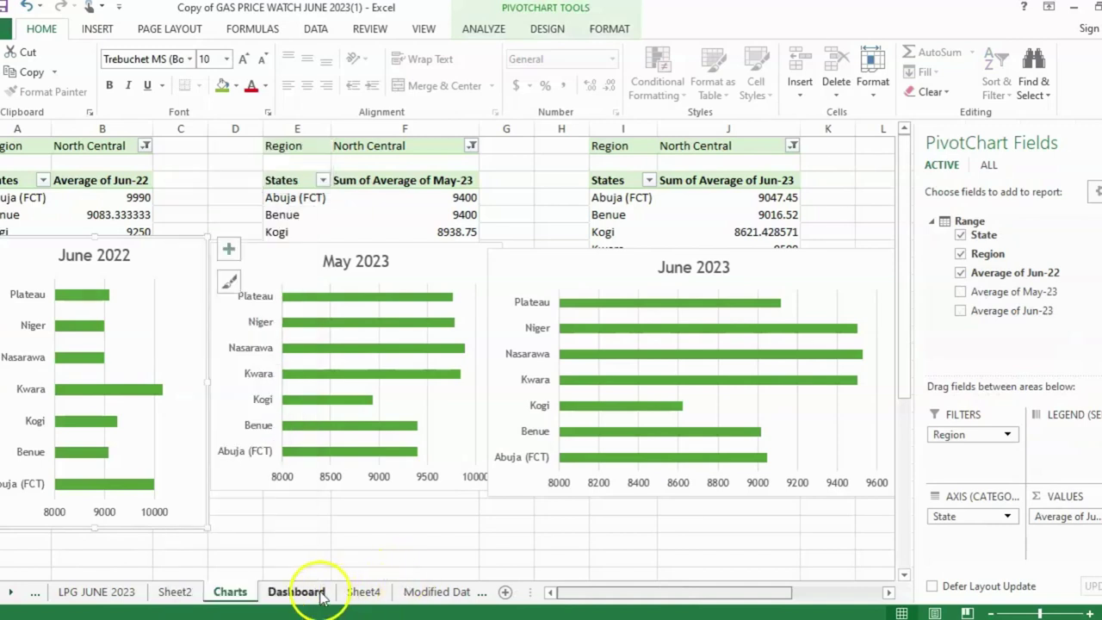
{"action": "left_click", "coordinate": [296, 593]}
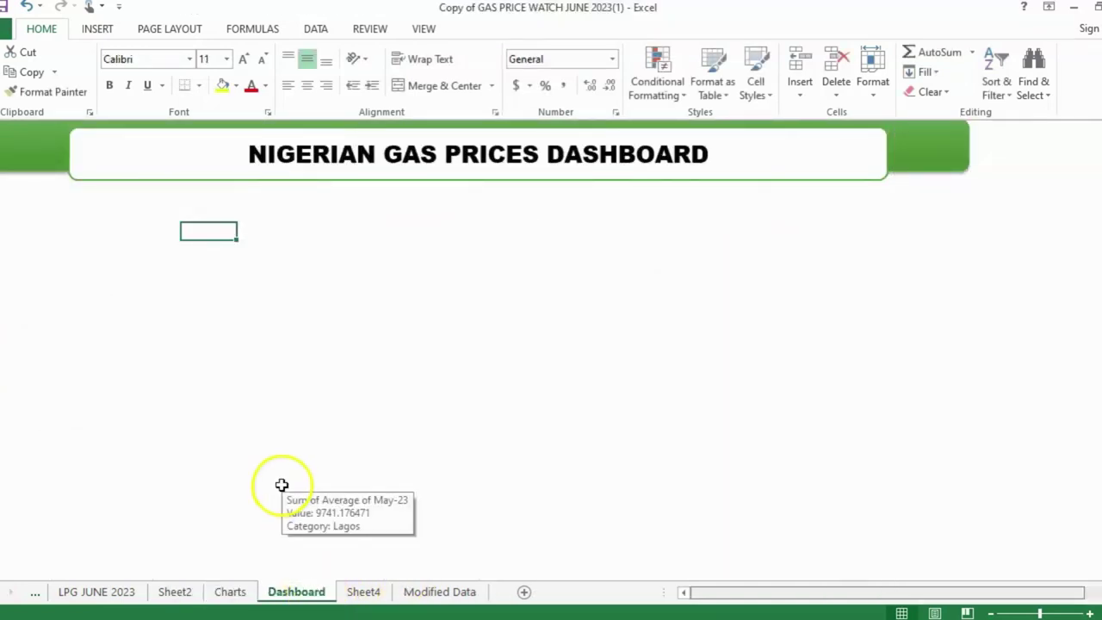
{"action": "left_click", "coordinate": [274, 353]}
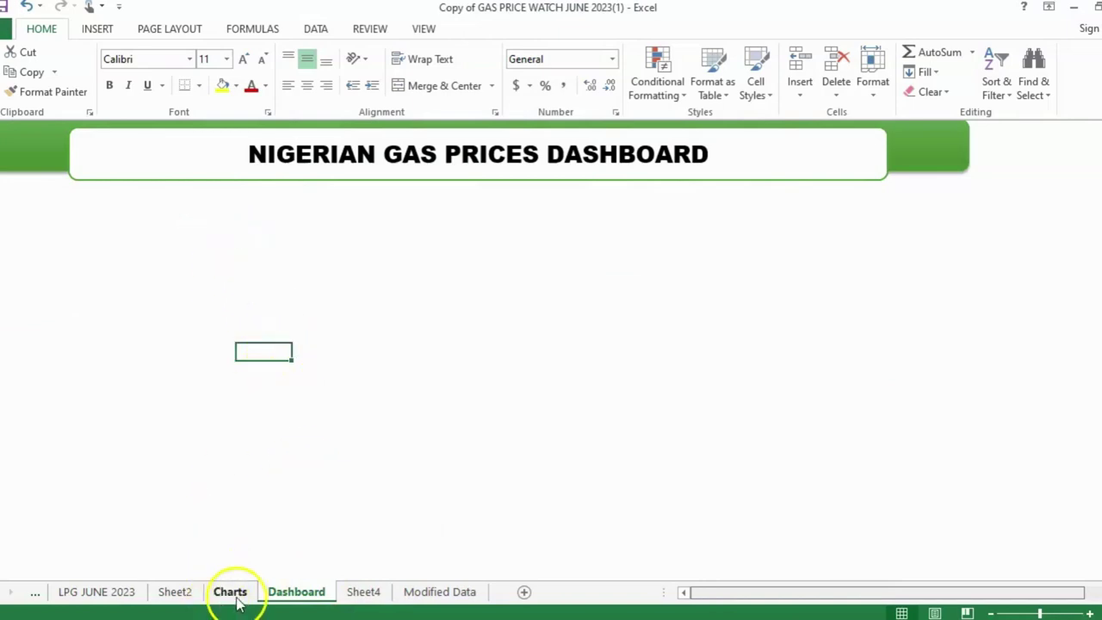
{"action": "left_click", "coordinate": [229, 594]}
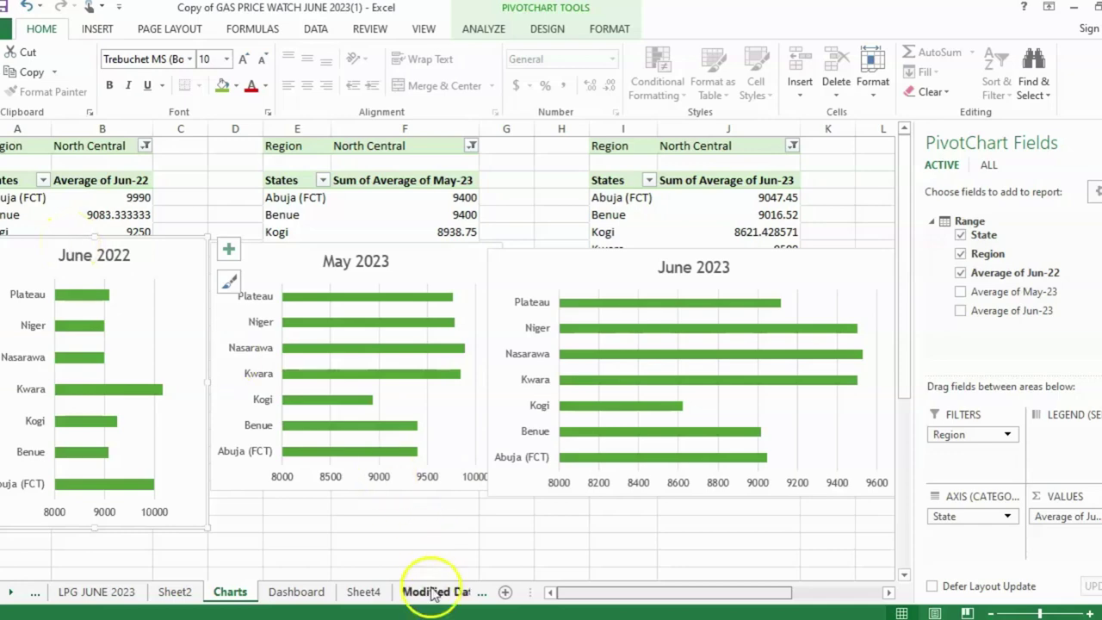
{"action": "left_click", "coordinate": [296, 592]}
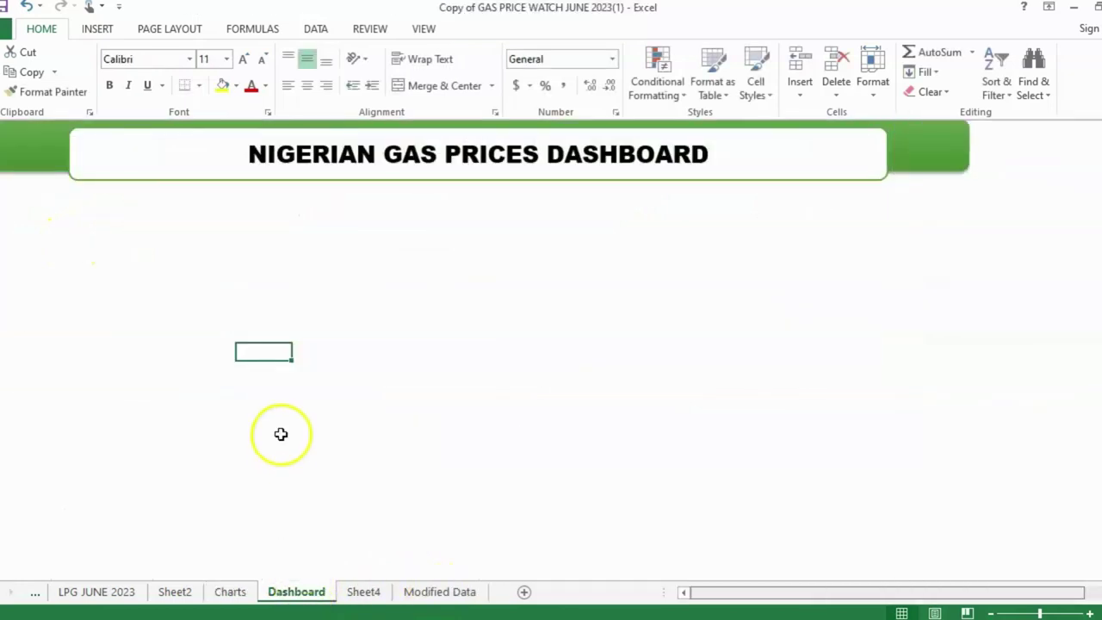
{"action": "key", "text": "ctrl+v"}
{"action": "left_click_drag", "start_coordinate": [326, 349], "coordinate": [73, 202]}
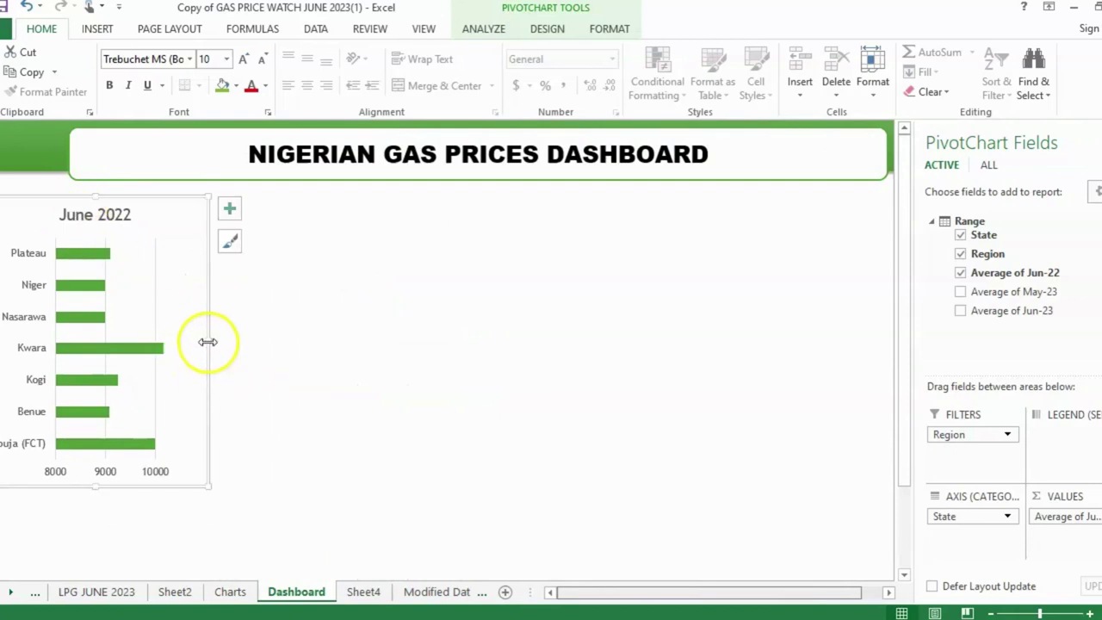
{"action": "left_click_drag", "start_coordinate": [207, 342], "coordinate": [268, 343]}
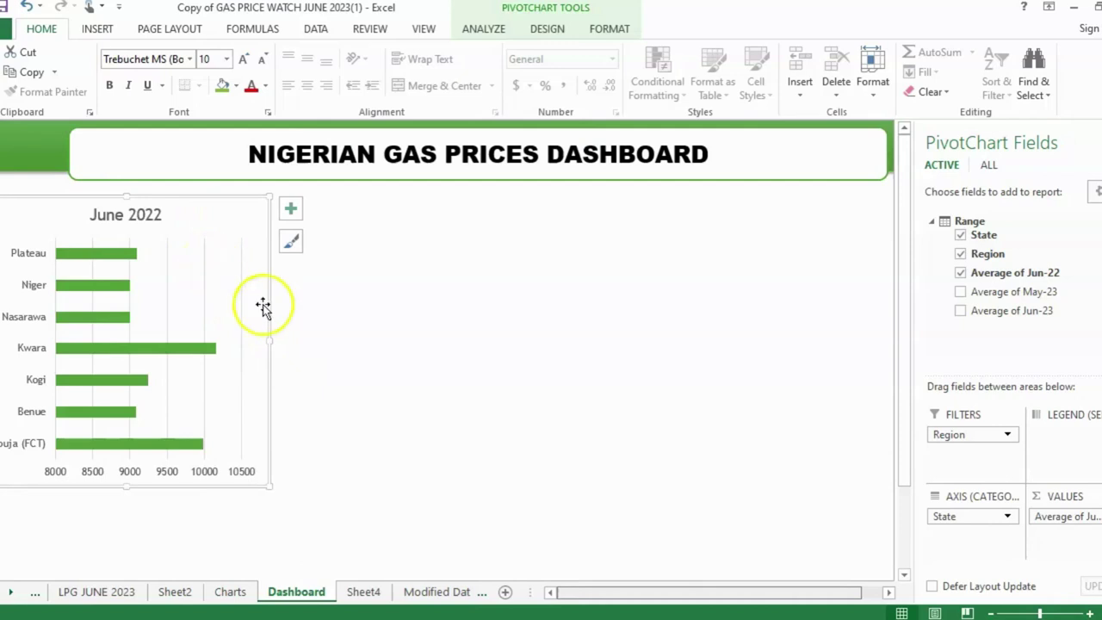
{"action": "left_click", "coordinate": [421, 348]}
Step: Copy the May 2023 chart from the Charts sheet to the Dashboard, beside the June 2022 chart, and make it taller
{"action": "left_click", "coordinate": [230, 592]}
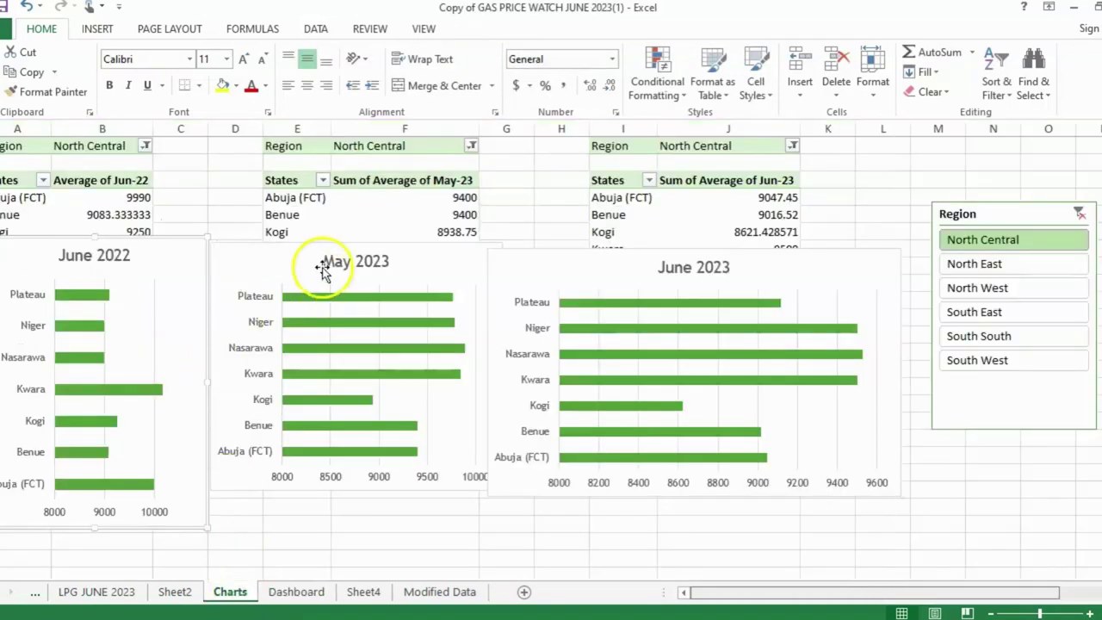
{"action": "left_click", "coordinate": [323, 269]}
{"action": "left_click", "coordinate": [319, 249]}
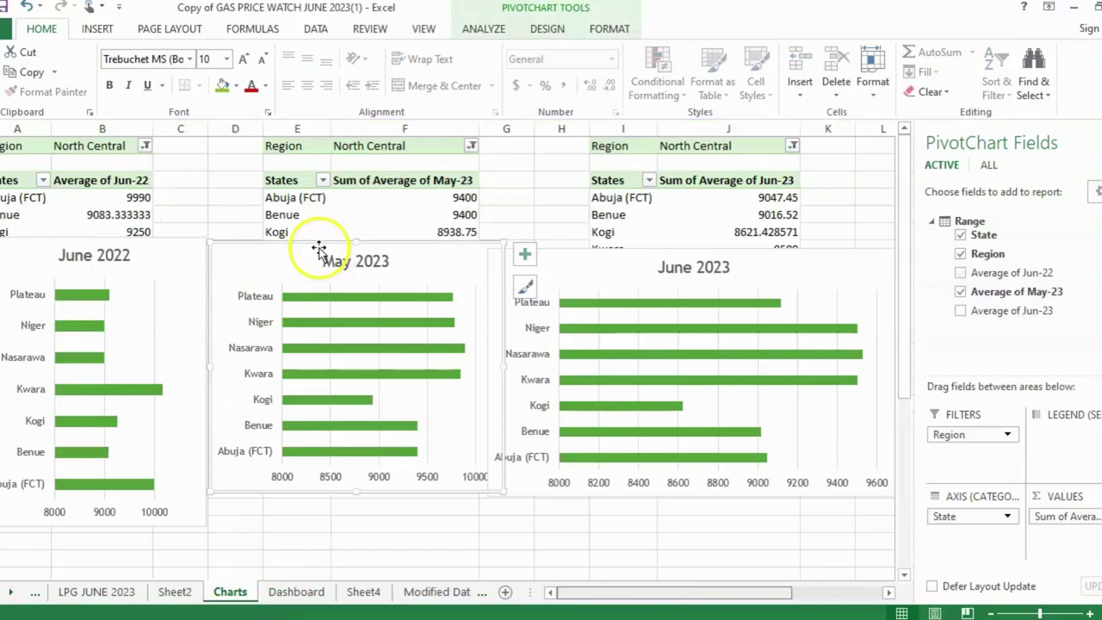
{"action": "left_click", "coordinate": [296, 591]}
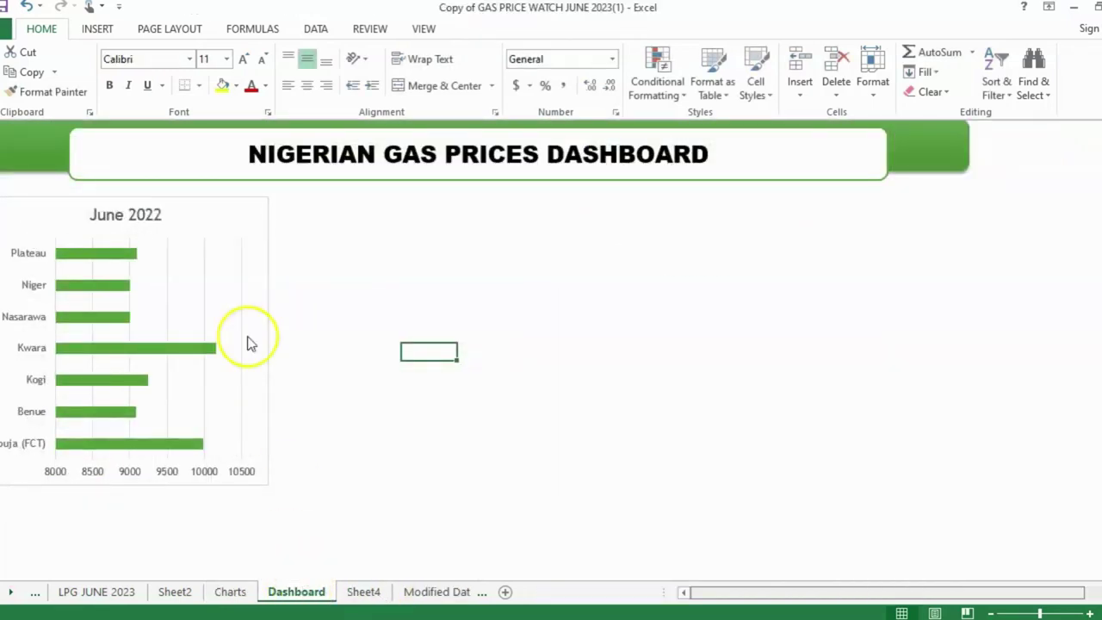
{"action": "left_click_drag", "start_coordinate": [345, 273], "coordinate": [348, 275]}
{"action": "key", "text": "ctrl+v"}
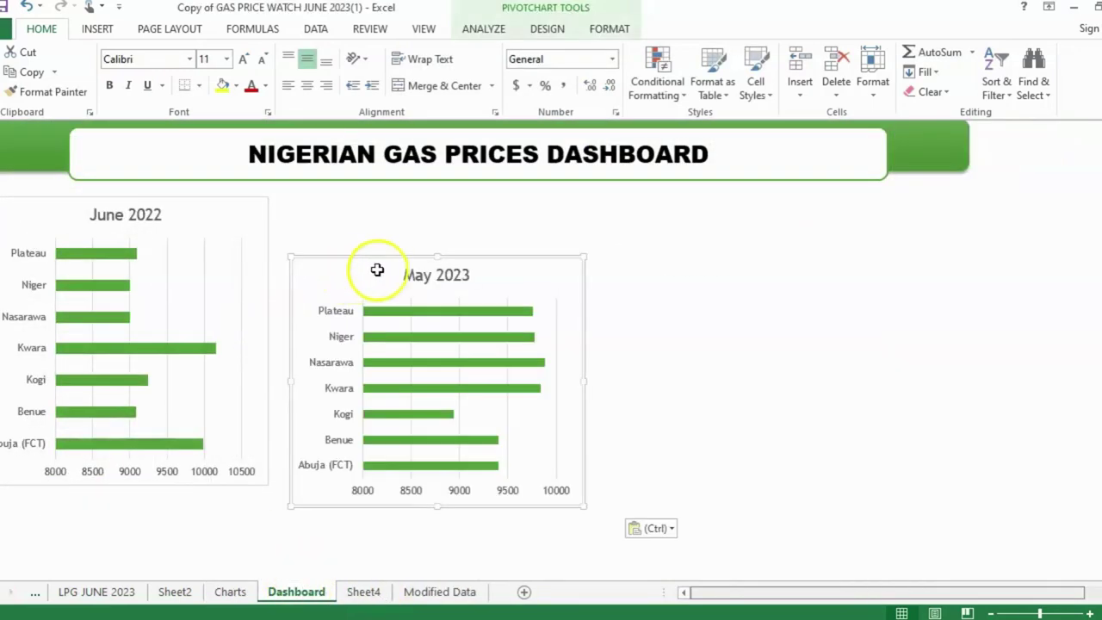
{"action": "left_click_drag", "start_coordinate": [408, 251], "coordinate": [393, 204]}
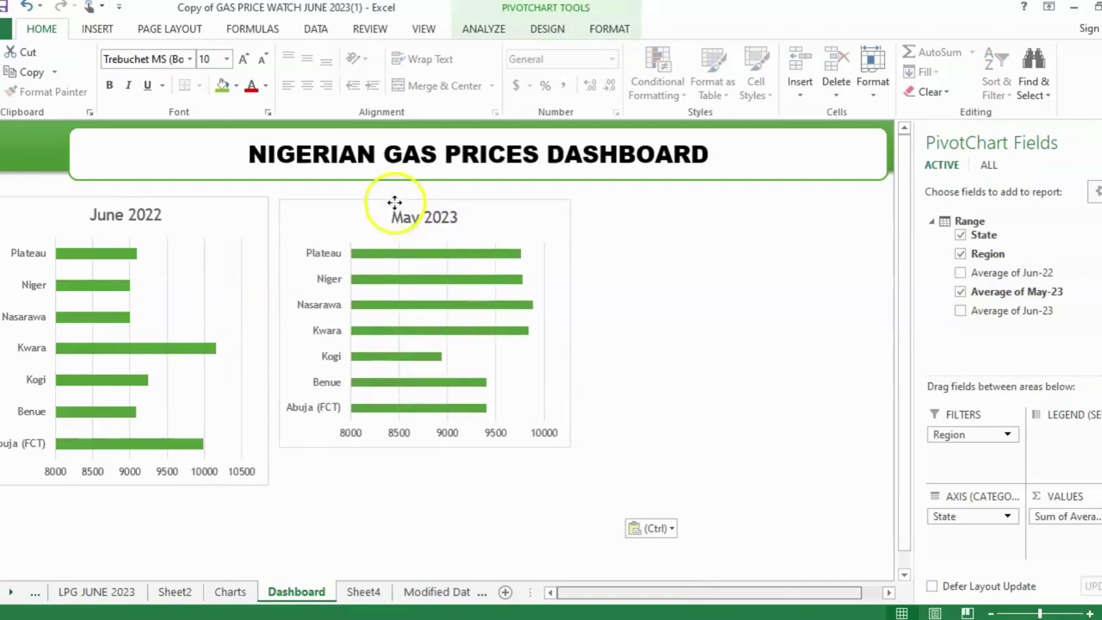
{"action": "left_click_drag", "start_coordinate": [425, 452], "coordinate": [429, 481]}
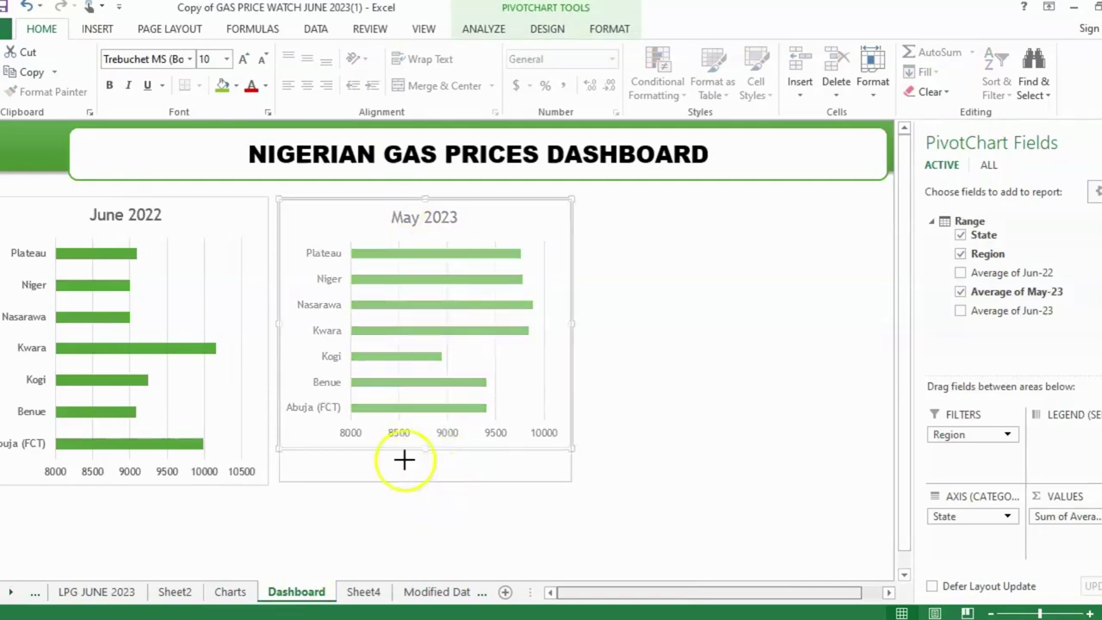
Step: Move the June 2022 and May 2023 charts down to leave a gap under the banner, side by side with matching heights
{"action": "left_click_drag", "start_coordinate": [212, 207], "coordinate": [204, 246]}
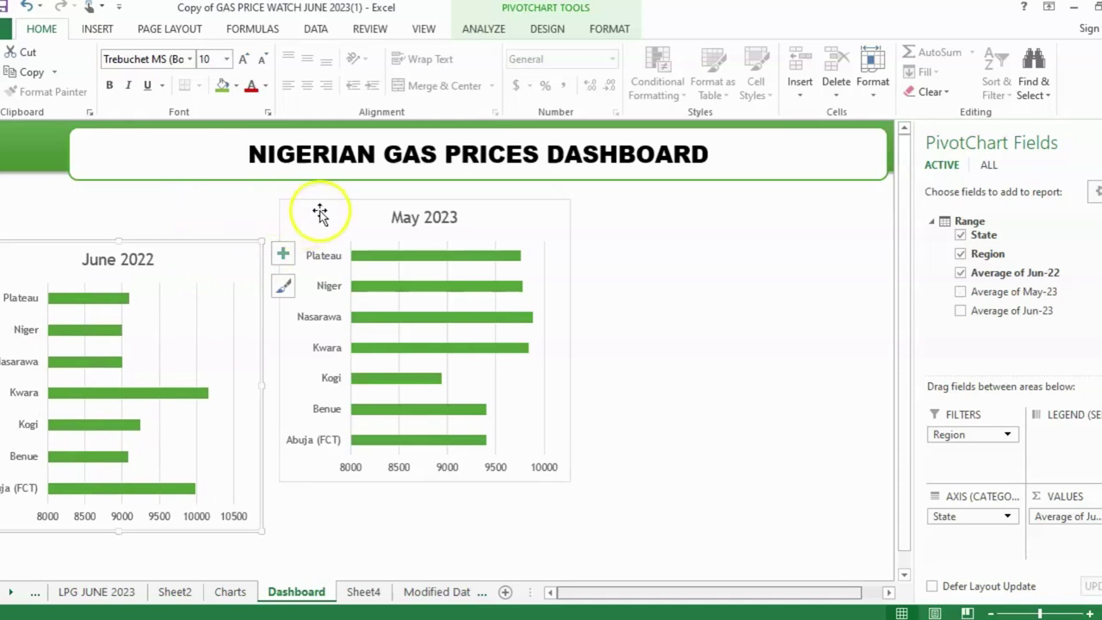
{"action": "mouse_move", "coordinate": [319, 209]}
{"action": "left_mouse_down"}
{"action": "mouse_move", "coordinate": [317, 254]}
{"action": "mouse_move", "coordinate": [304, 252]}
{"action": "left_mouse_up"}
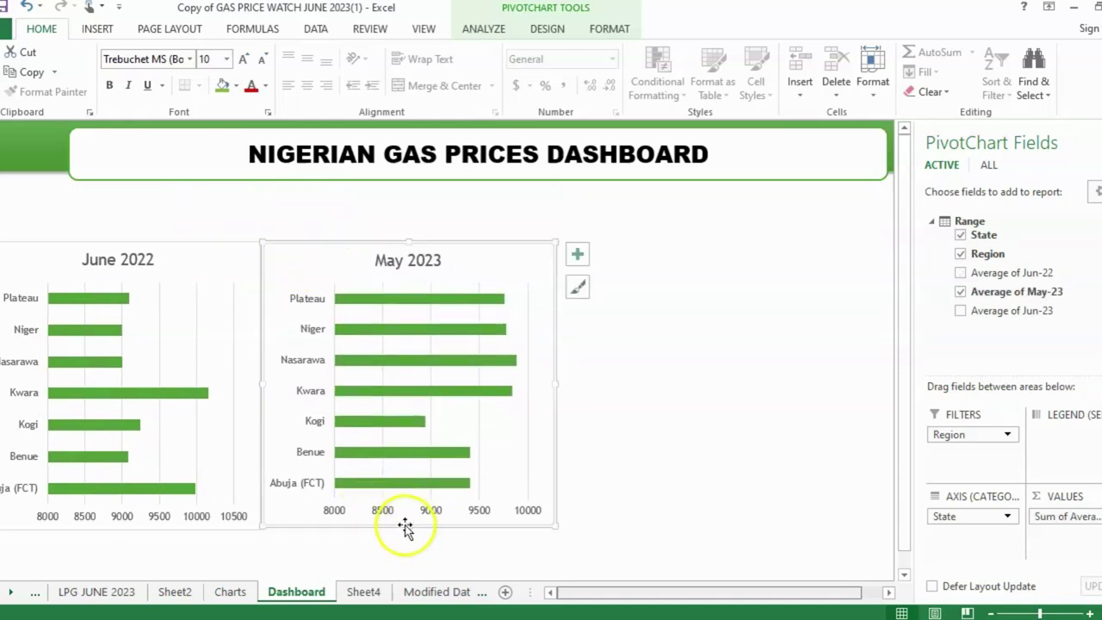
{"action": "left_click_drag", "start_coordinate": [407, 530], "coordinate": [408, 528]}
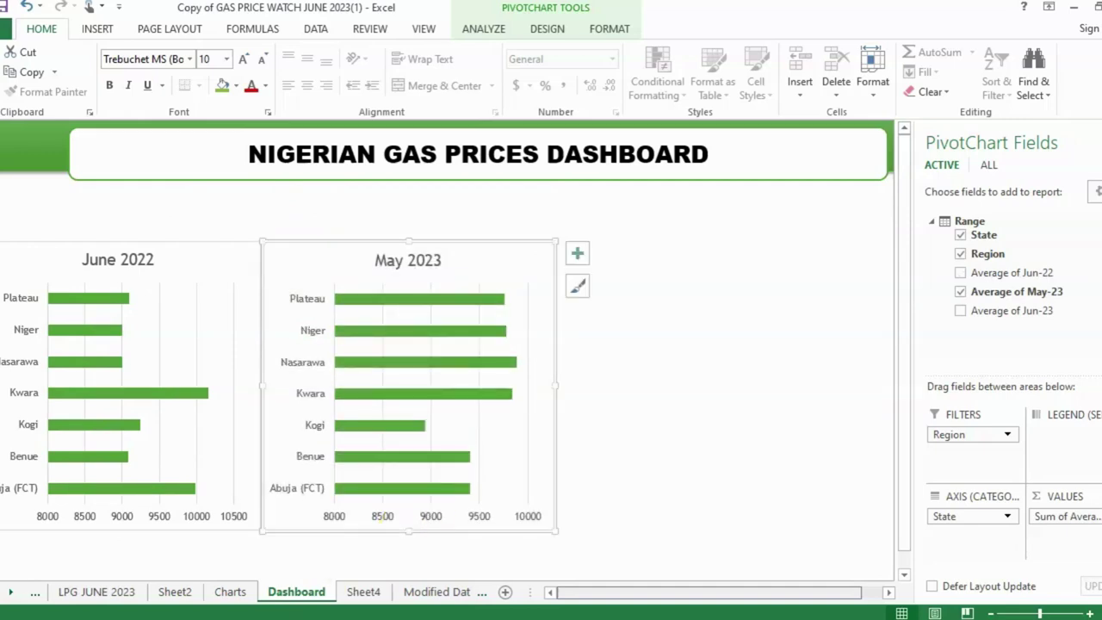
Step: Copy the June 2023 chart from the Charts sheet to the Dashboard, place it beside the May 2023 chart and match its height
{"action": "left_click", "coordinate": [437, 592]}
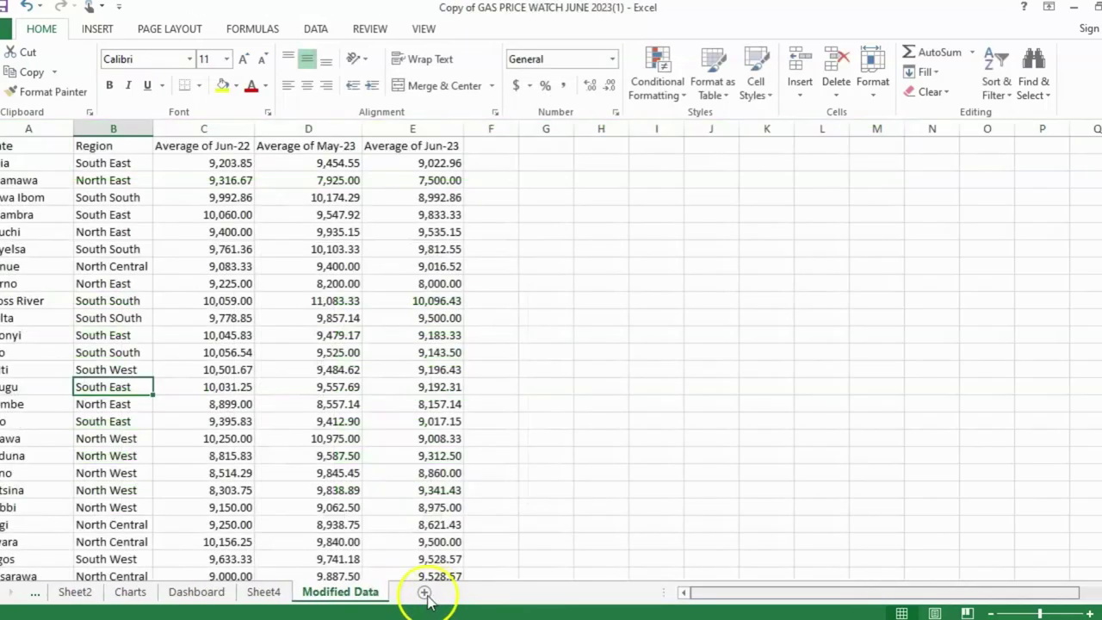
{"action": "left_click", "coordinate": [128, 591]}
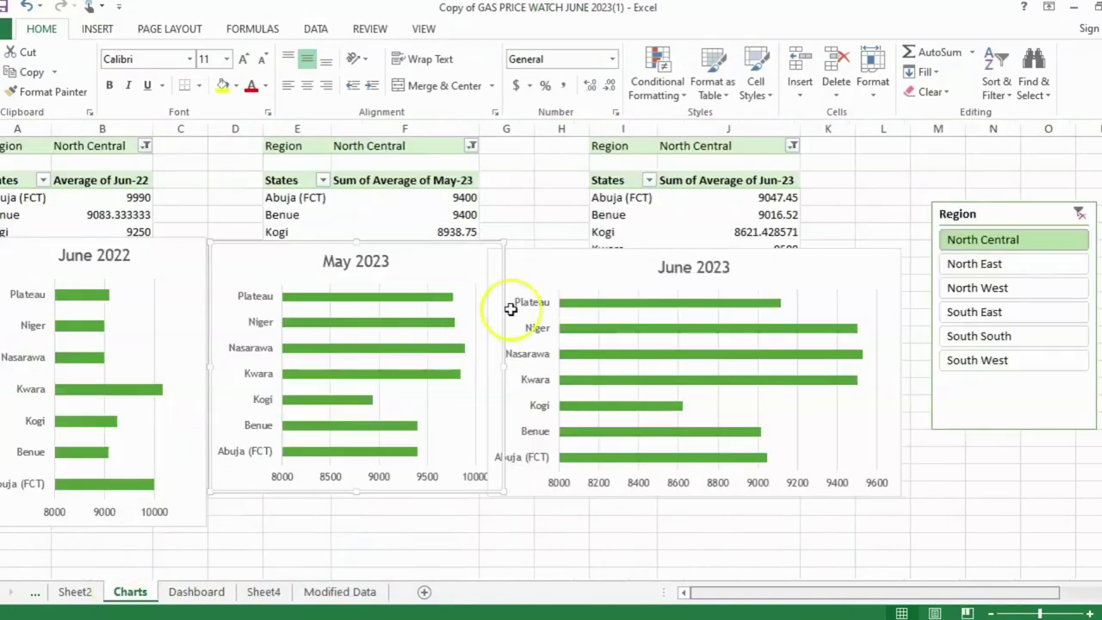
{"action": "left_click", "coordinate": [783, 254]}
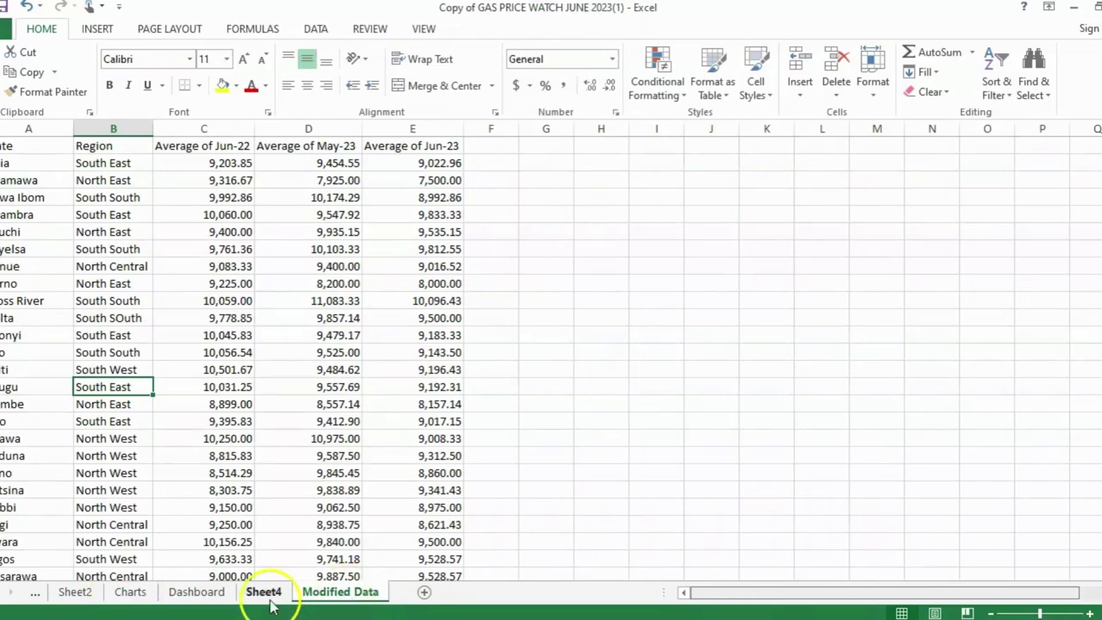
{"action": "left_click", "coordinate": [196, 591]}
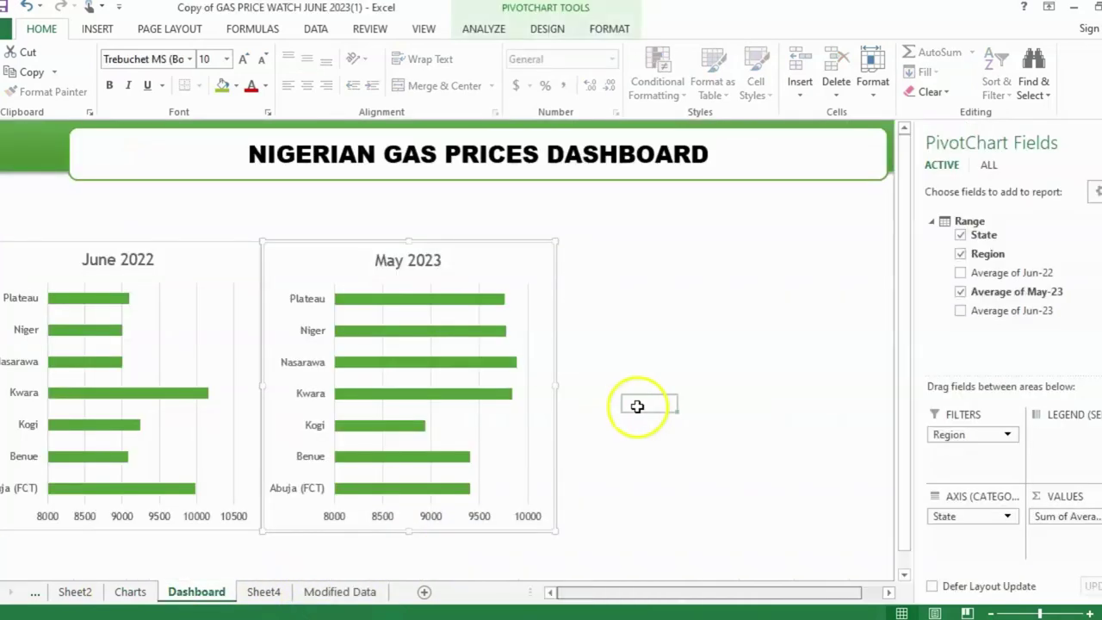
{"action": "left_click", "coordinate": [637, 406]}
{"action": "key", "text": "ctrl+v"}
{"action": "left_click_drag", "start_coordinate": [666, 398], "coordinate": [605, 246]}
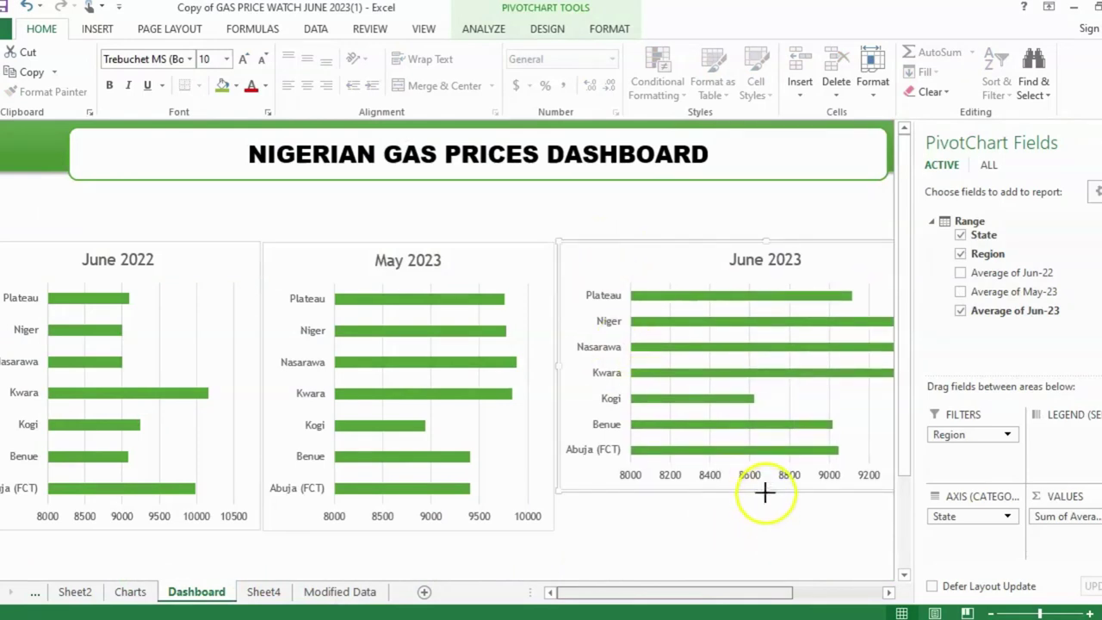
{"action": "left_click_drag", "start_coordinate": [765, 491], "coordinate": [759, 532]}
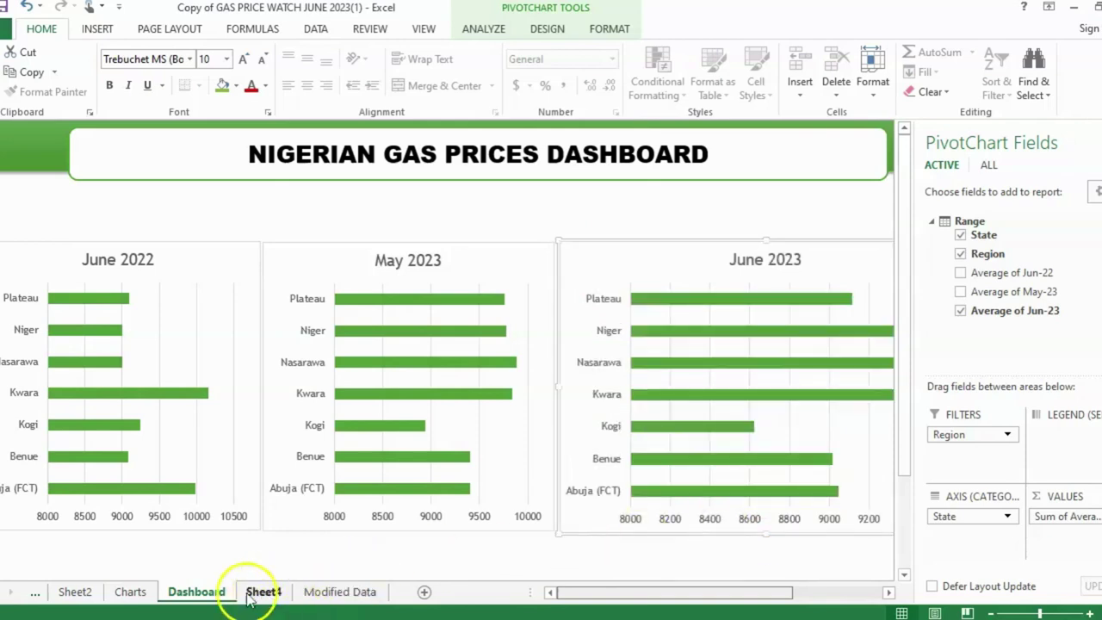
Step: Copy the Region slicer from the Charts sheet and paste it onto the Dashboard sheet
{"action": "left_click", "coordinate": [121, 597]}
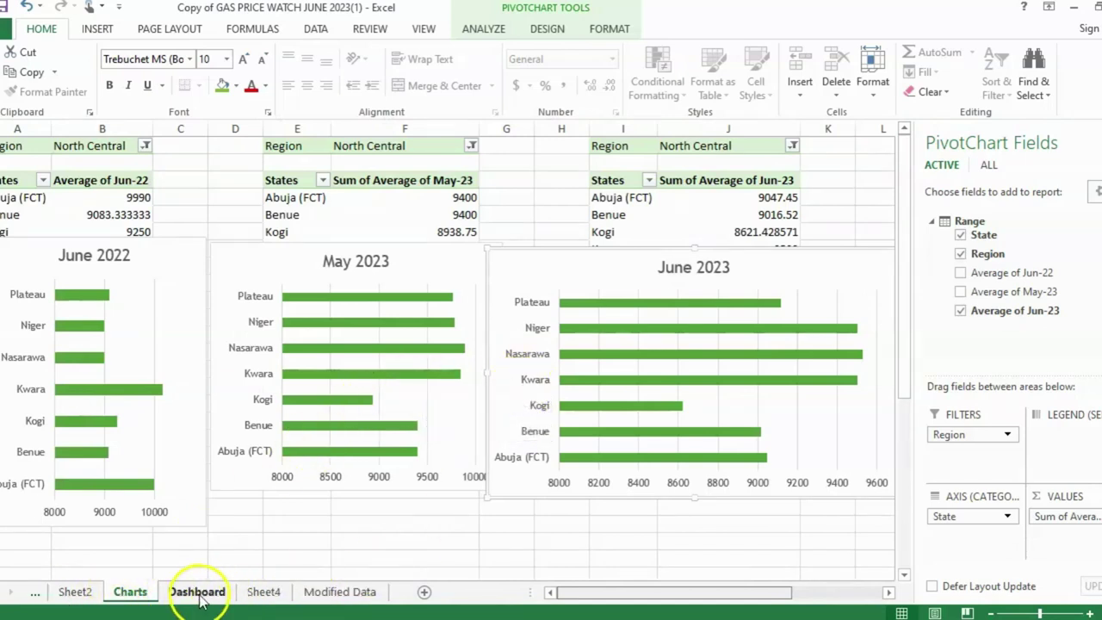
{"action": "left_click_drag", "start_coordinate": [714, 593], "coordinate": [818, 570]}
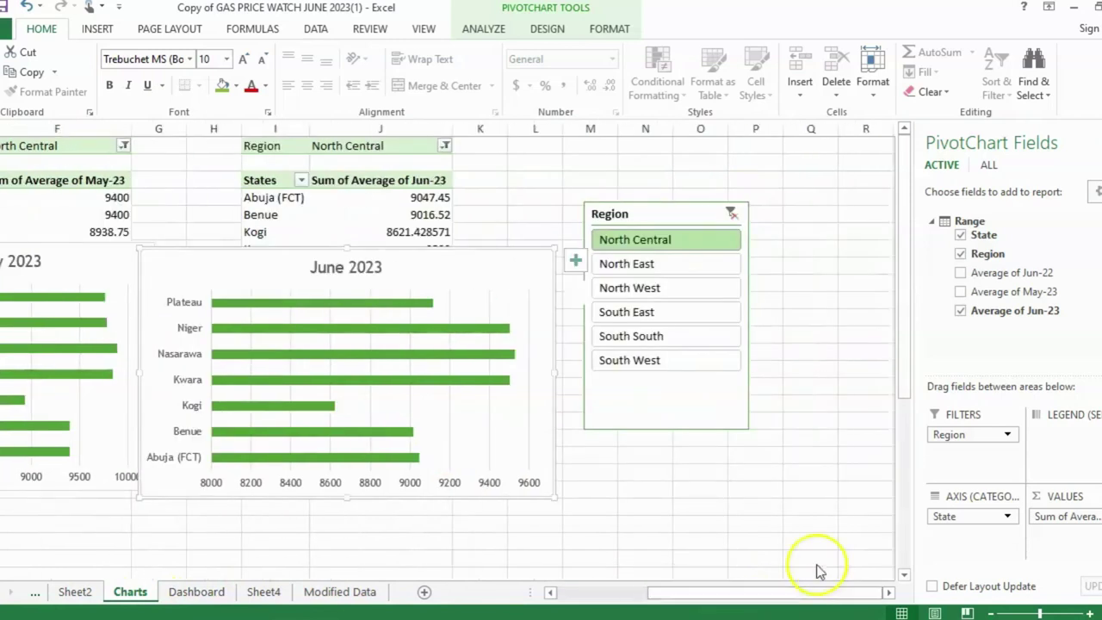
{"action": "left_click", "coordinate": [644, 214]}
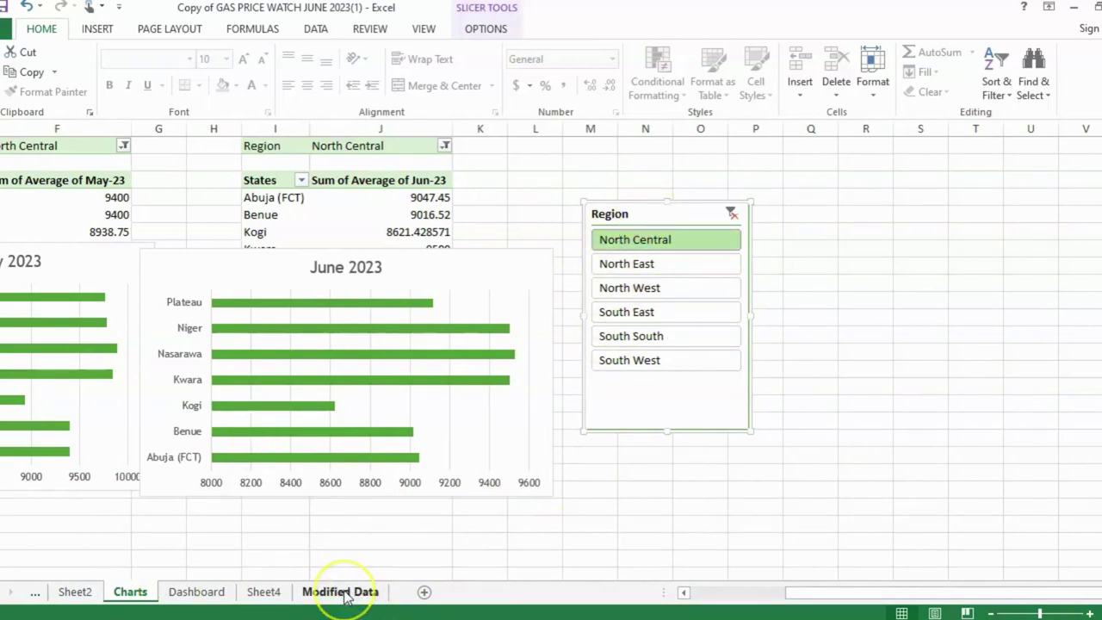
{"action": "left_click", "coordinate": [196, 592]}
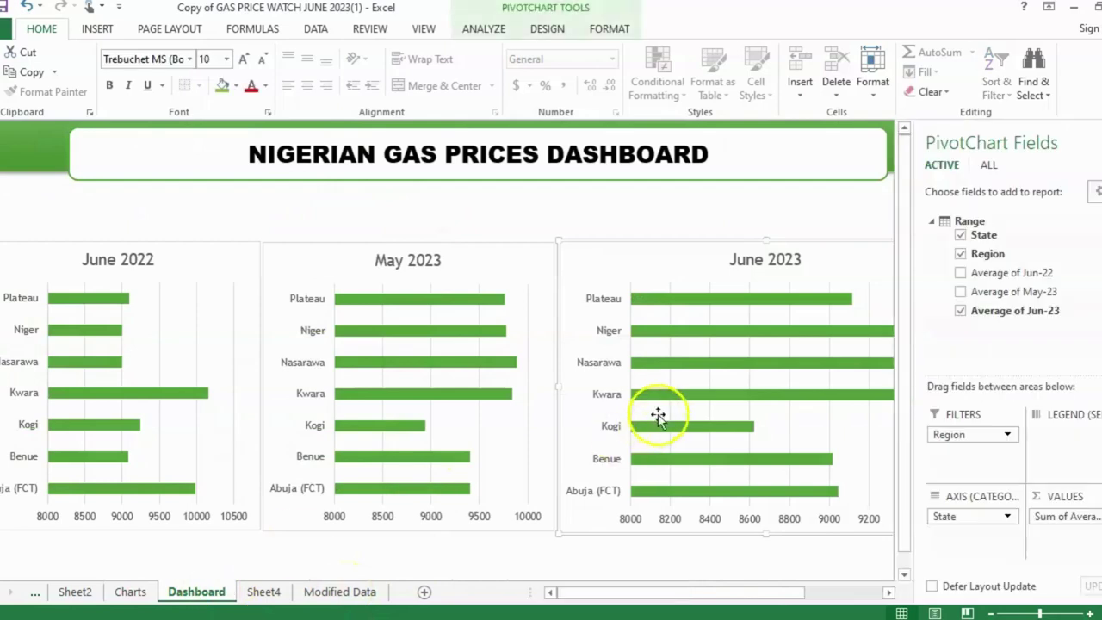
{"action": "left_click", "coordinate": [295, 211]}
{"action": "key", "text": "ctrl+v"}
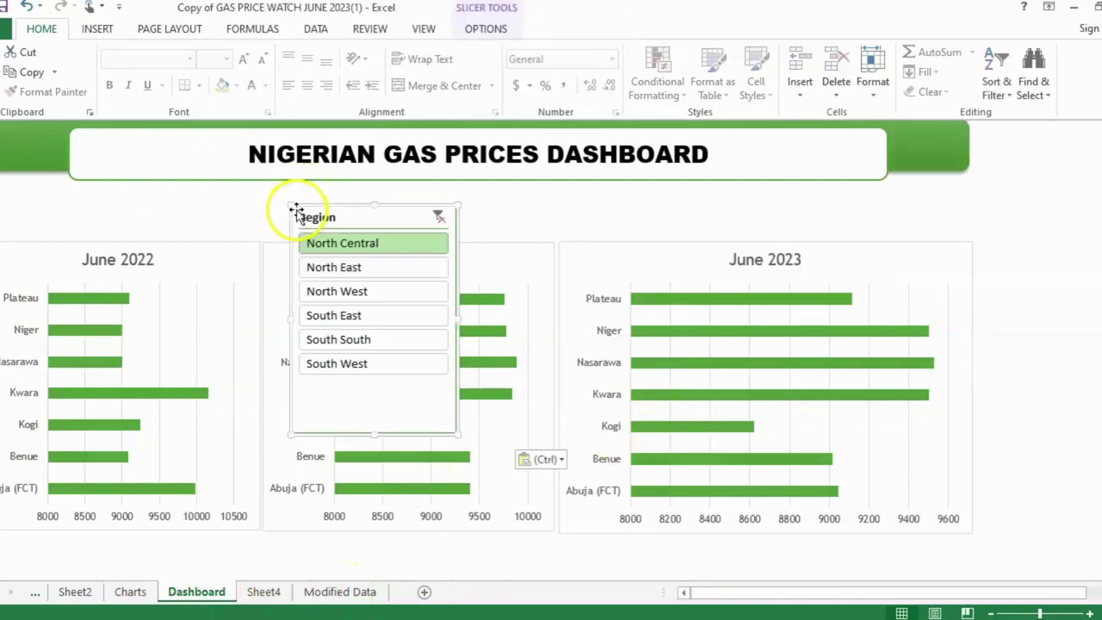
Step: Review the name, header and sorting options in the Dashboard Region slicer's settings
{"action": "right_click", "coordinate": [410, 411]}
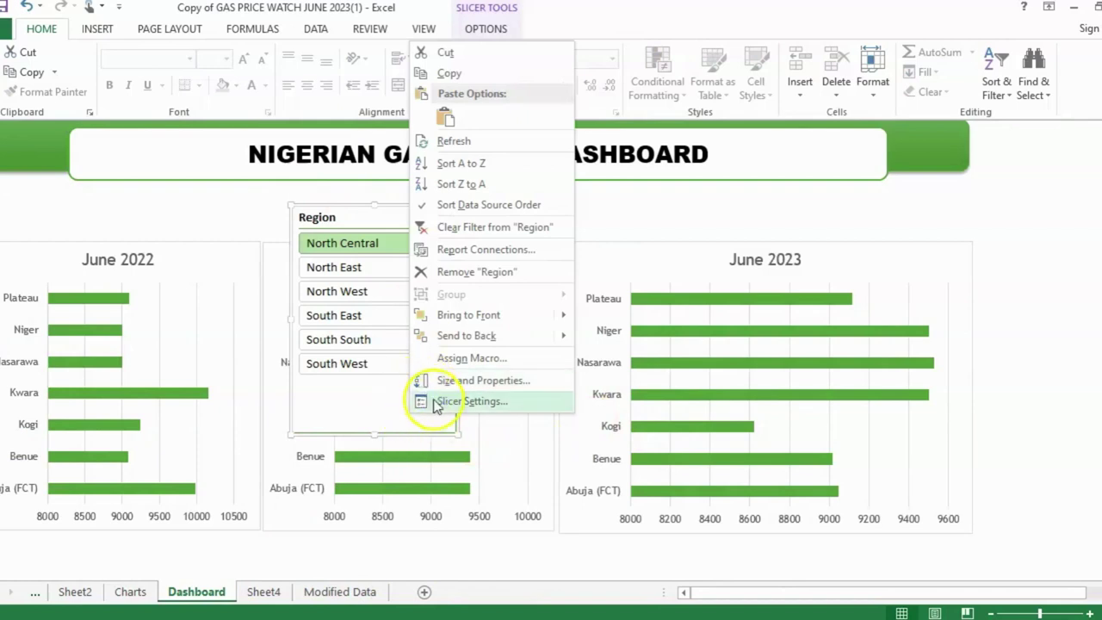
{"action": "left_click", "coordinate": [471, 402]}
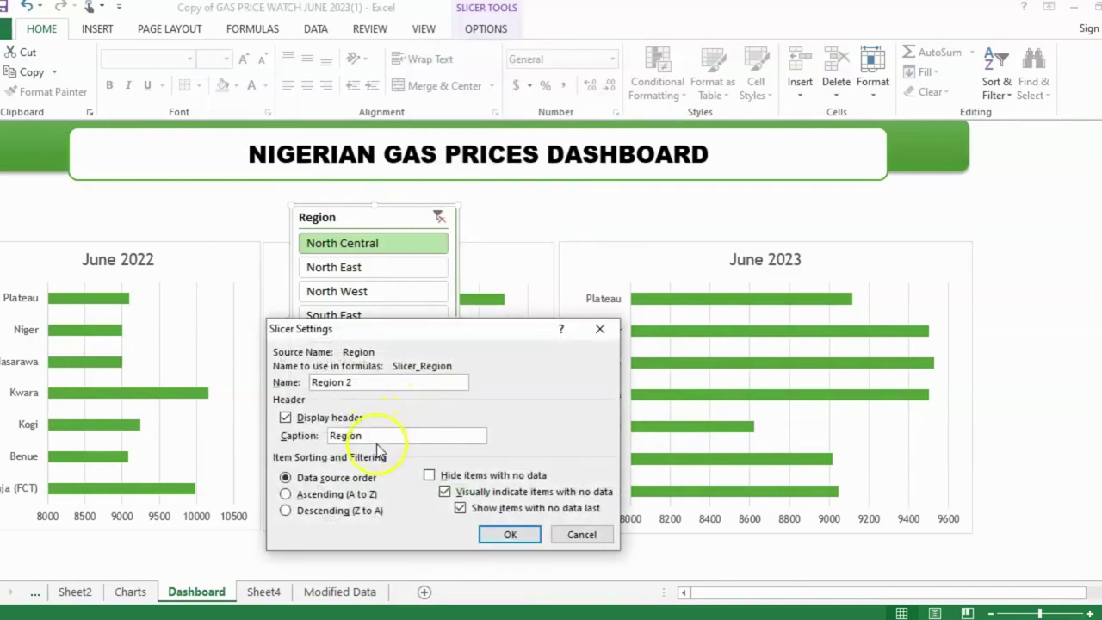
{"action": "left_click", "coordinate": [511, 535]}
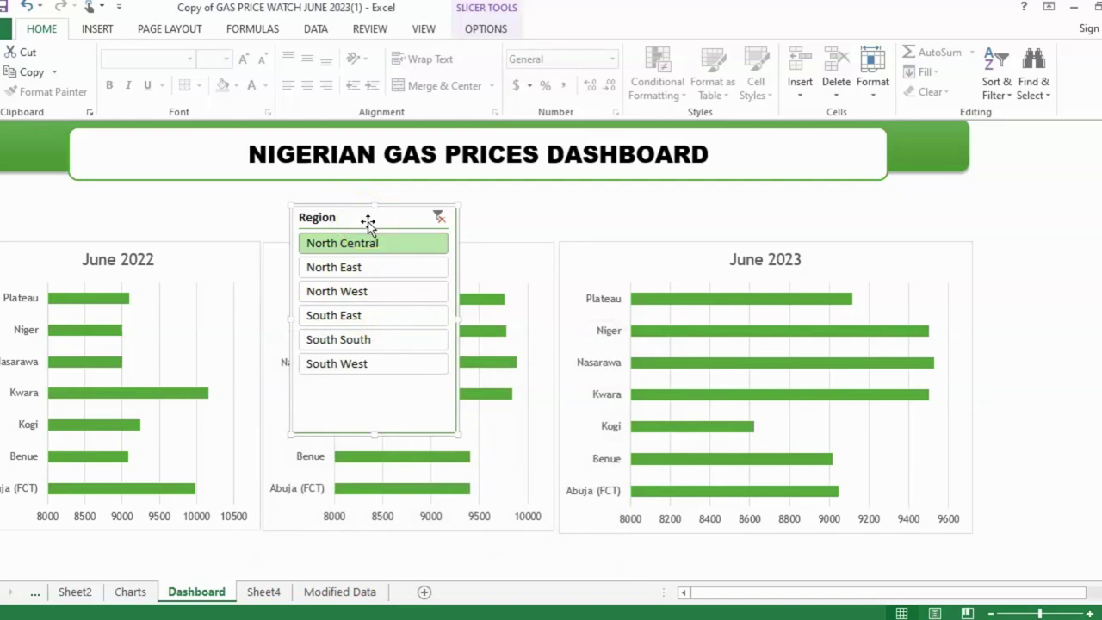
Step: Arrange the Region slicer's buttons in 6 columns
{"action": "left_click", "coordinate": [488, 30]}
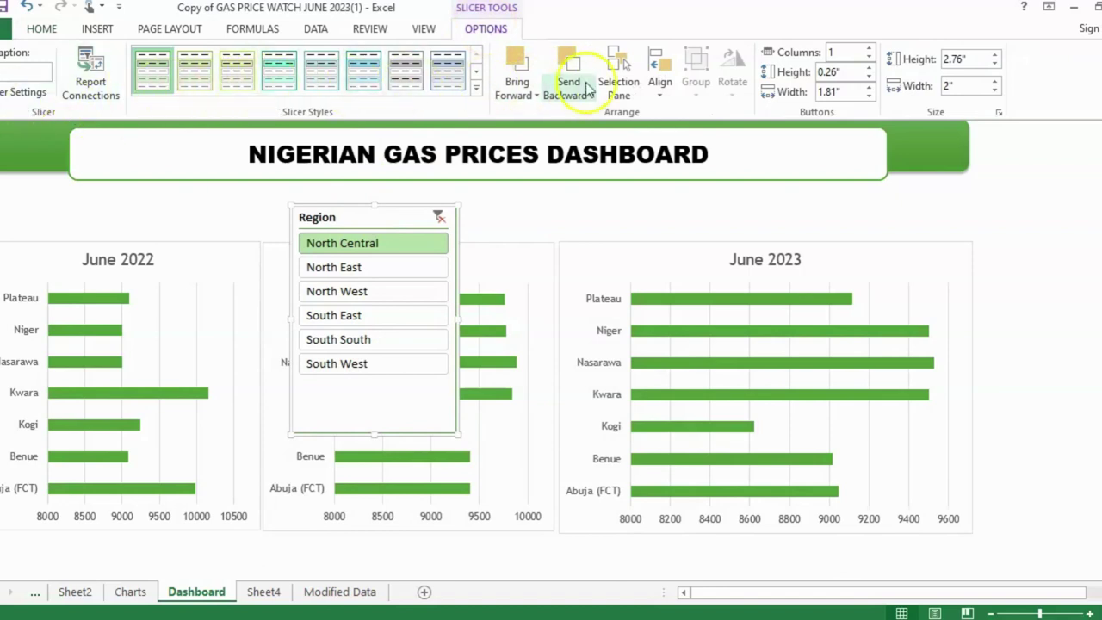
{"action": "left_click", "coordinate": [871, 48]}
{"action": "left_click", "coordinate": [871, 49]}
{"action": "left_click", "coordinate": [870, 49]}
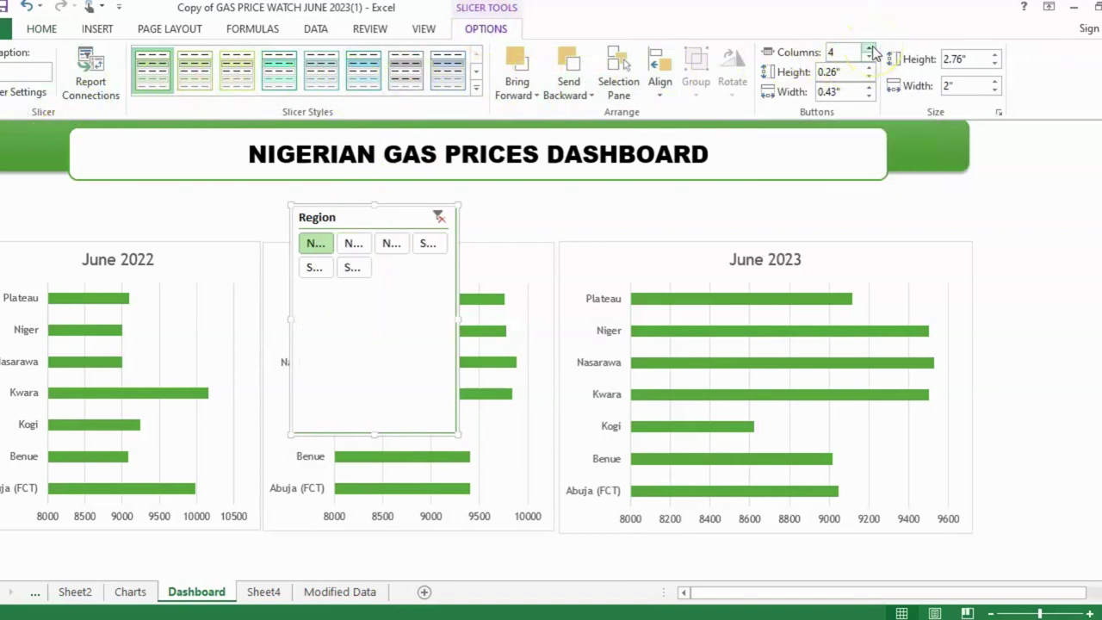
{"action": "left_click", "coordinate": [870, 49]}
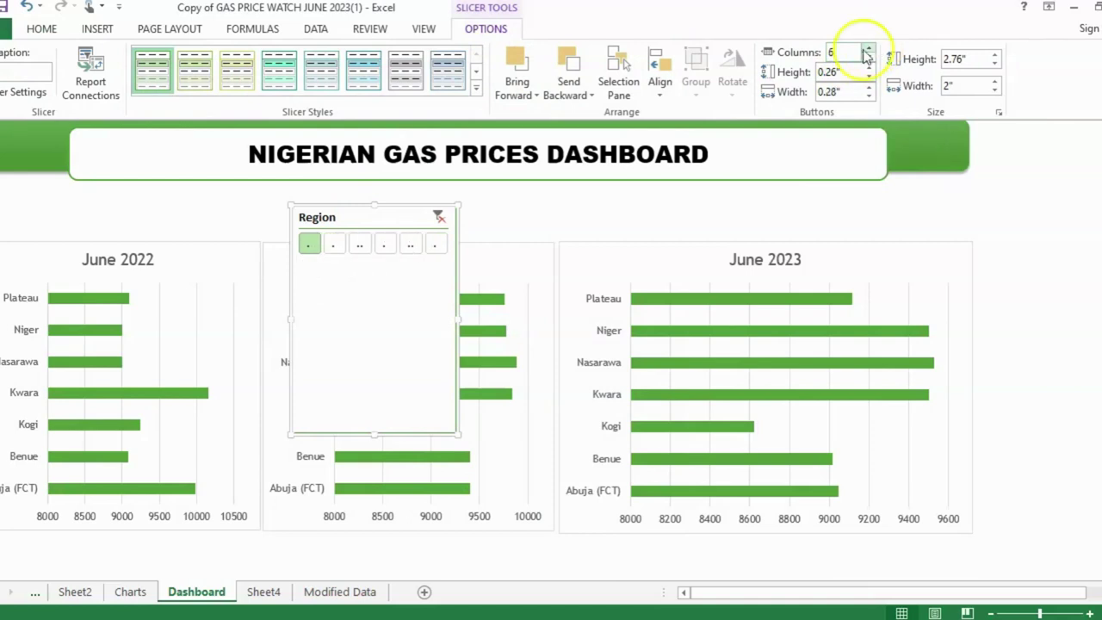
Step: Resize the Dashboard's Region slicer to 6.08" wide by 0.76" high and place it between the title banner and the charts
{"action": "left_click_drag", "start_coordinate": [457, 320], "coordinate": [795, 239]}
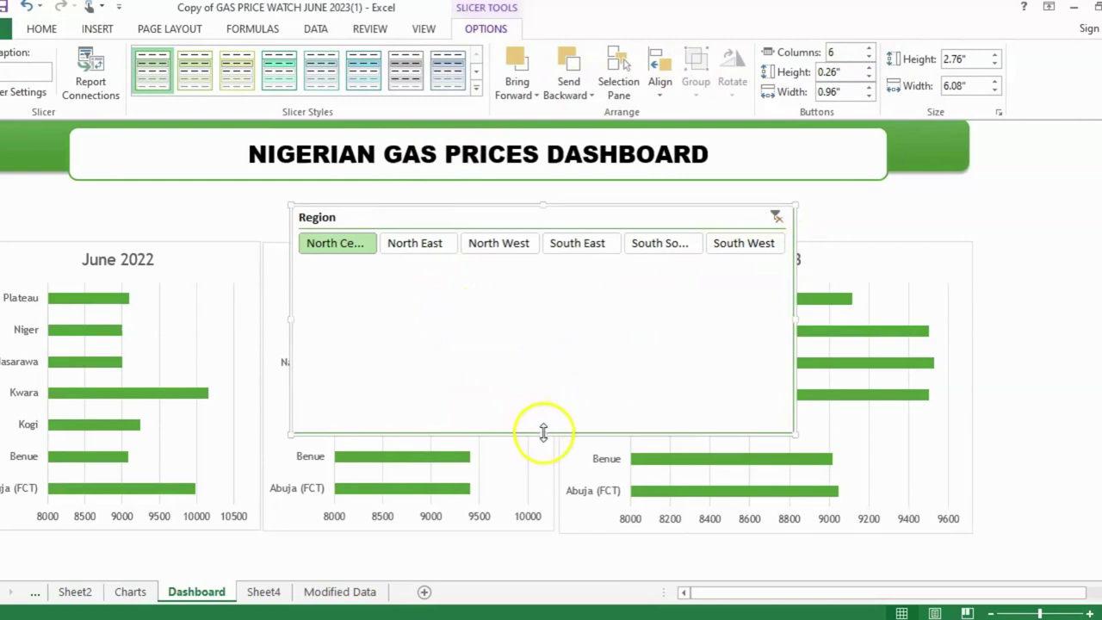
{"action": "left_click_drag", "start_coordinate": [543, 433], "coordinate": [546, 265]}
{"action": "left_click_drag", "start_coordinate": [539, 216], "coordinate": [223, 185]}
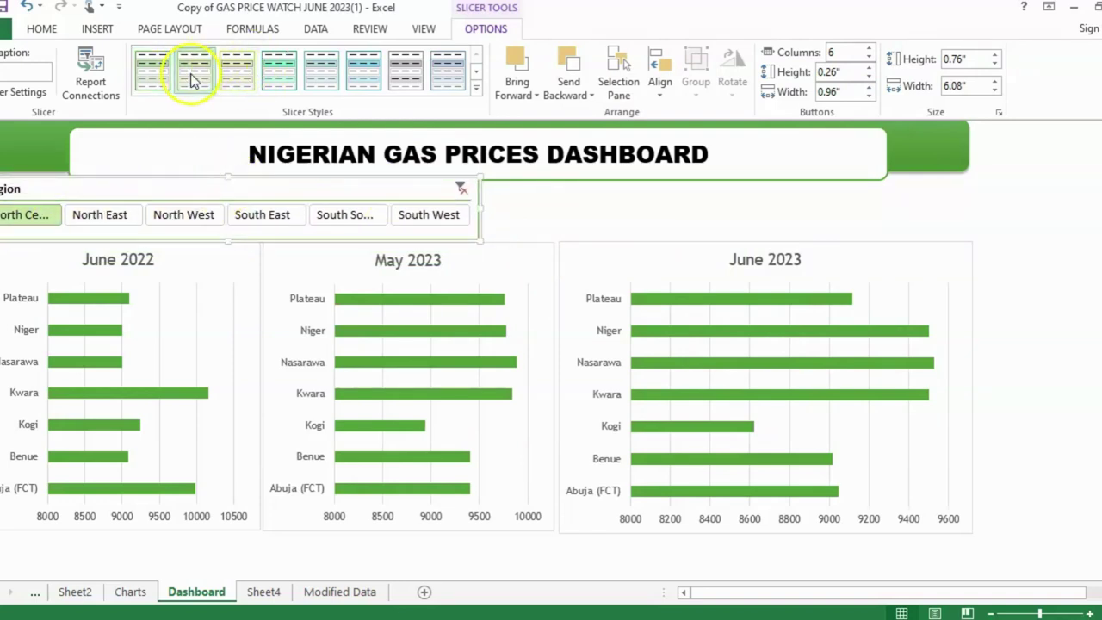
Step: Apply the first dark green slicer style to the Region slicer
{"action": "left_click", "coordinate": [160, 79]}
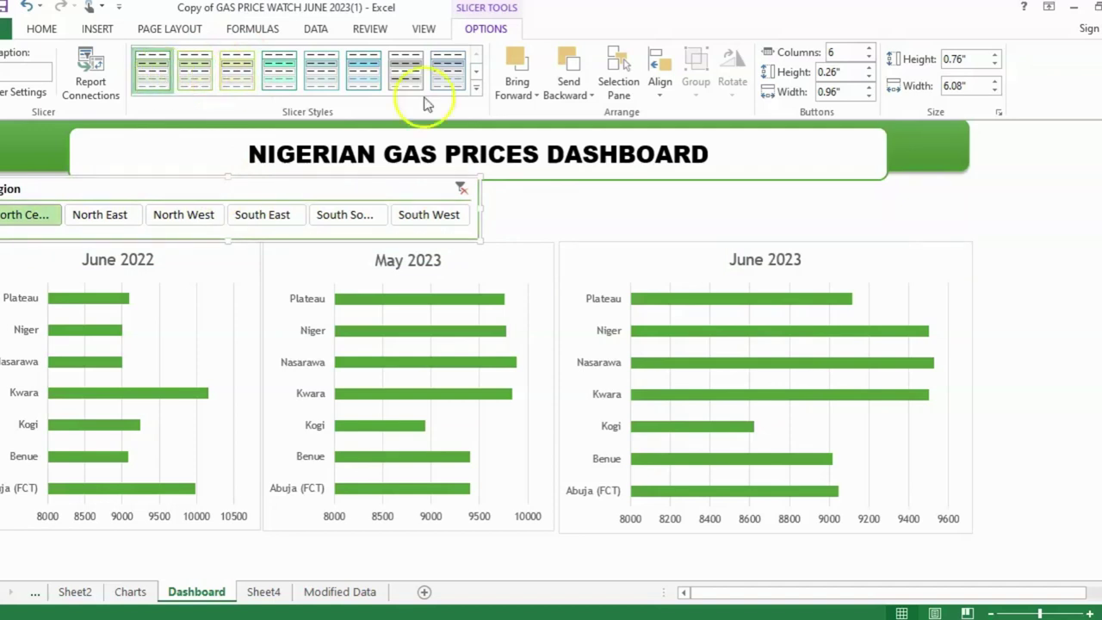
{"action": "left_click", "coordinate": [476, 89]}
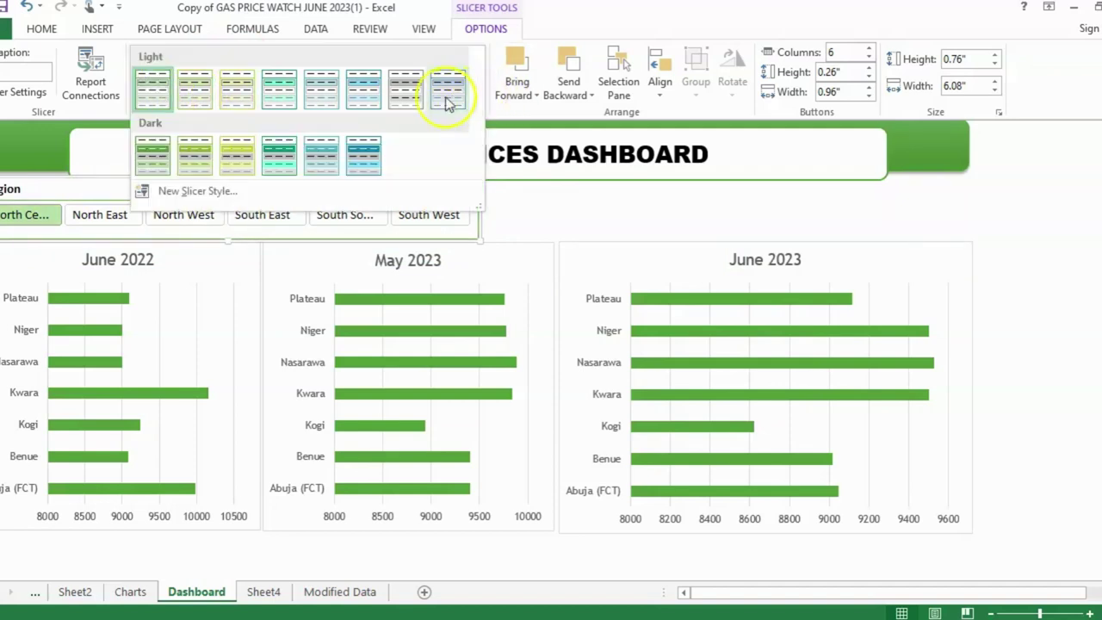
{"action": "left_click", "coordinate": [154, 155]}
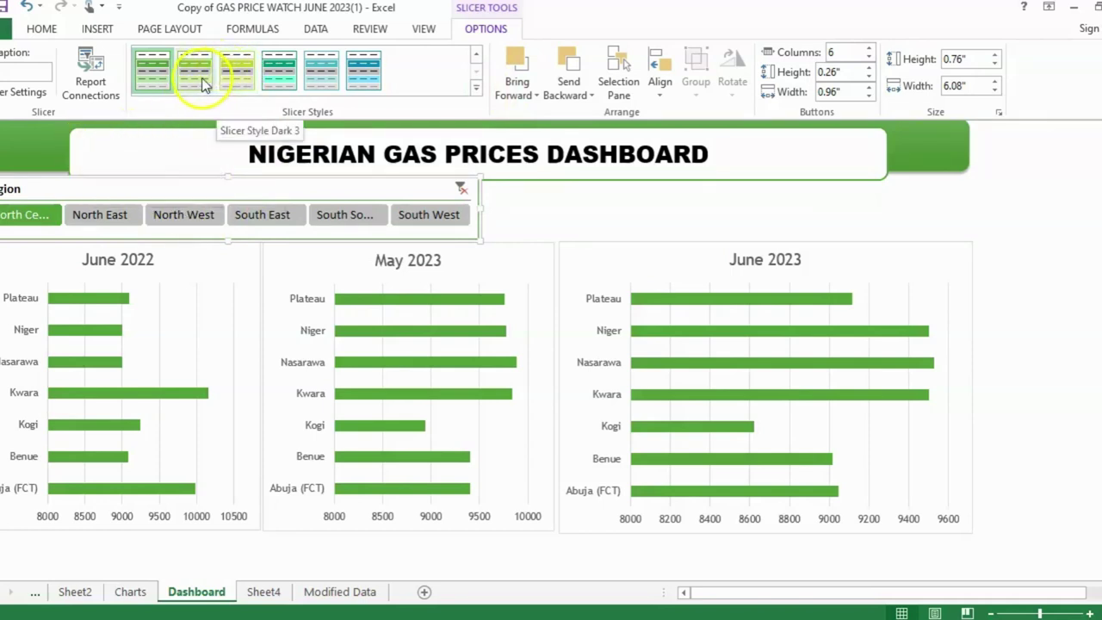
Step: Widen the Region slicer until the full region names fit on its buttons
{"action": "left_click", "coordinate": [536, 214]}
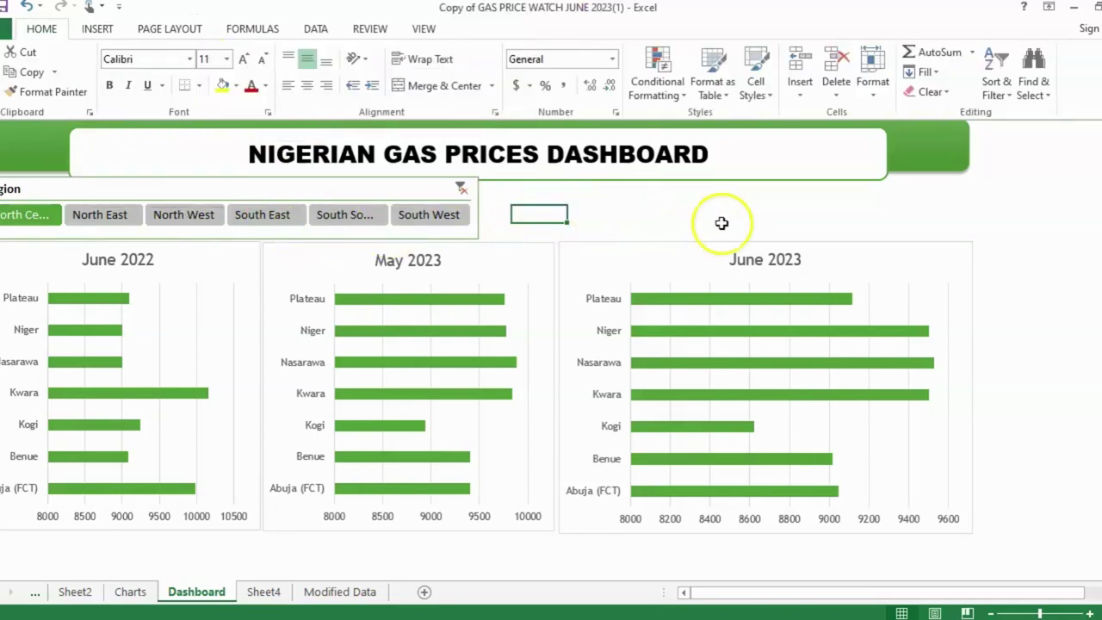
{"action": "left_click", "coordinate": [814, 213]}
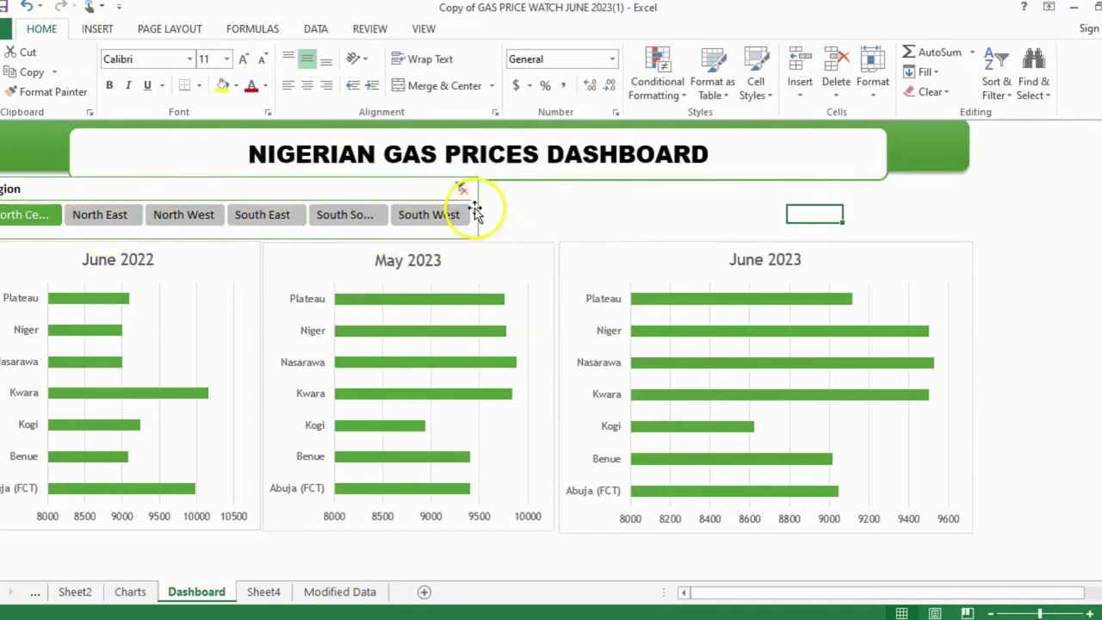
{"action": "left_click_drag", "start_coordinate": [477, 207], "coordinate": [533, 207]}
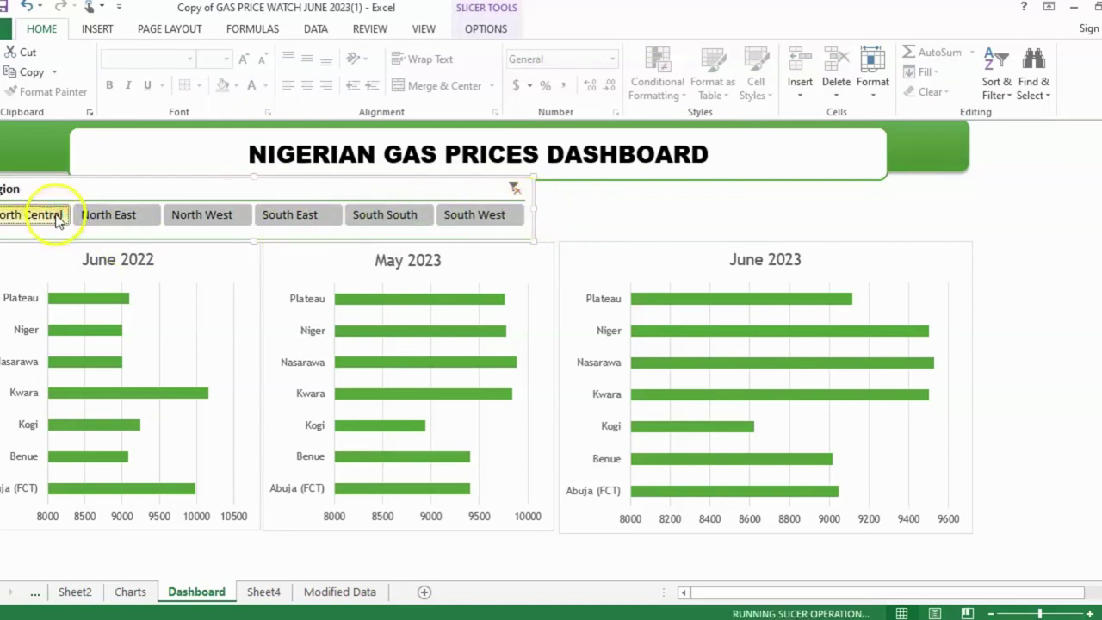
Step: Test the Region slicer by filtering the charts to North East, North West, South East, South South and South West in turn
{"action": "left_click", "coordinate": [109, 220]}
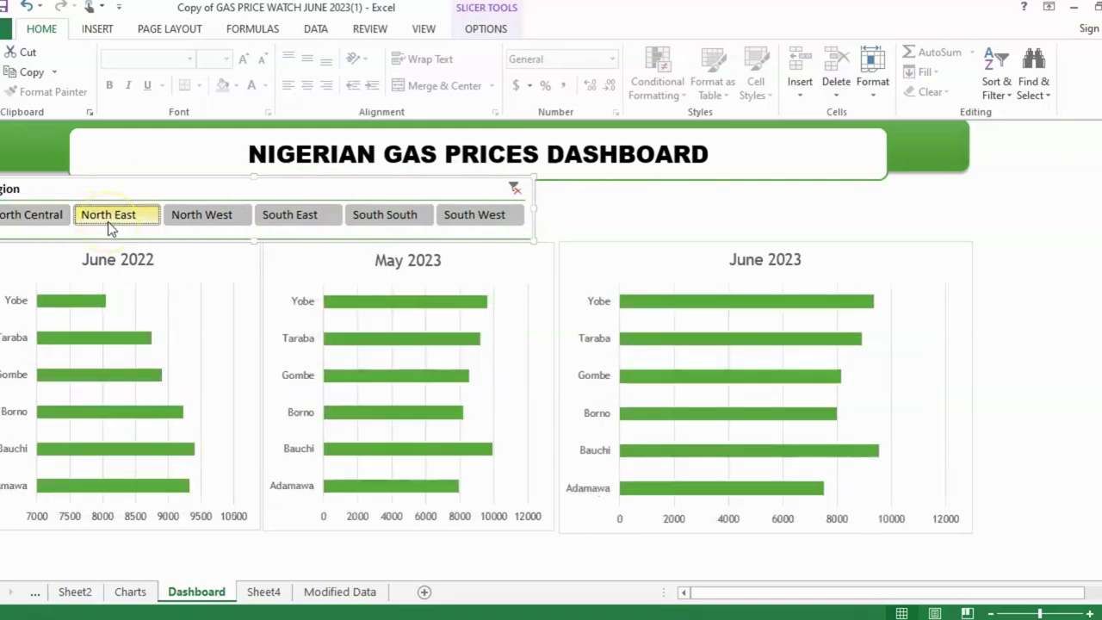
{"action": "left_click", "coordinate": [209, 213]}
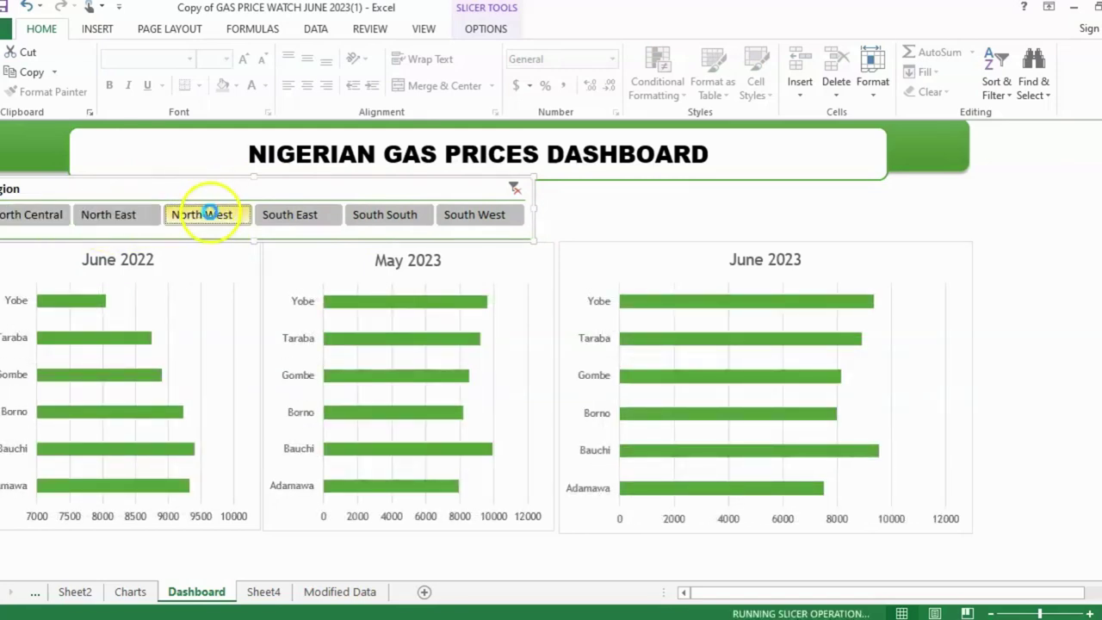
{"action": "left_click", "coordinate": [285, 215]}
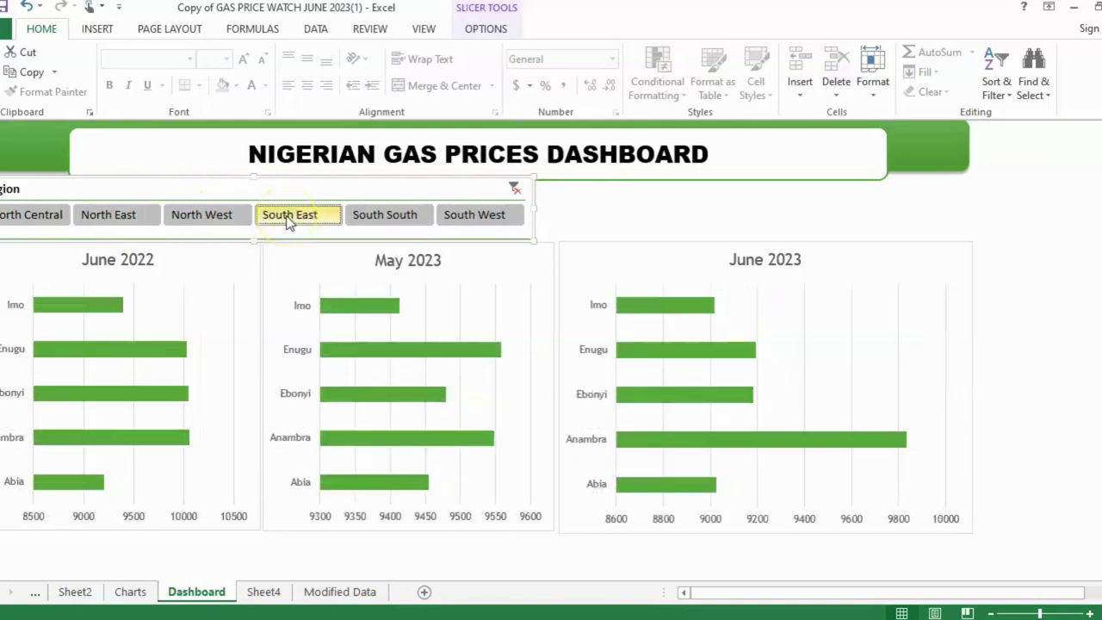
{"action": "left_click", "coordinate": [368, 216]}
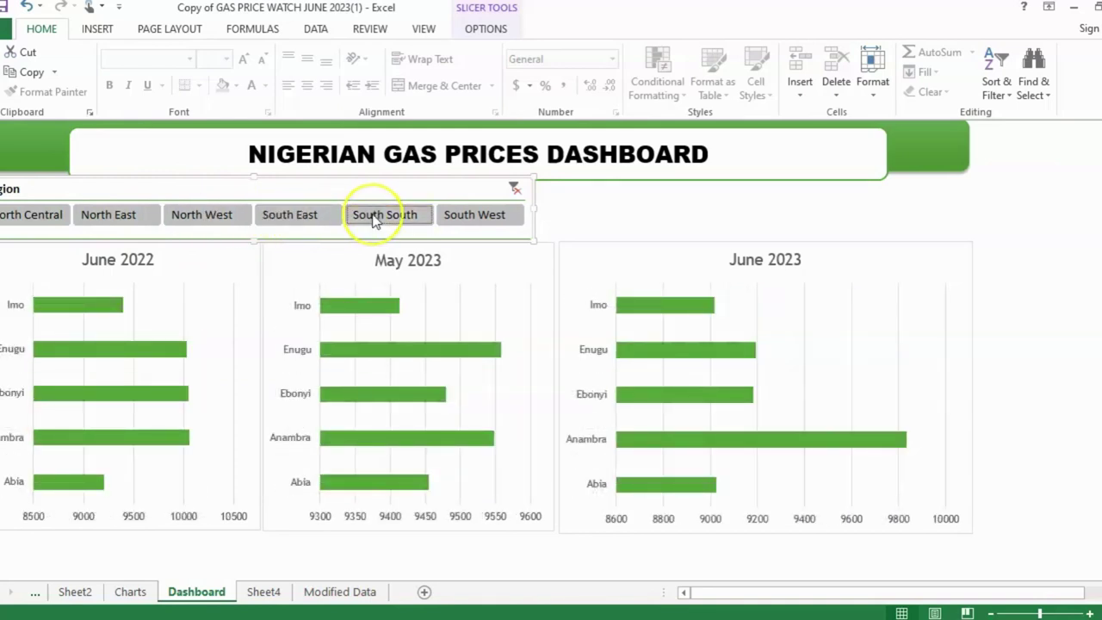
{"action": "left_click", "coordinate": [464, 213]}
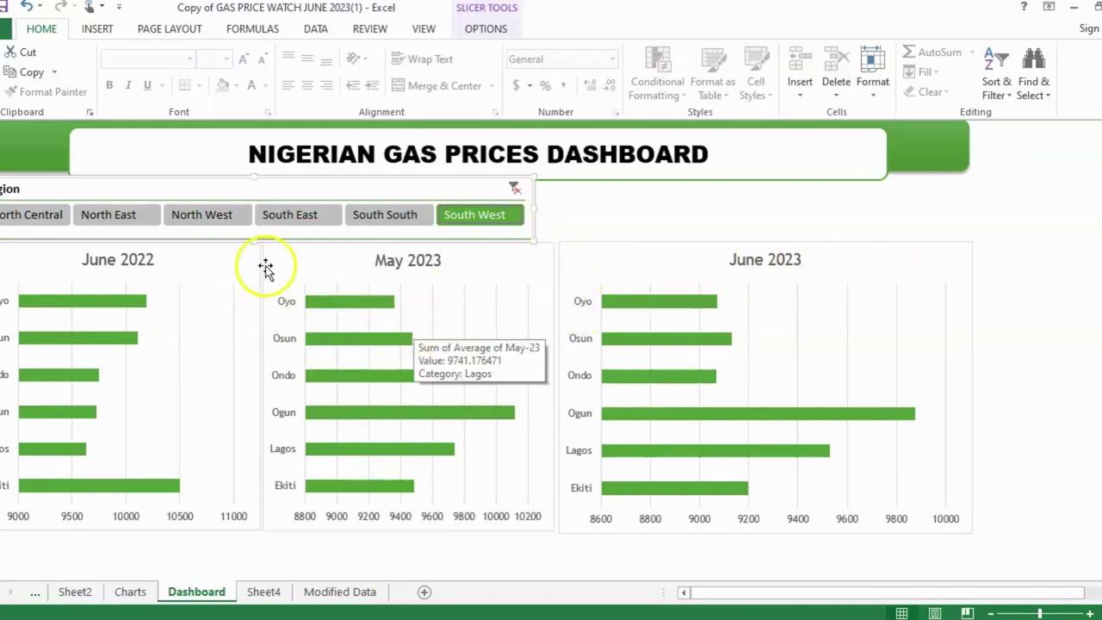
Step: Remove the gridlines from the June 2022 chart while keeping its axes and chart title
{"action": "left_click", "coordinate": [28, 266]}
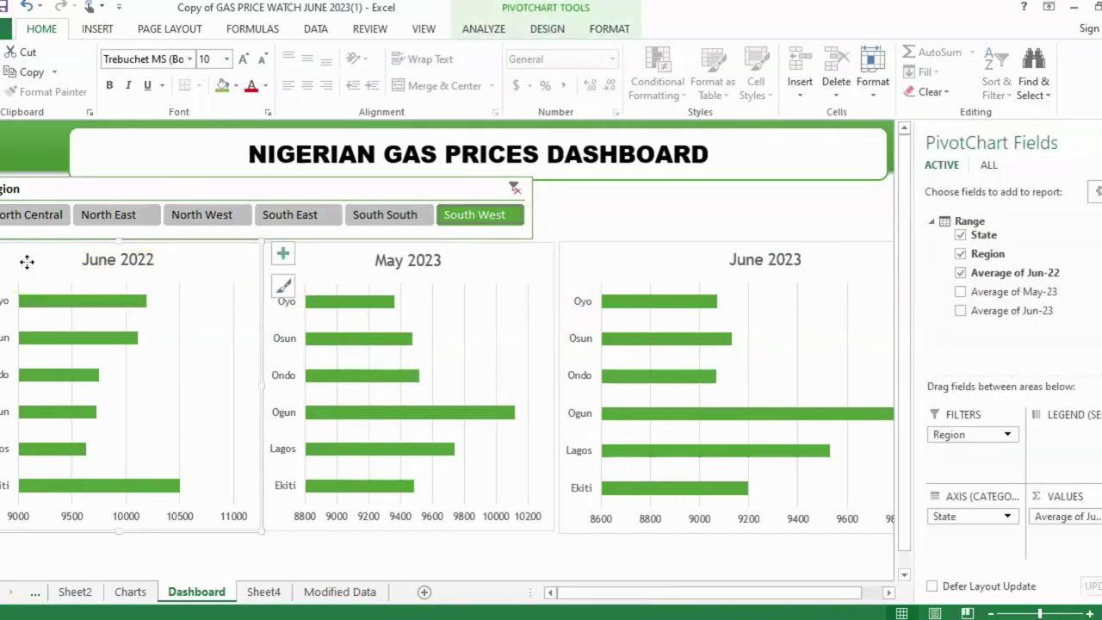
{"action": "right_click", "coordinate": [27, 260]}
{"action": "left_click", "coordinate": [547, 29]}
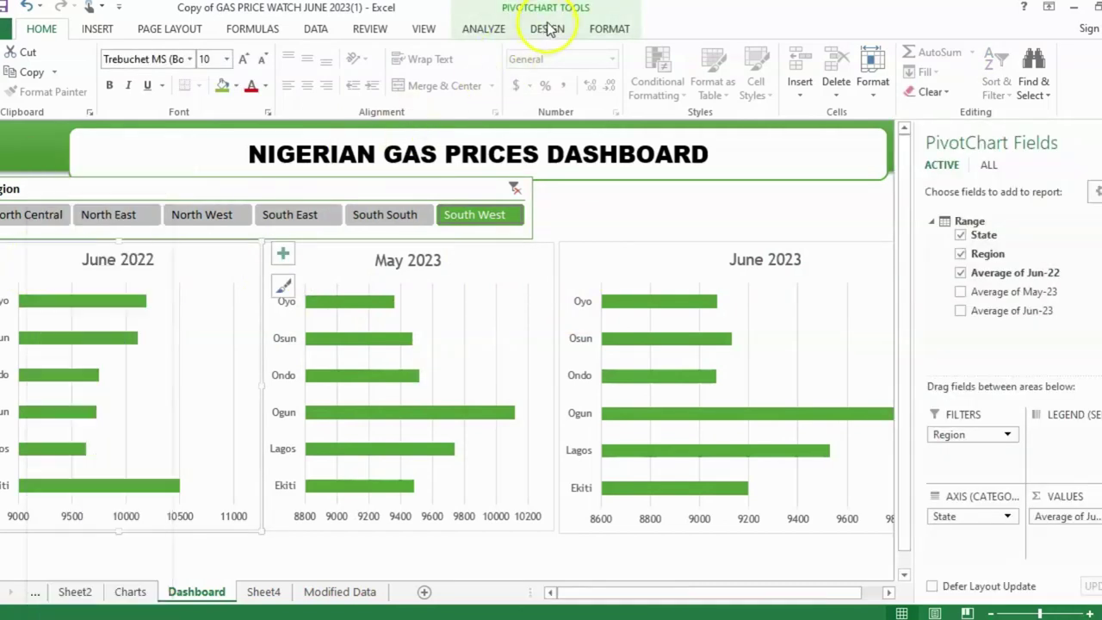
{"action": "left_click", "coordinate": [547, 29]}
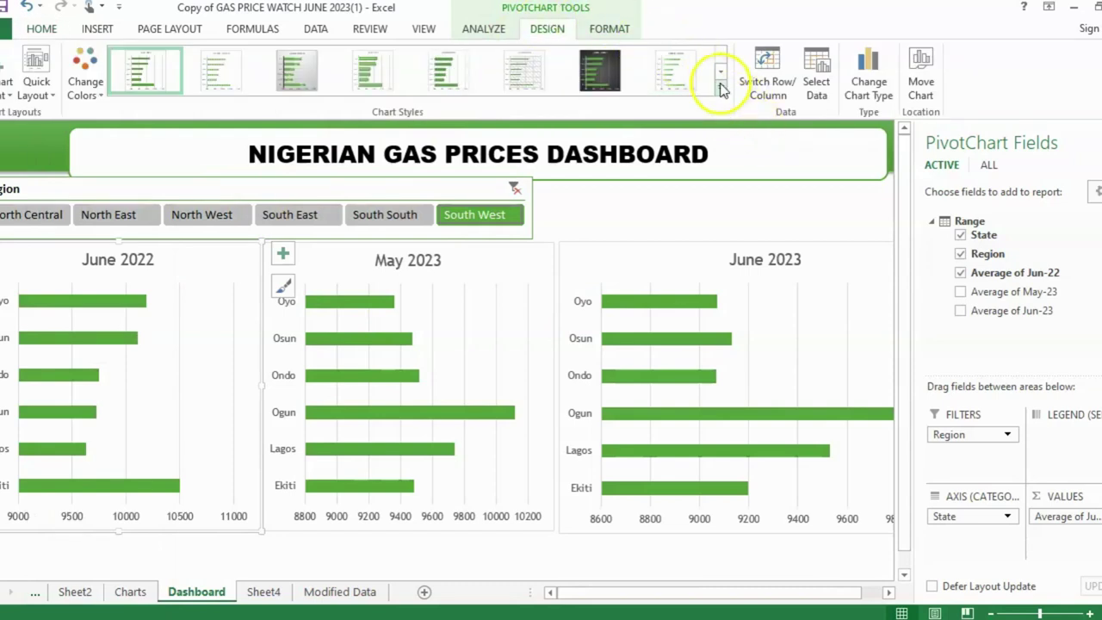
{"action": "left_click", "coordinate": [283, 257]}
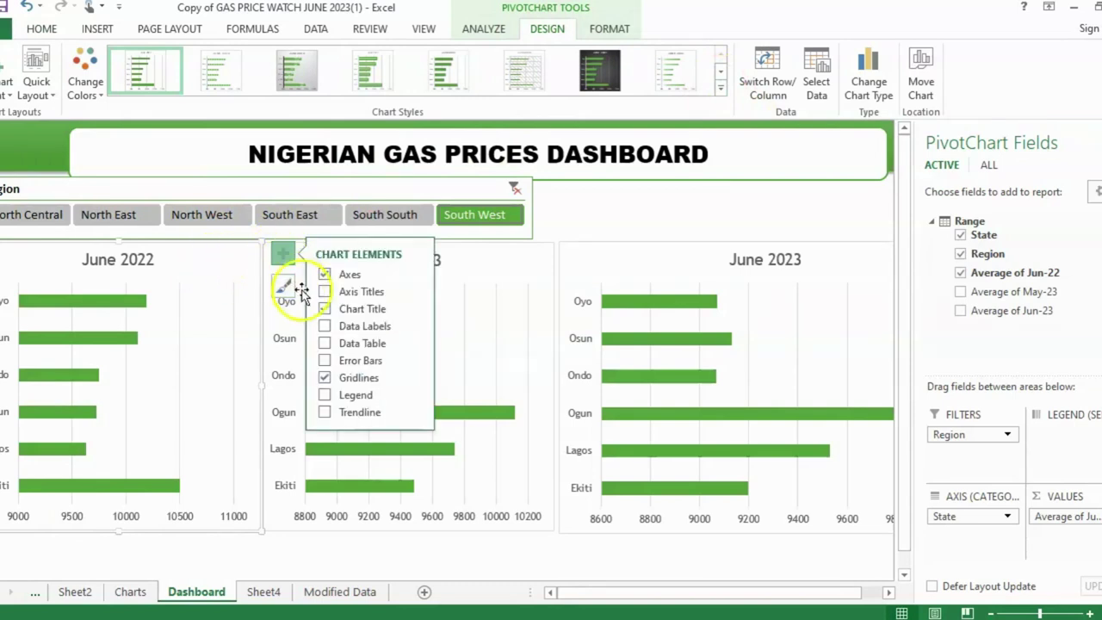
{"action": "left_click", "coordinate": [327, 275]}
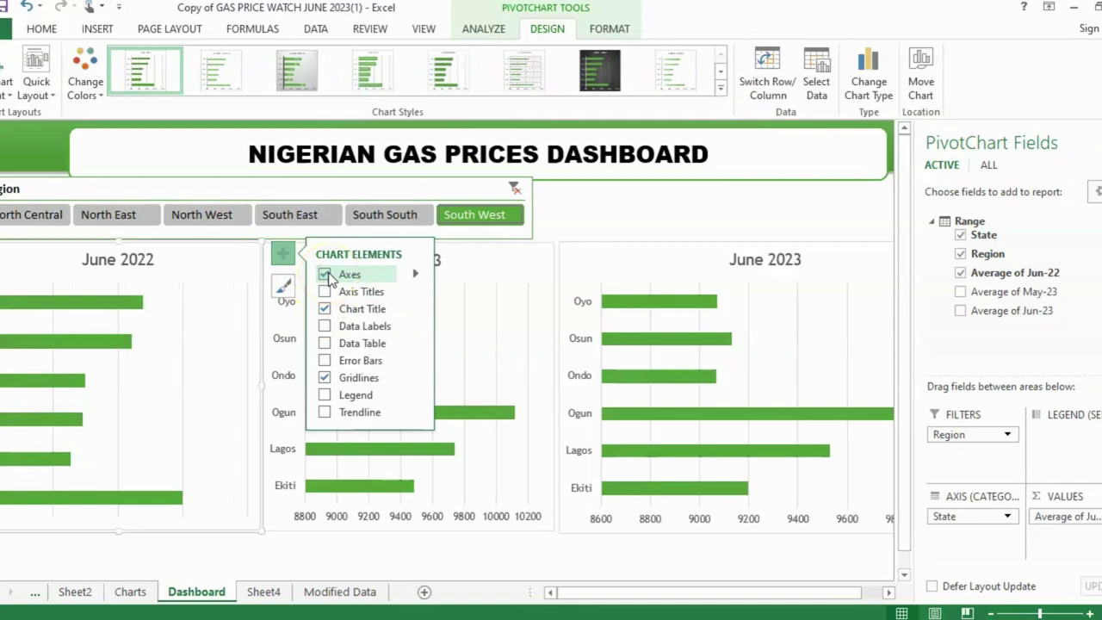
{"action": "left_click", "coordinate": [326, 379]}
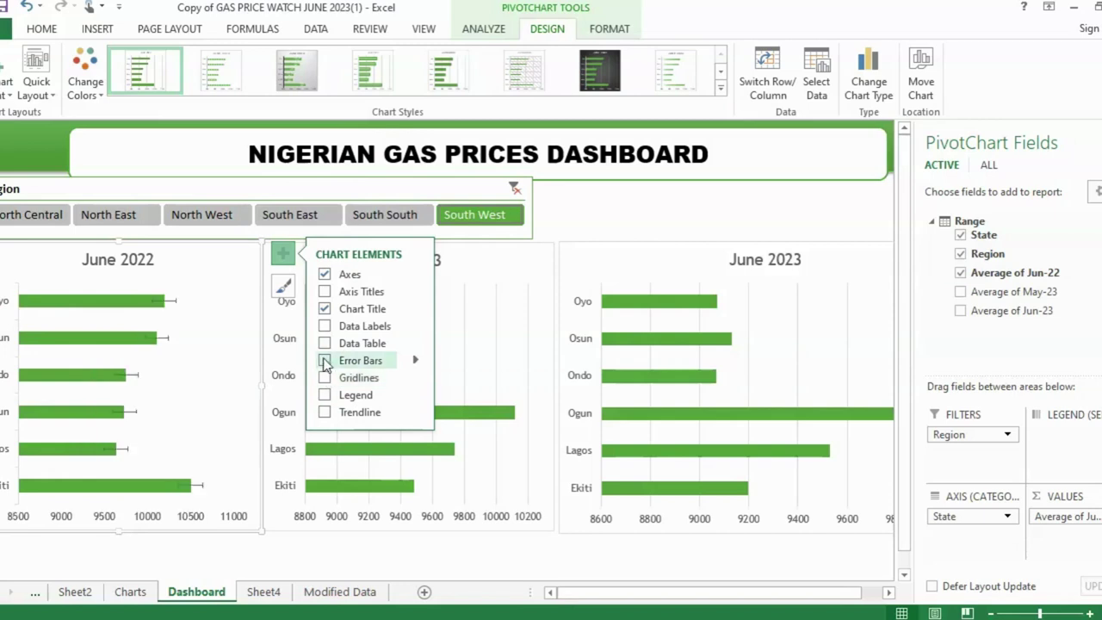
Step: Try adding data labels to the June 2022 chart and undo the addition
{"action": "left_click", "coordinate": [327, 326]}
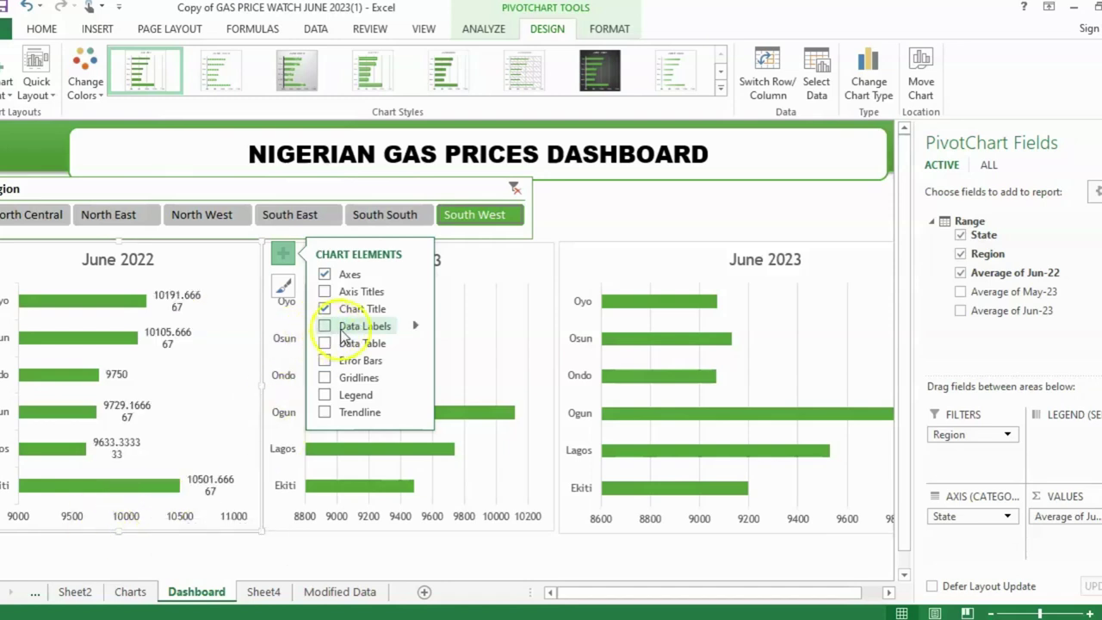
{"action": "left_click", "coordinate": [416, 327]}
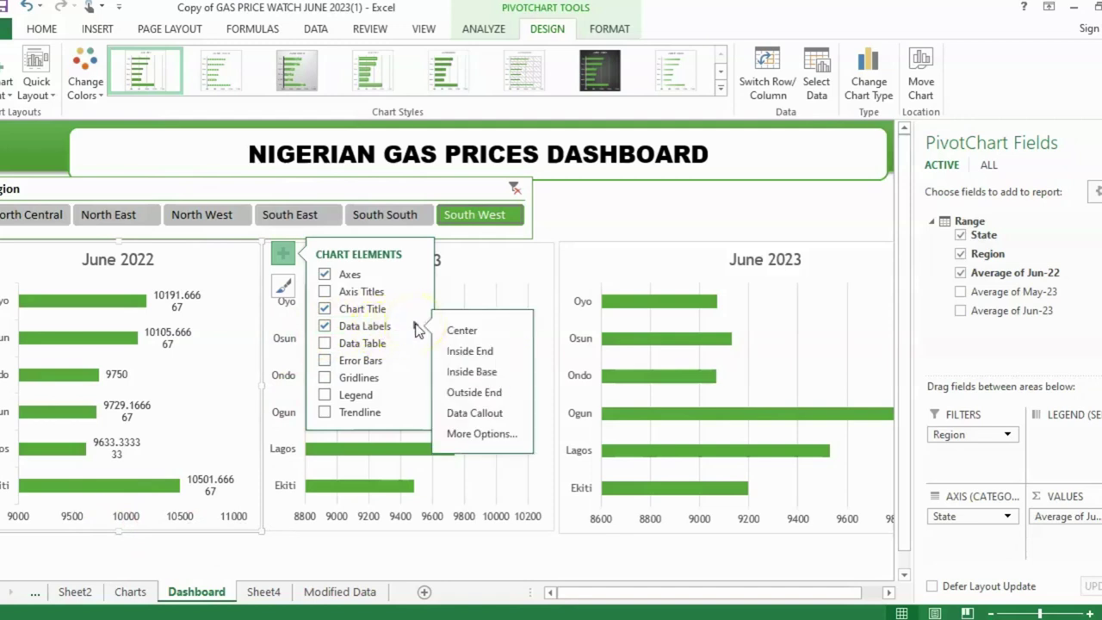
{"action": "left_click", "coordinate": [469, 435]}
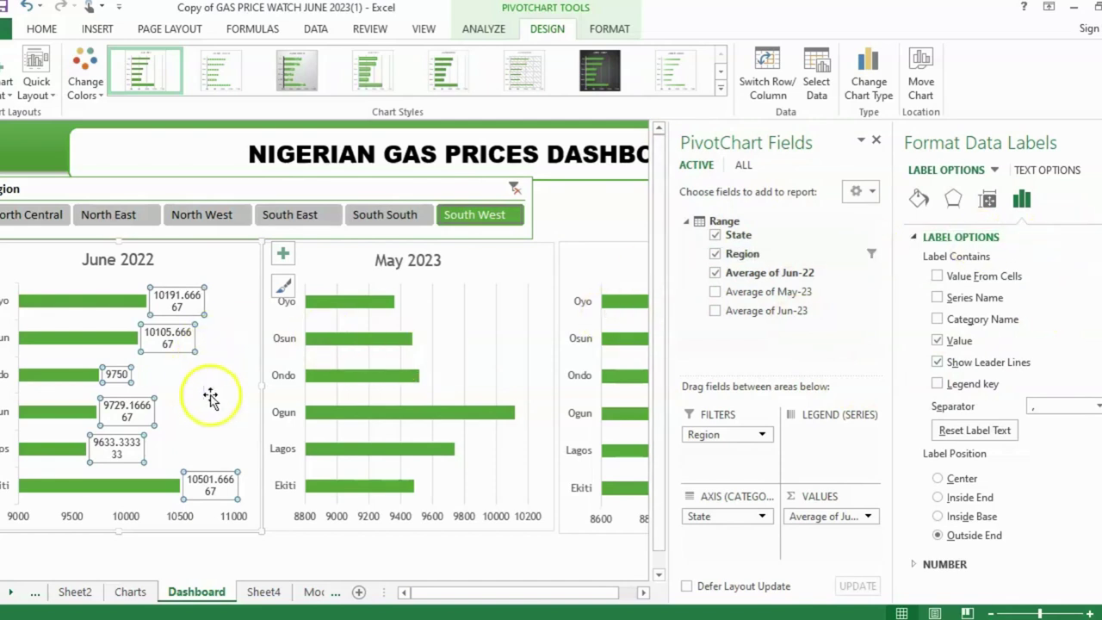
{"action": "left_click", "coordinate": [204, 351]}
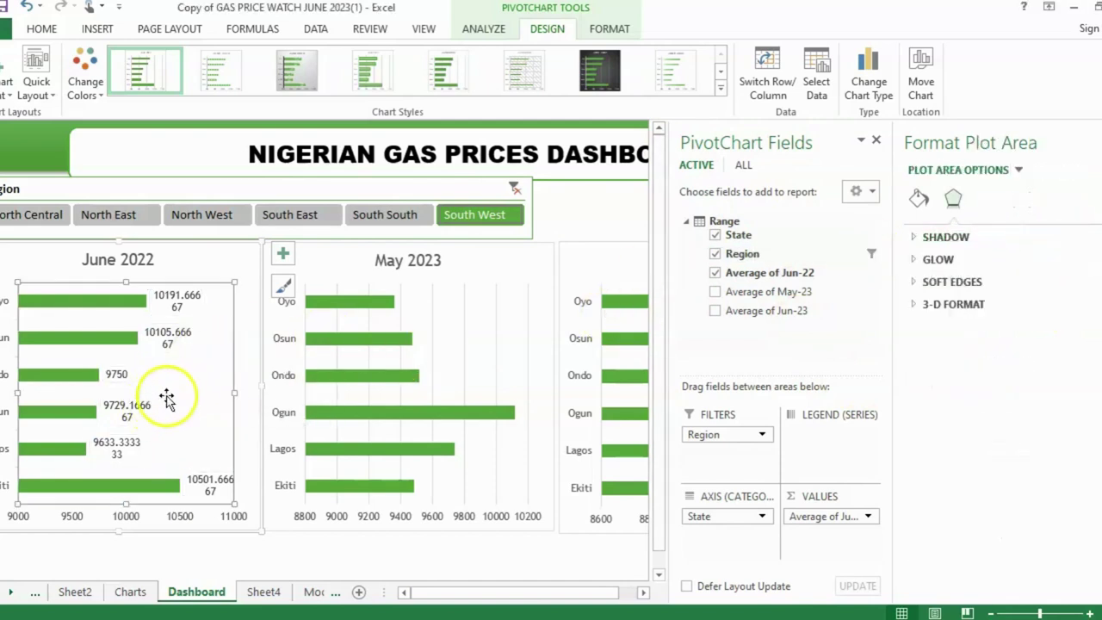
{"action": "key", "text": "ctrl+z"}
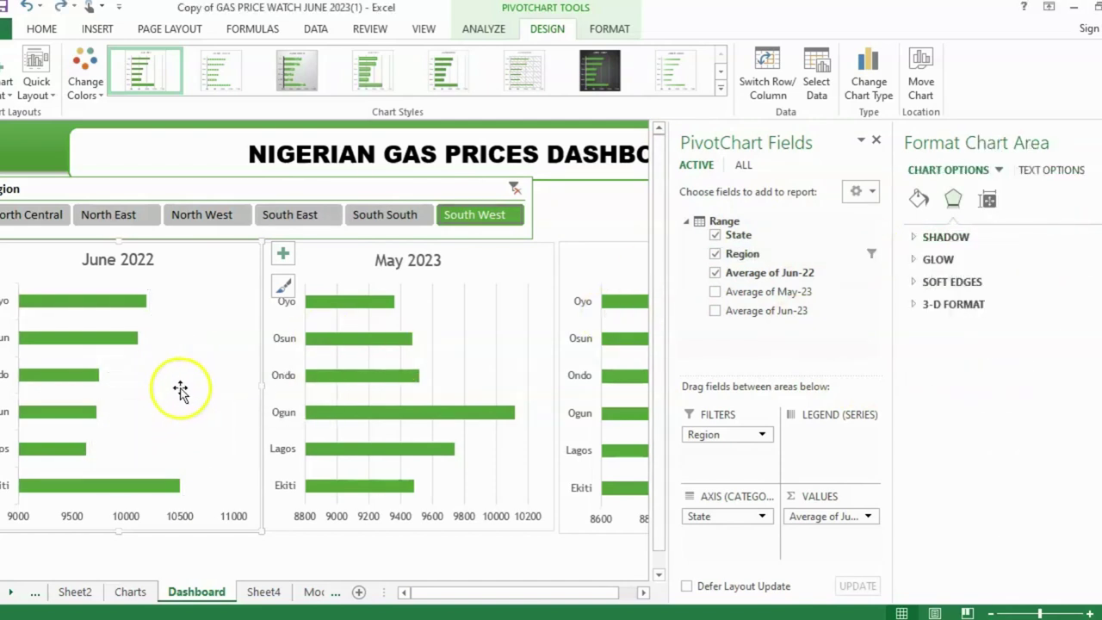
Step: Remove the gridlines from the May 2023 chart
{"action": "left_click", "coordinate": [459, 559]}
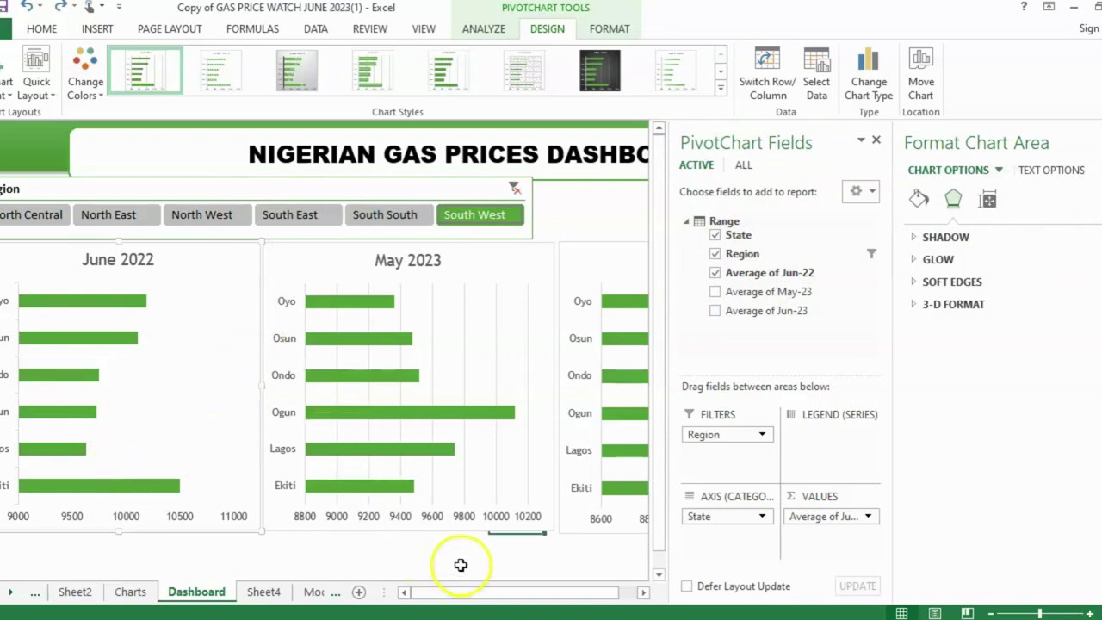
{"action": "left_click", "coordinate": [536, 256]}
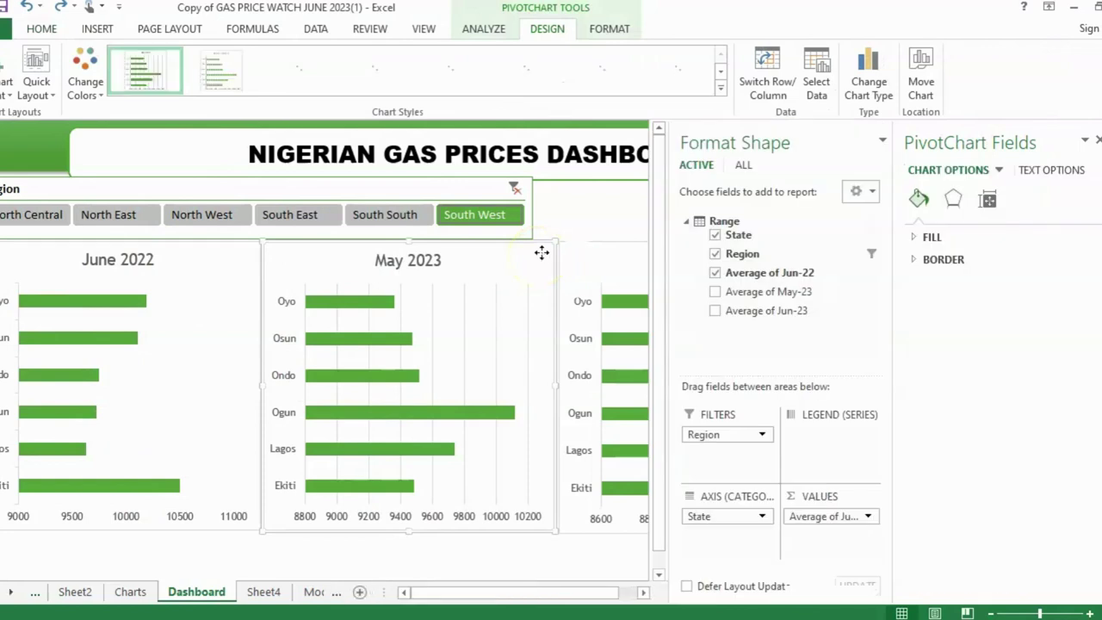
{"action": "left_click", "coordinate": [577, 256]}
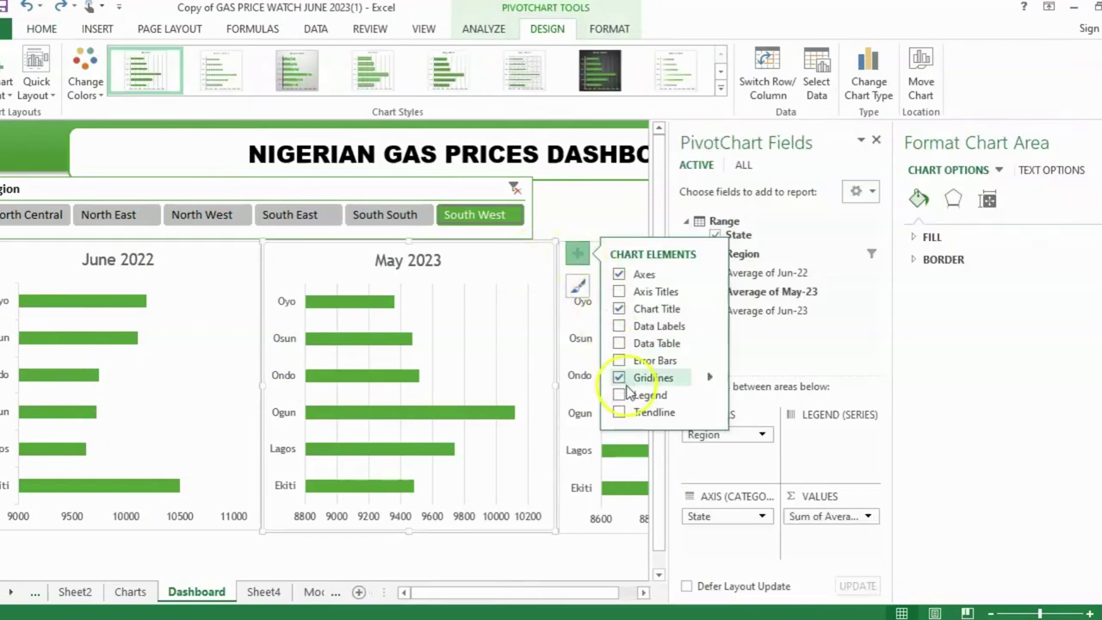
{"action": "left_click", "coordinate": [620, 378]}
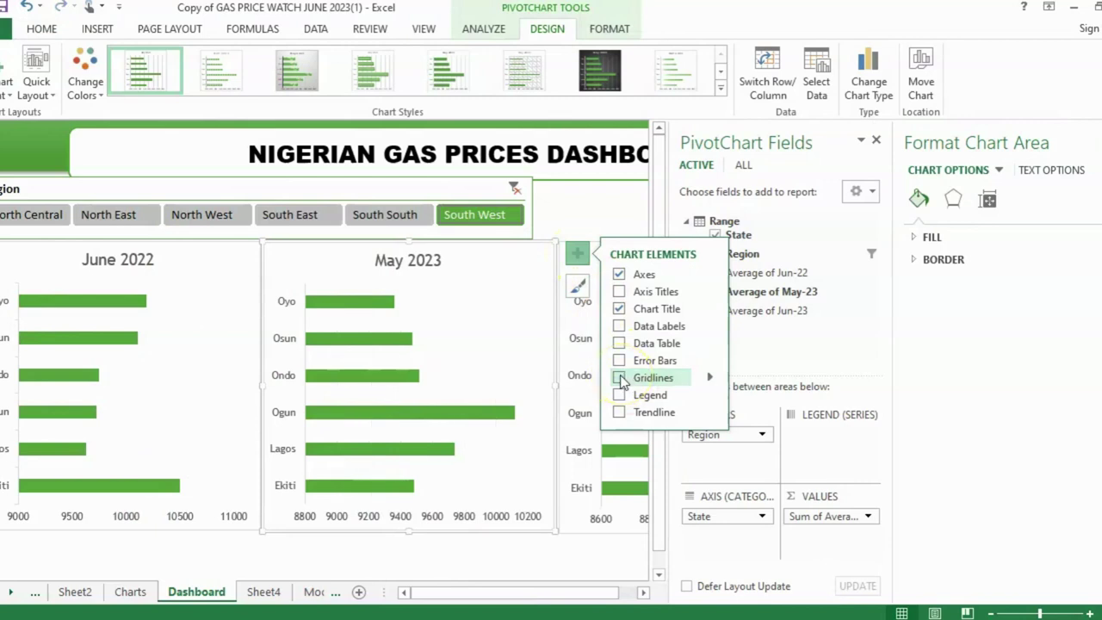
{"action": "left_click", "coordinate": [514, 545]}
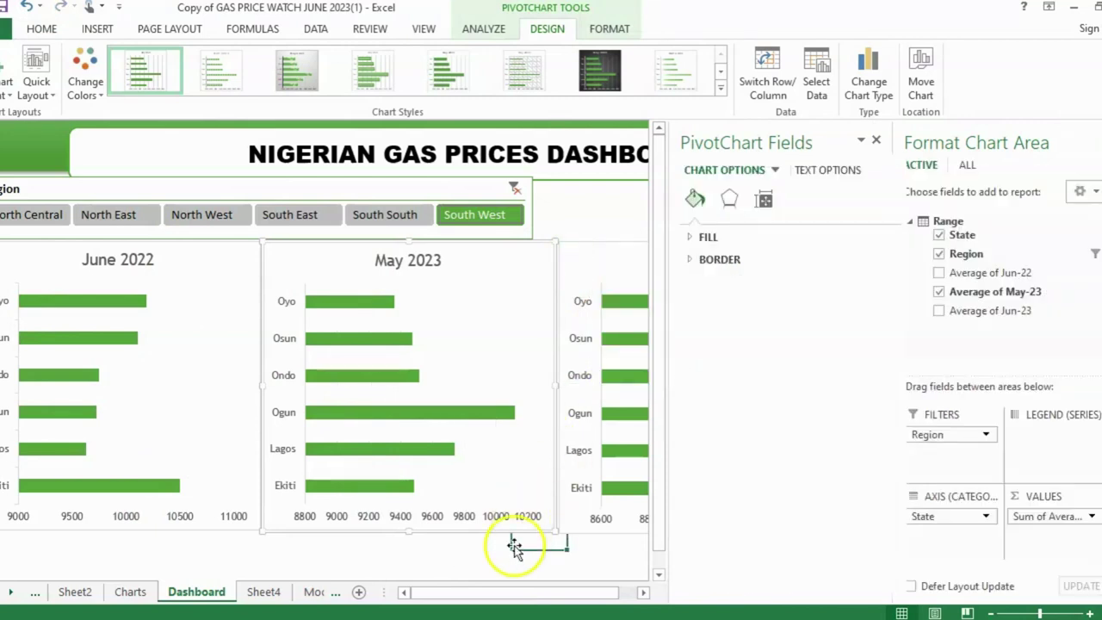
Step: Remove the gridlines from the June 2023 chart while keeping its axes and chart title
{"action": "left_click_drag", "start_coordinate": [556, 591], "coordinate": [590, 592]}
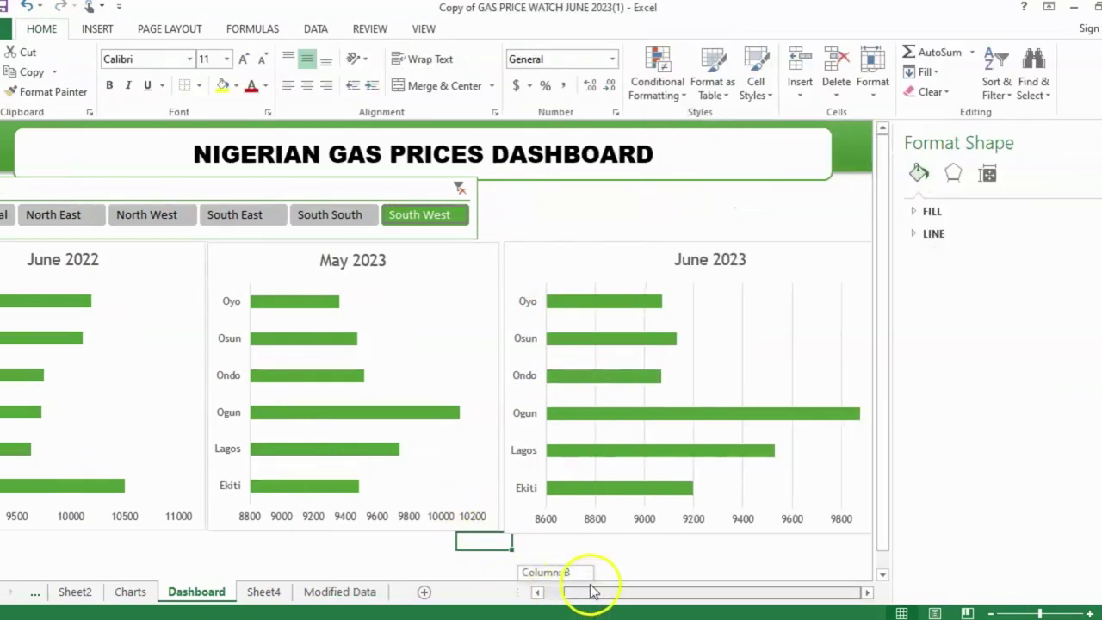
{"action": "left_click", "coordinate": [833, 263]}
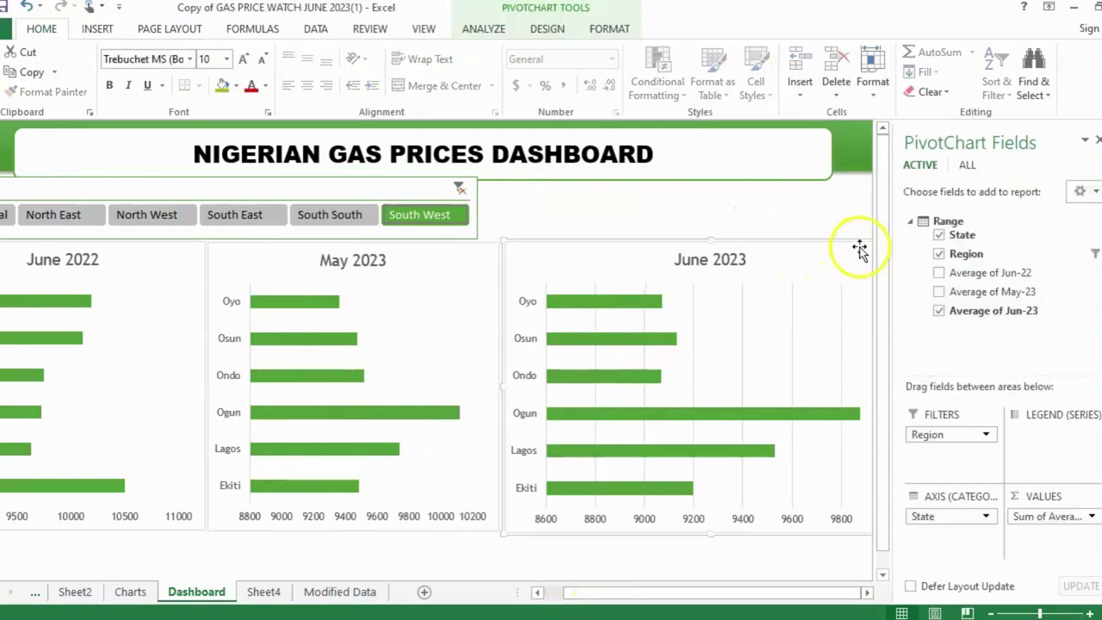
{"action": "key", "text": "ctrl+1"}
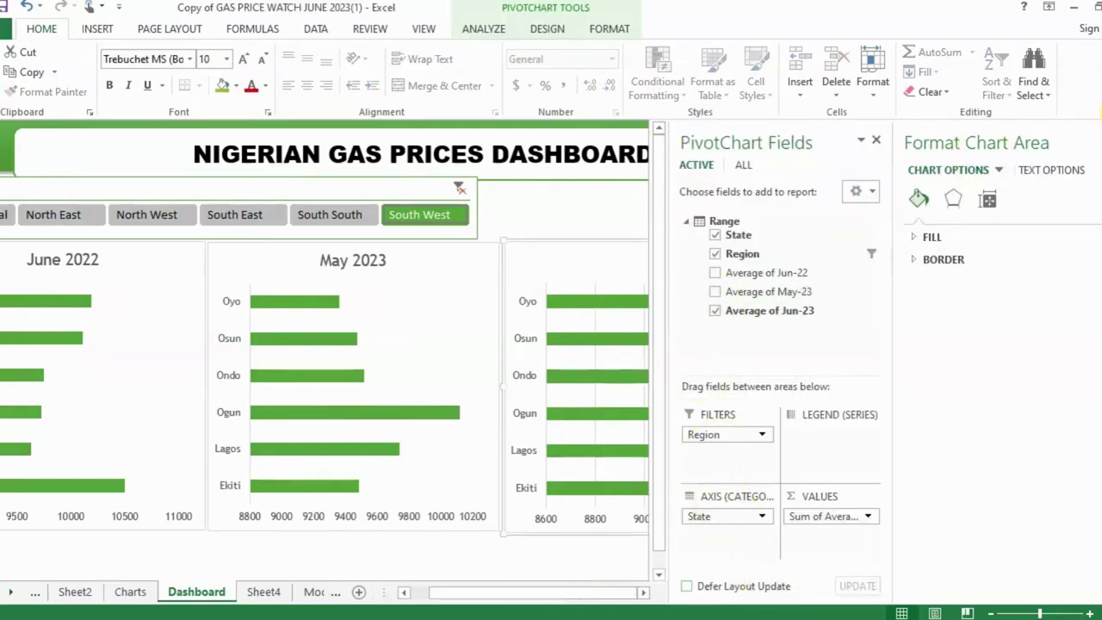
{"action": "left_click", "coordinate": [1098, 141]}
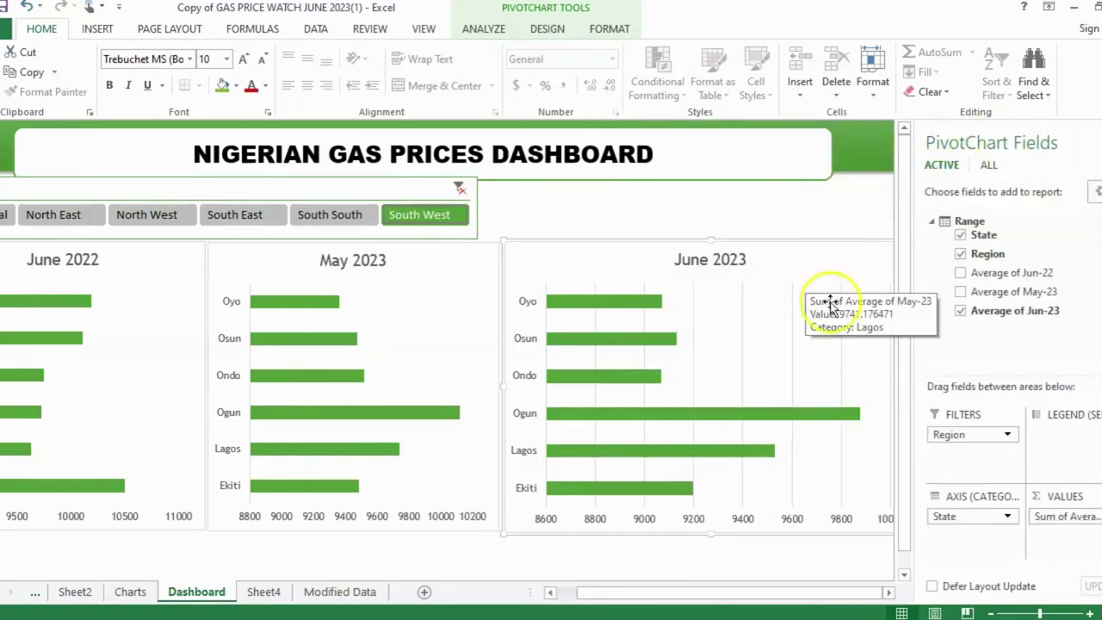
{"action": "left_click", "coordinate": [889, 593]}
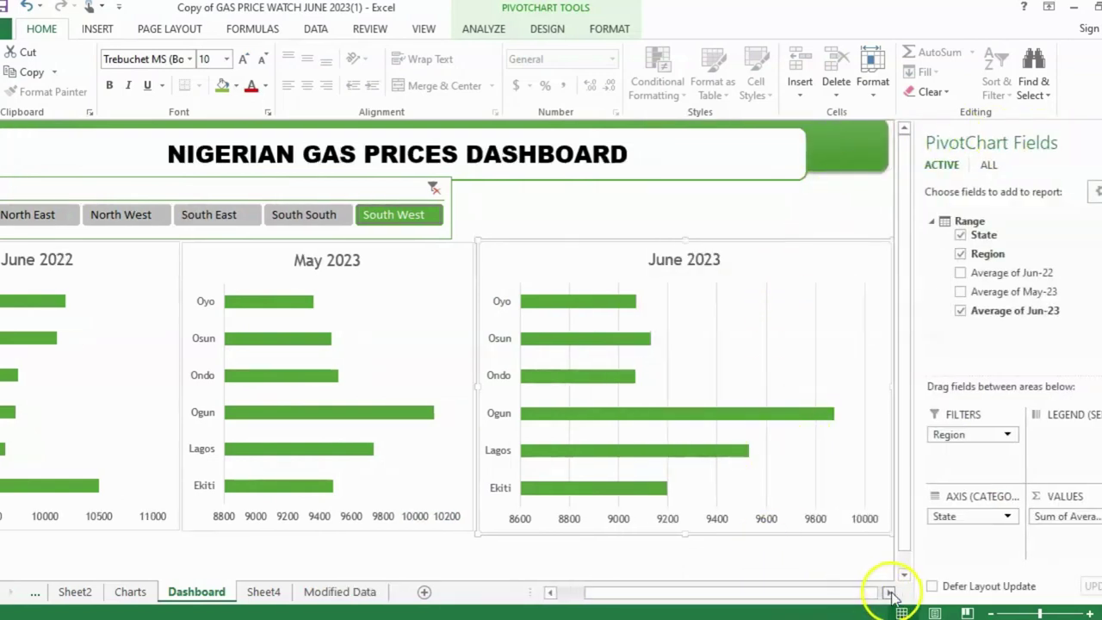
{"action": "left_click", "coordinate": [889, 593]}
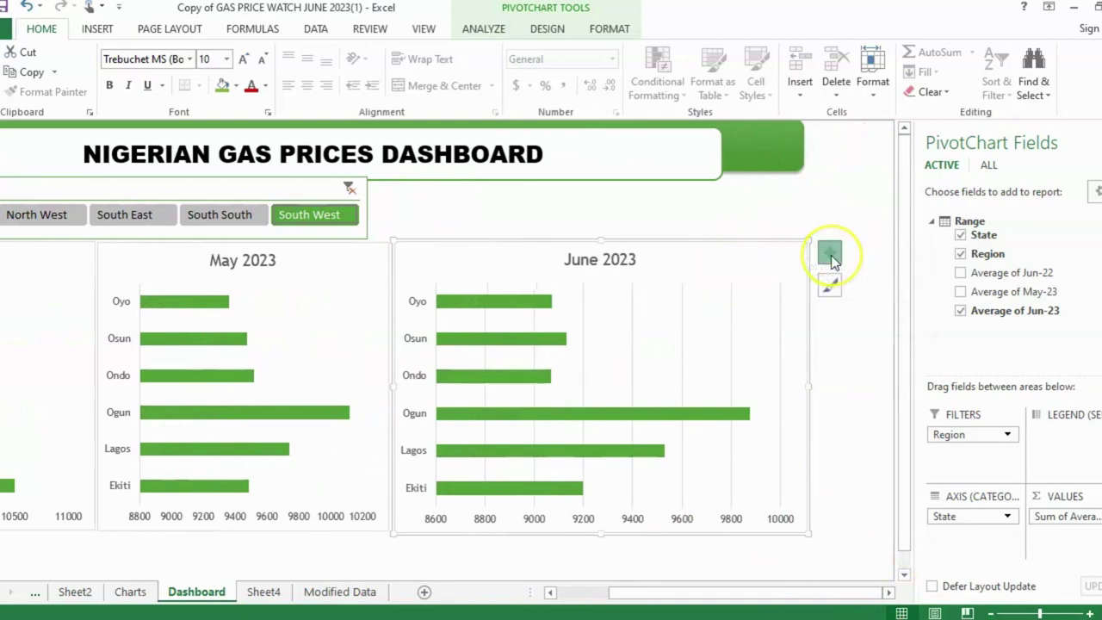
{"action": "left_click", "coordinate": [829, 251]}
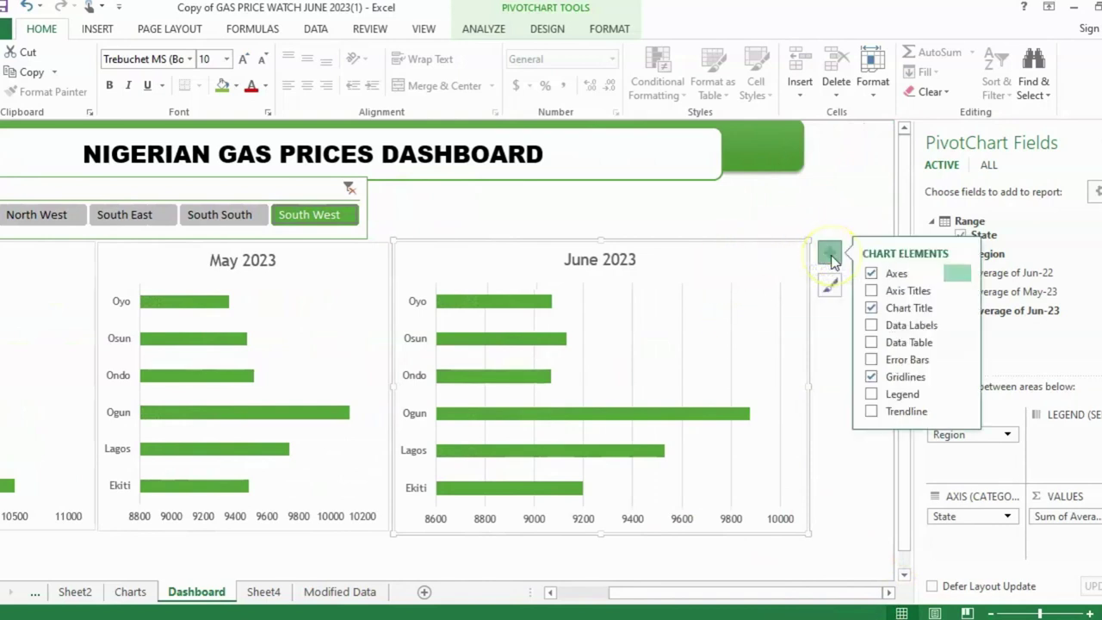
{"action": "left_click", "coordinate": [872, 377]}
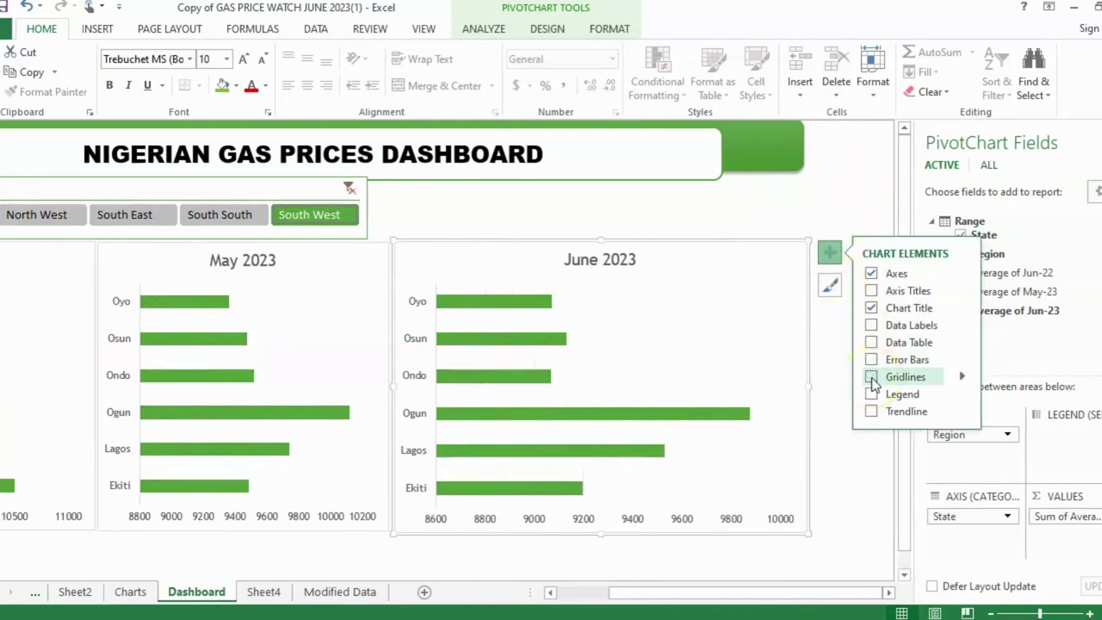
Step: Give the June 2023 chart area rounded corners and a solid line border
{"action": "double_click", "coordinate": [476, 256]}
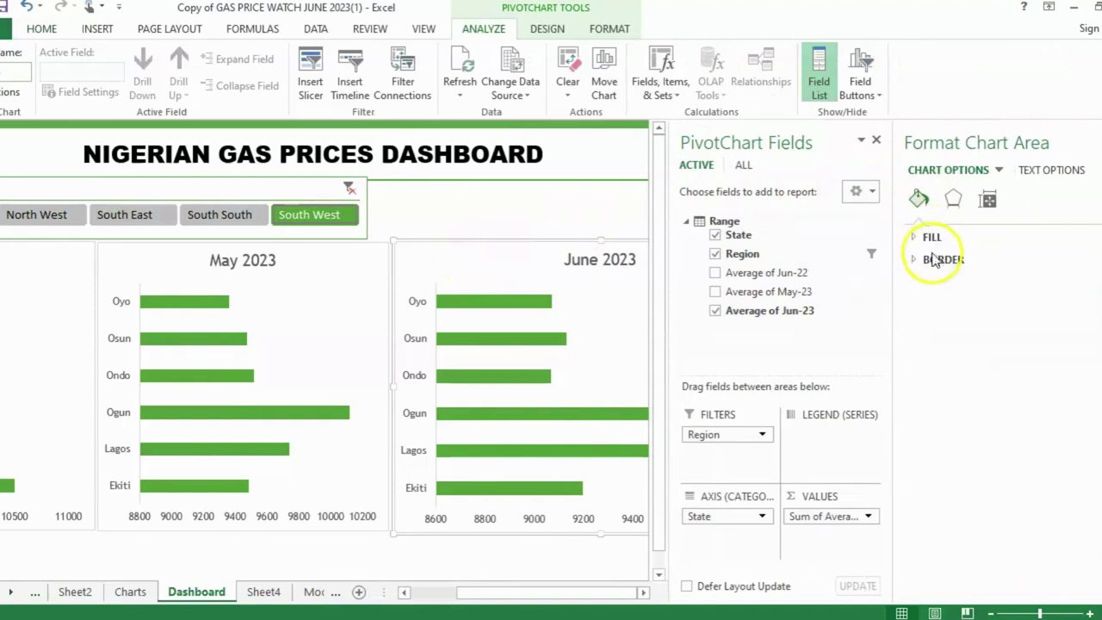
{"action": "left_click", "coordinate": [917, 238]}
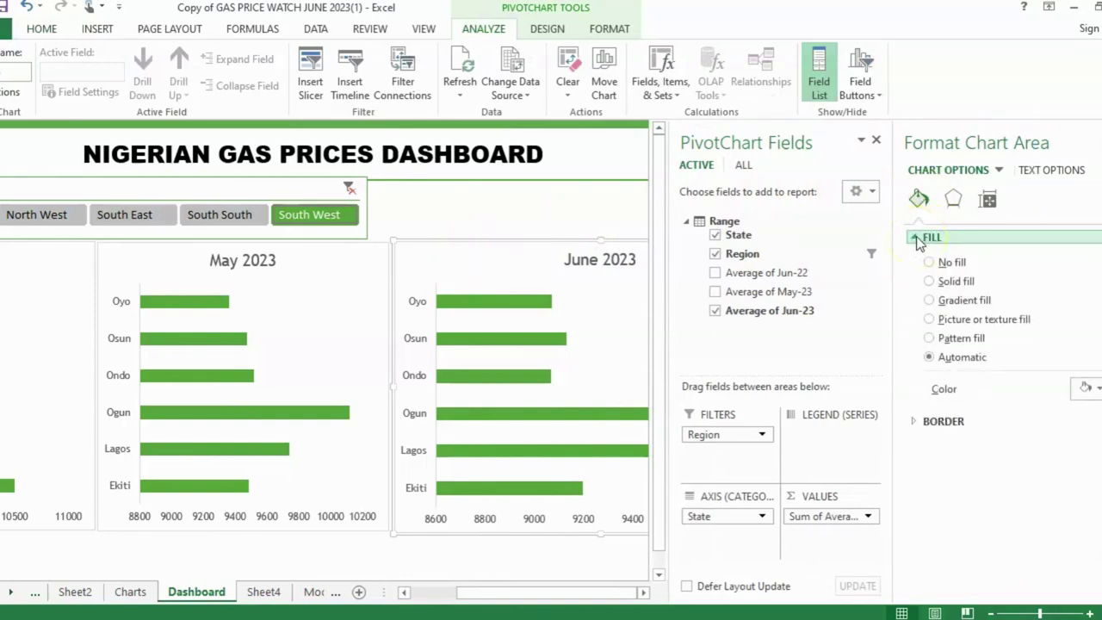
{"action": "left_click", "coordinate": [917, 421]}
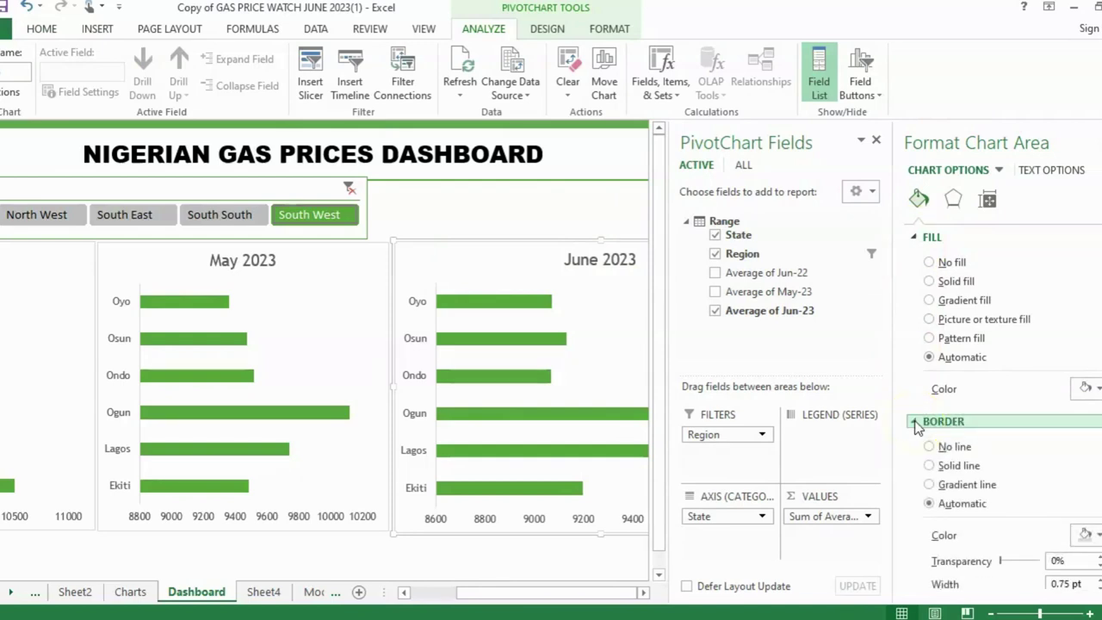
{"action": "scroll", "coordinate": [992, 507], "scroll_direction": "down", "scroll_amount": 1}
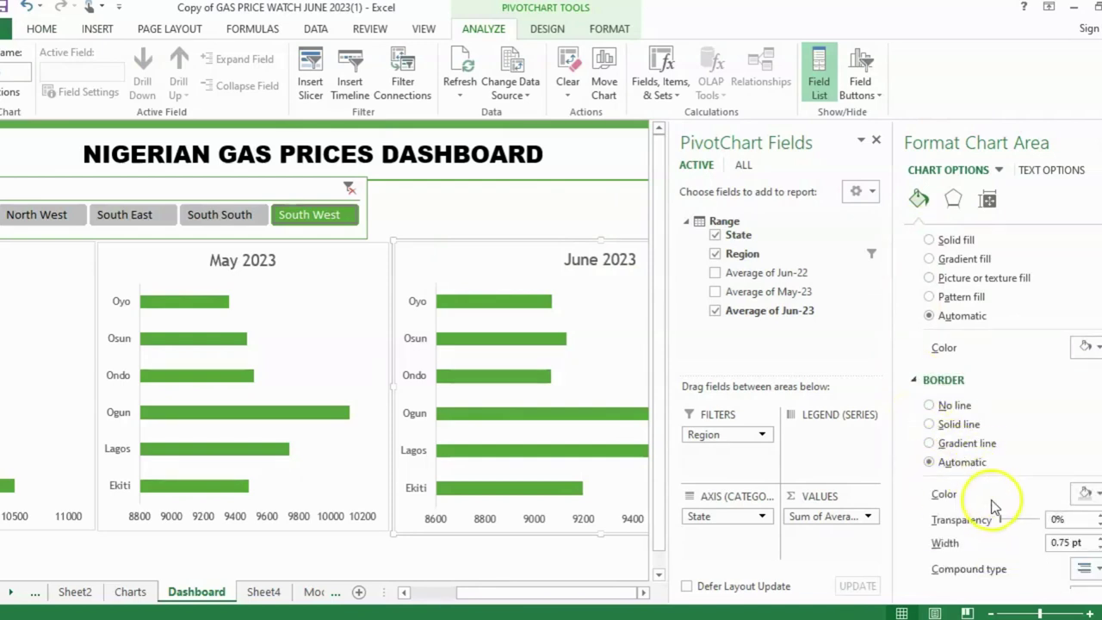
{"action": "scroll", "coordinate": [1001, 502], "scroll_direction": "down", "scroll_amount": 4}
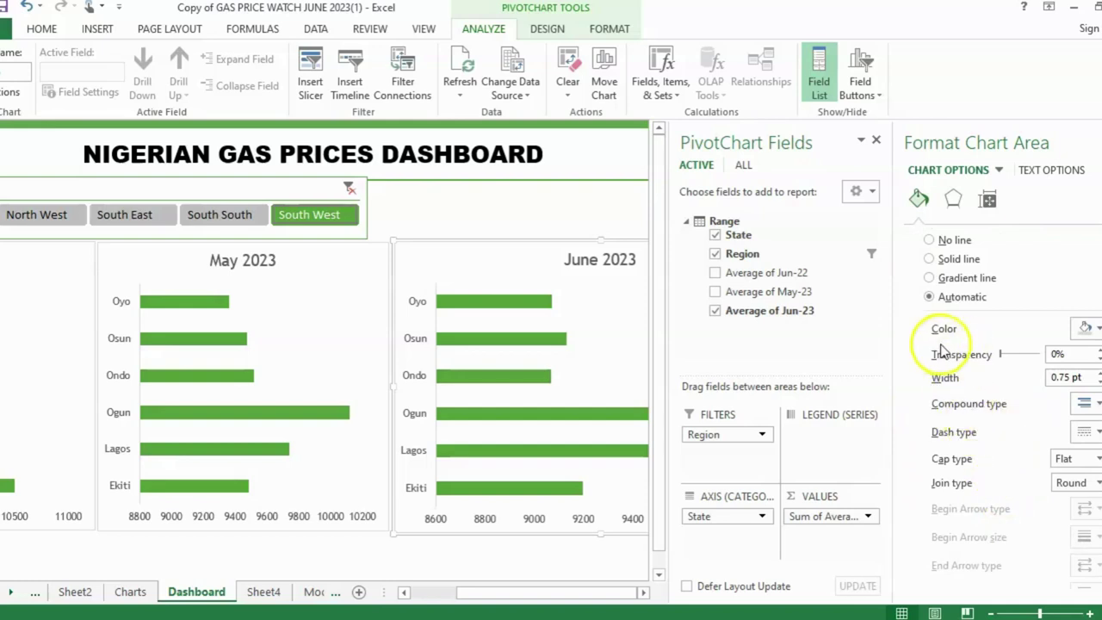
{"action": "scroll", "coordinate": [997, 383], "scroll_direction": "down", "scroll_amount": 1}
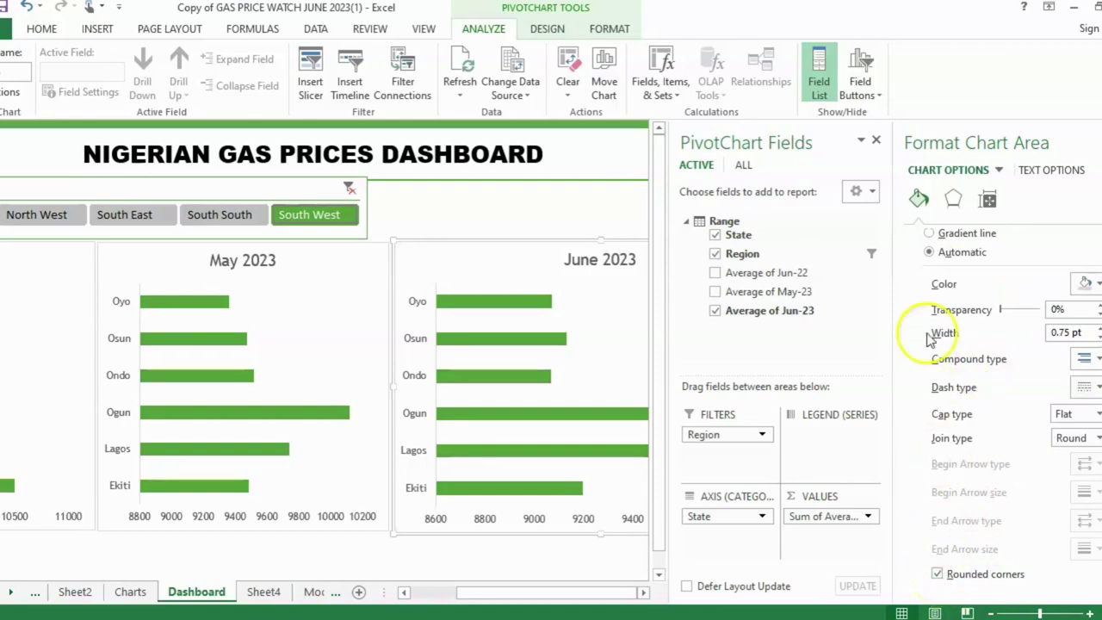
{"action": "scroll", "coordinate": [968, 364], "scroll_direction": "up", "scroll_amount": 3}
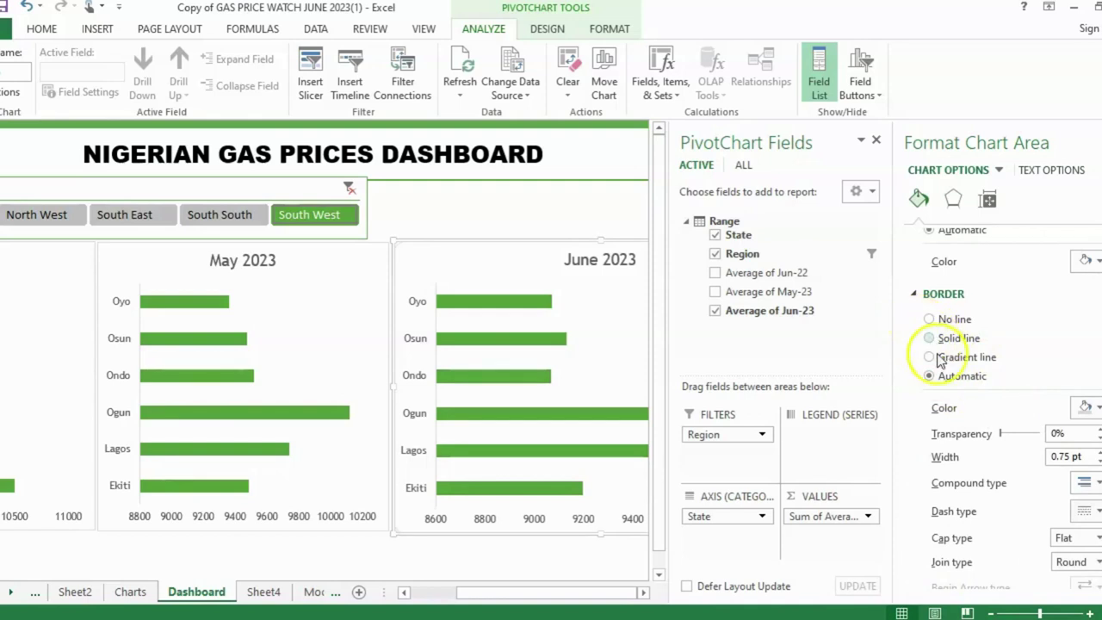
{"action": "scroll", "coordinate": [969, 362], "scroll_direction": "up", "scroll_amount": 3}
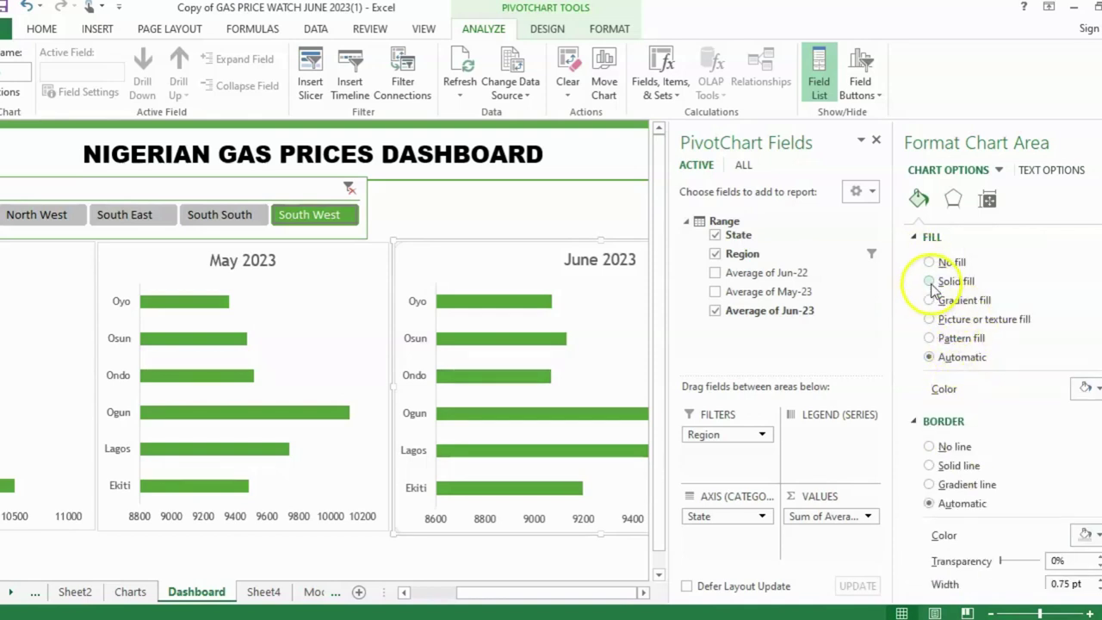
{"action": "left_click", "coordinate": [929, 465]}
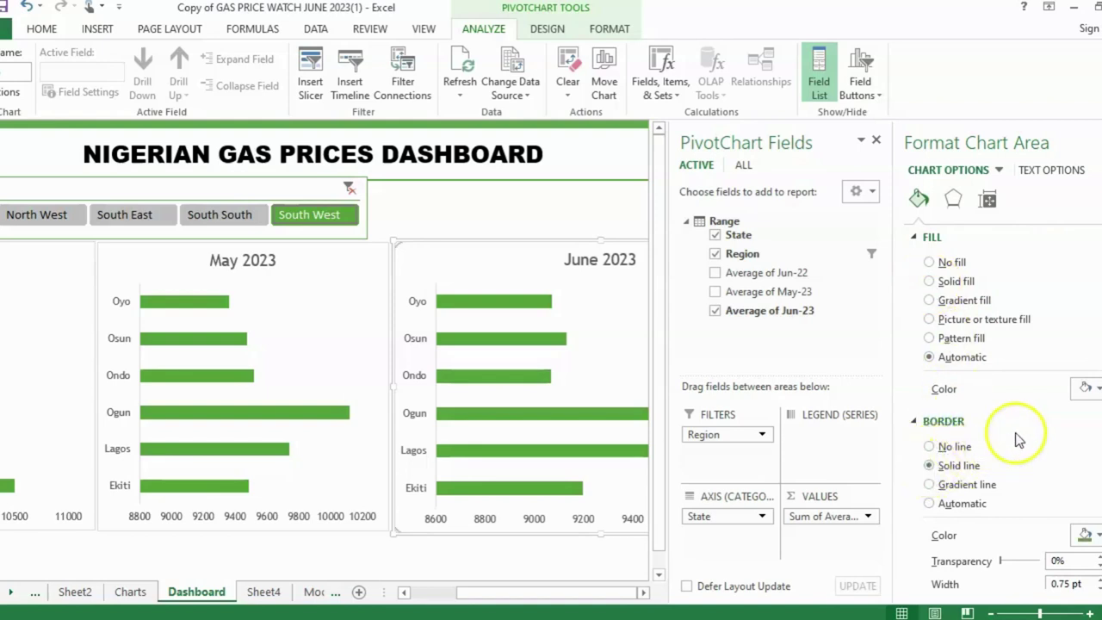
Step: Try a dark green fill on the June 2023 chart area, and settle on a solid white fill
{"action": "left_click", "coordinate": [1098, 390]}
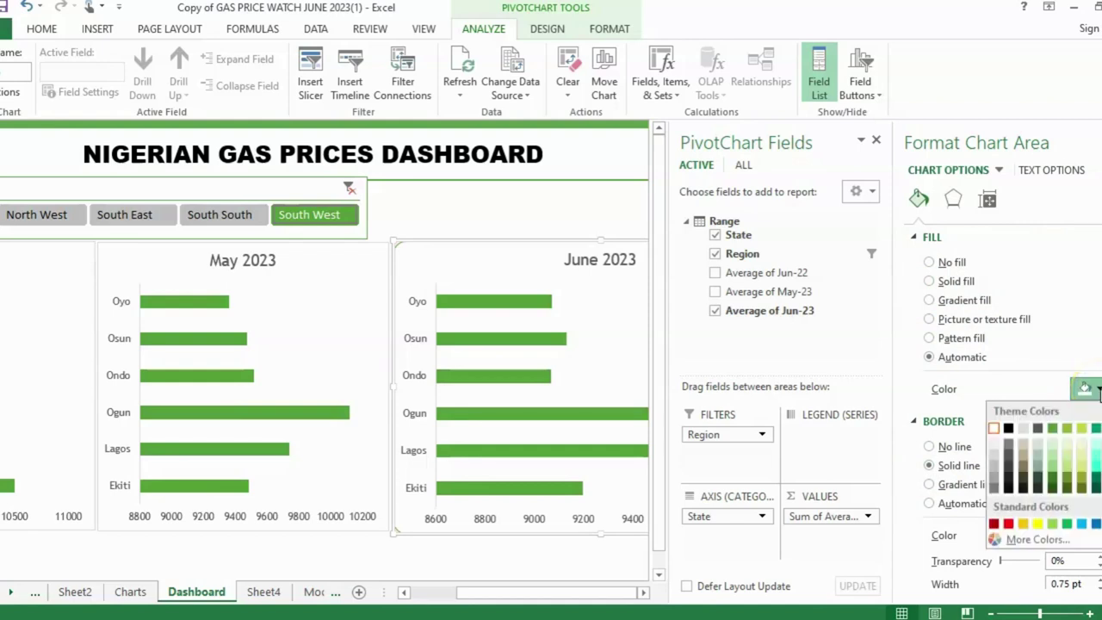
{"action": "left_click", "coordinate": [1054, 492]}
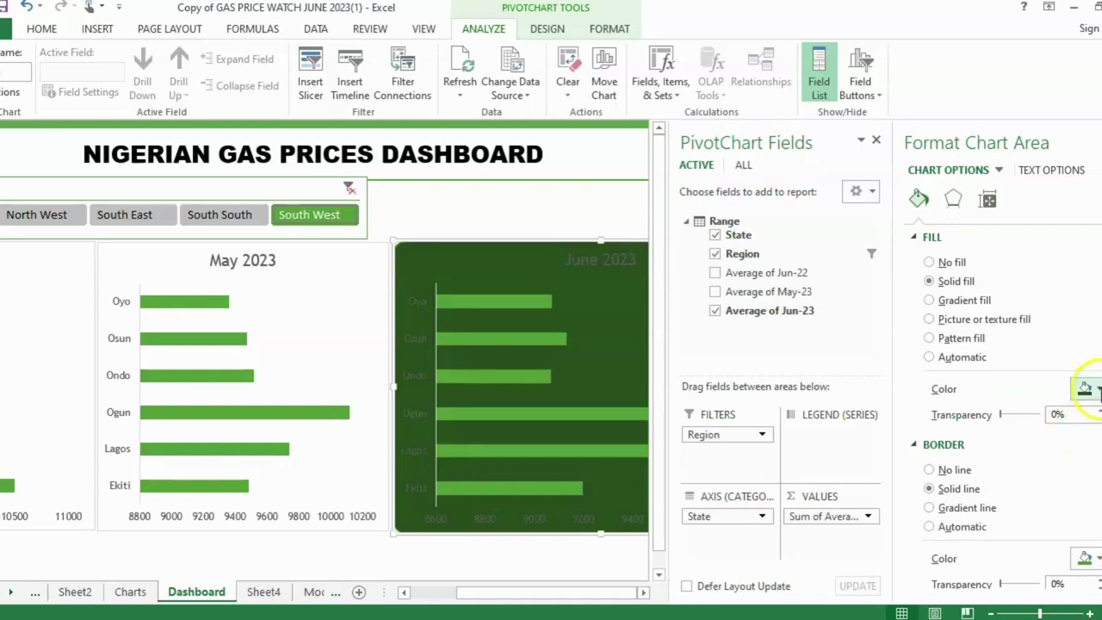
{"action": "left_click", "coordinate": [1093, 389]}
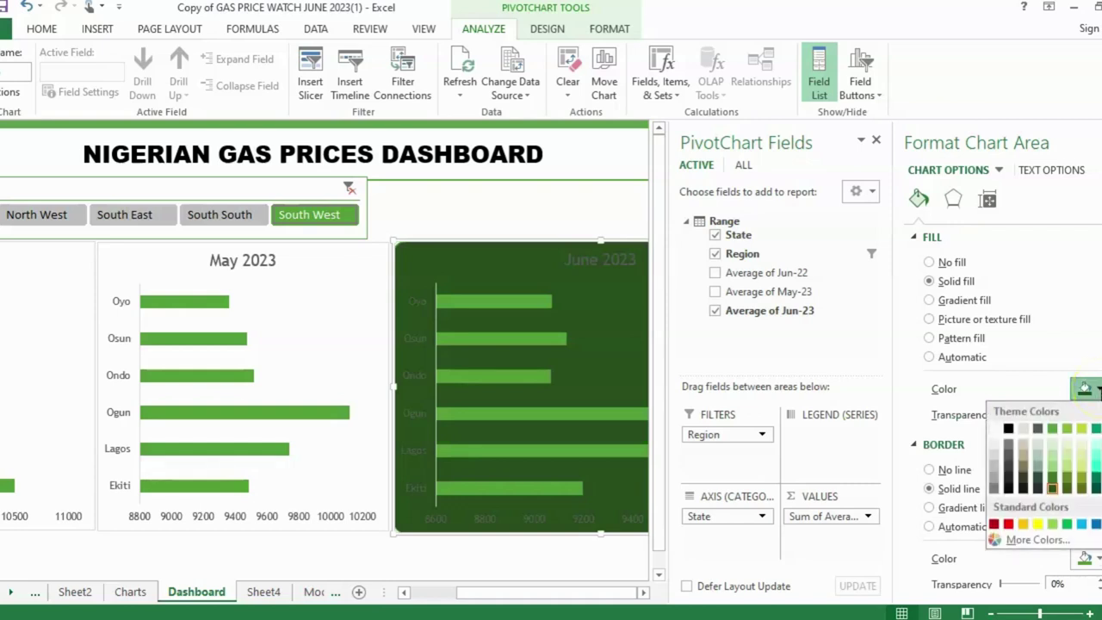
{"action": "left_click", "coordinate": [996, 428]}
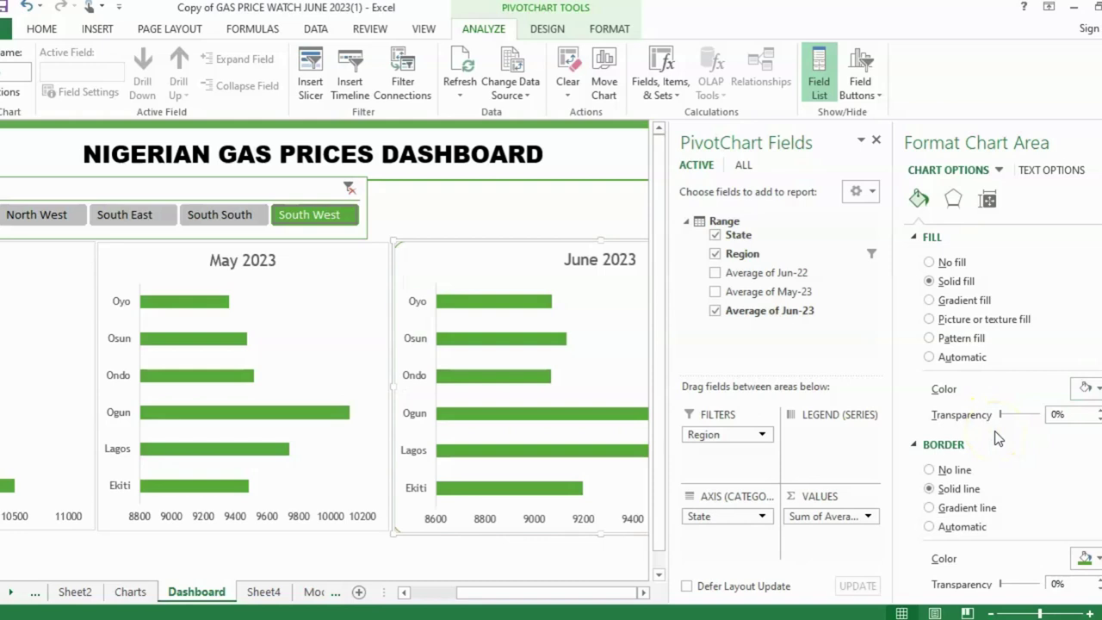
Step: Make the June 2023 chart's border 2.25 pt wide, try green and dark green on it, and settle on black
{"action": "scroll", "coordinate": [921, 448], "scroll_direction": "down", "scroll_amount": 1}
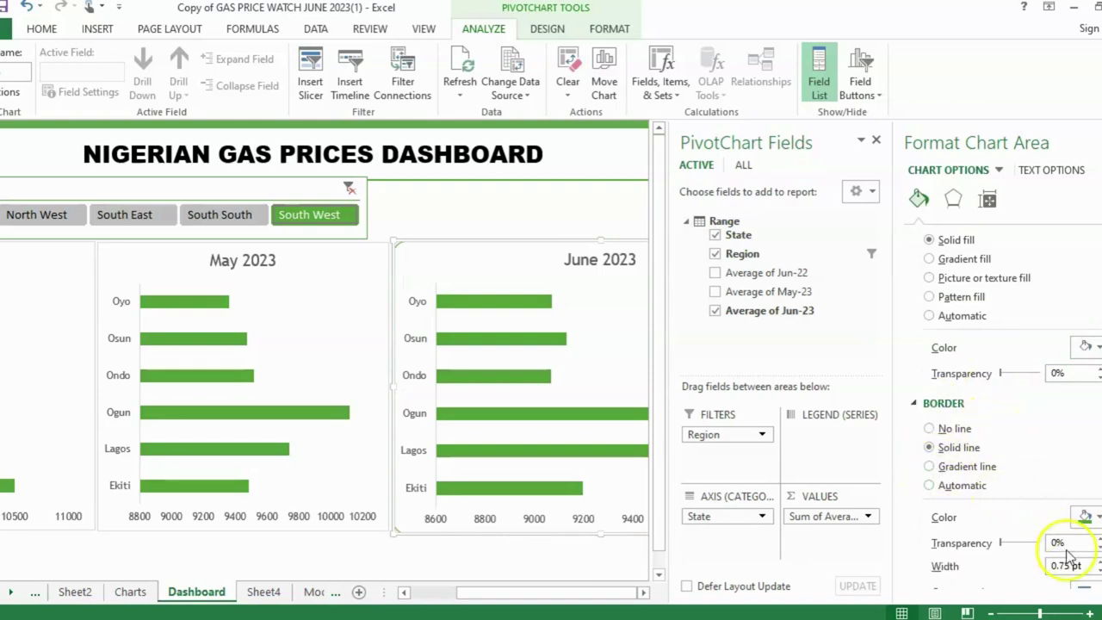
{"action": "left_click", "coordinate": [1098, 521]}
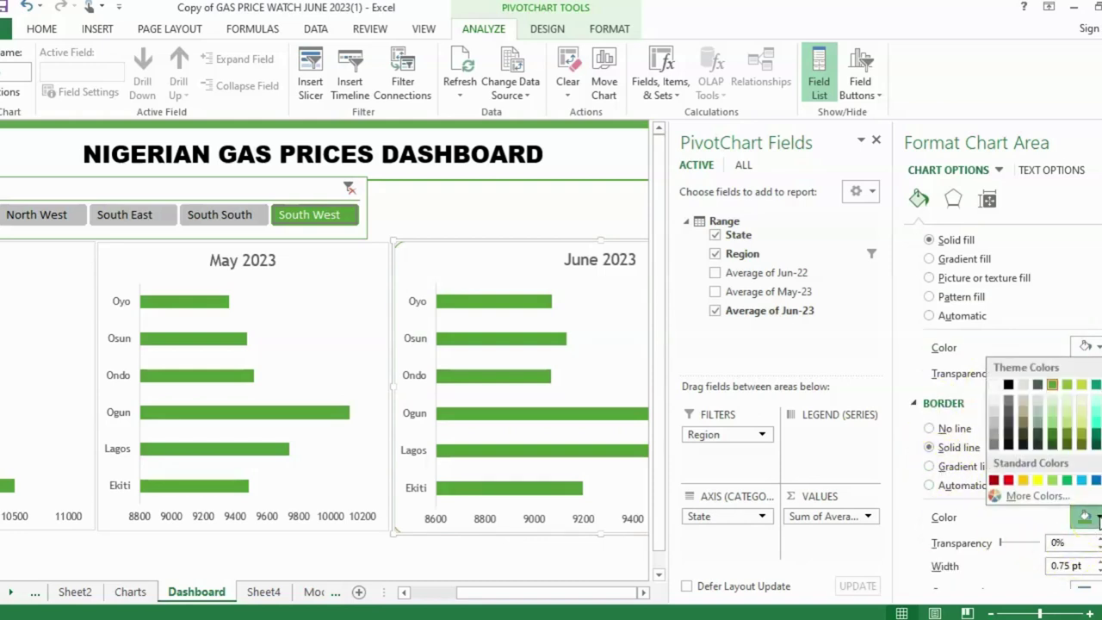
{"action": "left_click", "coordinate": [1066, 480]}
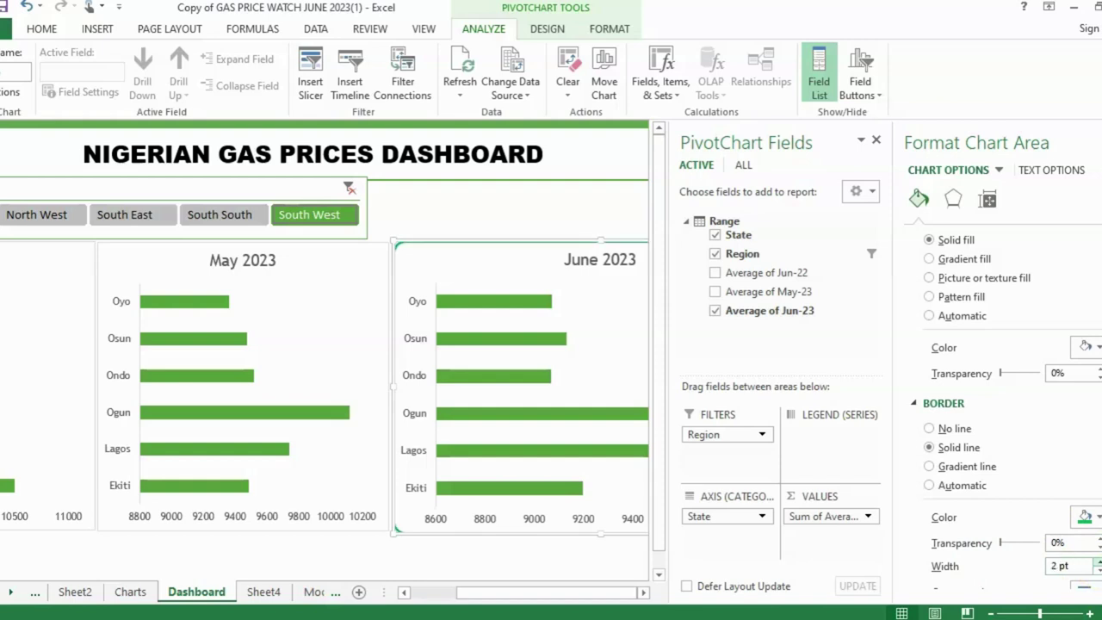
{"action": "left_click", "coordinate": [1097, 517]}
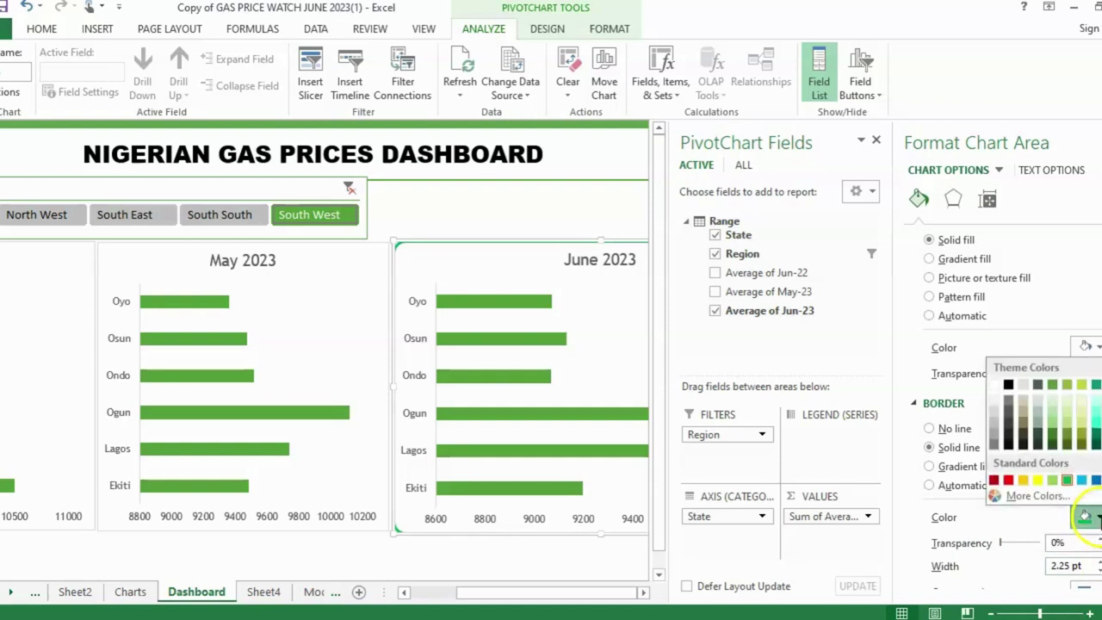
{"action": "left_click", "coordinate": [1052, 445]}
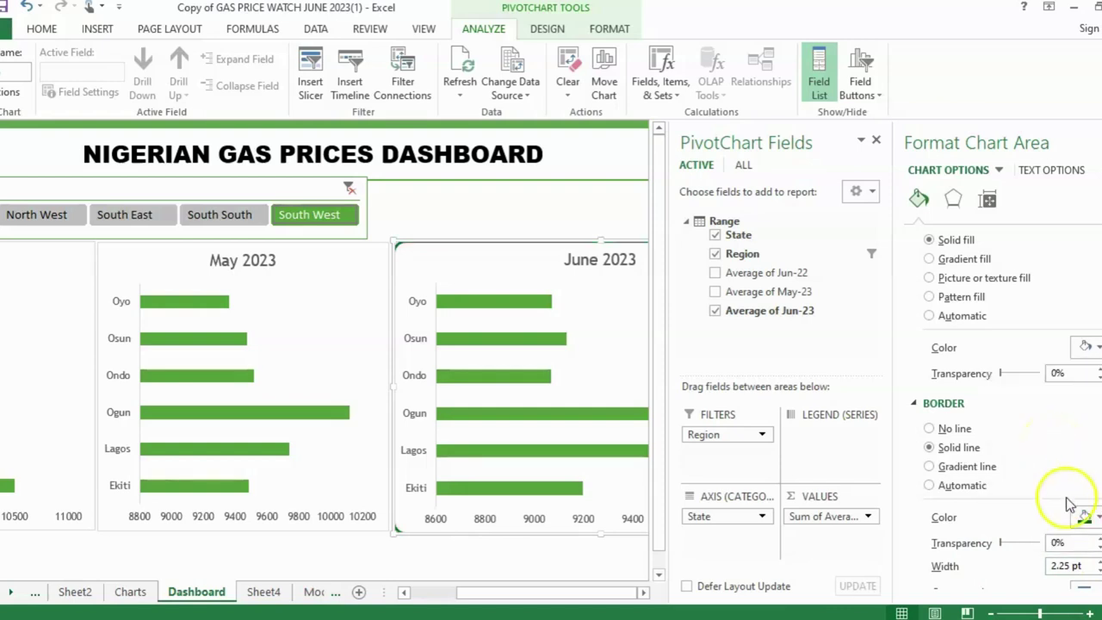
{"action": "left_click", "coordinate": [1087, 516]}
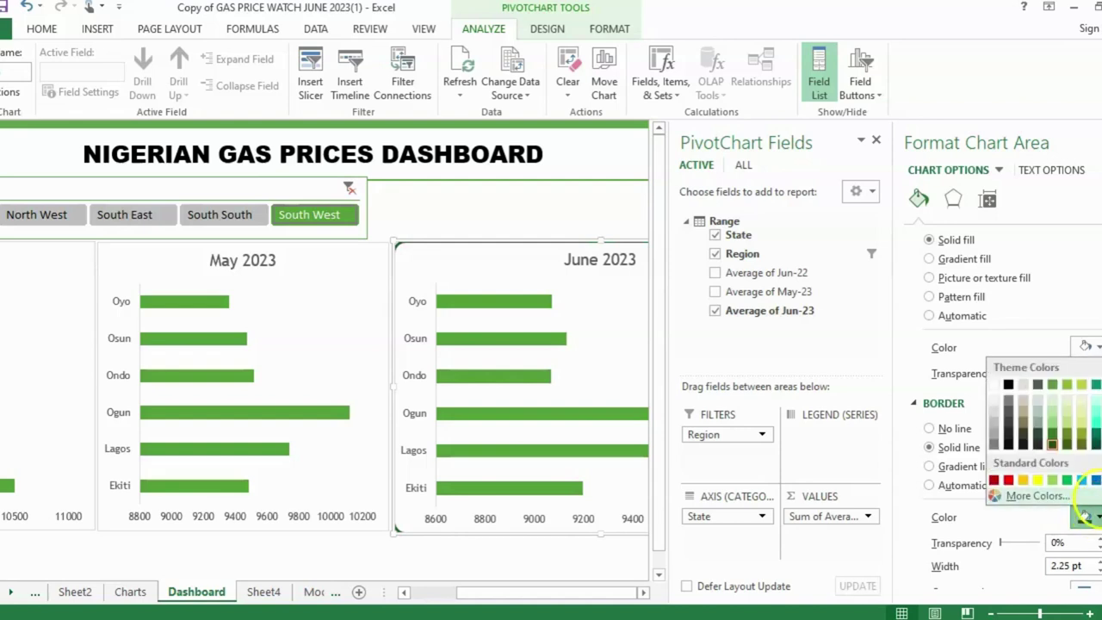
{"action": "left_click", "coordinate": [1010, 385]}
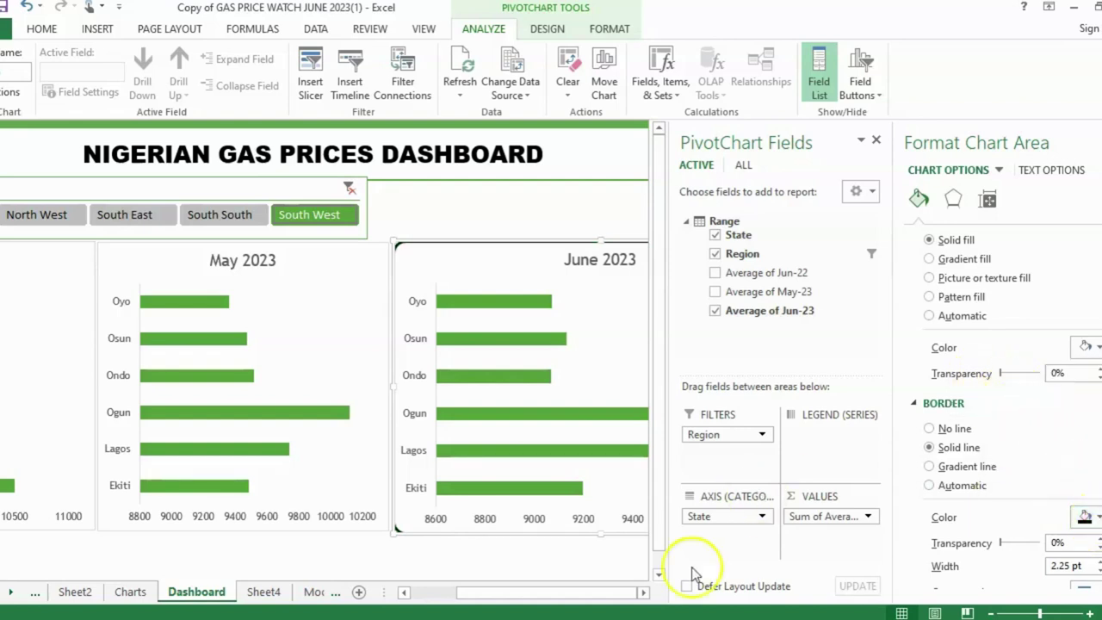
{"action": "left_click", "coordinate": [489, 567]}
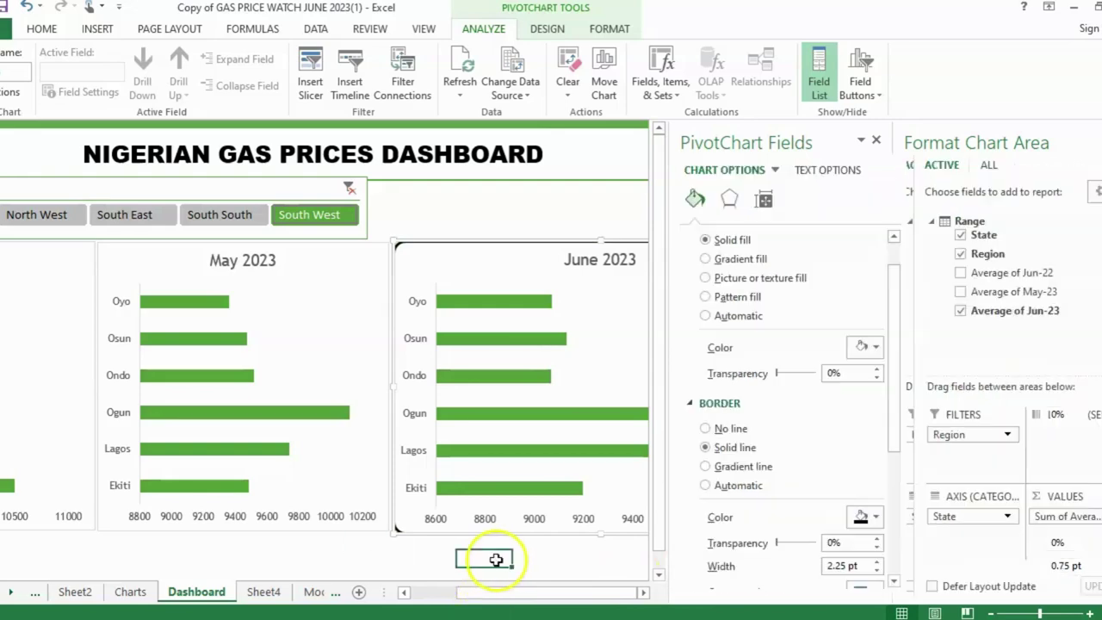
{"action": "left_click", "coordinate": [502, 210]}
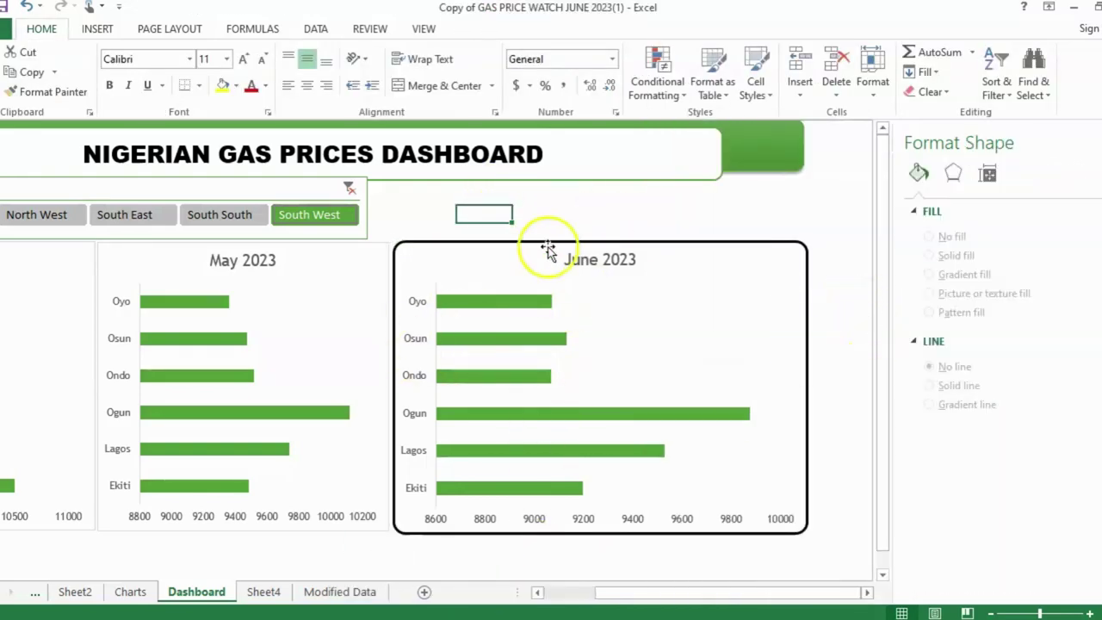
{"action": "left_click", "coordinate": [616, 284]}
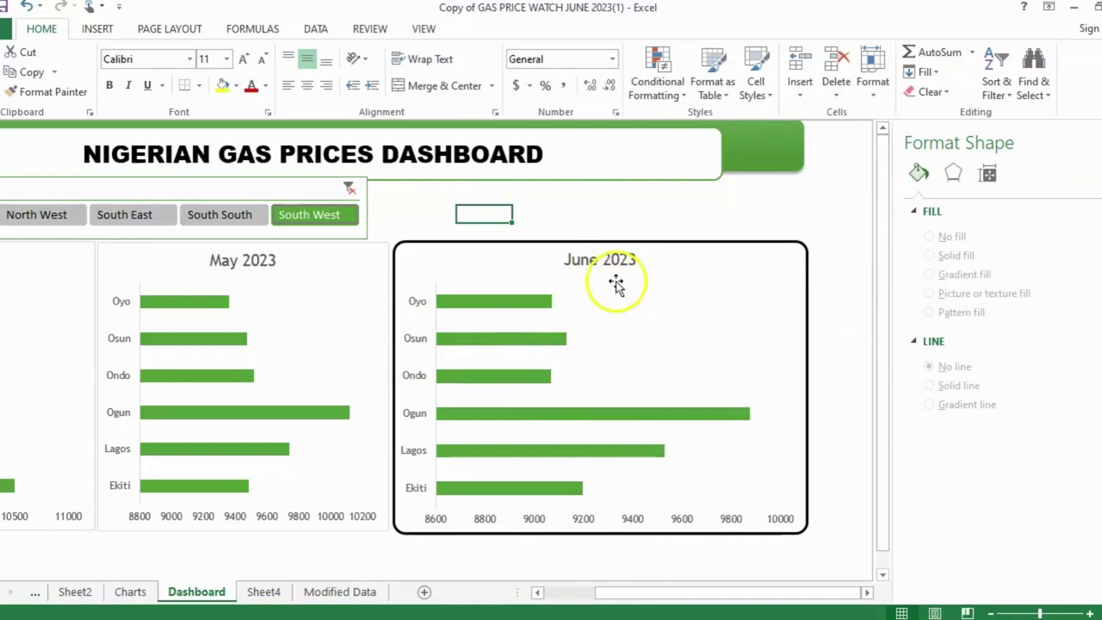
Step: Give the May 2023 chart area a solid black border 2 pt wide with rounded corners
{"action": "left_click", "coordinate": [330, 273]}
{"action": "key", "text": "ctrl+1"}
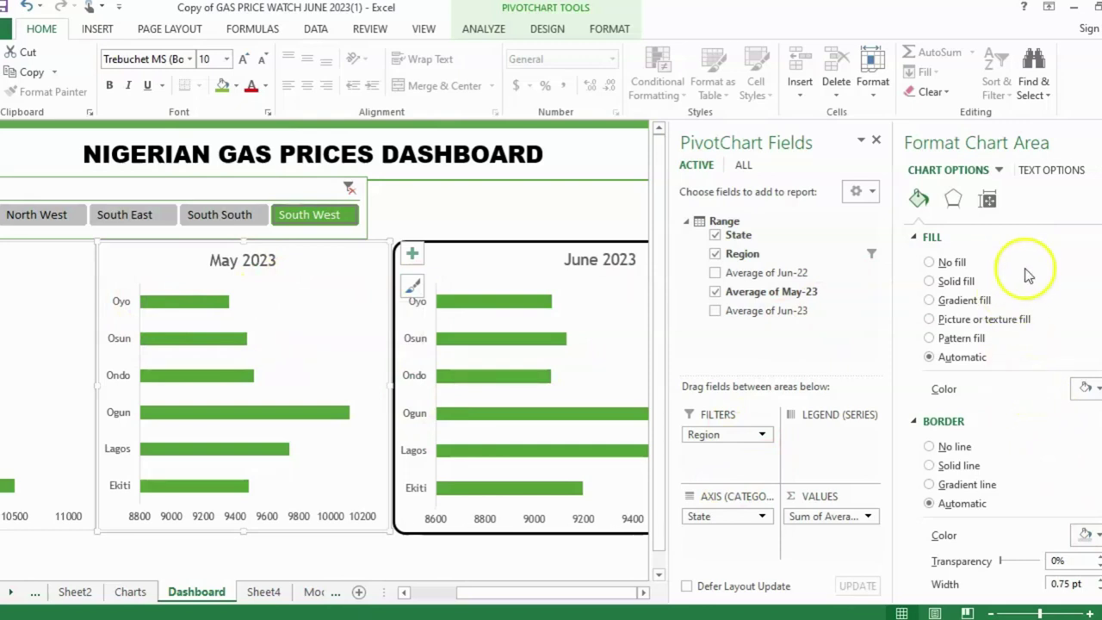
{"action": "scroll", "coordinate": [1014, 468], "scroll_direction": "down", "scroll_amount": 2}
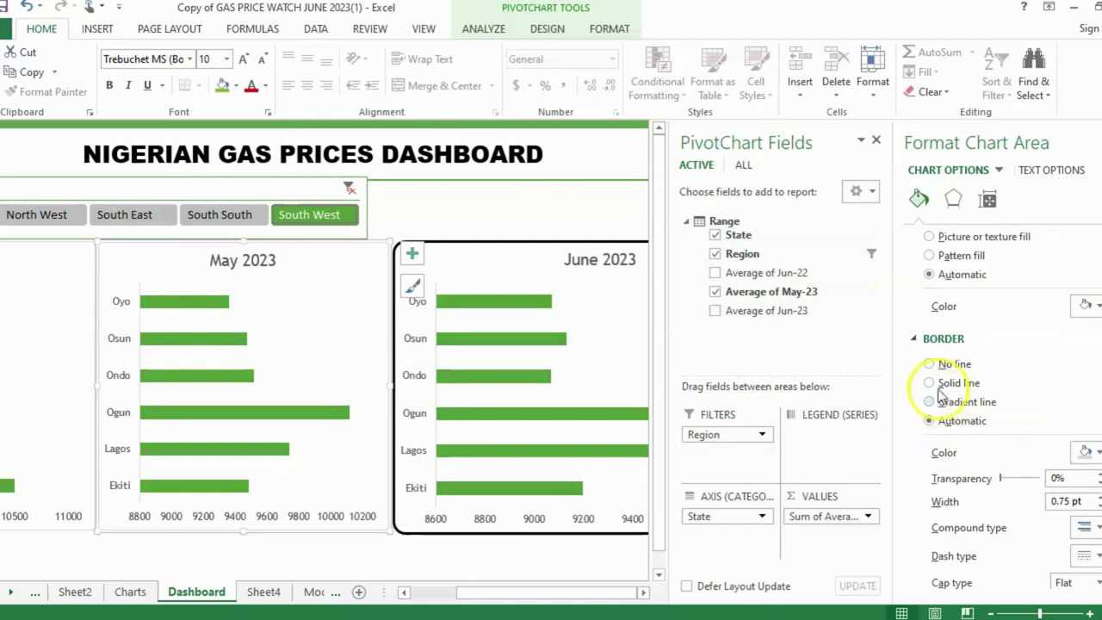
{"action": "scroll", "coordinate": [950, 287], "scroll_direction": "up", "scroll_amount": 2}
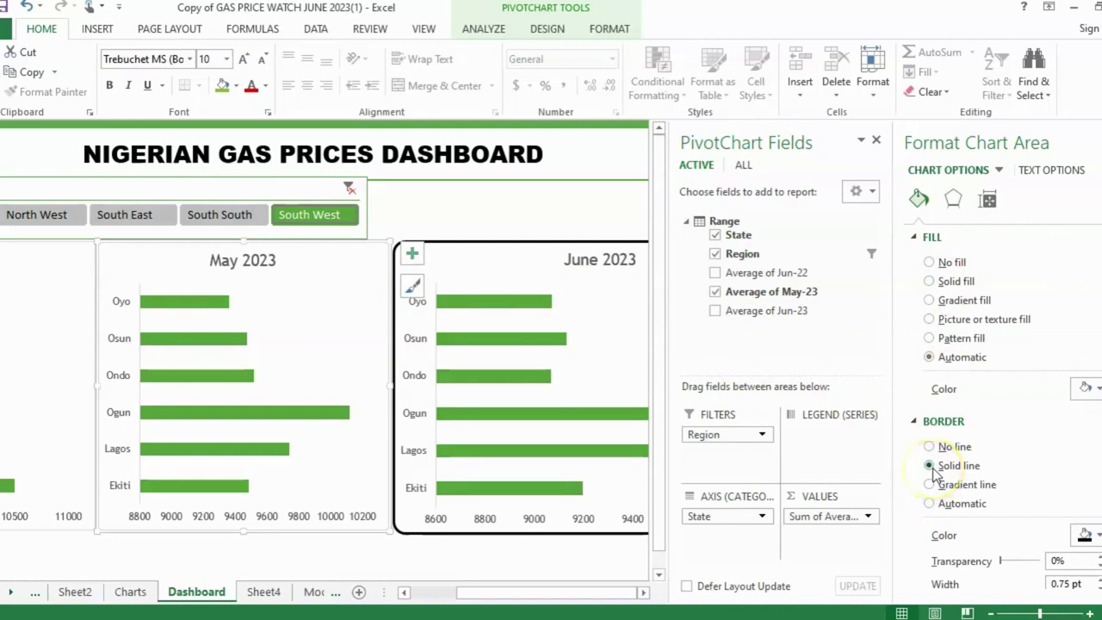
{"action": "scroll", "coordinate": [928, 469], "scroll_direction": "down", "scroll_amount": 2}
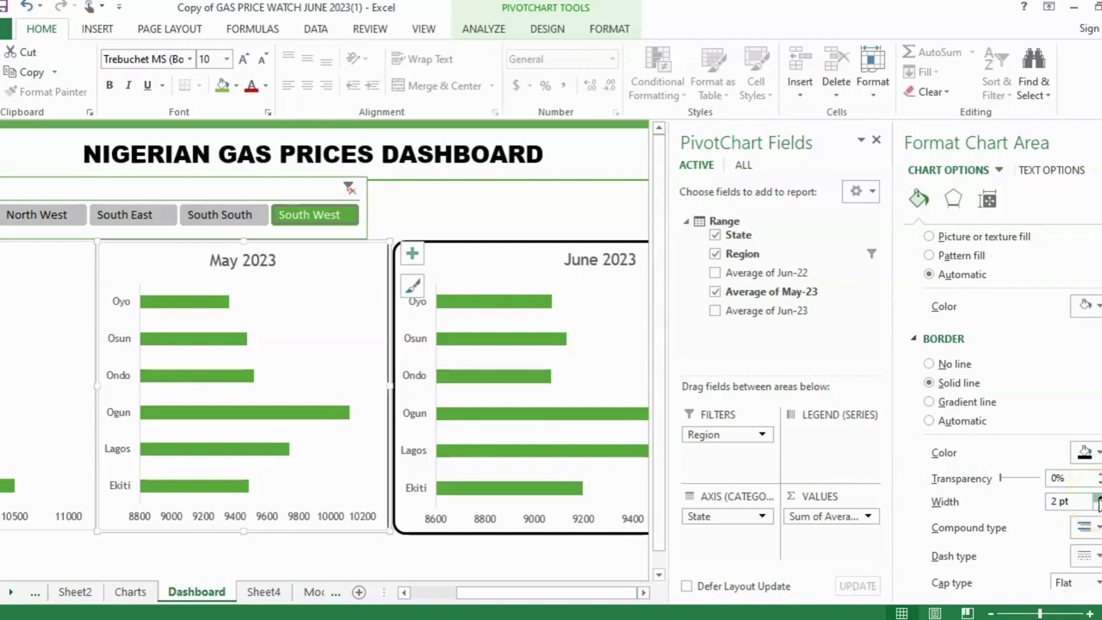
{"action": "scroll", "coordinate": [954, 489], "scroll_direction": "down", "scroll_amount": 3}
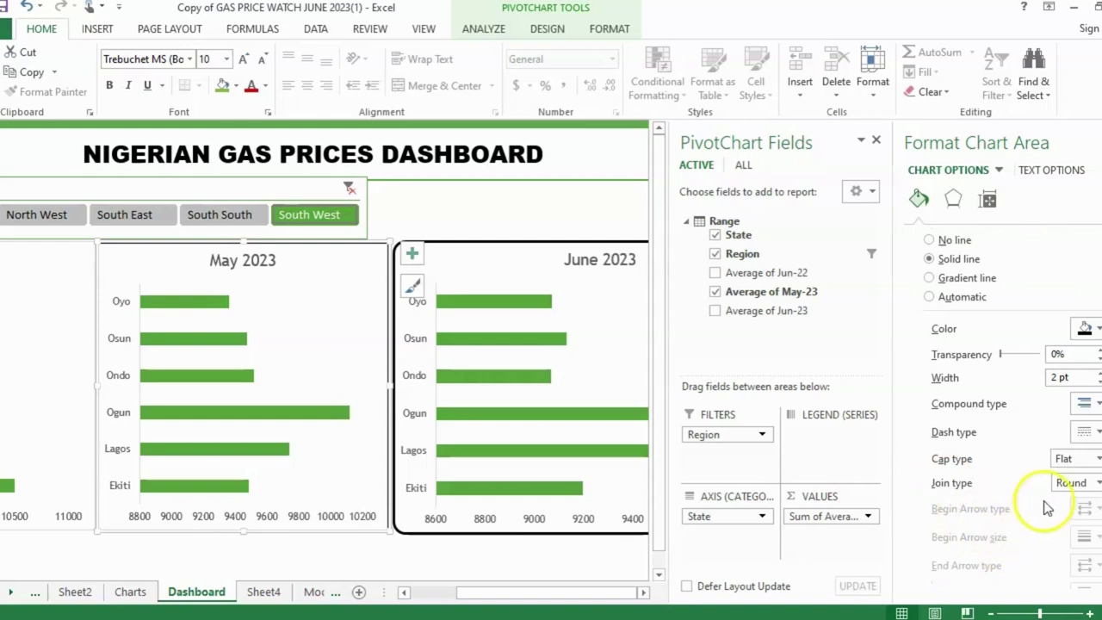
{"action": "scroll", "coordinate": [1021, 487], "scroll_direction": "down", "scroll_amount": 1}
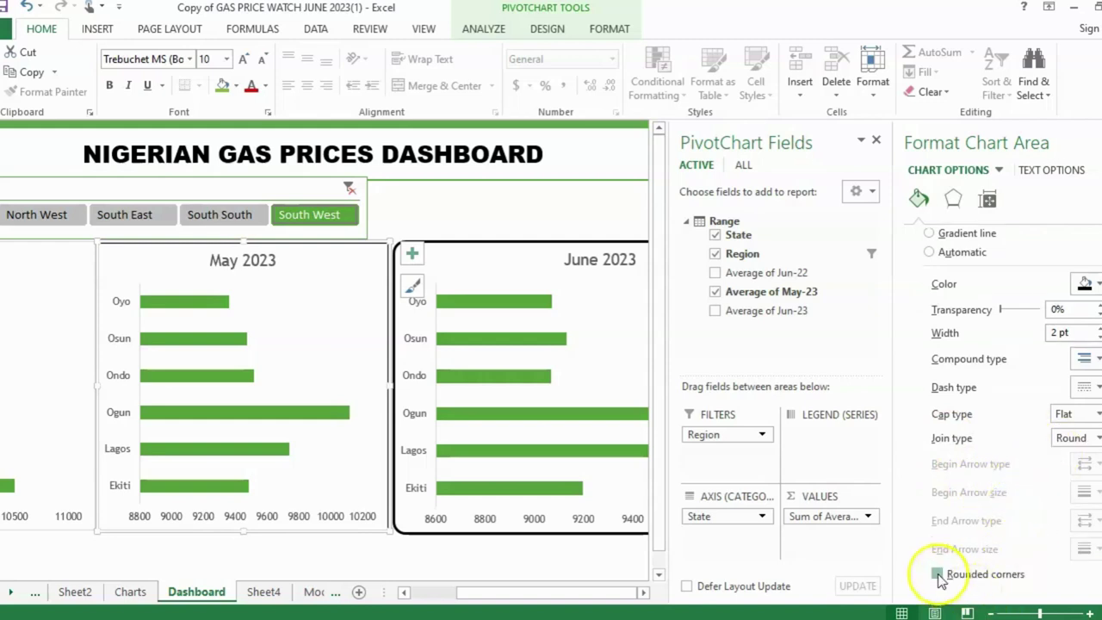
{"action": "left_click", "coordinate": [266, 544]}
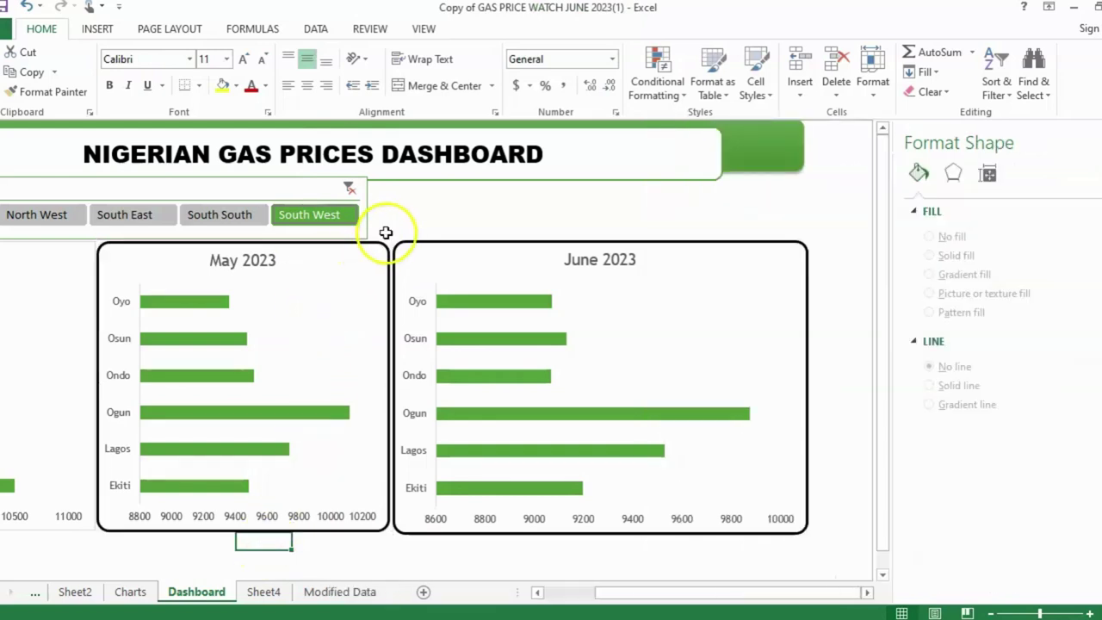
Step: Give the June 2022 chart area a solid black border 2 pt wide with rounded corners
{"action": "scroll", "coordinate": [534, 491], "scroll_direction": "down", "scroll_amount": 1}
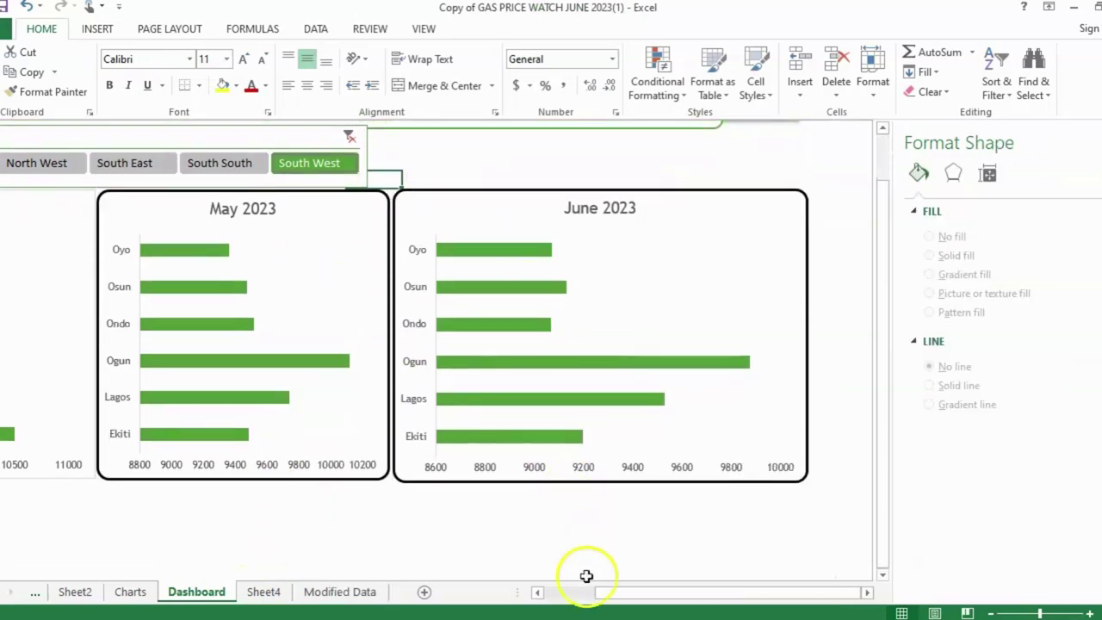
{"action": "left_click_drag", "start_coordinate": [629, 591], "coordinate": [537, 595]}
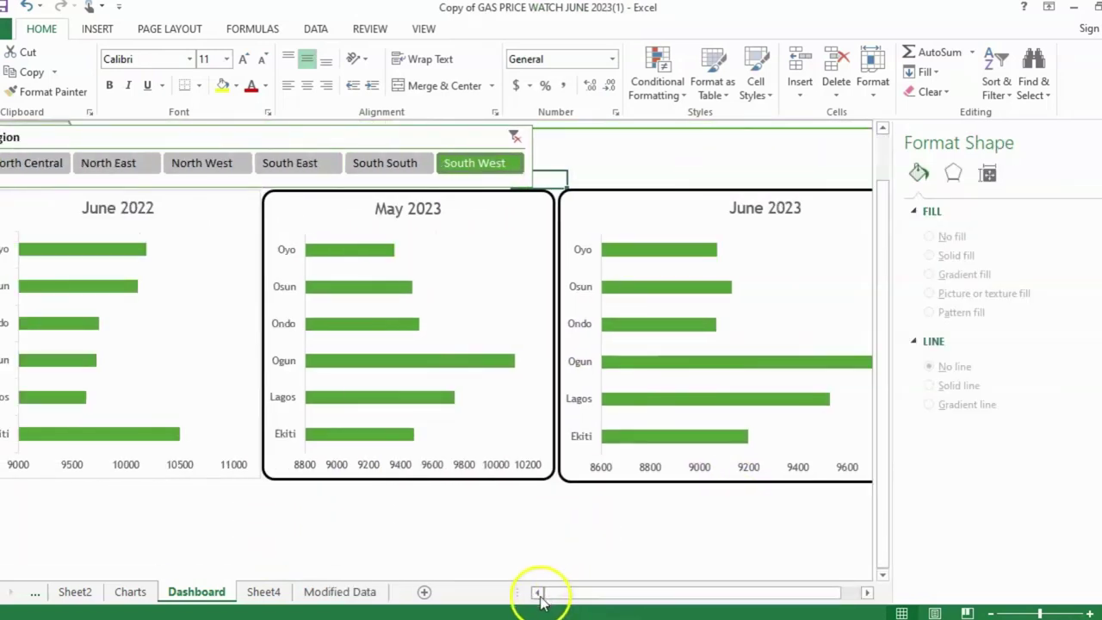
{"action": "left_click", "coordinate": [191, 217]}
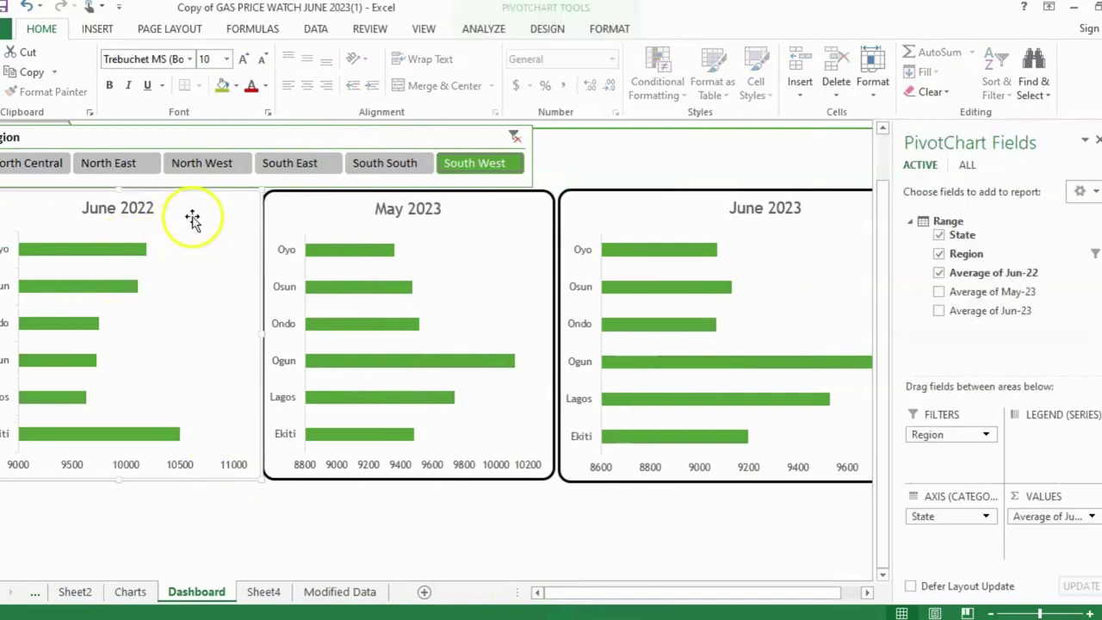
{"action": "key", "text": "ctrl+1"}
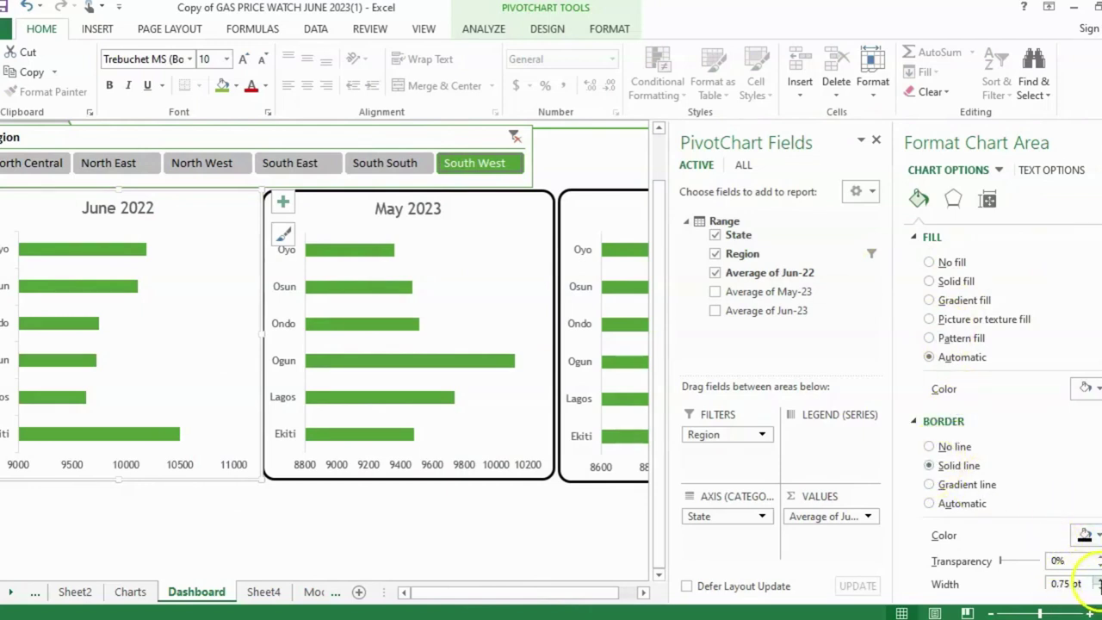
{"action": "left_click", "coordinate": [1098, 580]}
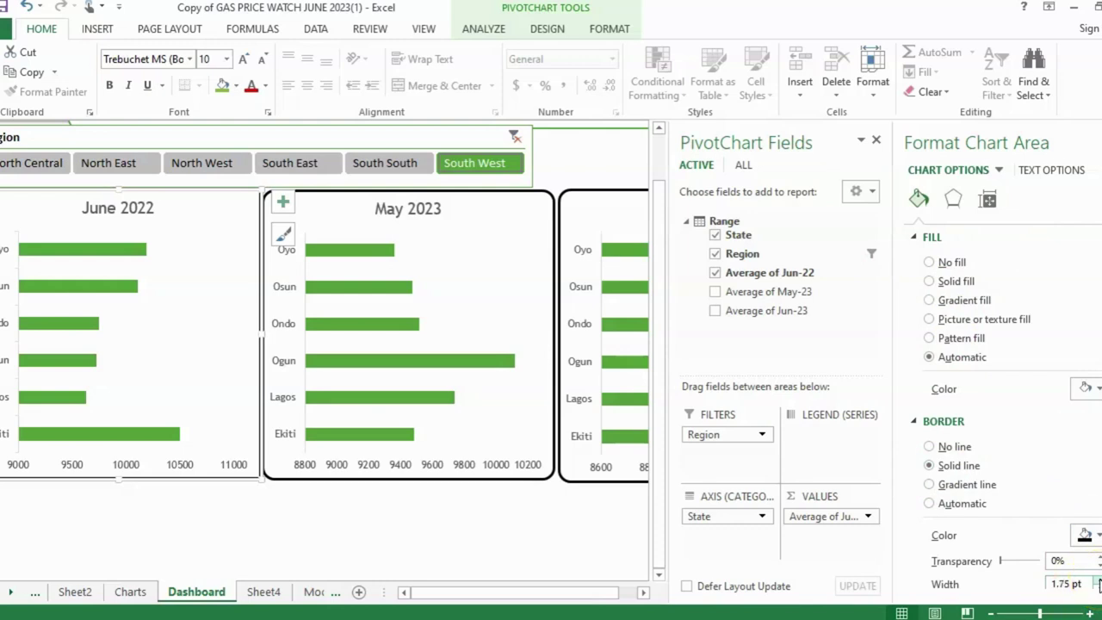
{"action": "scroll", "coordinate": [993, 422], "scroll_direction": "down", "scroll_amount": 6}
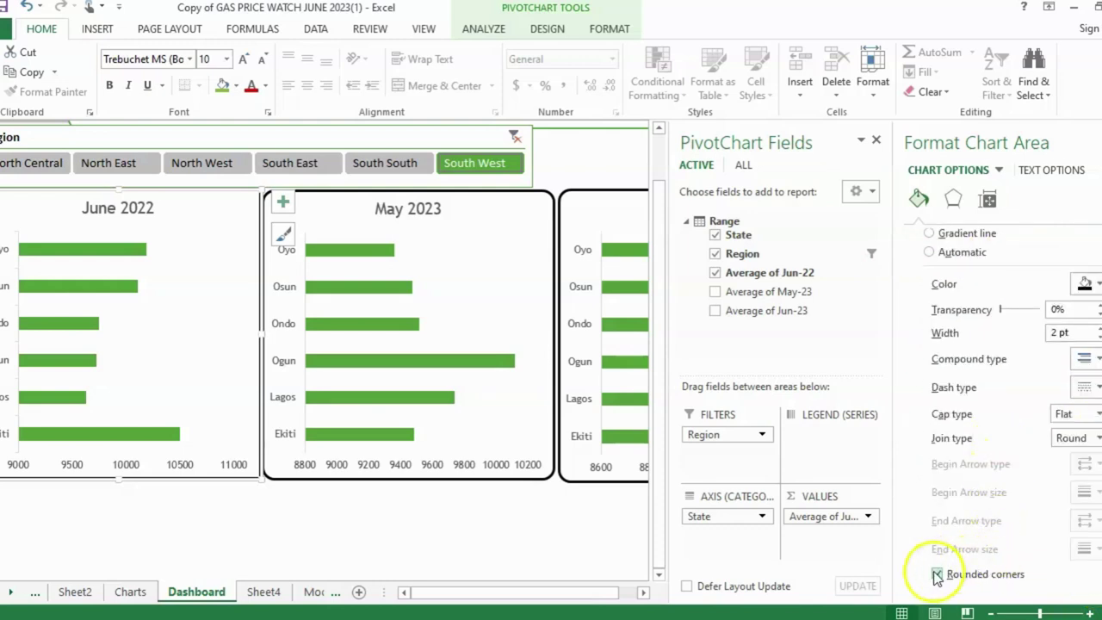
{"action": "left_click", "coordinate": [408, 537]}
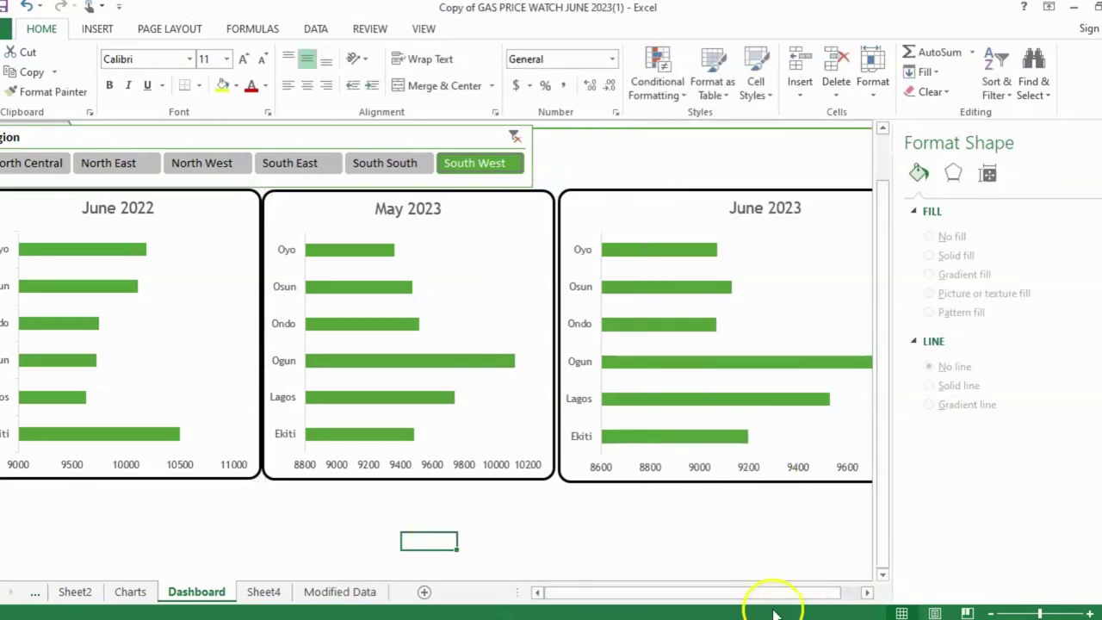
Step: Close the Format Shape pane and collapse the ribbon to give the dashboard more room
{"action": "left_click_drag", "start_coordinate": [773, 594], "coordinate": [832, 598]}
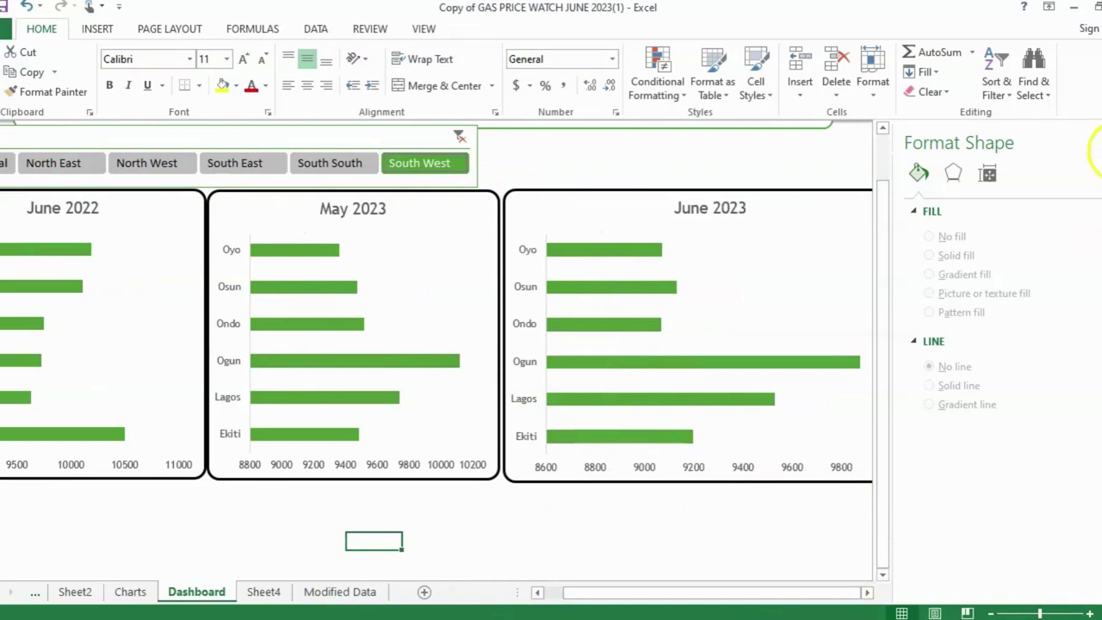
{"action": "left_click", "coordinate": [1095, 142]}
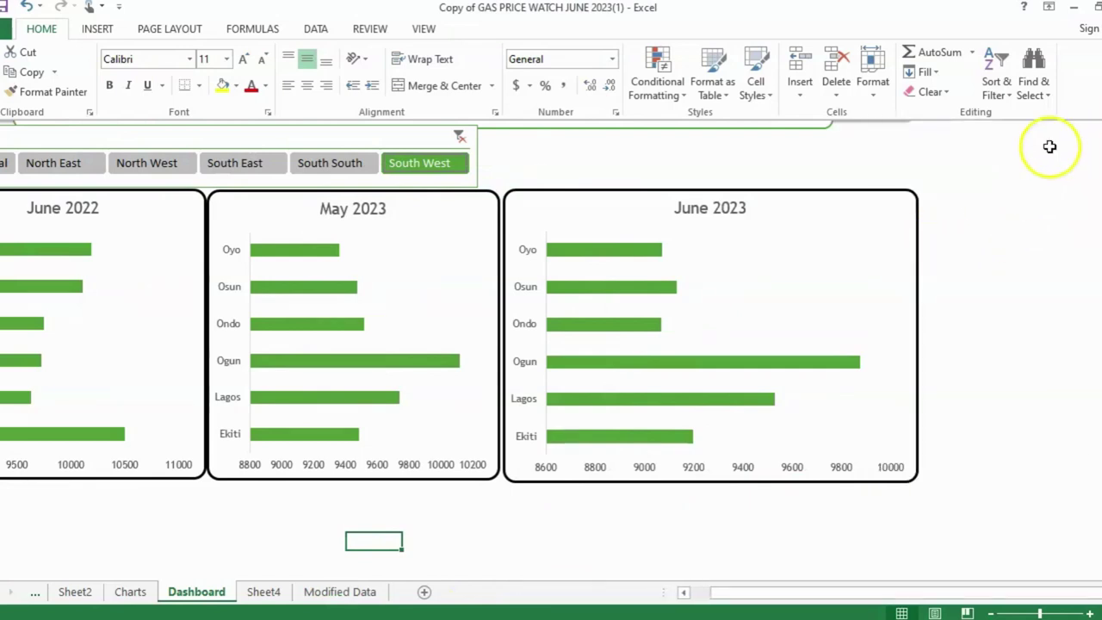
{"action": "left_click", "coordinate": [1095, 112]}
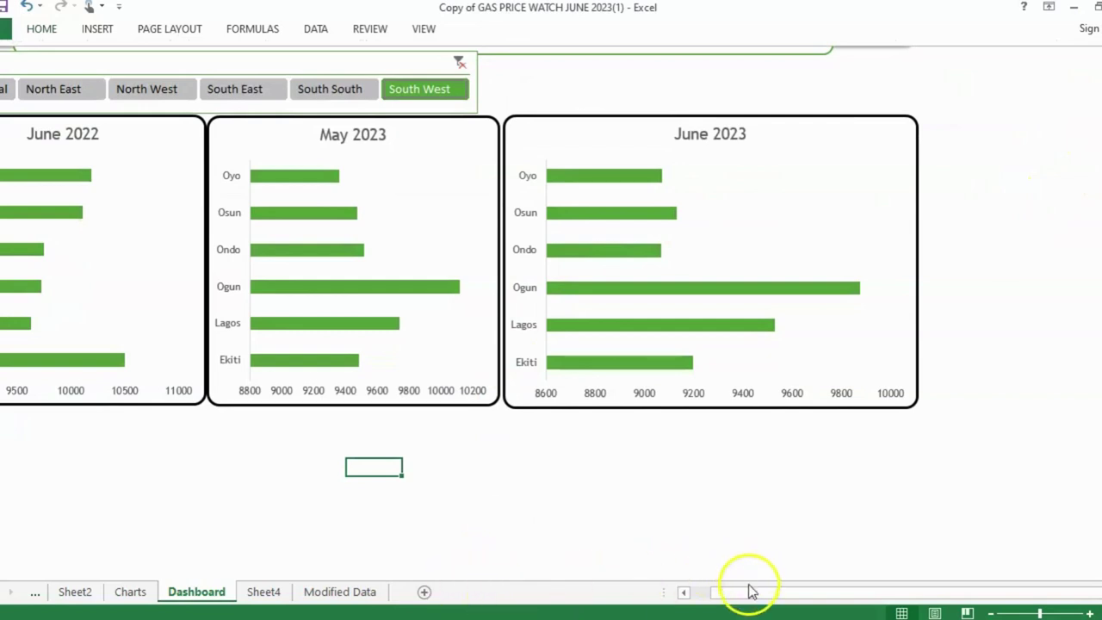
{"action": "left_click_drag", "start_coordinate": [751, 593], "coordinate": [628, 595]}
{"action": "scroll", "coordinate": [460, 416], "scroll_direction": "up", "scroll_amount": 1}
{"action": "scroll", "coordinate": [461, 416], "scroll_direction": "up", "scroll_amount": 1}
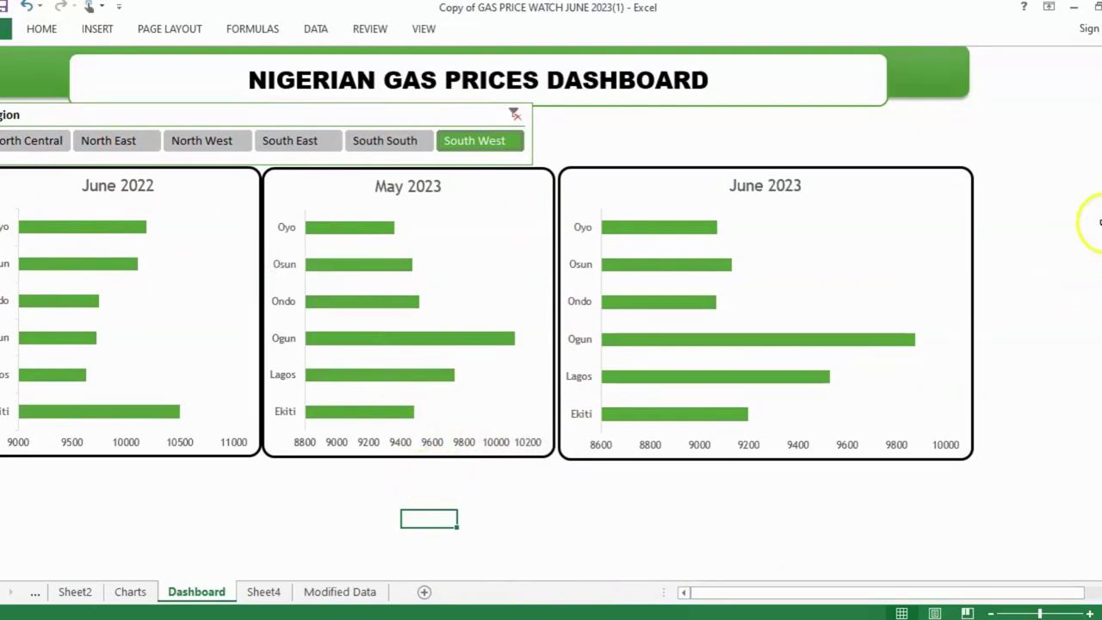
Step: Narrow the June 2023 chart from its right edge until it roughly lines up with the right end of the white title box
{"action": "left_click", "coordinate": [965, 275]}
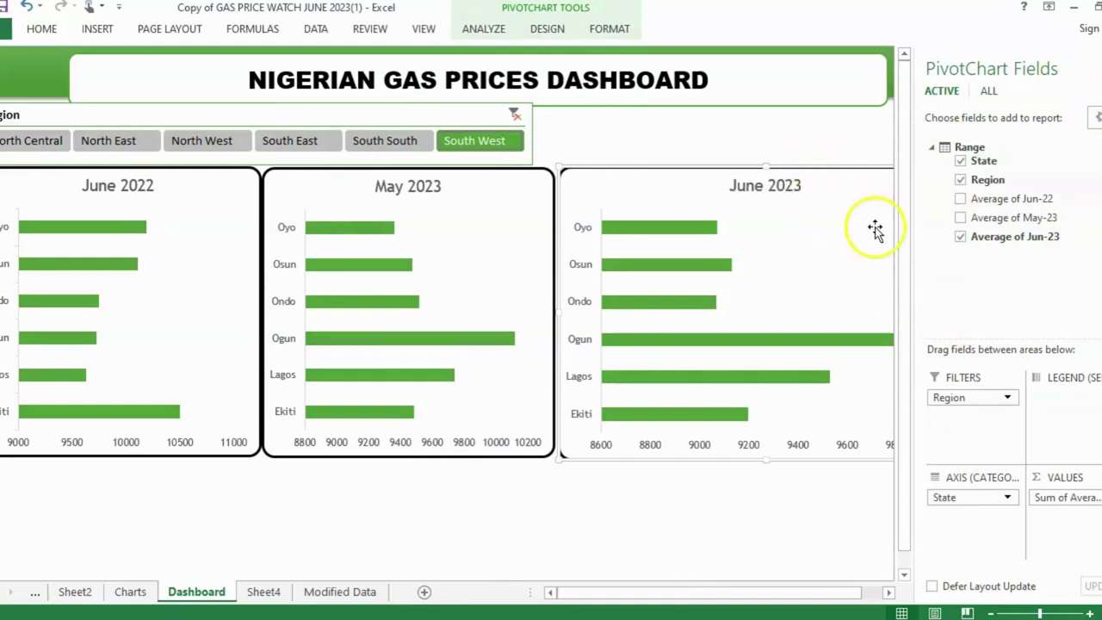
{"action": "left_click", "coordinate": [845, 491]}
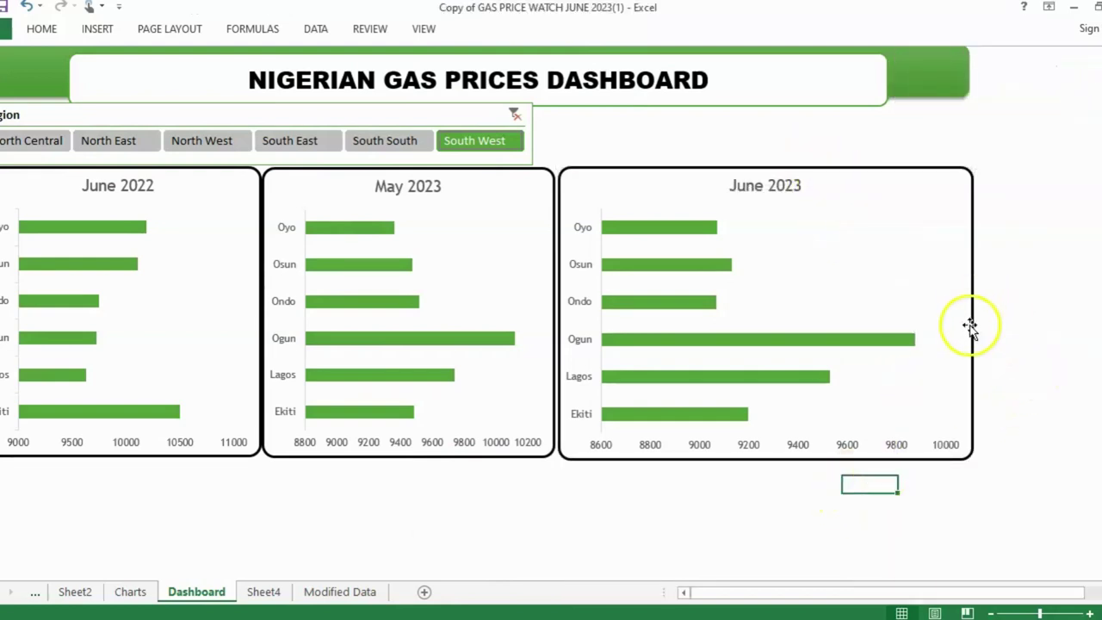
{"action": "left_click", "coordinate": [971, 323]}
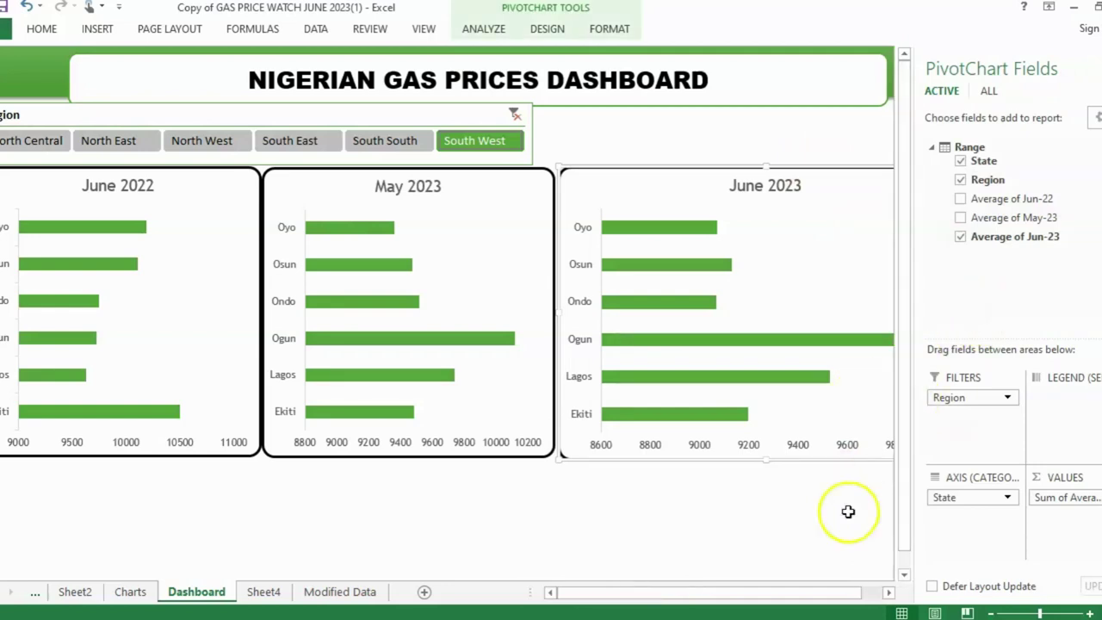
{"action": "left_click_drag", "start_coordinate": [826, 596], "coordinate": [899, 601]}
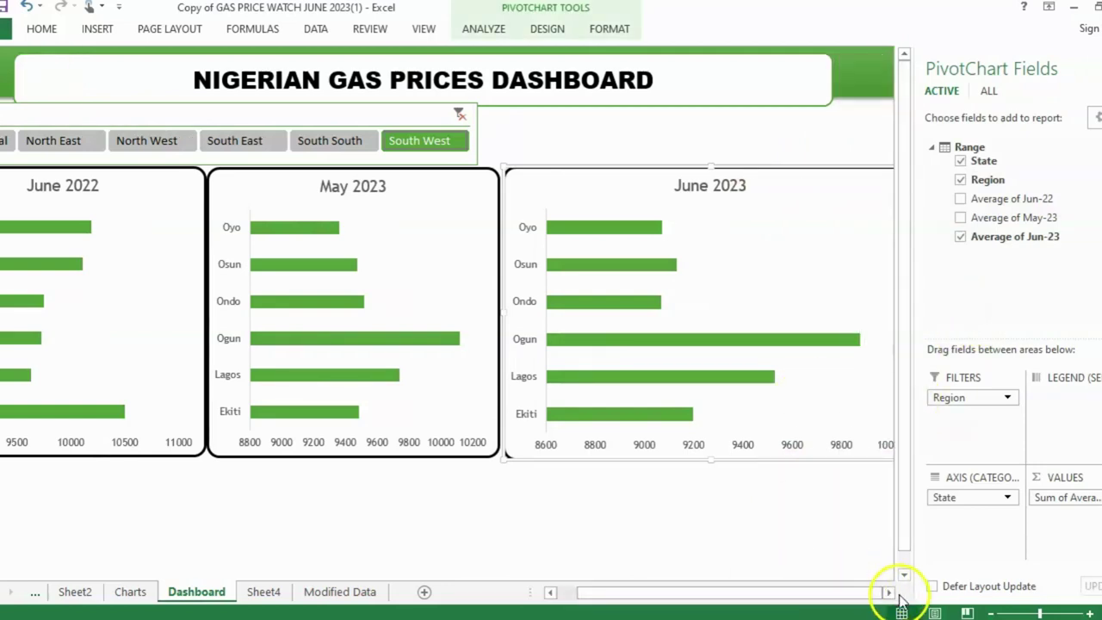
{"action": "left_click", "coordinate": [888, 592]}
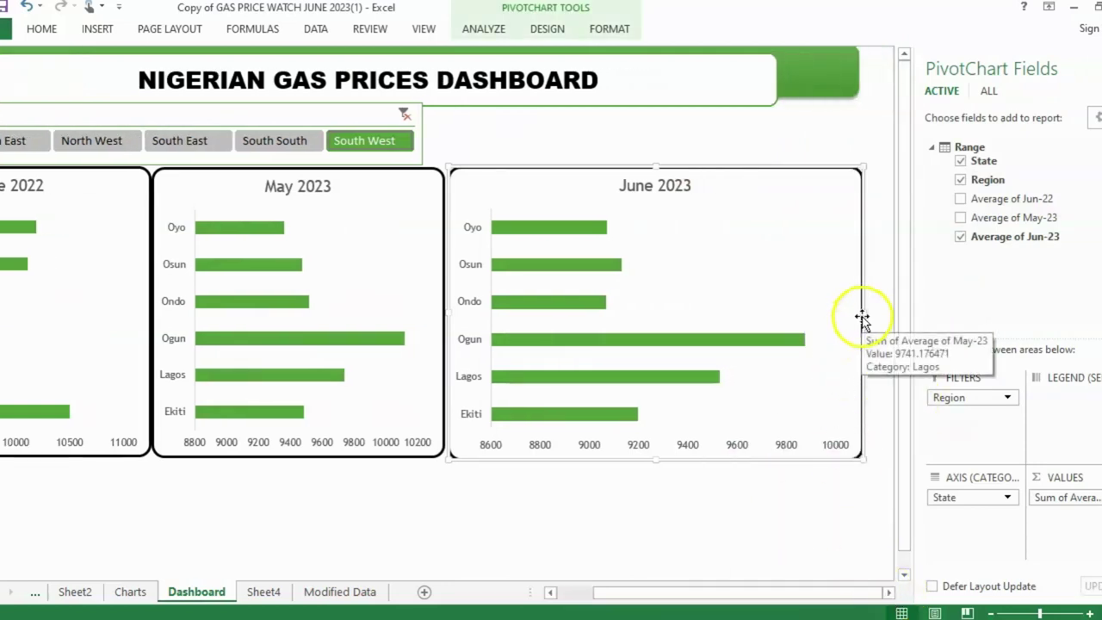
{"action": "left_click_drag", "start_coordinate": [861, 315], "coordinate": [772, 322]}
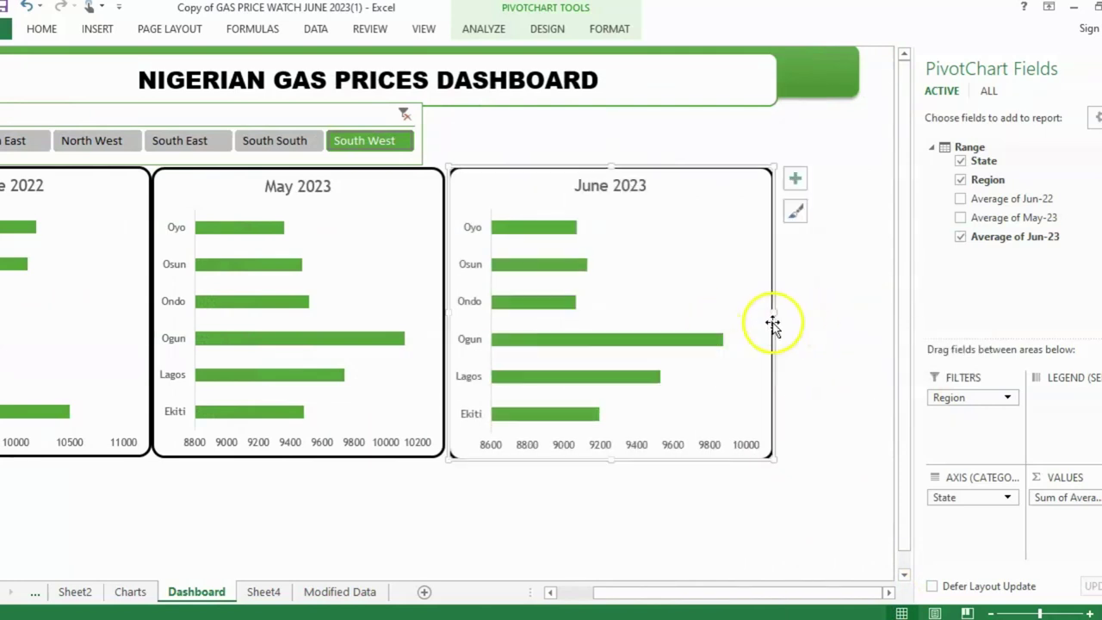
{"action": "left_click", "coordinate": [816, 344]}
{"action": "left_click_drag", "start_coordinate": [792, 596], "coordinate": [696, 593]}
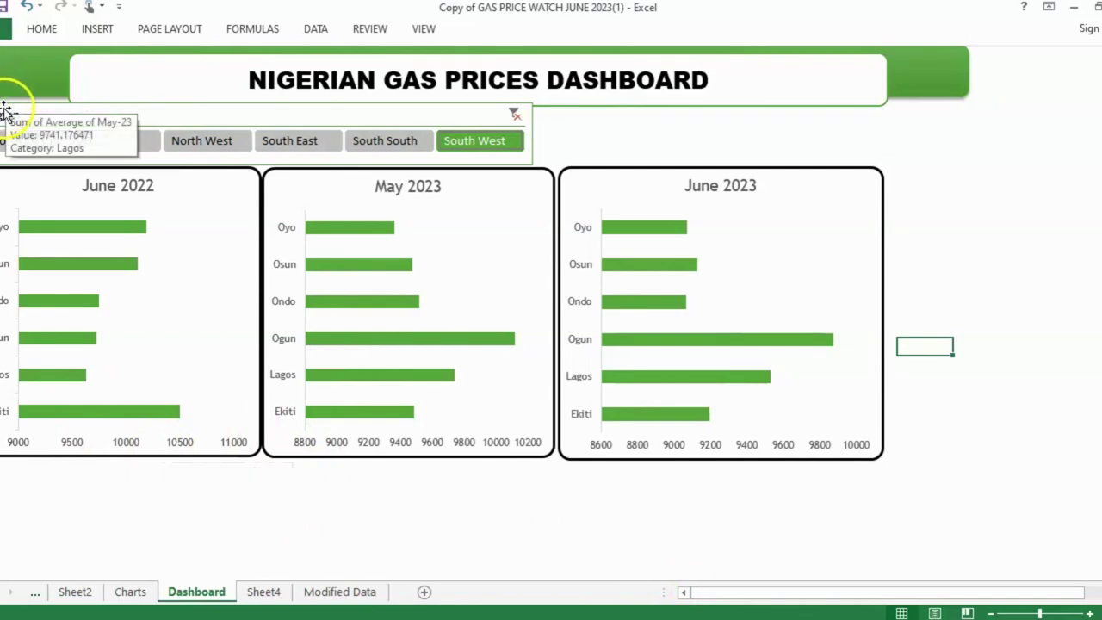
{"action": "left_click", "coordinate": [5, 112]}
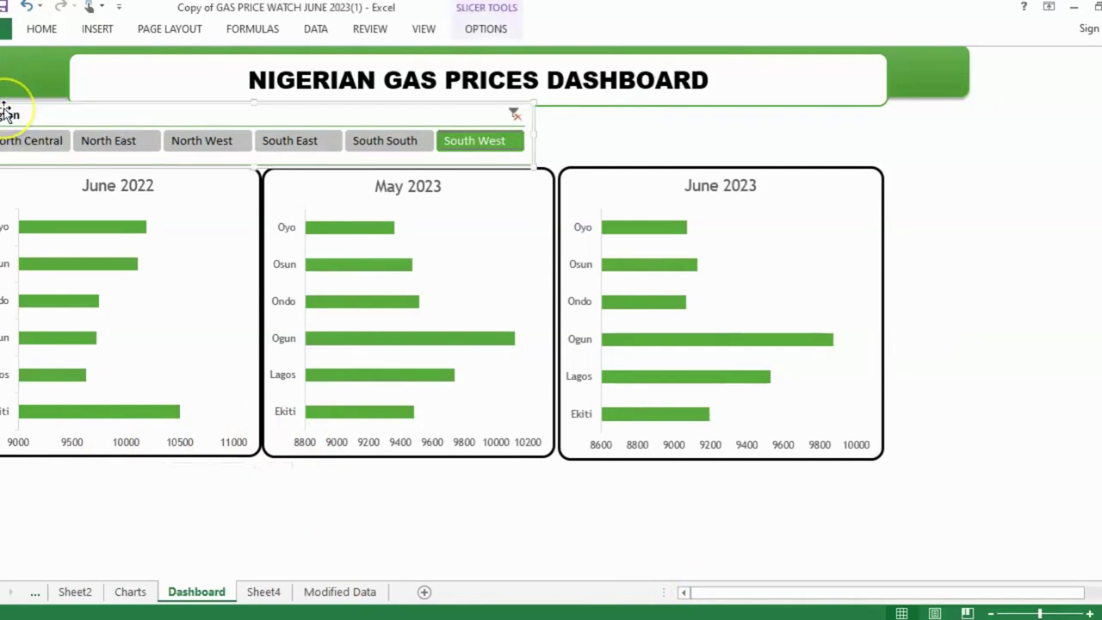
{"action": "right_click", "coordinate": [5, 107]}
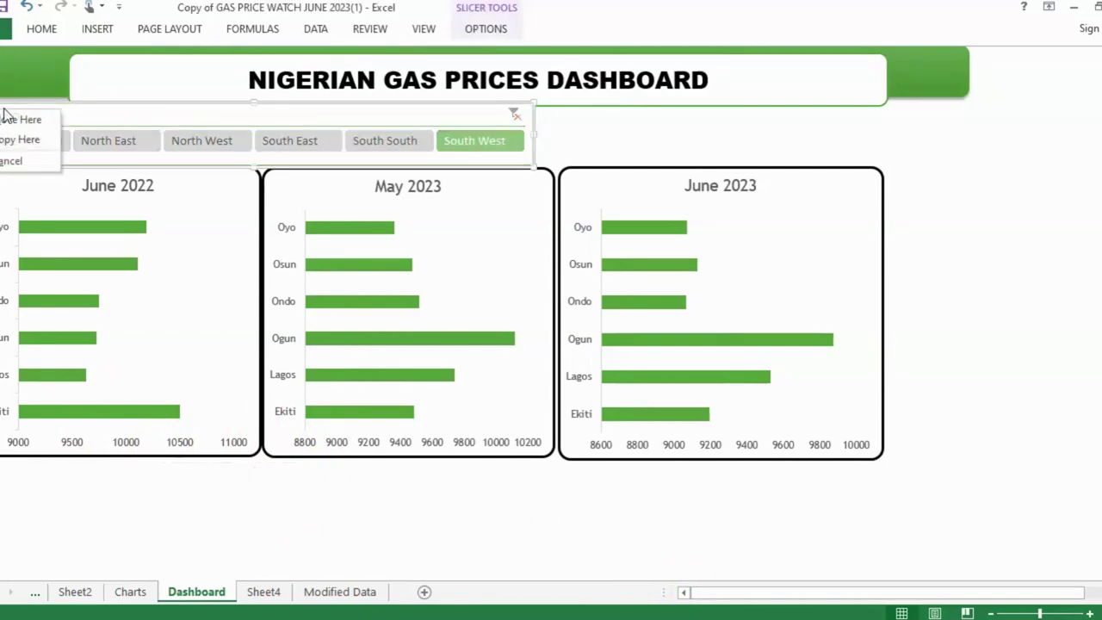
{"action": "left_click", "coordinate": [7, 117]}
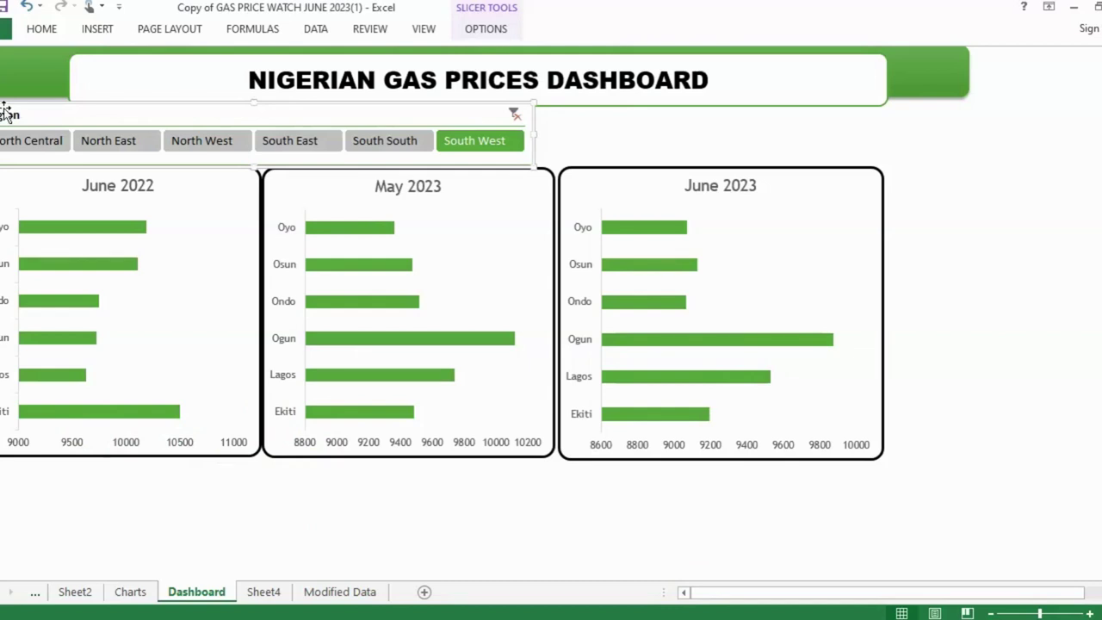
Step: Test the Region slicer by filtering the charts to North East, North West, South East, South South and South West in turn
{"action": "left_click", "coordinate": [115, 136]}
{"action": "left_click", "coordinate": [198, 142]}
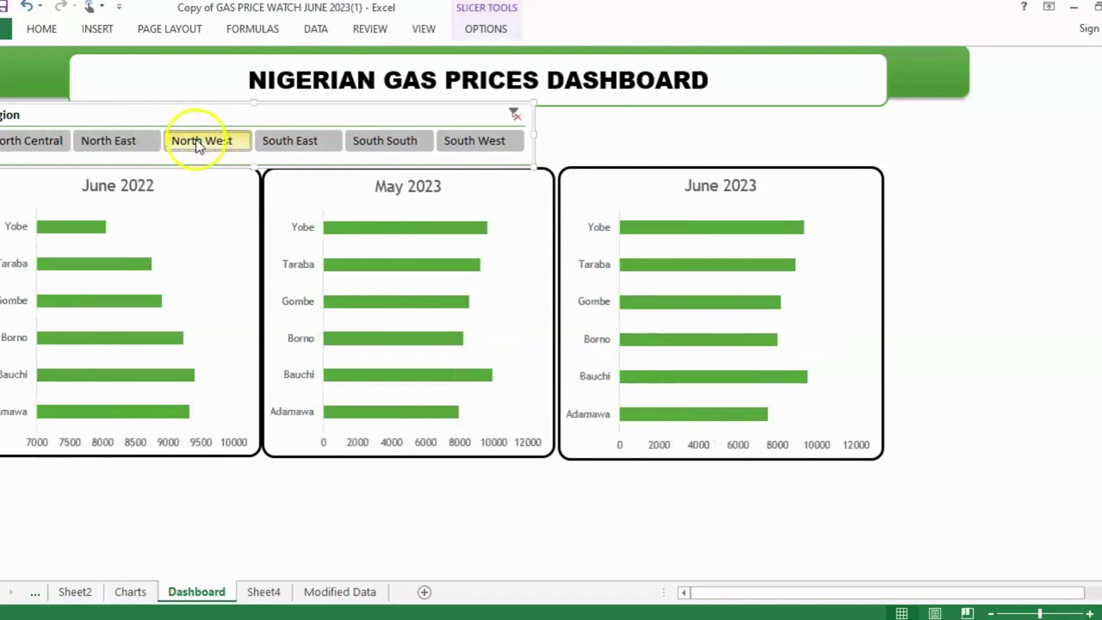
{"action": "left_click", "coordinate": [289, 140]}
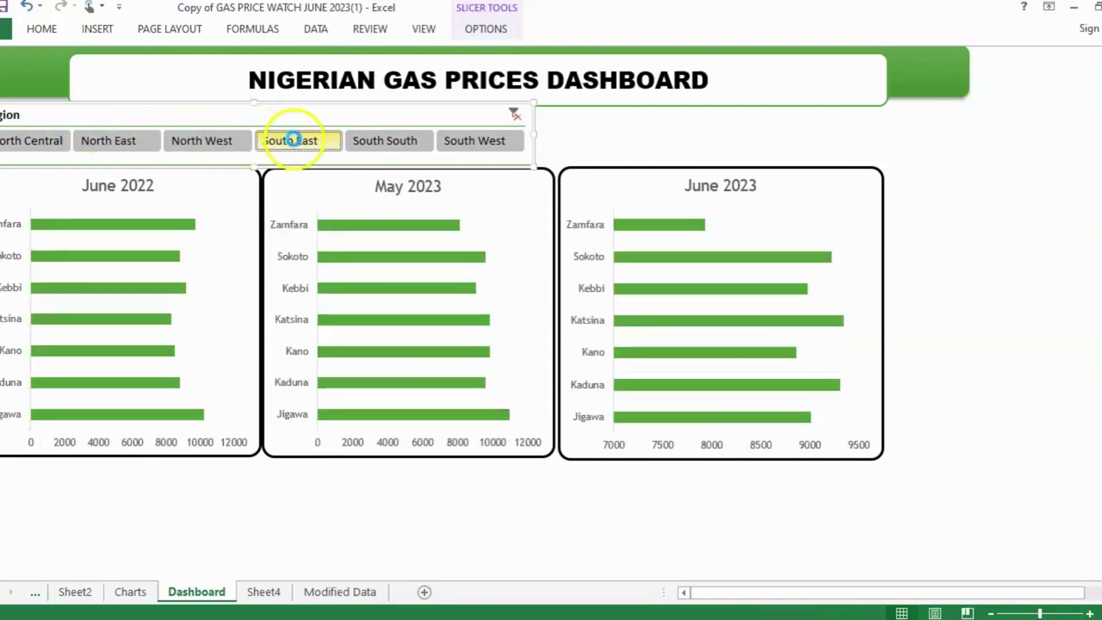
{"action": "left_click", "coordinate": [386, 142]}
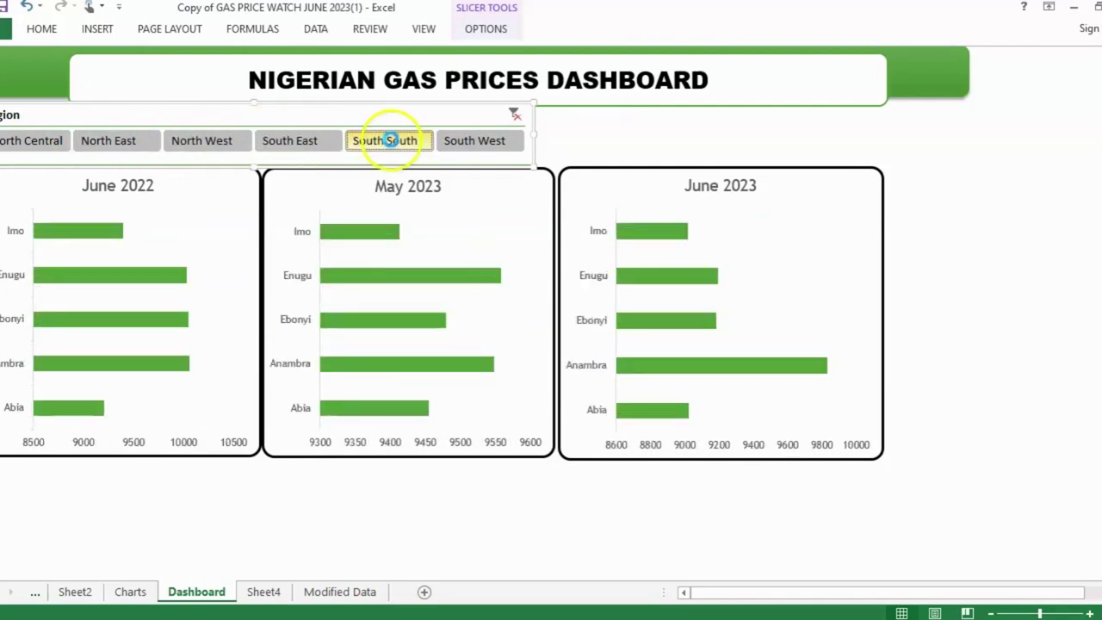
{"action": "left_click", "coordinate": [480, 141]}
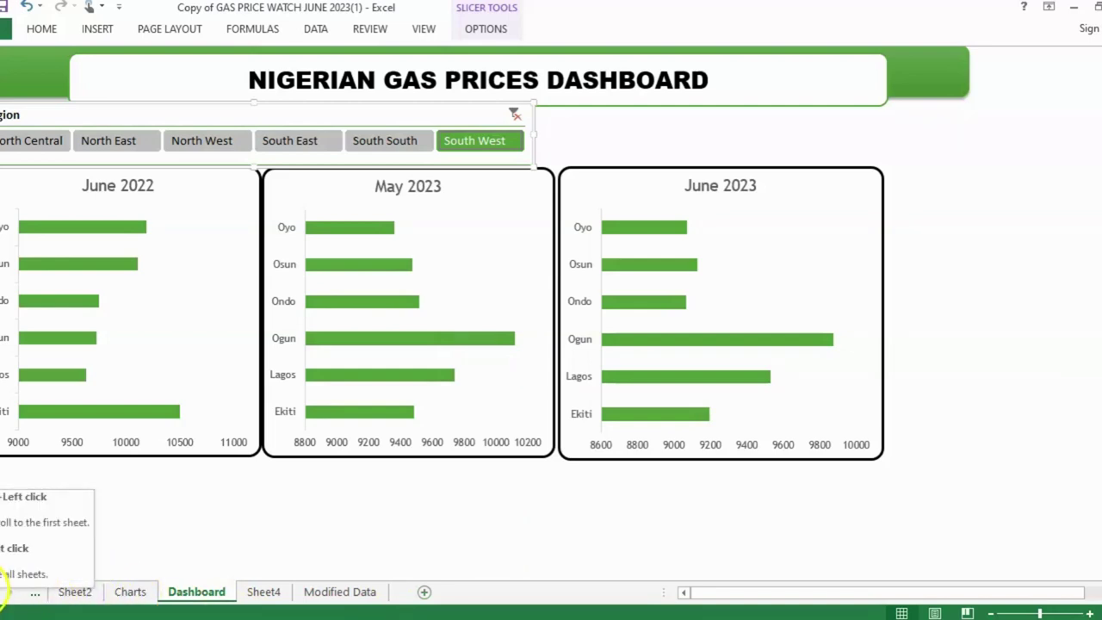
Step: Open the LPG JUNE 2023 sheet and examine the lists of states with the highest and lowest average prices below the 12KG table
{"action": "left_click", "coordinate": [5, 592]}
{"action": "left_click", "coordinate": [5, 592]}
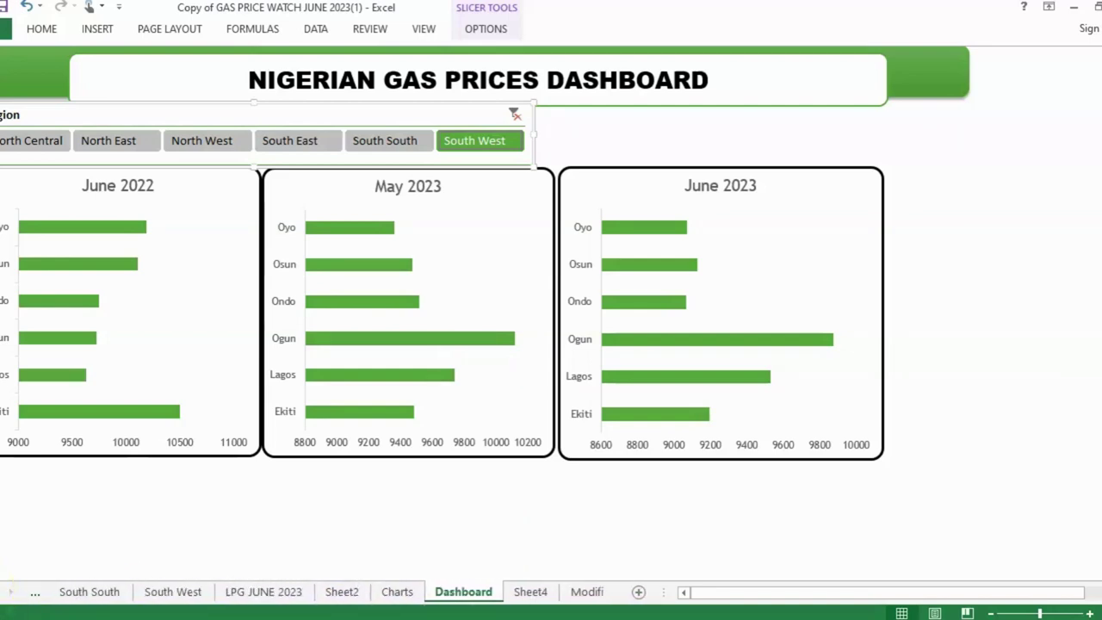
{"action": "left_click", "coordinate": [263, 592]}
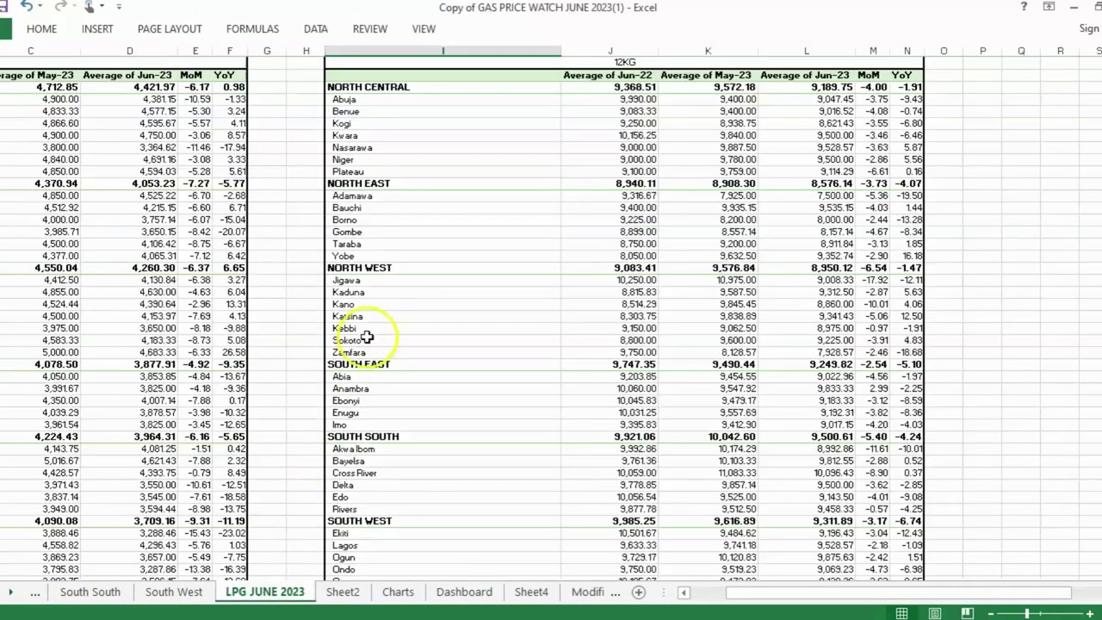
{"action": "scroll", "coordinate": [370, 331], "scroll_direction": "down", "scroll_amount": 3}
{"action": "scroll", "coordinate": [385, 353], "scroll_direction": "down", "scroll_amount": 6}
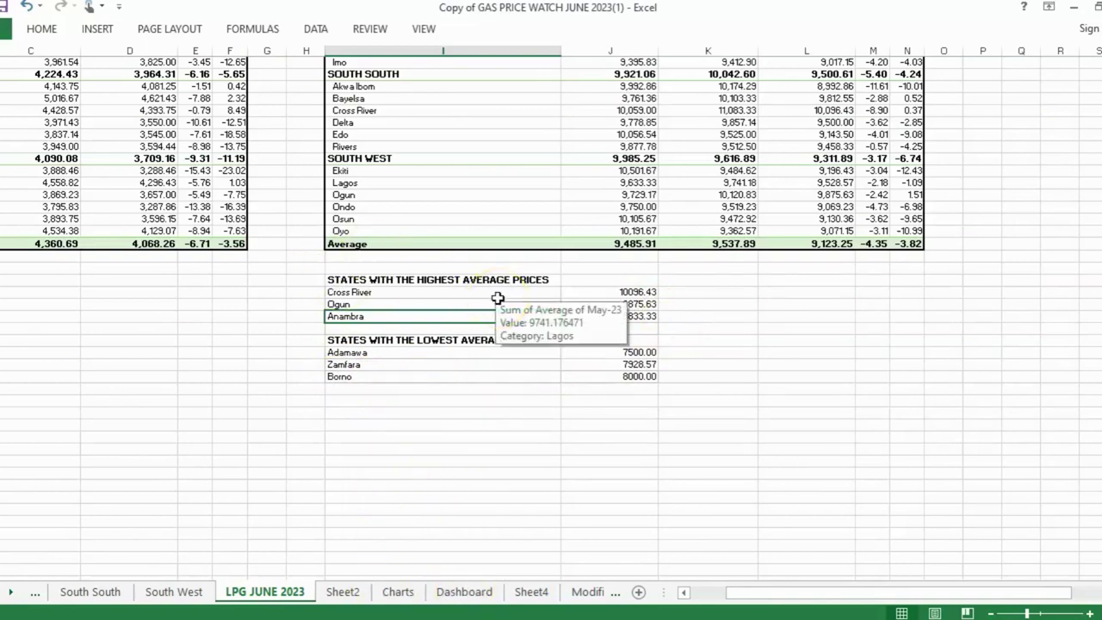
Step: Return to the Dashboard sheet and nudge the white title box slightly up and left within the green banner
{"action": "left_click", "coordinate": [469, 593]}
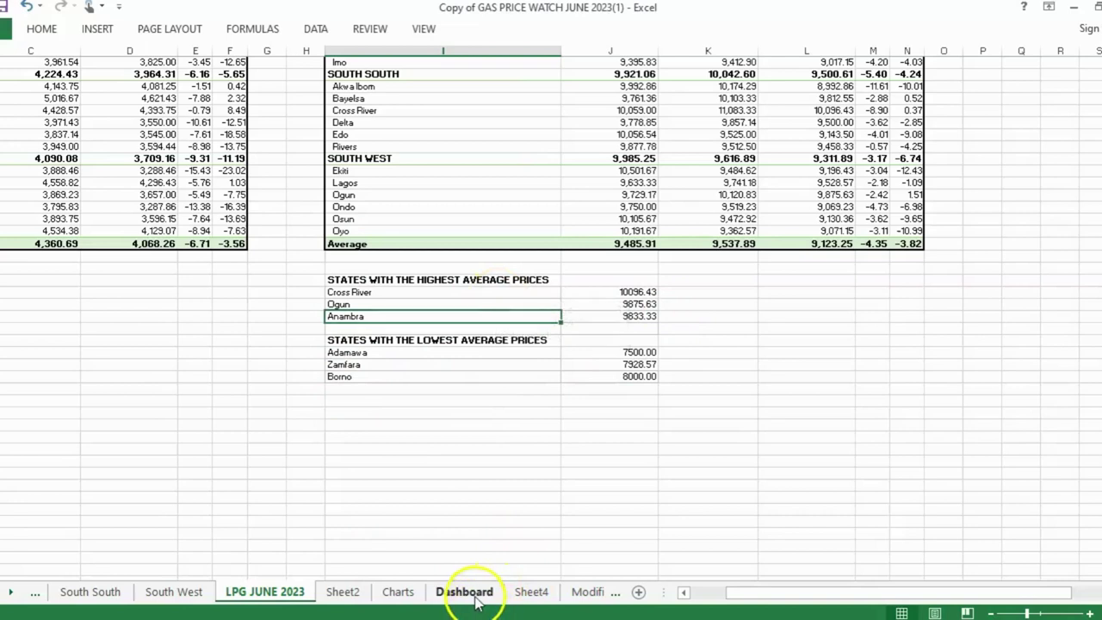
{"action": "left_click", "coordinate": [607, 120]}
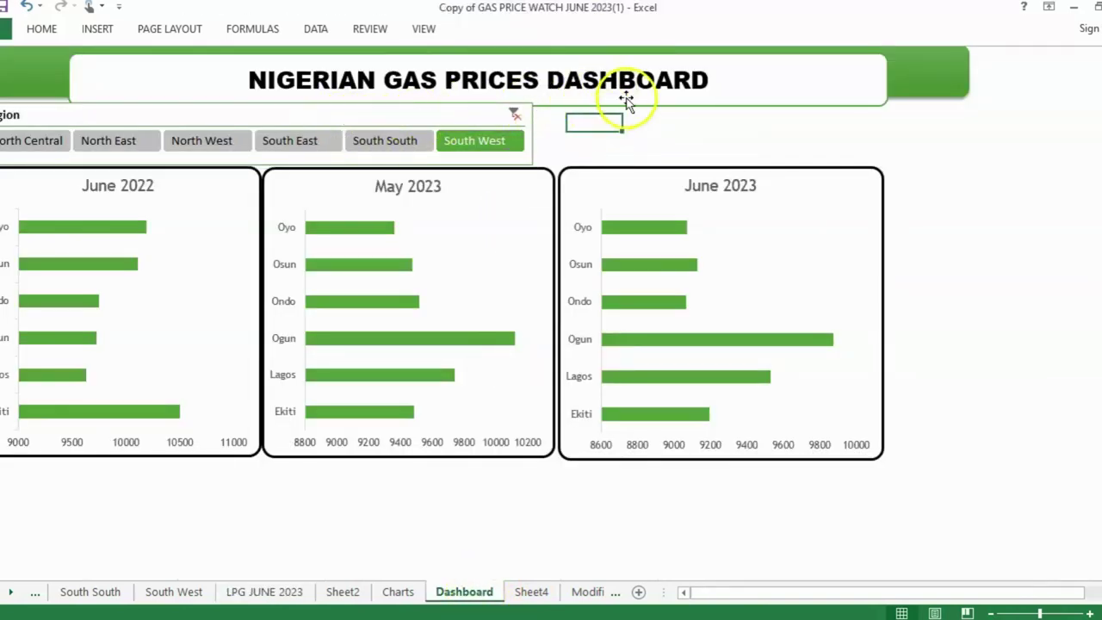
{"action": "left_click_drag", "start_coordinate": [626, 102], "coordinate": [617, 96]}
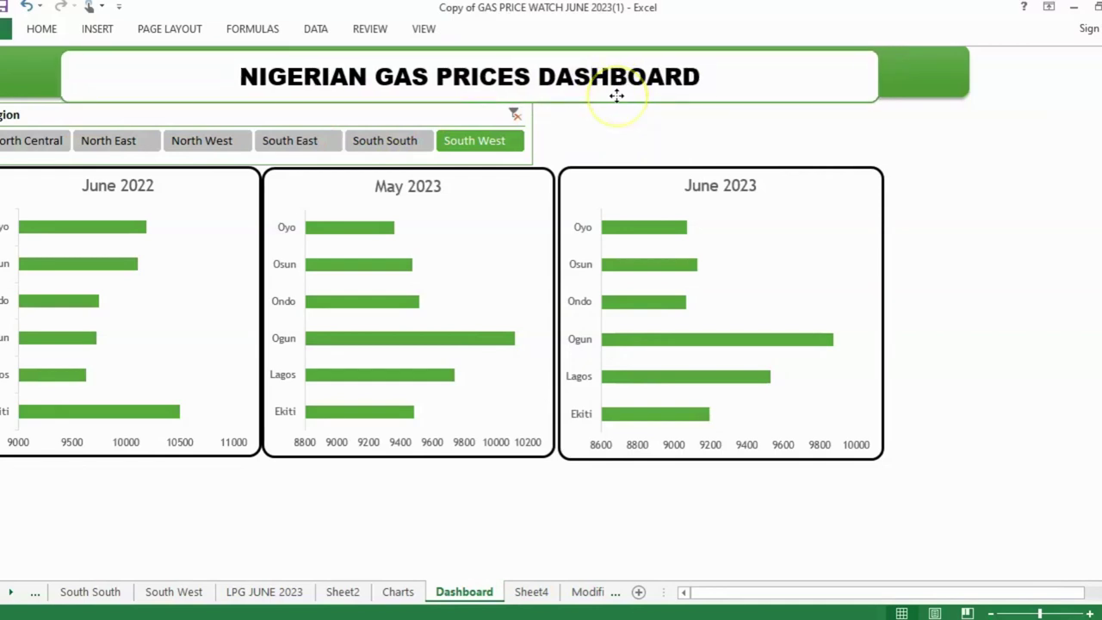
Step: Draw a thin rounded rectangle bar directly under the title box, from the Region slicer's right edge to just past the June 2023 chart
{"action": "left_click", "coordinate": [98, 28]}
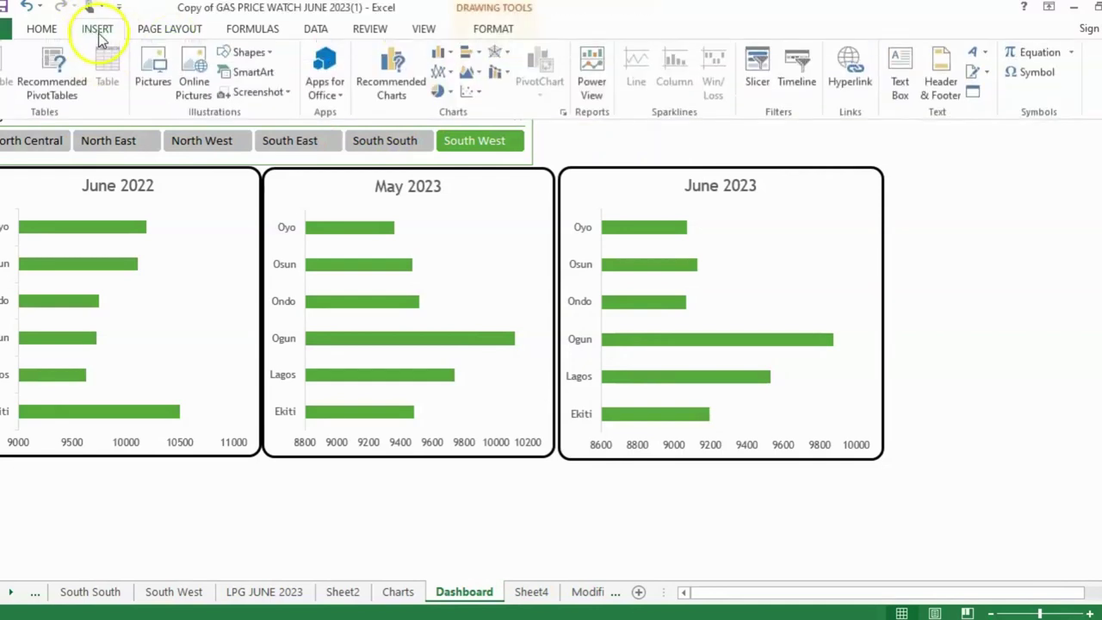
{"action": "left_click", "coordinate": [249, 54]}
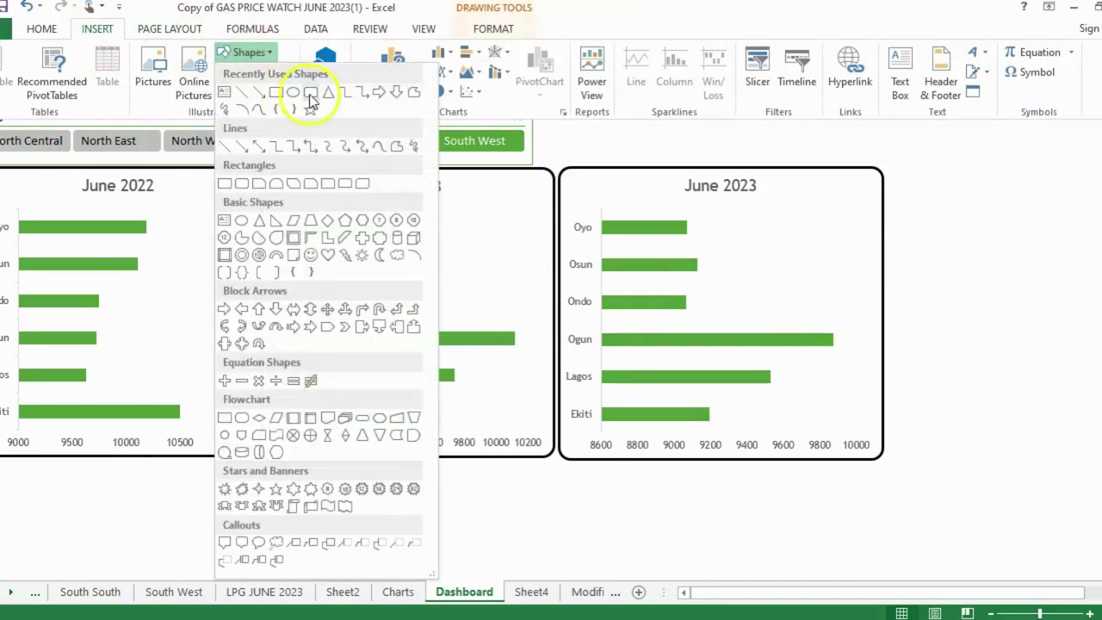
{"action": "left_click", "coordinate": [309, 101]}
{"action": "mouse_move", "coordinate": [558, 117]}
{"action": "left_mouse_down"}
{"action": "mouse_move", "coordinate": [682, 142]}
{"action": "mouse_move", "coordinate": [780, 143]}
{"action": "mouse_move", "coordinate": [819, 135]}
{"action": "mouse_move", "coordinate": [696, 135]}
{"action": "mouse_move", "coordinate": [634, 123]}
{"action": "mouse_move", "coordinate": [629, 109]}
{"action": "mouse_move", "coordinate": [753, 115]}
{"action": "mouse_move", "coordinate": [763, 126]}
{"action": "mouse_move", "coordinate": [914, 118]}
{"action": "left_mouse_up"}
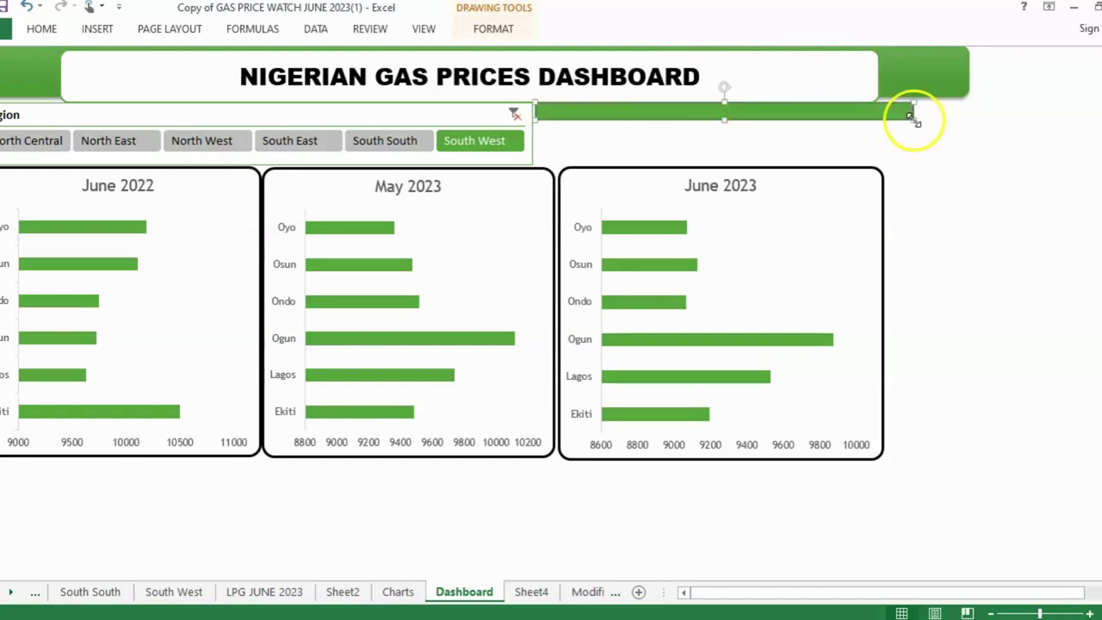
Step: Draw a rectangle about 0.59" high and 1.74" wide beneath the left end of the thin green bar, beside the slicer
{"action": "left_click", "coordinate": [102, 31]}
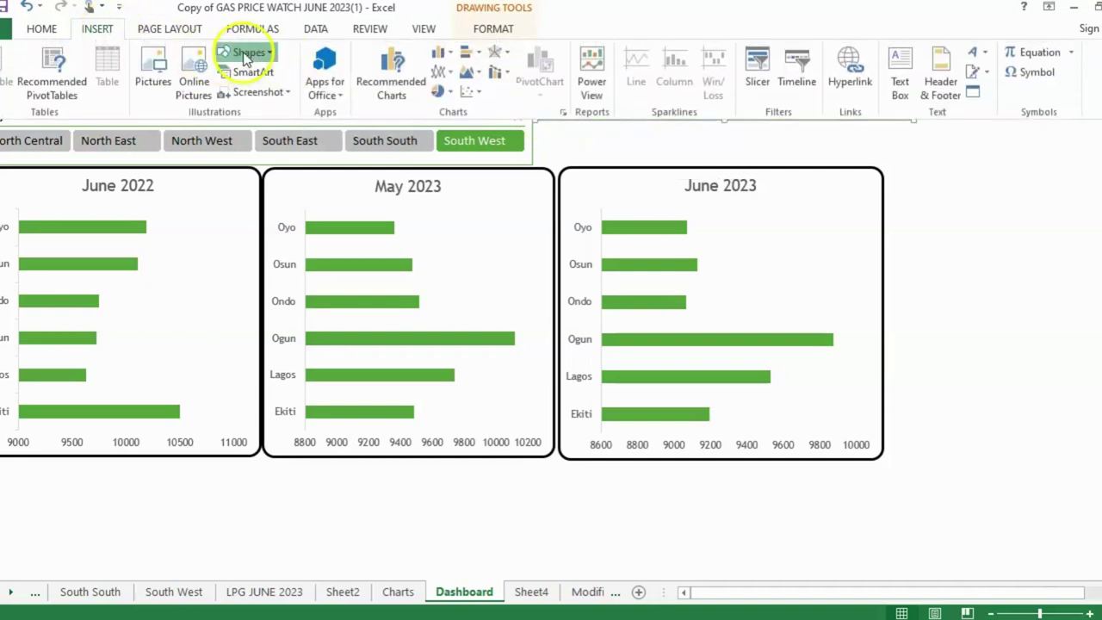
{"action": "left_click", "coordinate": [246, 53]}
{"action": "left_click", "coordinate": [276, 93]}
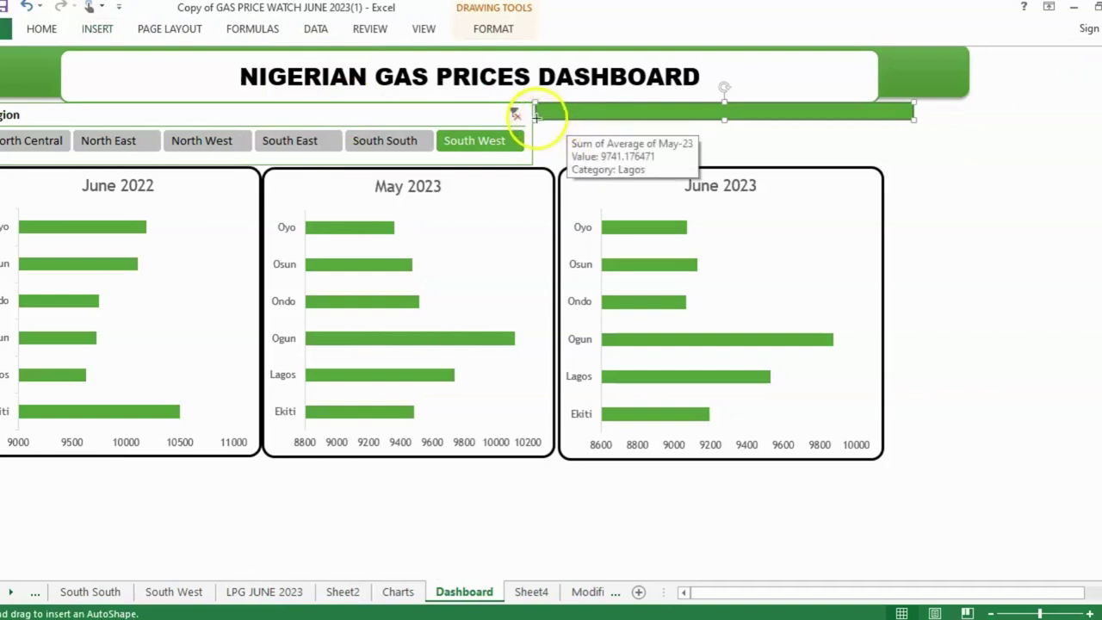
{"action": "left_click_drag", "start_coordinate": [535, 118], "coordinate": [680, 165]}
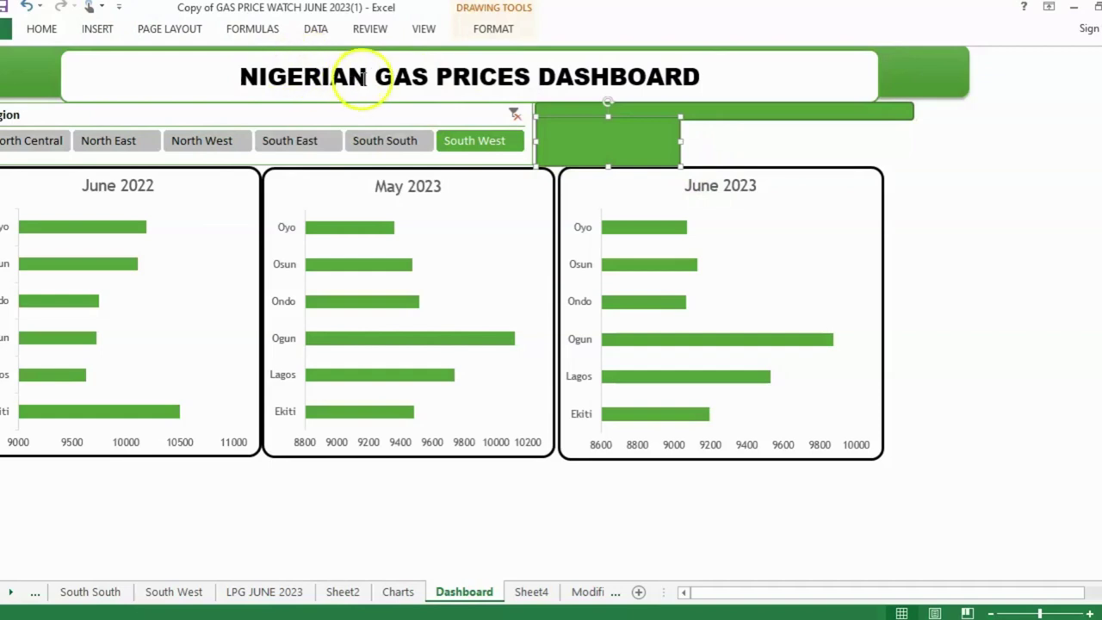
Step: Give the new rectangle the white-filled, black-outlined shape style and narrow it slightly from its right edge
{"action": "left_click", "coordinate": [493, 29]}
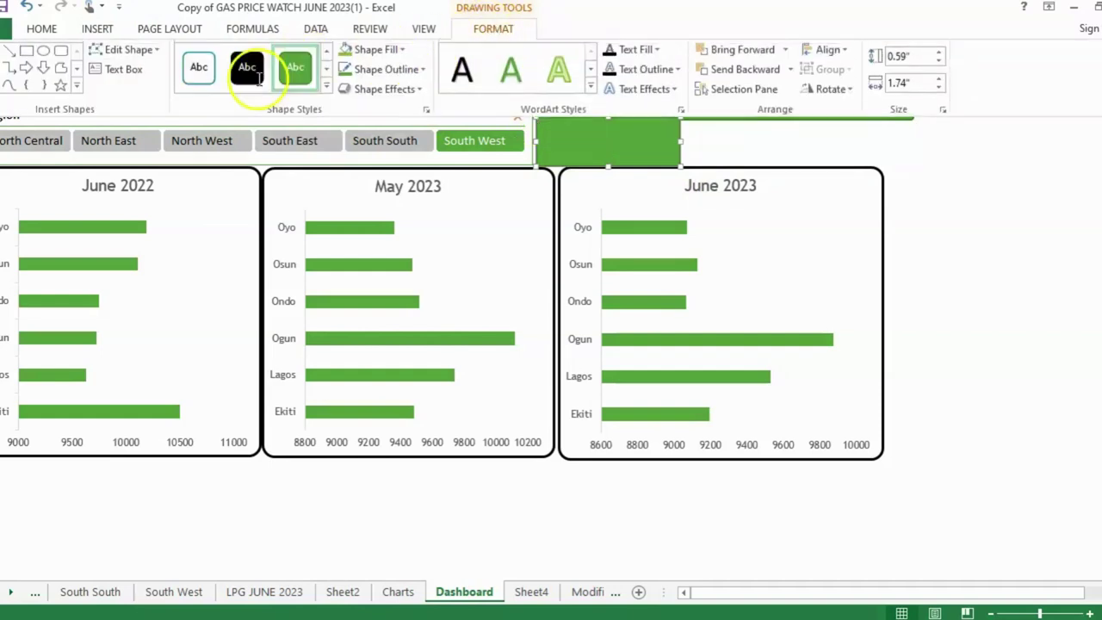
{"action": "left_click", "coordinate": [327, 55]}
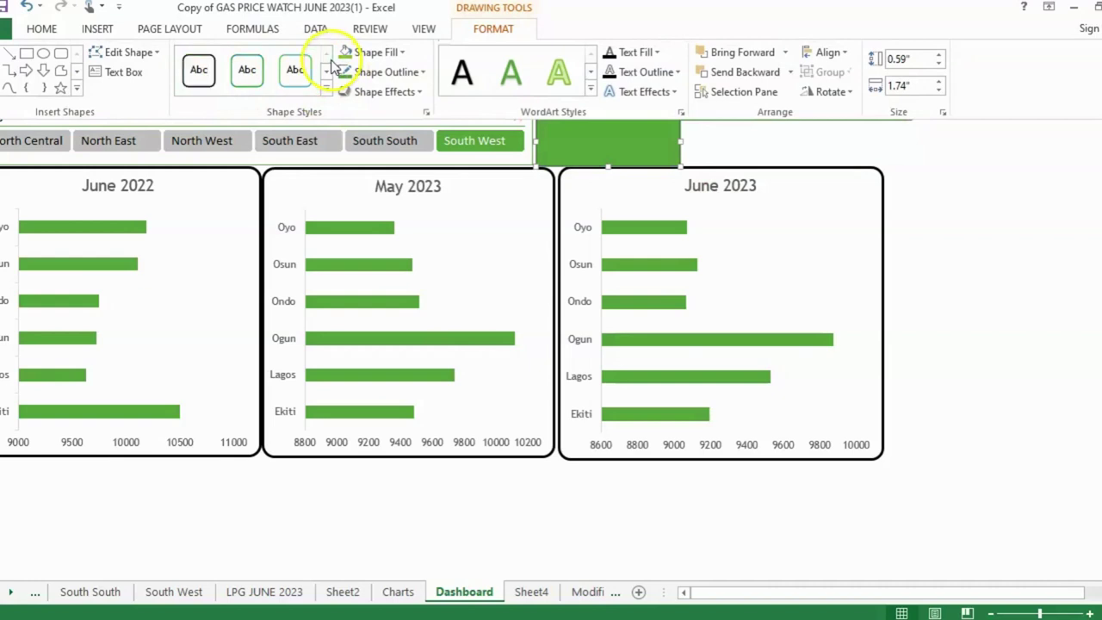
{"action": "left_click", "coordinate": [248, 75]}
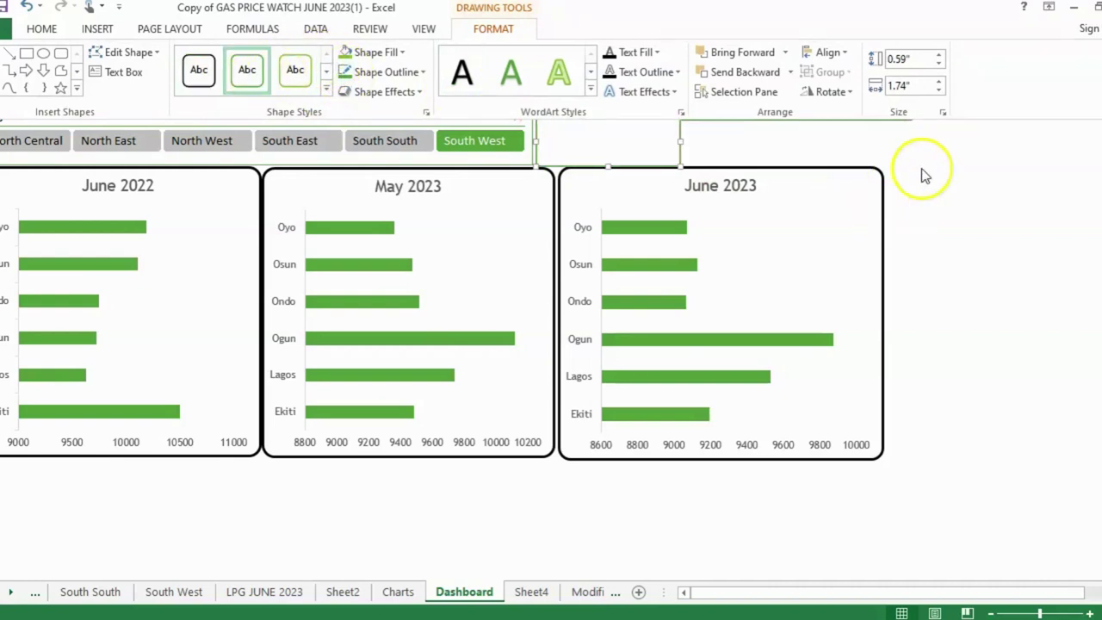
{"action": "left_click", "coordinate": [199, 71]}
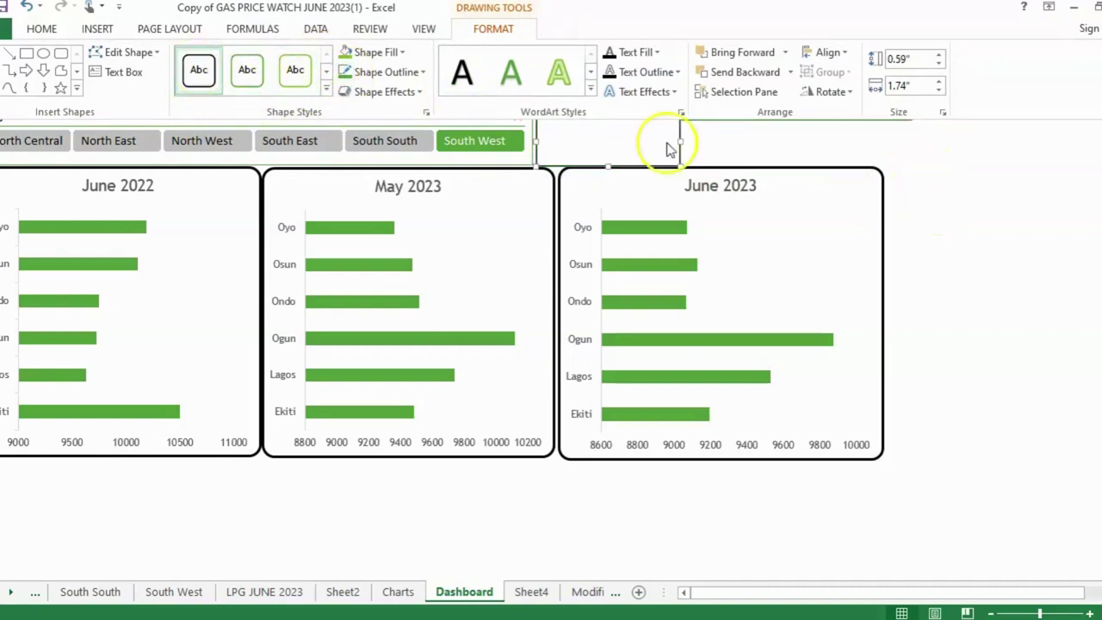
{"action": "key", "text": "ctrl+F1"}
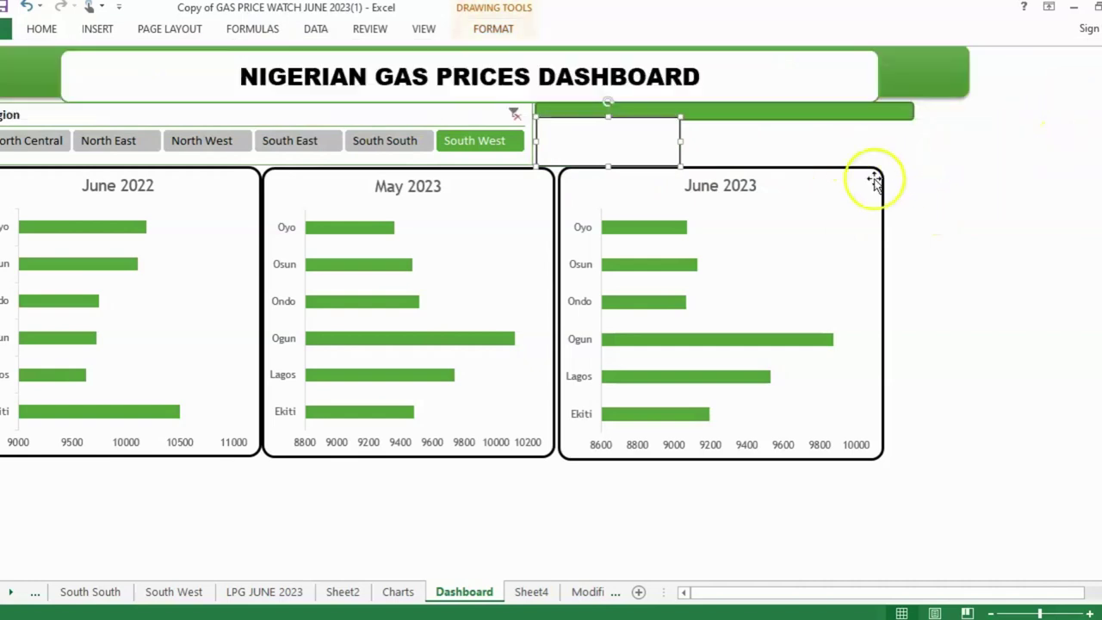
{"action": "left_click", "coordinate": [665, 140]}
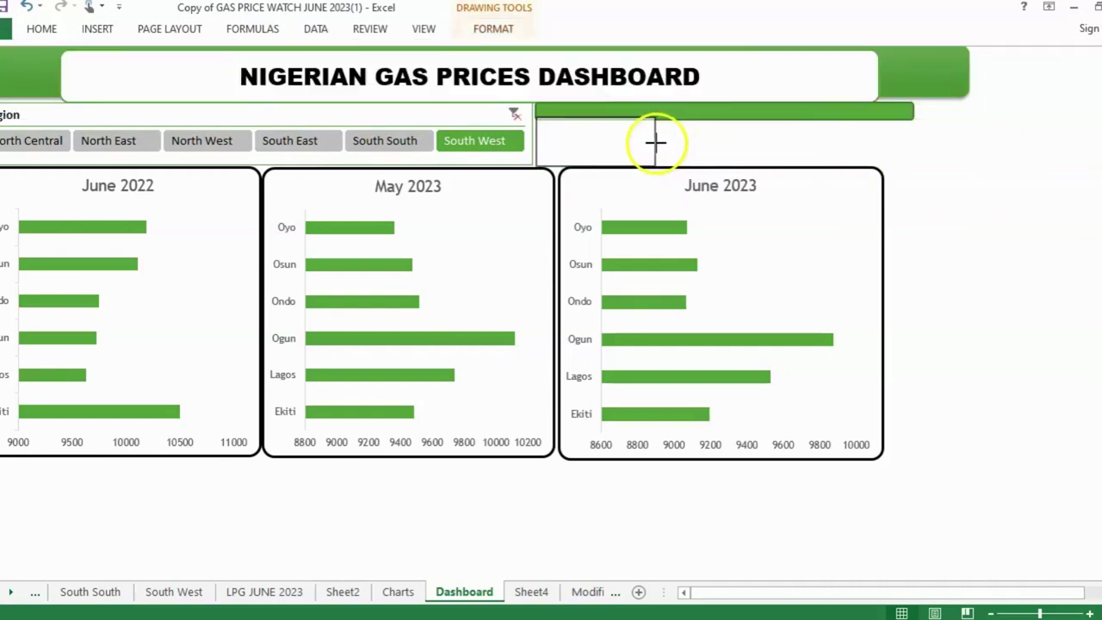
{"action": "left_click", "coordinate": [655, 142]}
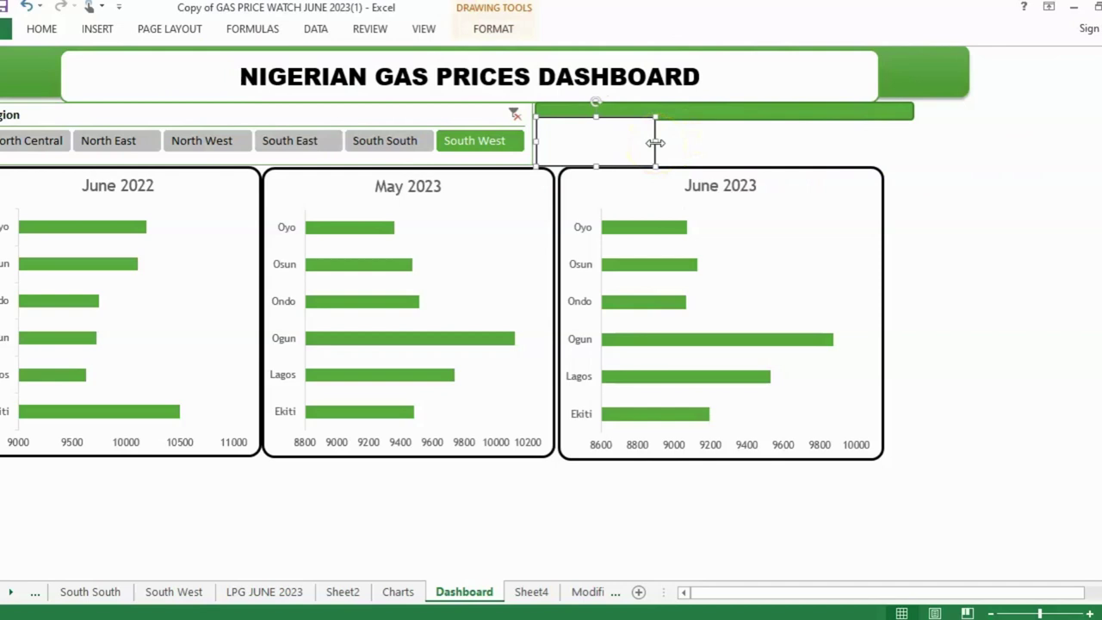
Step: Duplicate the thin green bar, place the copy along the white rectangle's lower edge, and shorten it toward the rectangle's width
{"action": "left_click", "coordinate": [727, 113]}
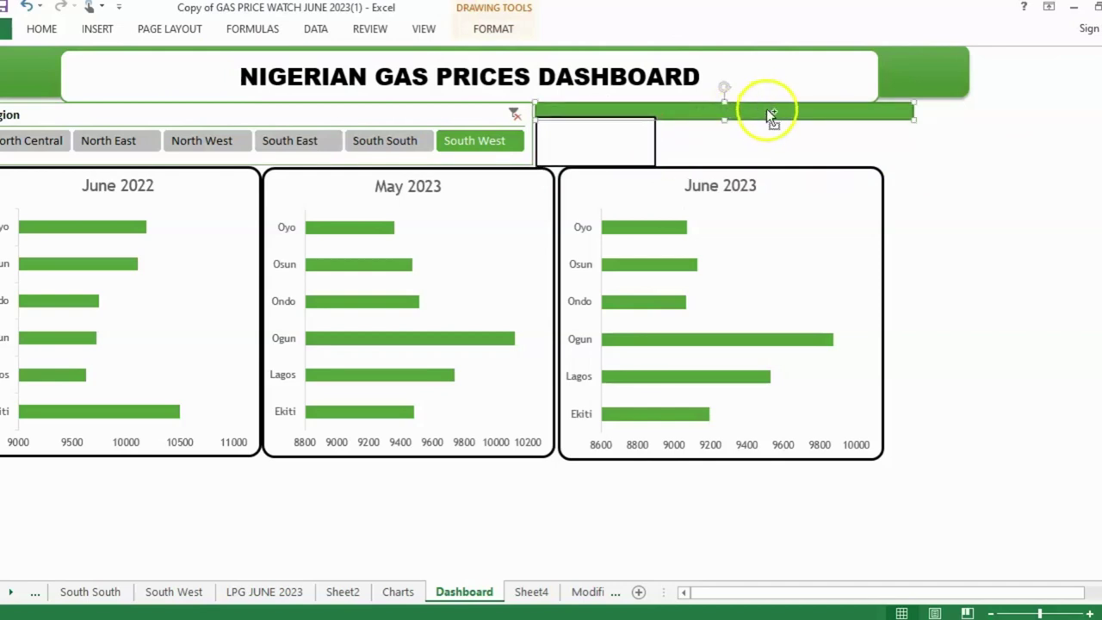
{"action": "key", "text": "ctrl+d"}
{"action": "left_click_drag", "start_coordinate": [754, 128], "coordinate": [737, 167]}
{"action": "left_click_drag", "start_coordinate": [911, 169], "coordinate": [672, 173]}
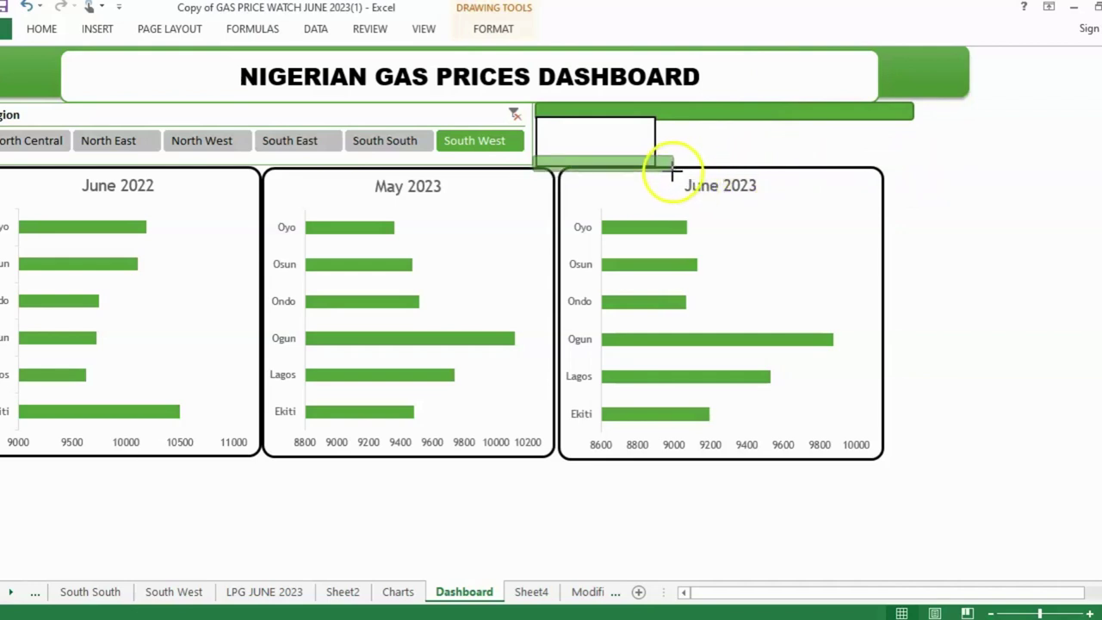